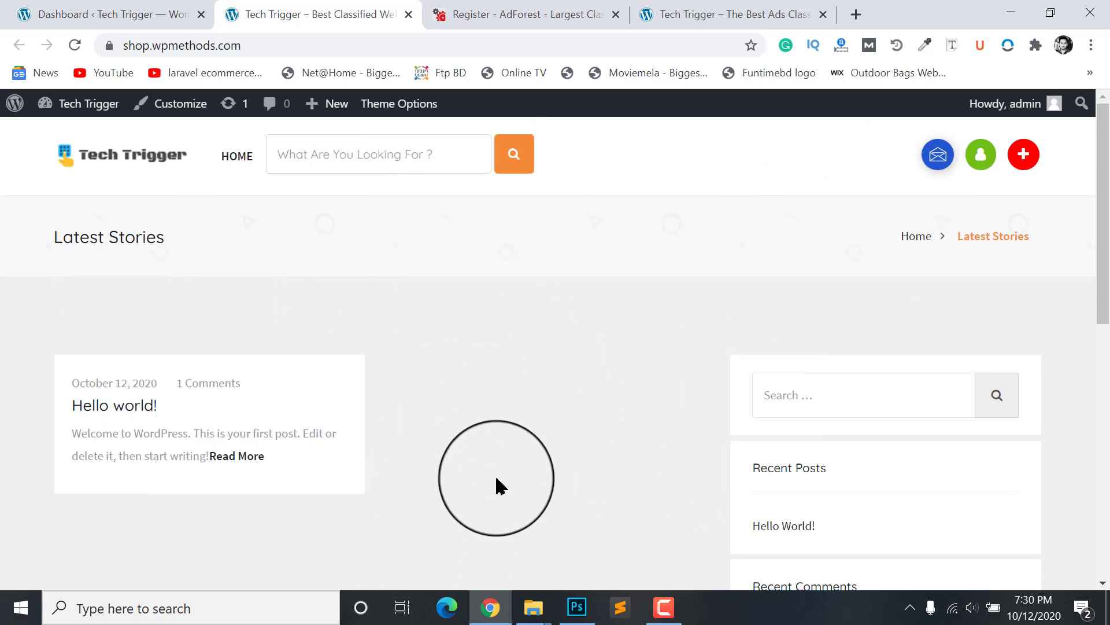
Step: Look over the AdForest demo register form and its Facebook, Google and LinkedIn buttons, then return to the dashboard
{"action": "left_click", "coordinate": [509, 13]}
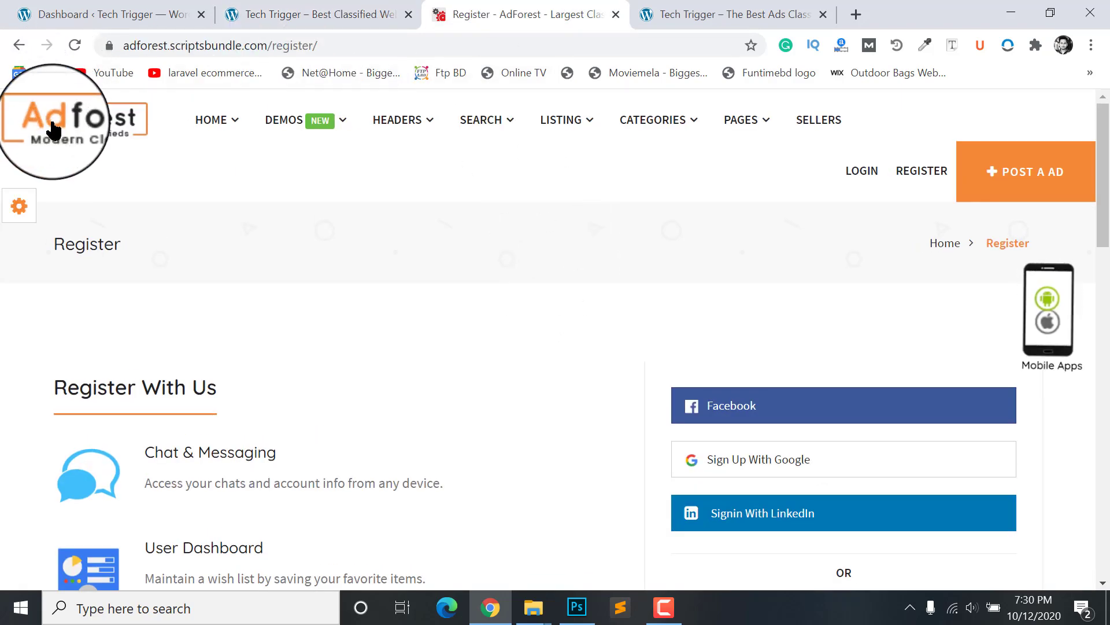
{"action": "scroll", "coordinate": [764, 382], "scroll_direction": "down", "scroll_amount": 2}
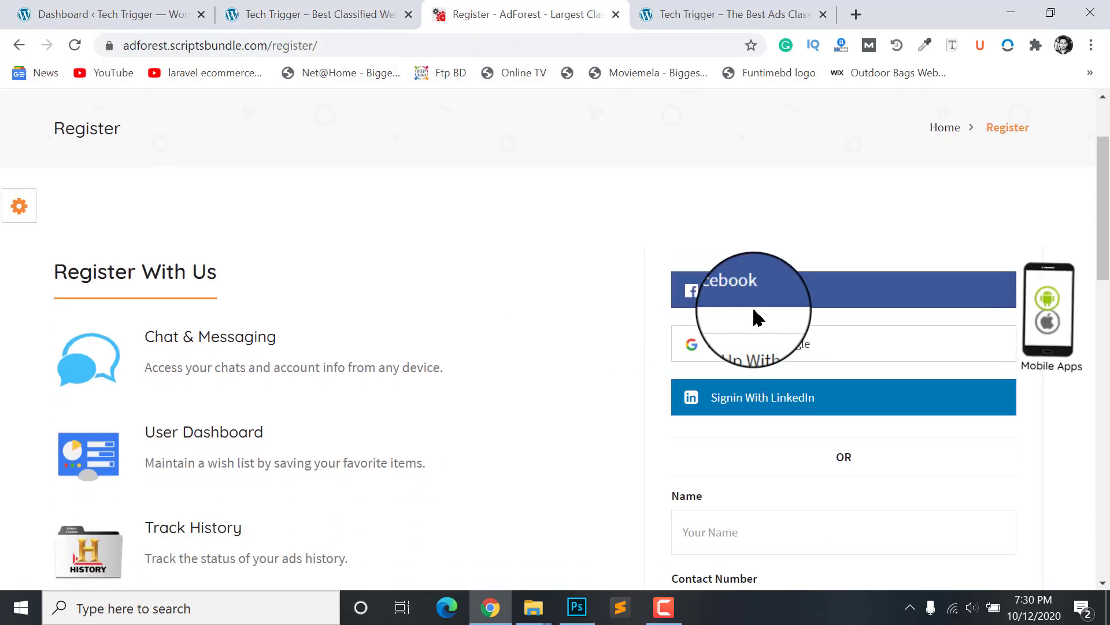
{"action": "scroll", "coordinate": [755, 317], "scroll_direction": "down", "scroll_amount": 3}
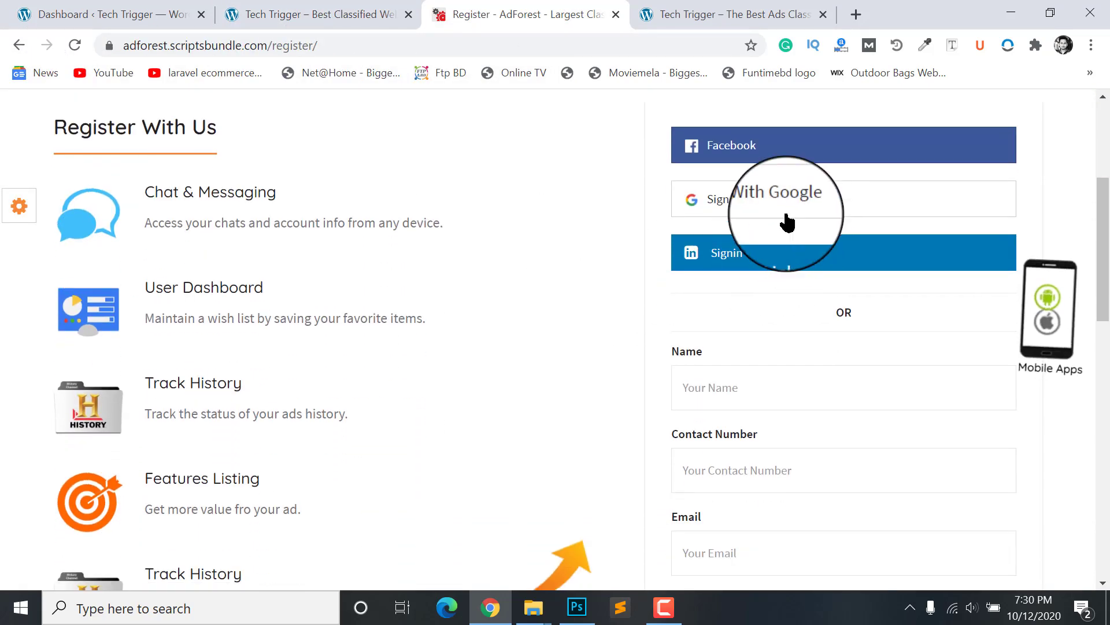
{"action": "scroll", "coordinate": [775, 208], "scroll_direction": "up", "scroll_amount": 1}
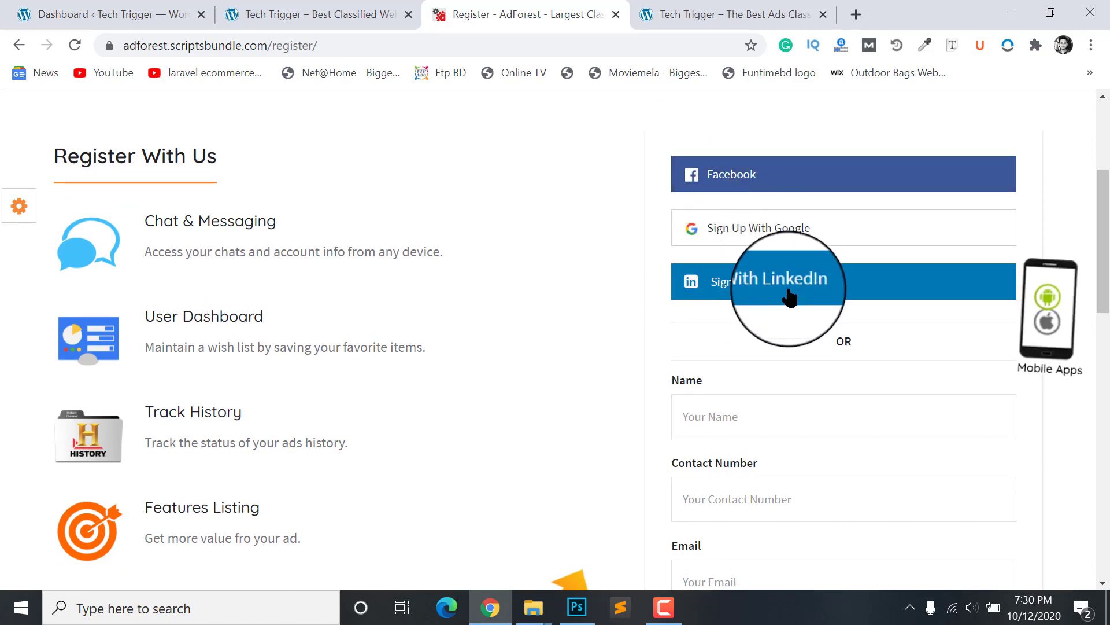
{"action": "scroll", "coordinate": [789, 298], "scroll_direction": "up", "scroll_amount": 3}
{"action": "scroll", "coordinate": [798, 295], "scroll_direction": "down", "scroll_amount": 1}
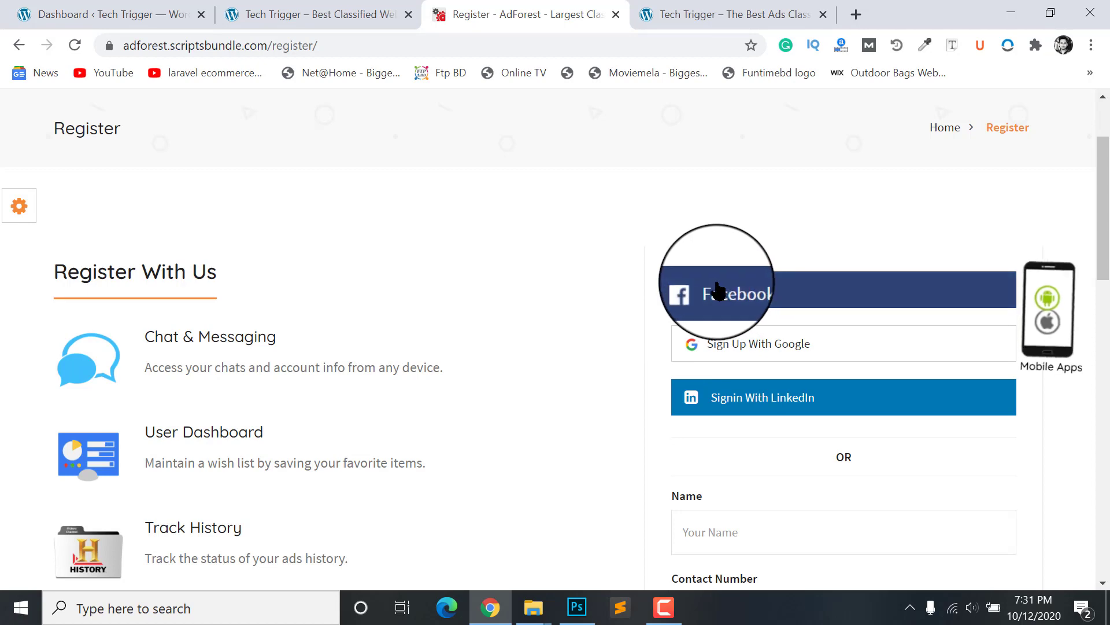
{"action": "scroll", "coordinate": [792, 335], "scroll_direction": "down", "scroll_amount": 3}
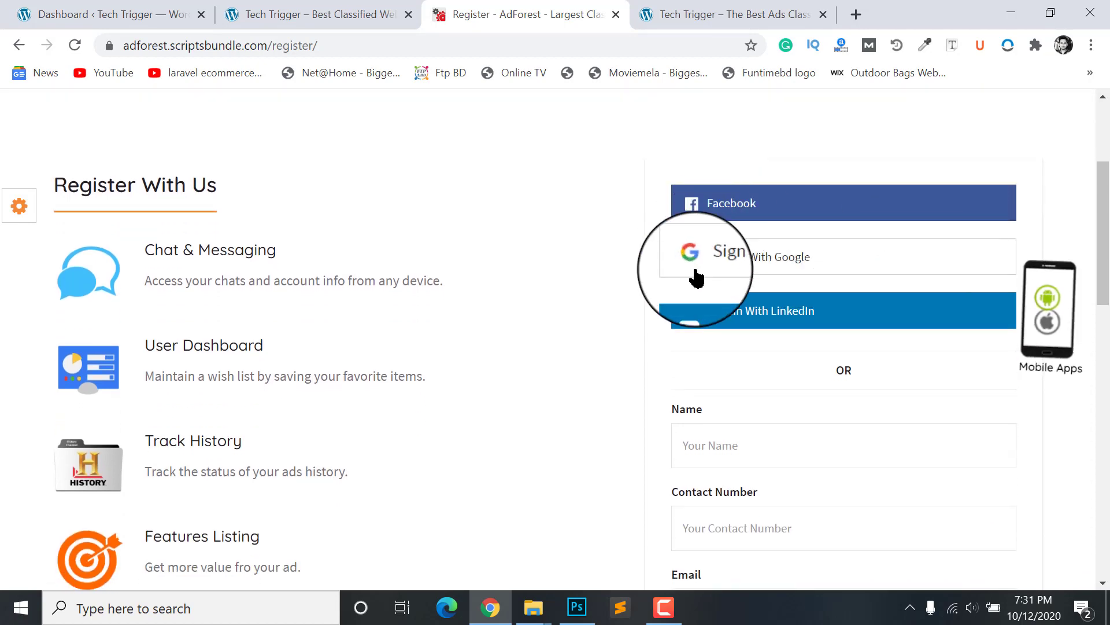
{"action": "scroll", "coordinate": [892, 359], "scroll_direction": "down", "scroll_amount": 6}
{"action": "scroll", "coordinate": [758, 237], "scroll_direction": "up", "scroll_amount": 3}
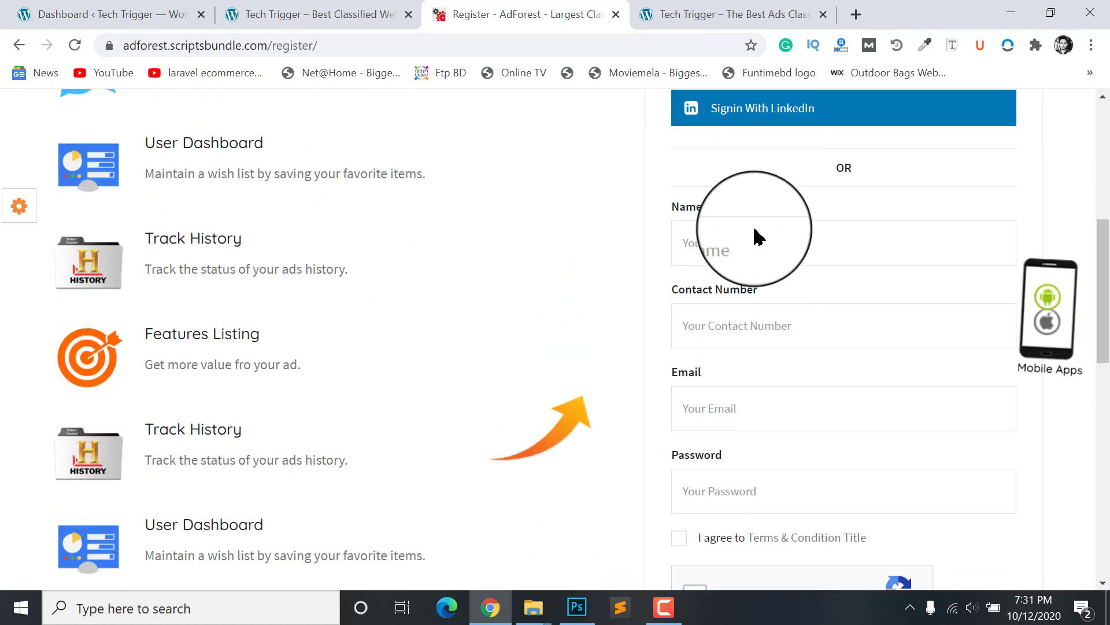
{"action": "scroll", "coordinate": [796, 345], "scroll_direction": "down", "scroll_amount": 2}
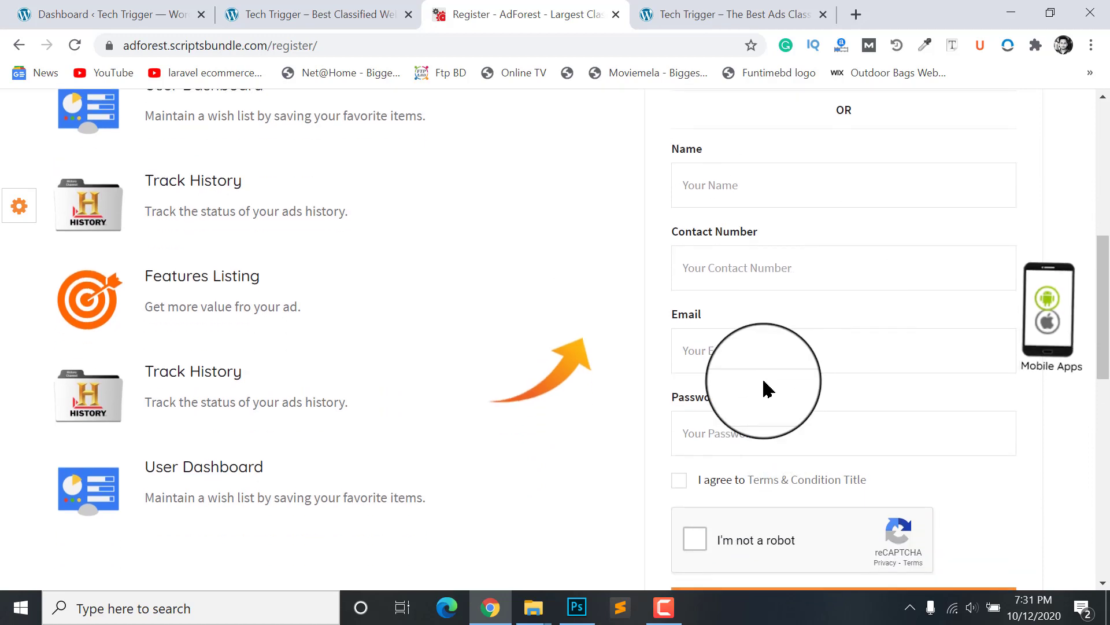
{"action": "scroll", "coordinate": [766, 388], "scroll_direction": "up", "scroll_amount": 8}
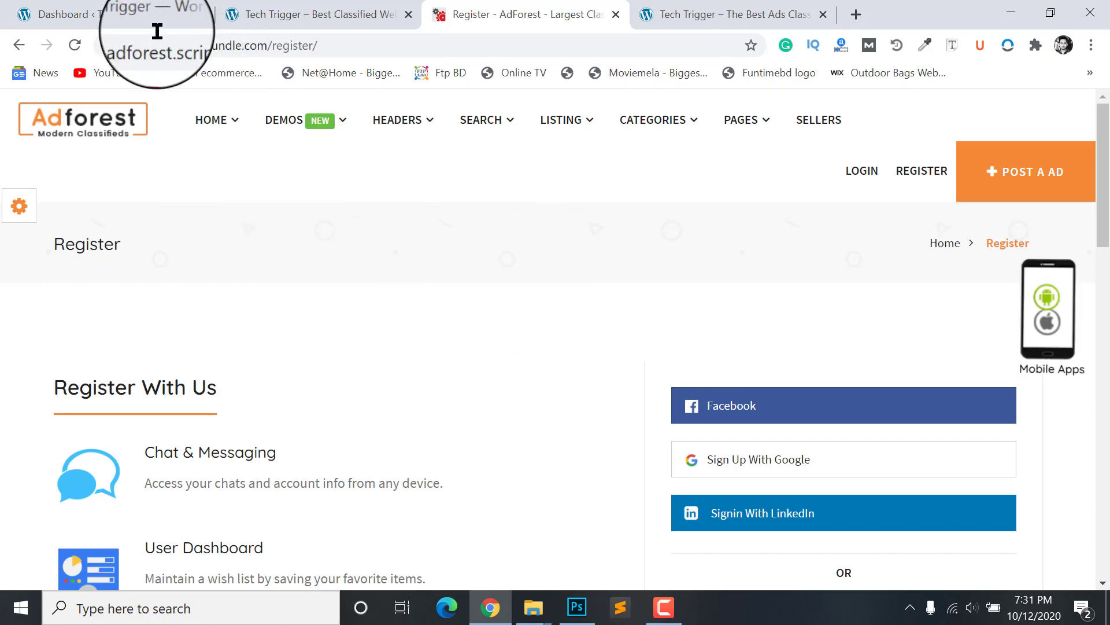
{"action": "left_click", "coordinate": [122, 12]}
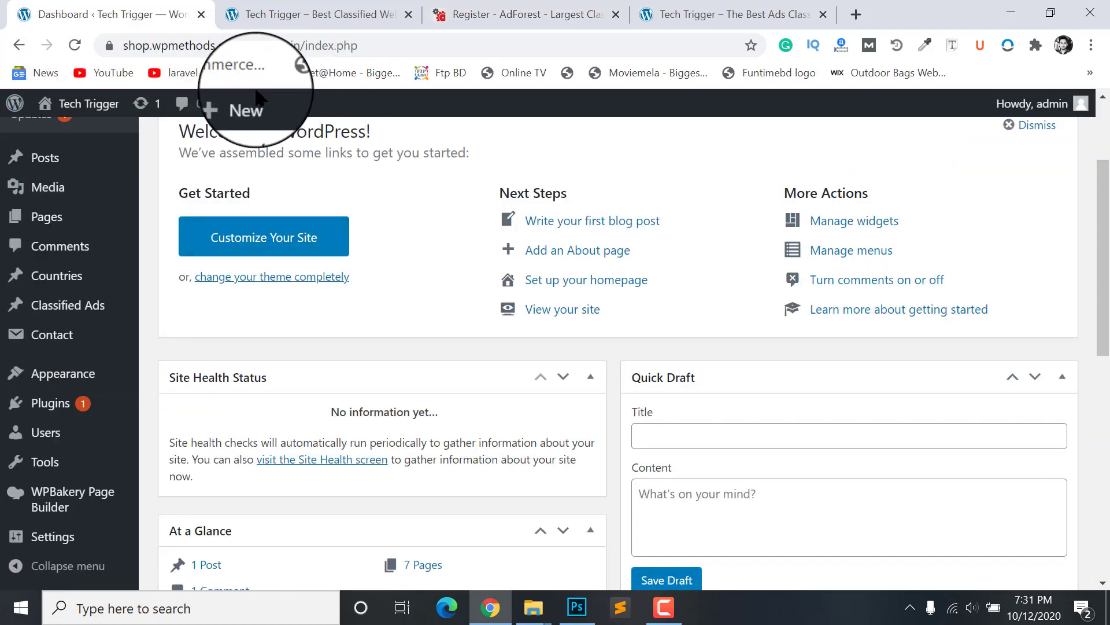
Step: Open AdForest's Theme Options from the Appearance menu in the admin sidebar
{"action": "scroll", "coordinate": [156, 219], "scroll_direction": "up", "scroll_amount": 3}
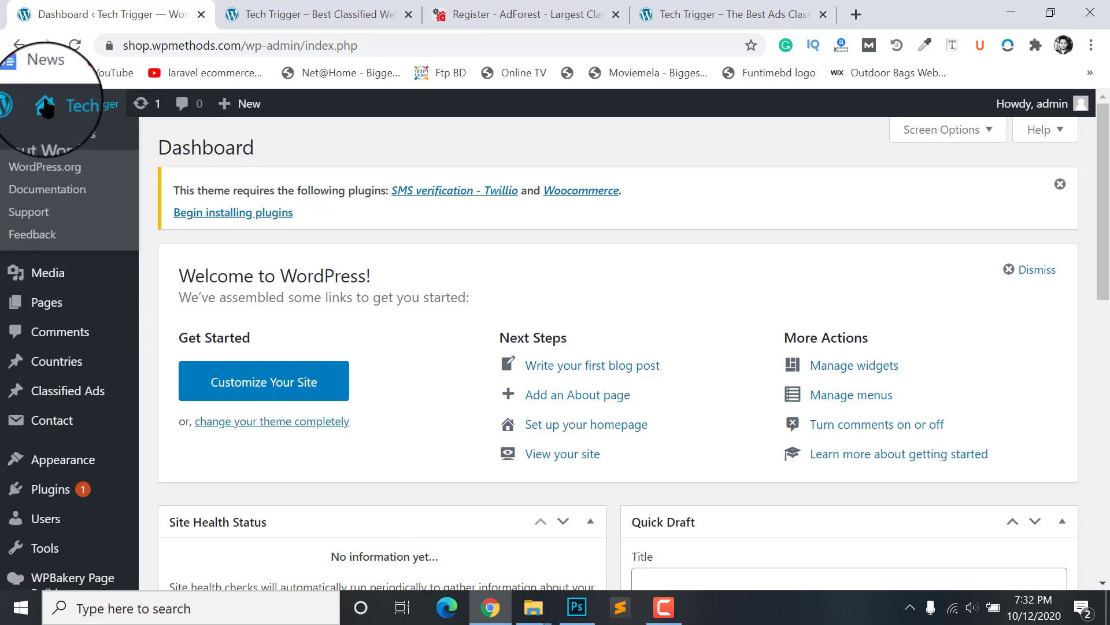
{"action": "scroll", "coordinate": [19, 394], "scroll_direction": "down", "scroll_amount": 1}
{"action": "scroll", "coordinate": [19, 394], "scroll_direction": "down", "scroll_amount": 2}
{"action": "mouse_move", "coordinate": [10, 384]}
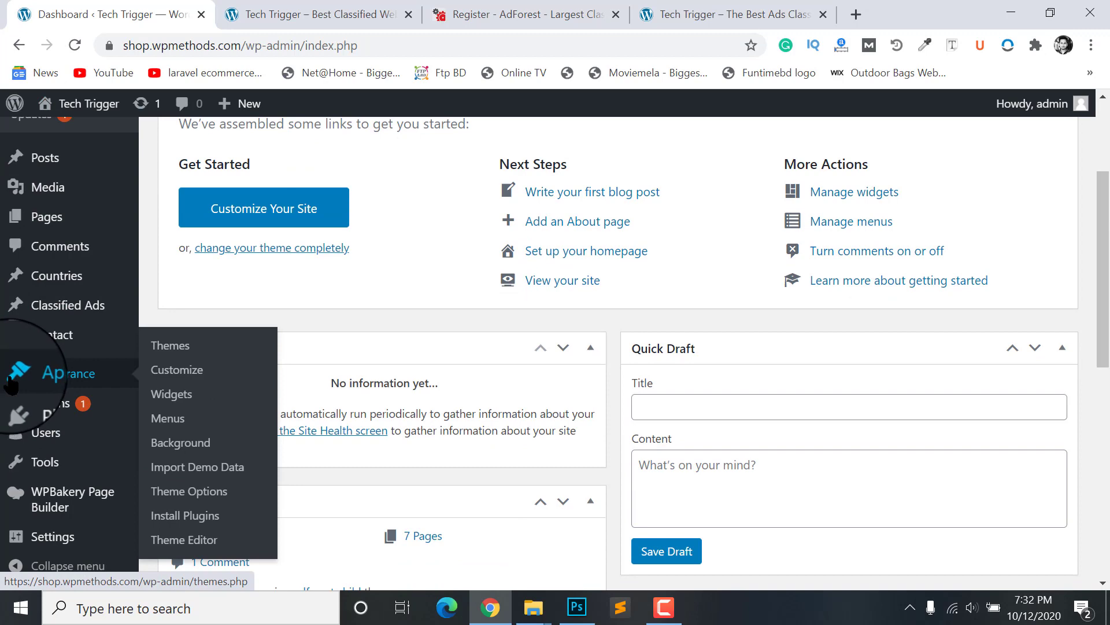
{"action": "left_click", "coordinate": [168, 493]}
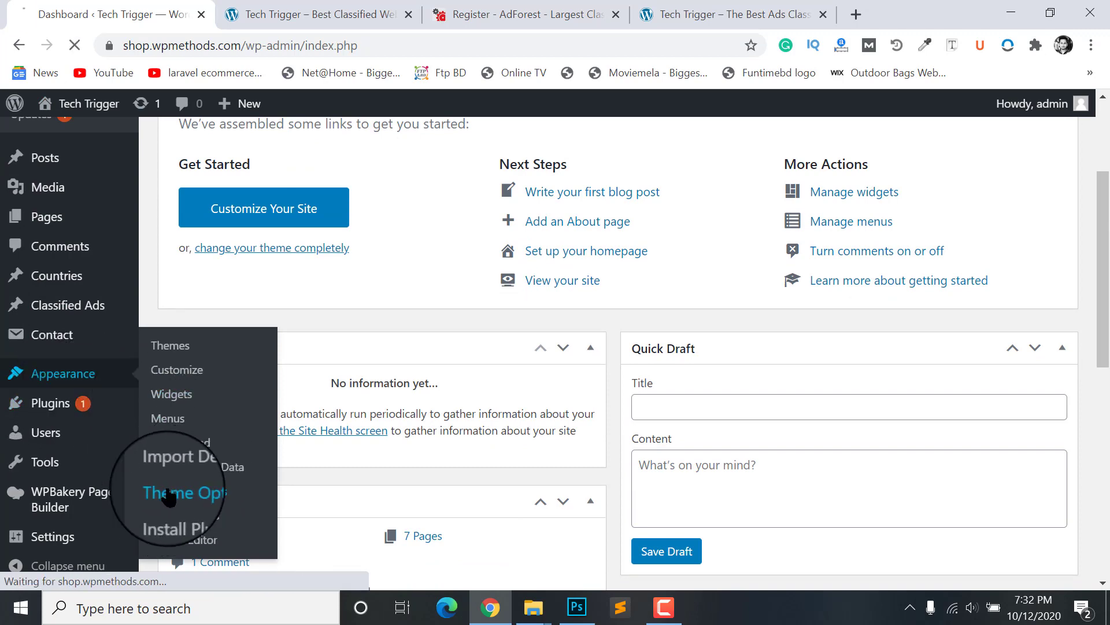
Step: Scroll Theme Options down to the API settings and highlight the Google Map API Key
{"action": "scroll", "coordinate": [191, 324], "scroll_direction": "down", "scroll_amount": 2}
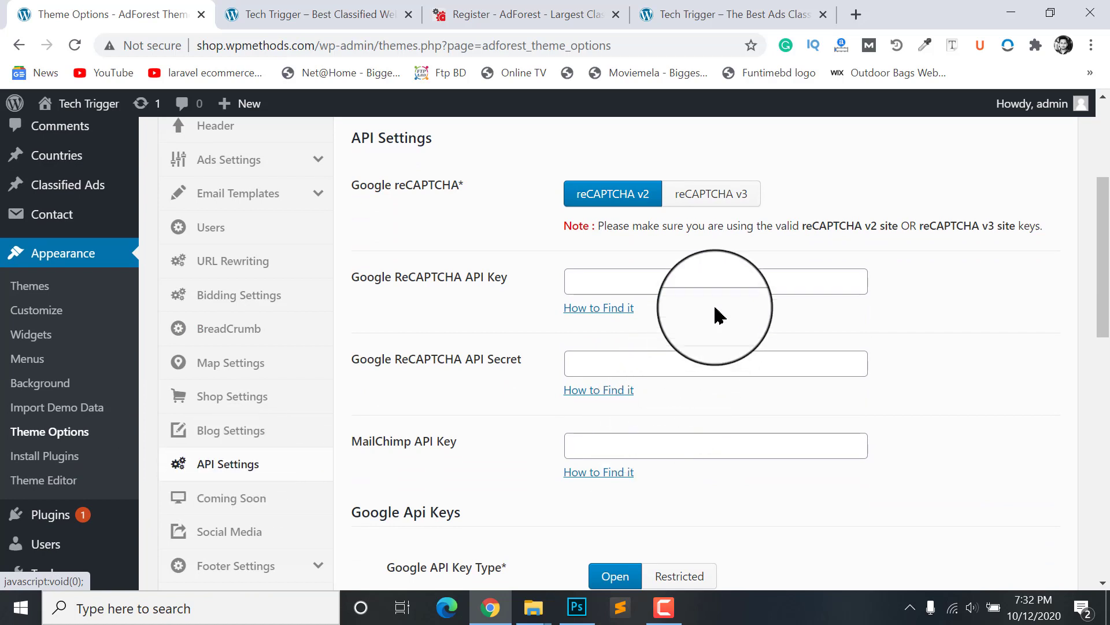
{"action": "scroll", "coordinate": [648, 341], "scroll_direction": "down", "scroll_amount": 3}
{"action": "scroll", "coordinate": [680, 370], "scroll_direction": "down", "scroll_amount": 2}
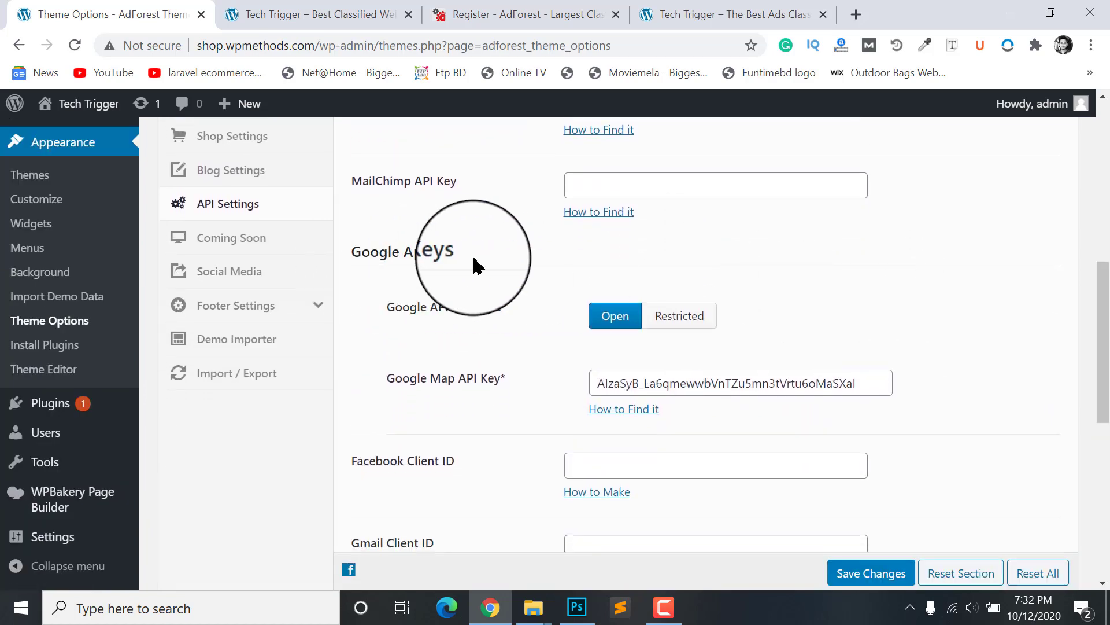
{"action": "scroll", "coordinate": [491, 333], "scroll_direction": "down", "scroll_amount": 1}
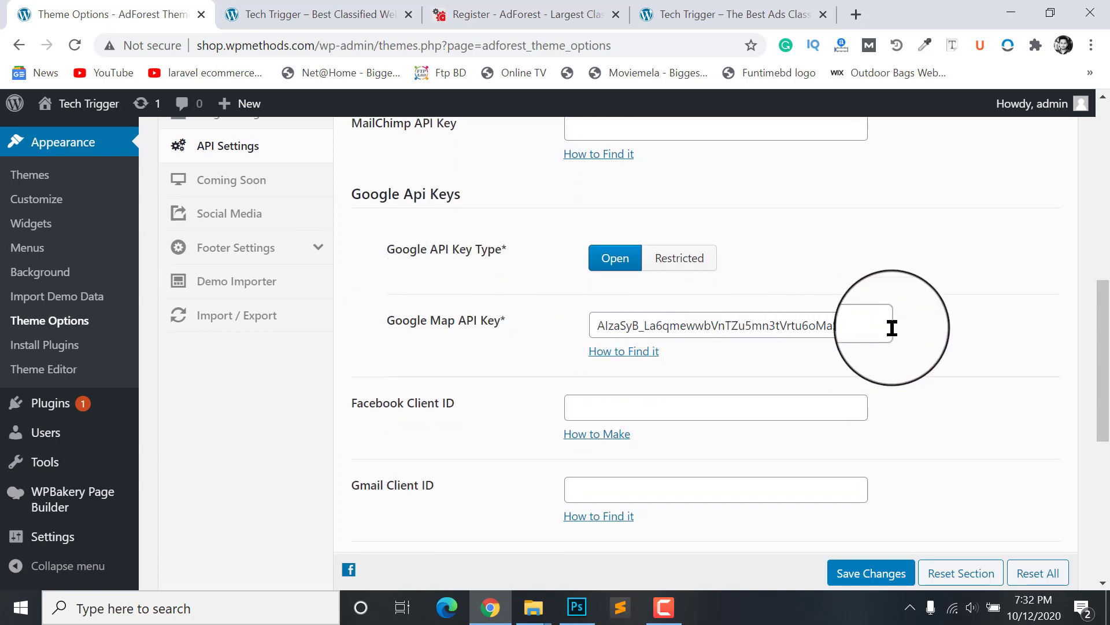
{"action": "left_click_drag", "start_coordinate": [868, 328], "coordinate": [507, 307]}
{"action": "left_click", "coordinate": [903, 259]}
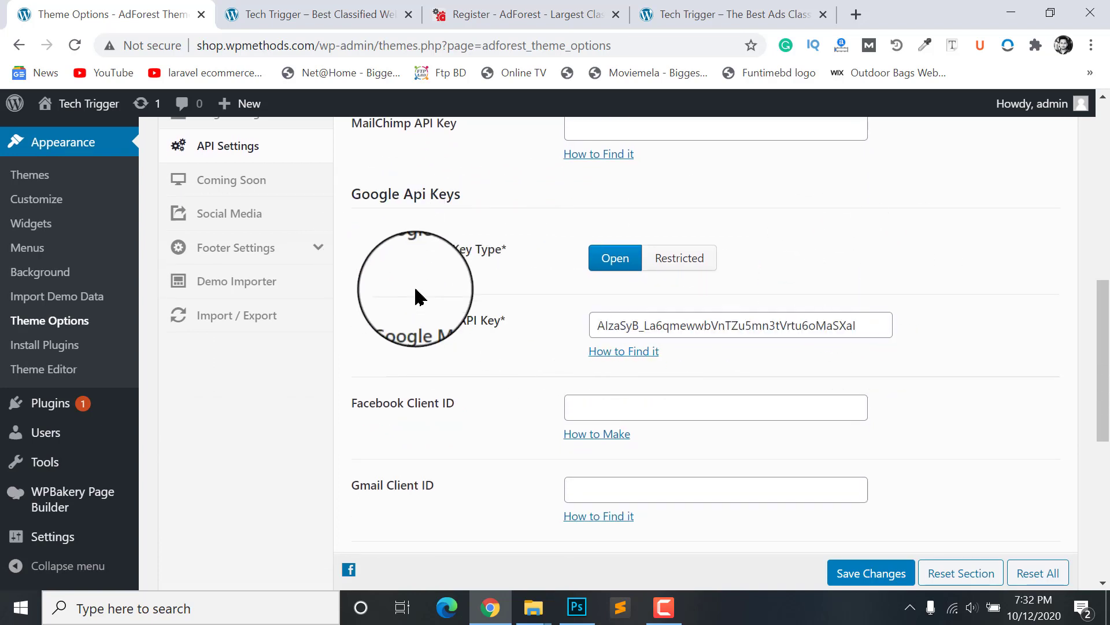
{"action": "scroll", "coordinate": [439, 341], "scroll_direction": "down", "scroll_amount": 2}
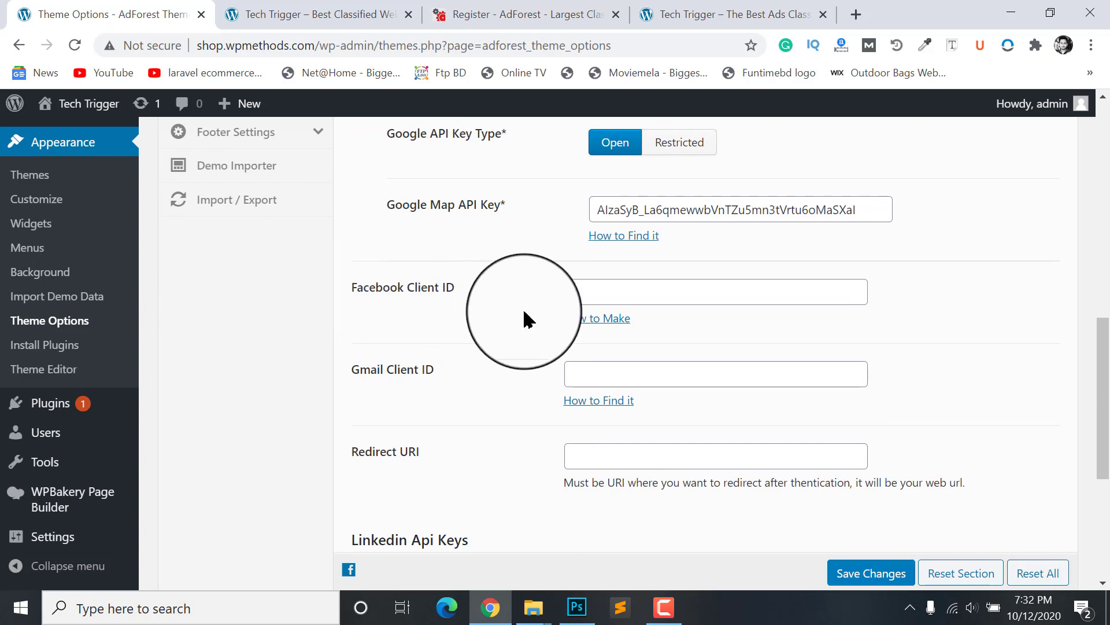
{"action": "scroll", "coordinate": [445, 335], "scroll_direction": "down", "scroll_amount": 1}
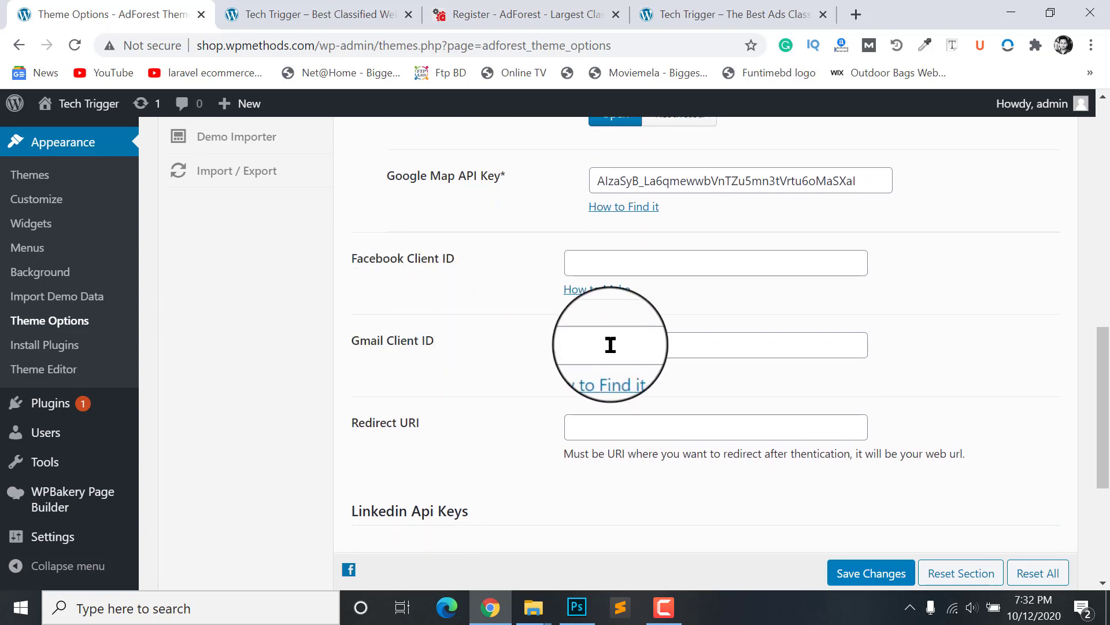
Step: Select the full Google Map API Key value several times, then clear the selection
{"action": "left_click", "coordinate": [629, 258]}
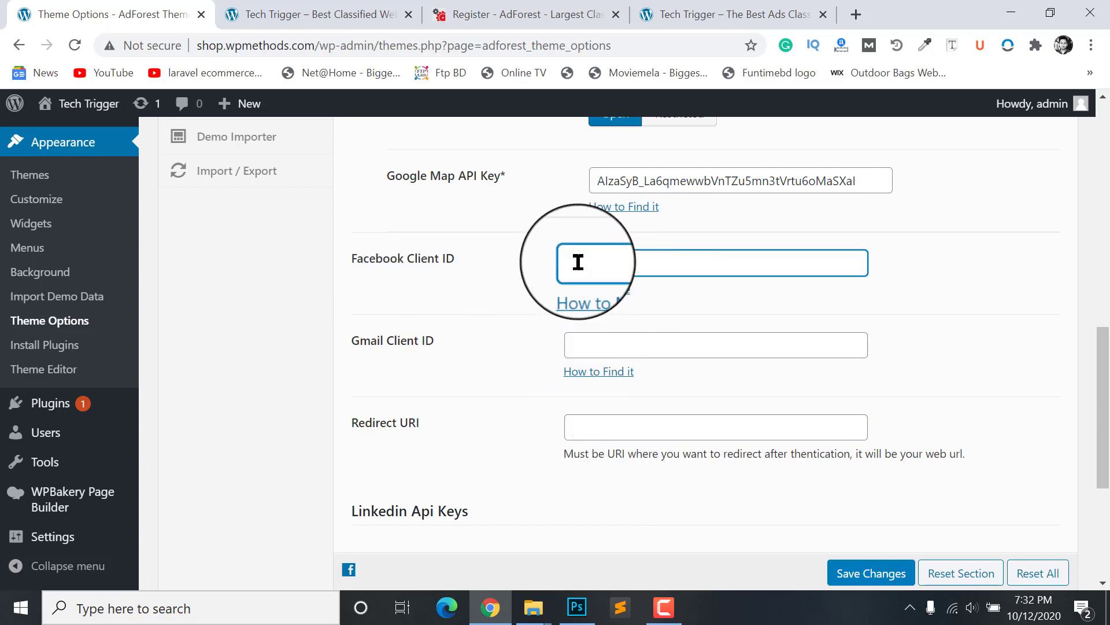
{"action": "scroll", "coordinate": [580, 311], "scroll_direction": "up", "scroll_amount": 3}
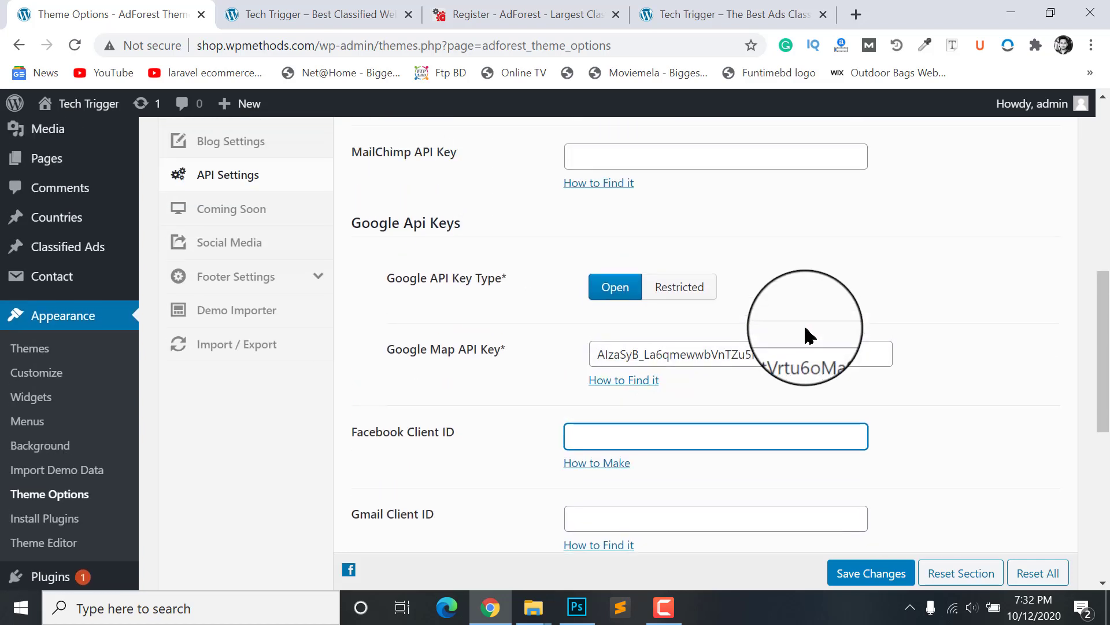
{"action": "left_click_drag", "start_coordinate": [602, 354], "coordinate": [1006, 367]}
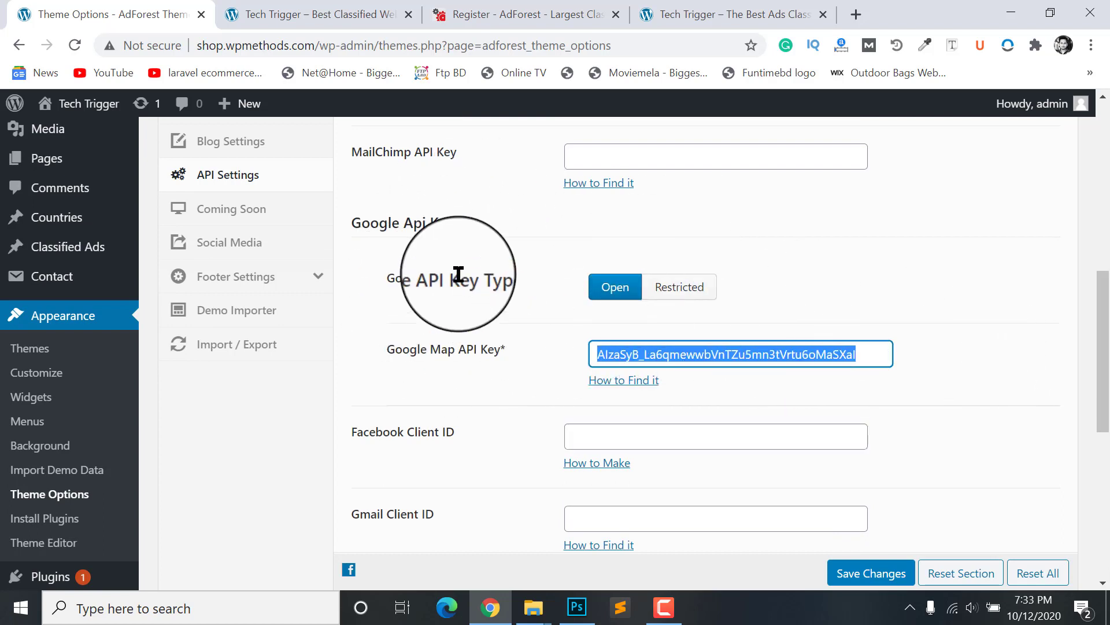
{"action": "left_click", "coordinate": [875, 350]}
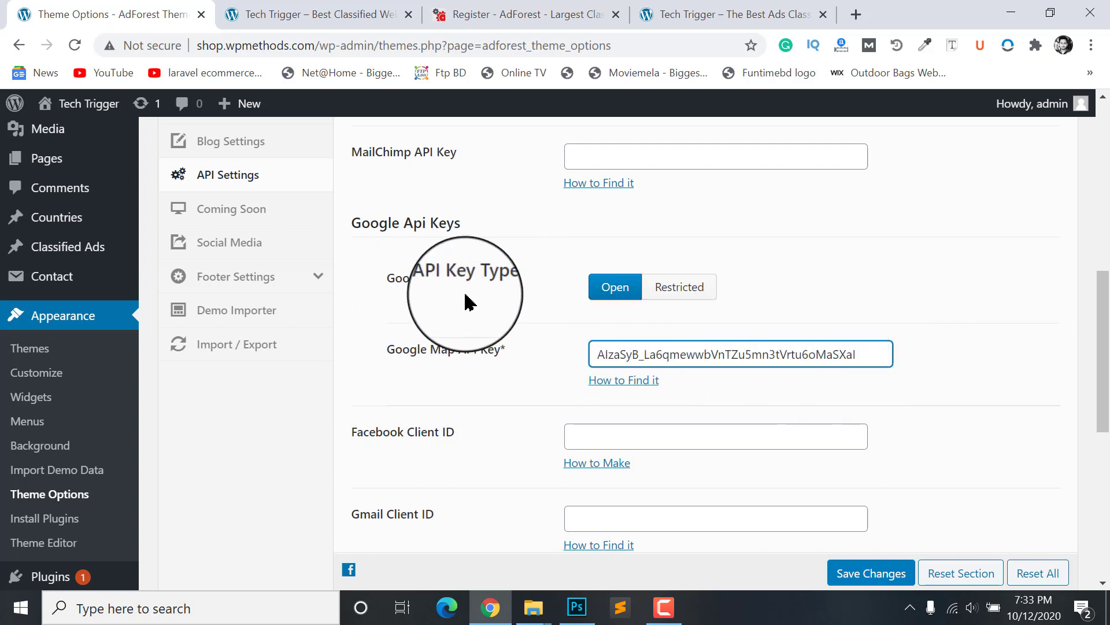
{"action": "left_click_drag", "start_coordinate": [872, 350], "coordinate": [548, 354]}
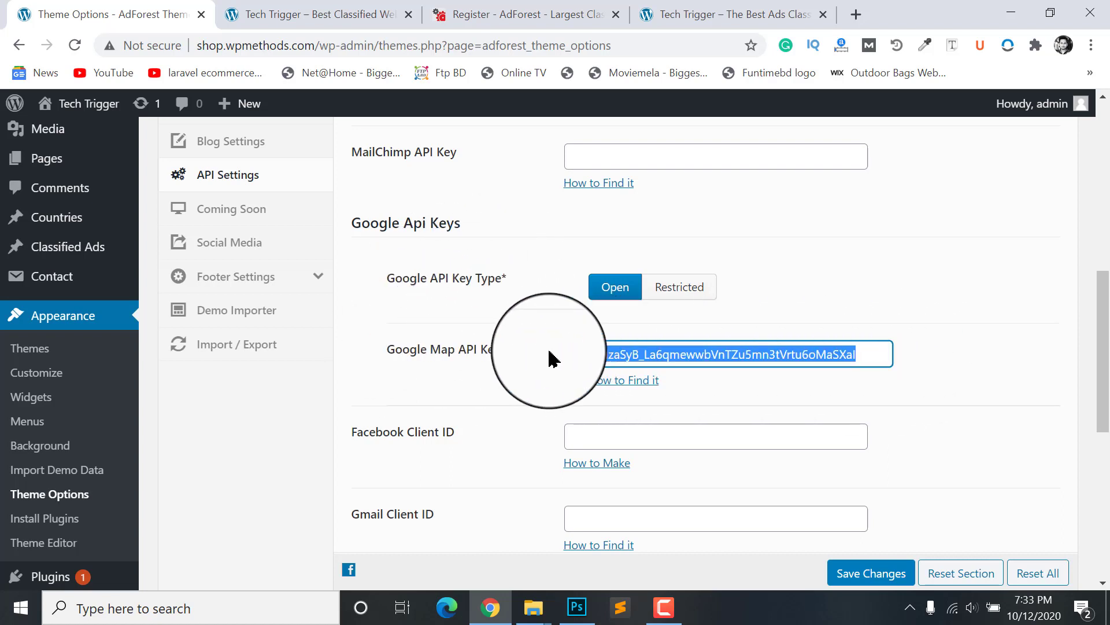
{"action": "left_click", "coordinate": [869, 351]}
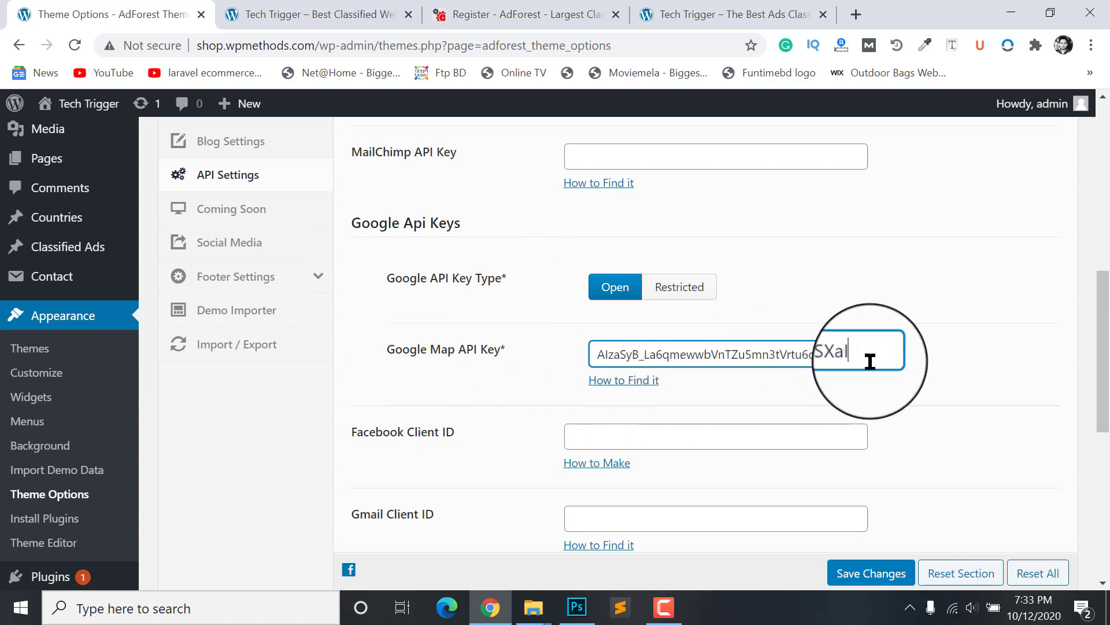
{"action": "left_click_drag", "start_coordinate": [870, 361], "coordinate": [571, 363]}
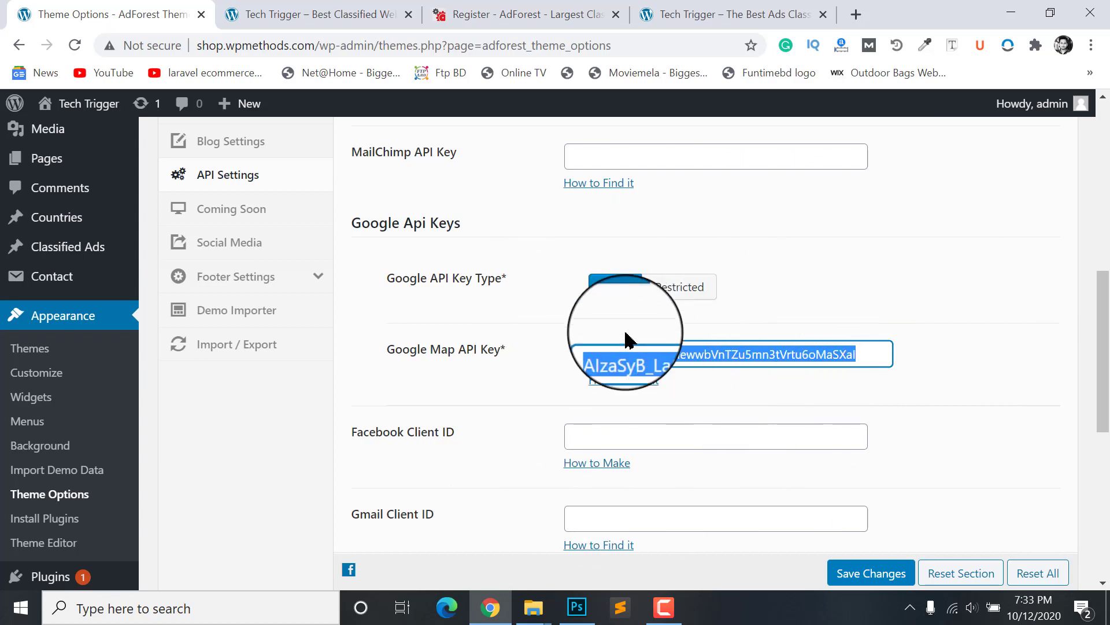
{"action": "scroll", "coordinate": [935, 276], "scroll_direction": "down", "scroll_amount": 2}
{"action": "left_click", "coordinate": [910, 280]}
{"action": "scroll", "coordinate": [910, 280], "scroll_direction": "down", "scroll_amount": 2}
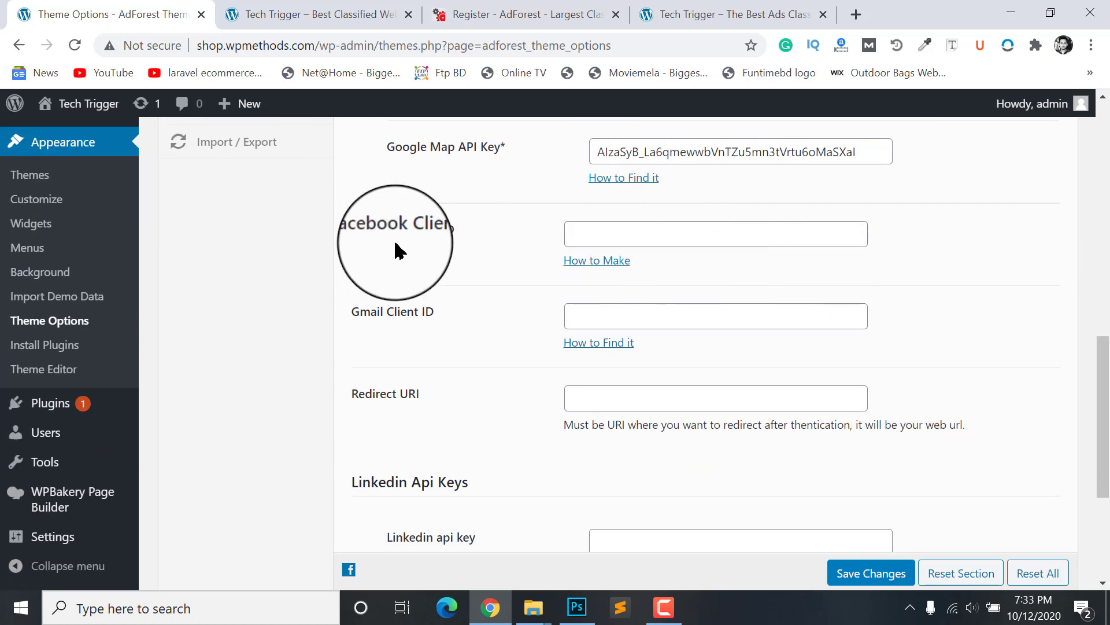
{"action": "scroll", "coordinate": [589, 281], "scroll_direction": "down", "scroll_amount": 1}
{"action": "scroll", "coordinate": [606, 282], "scroll_direction": "up", "scroll_amount": 3}
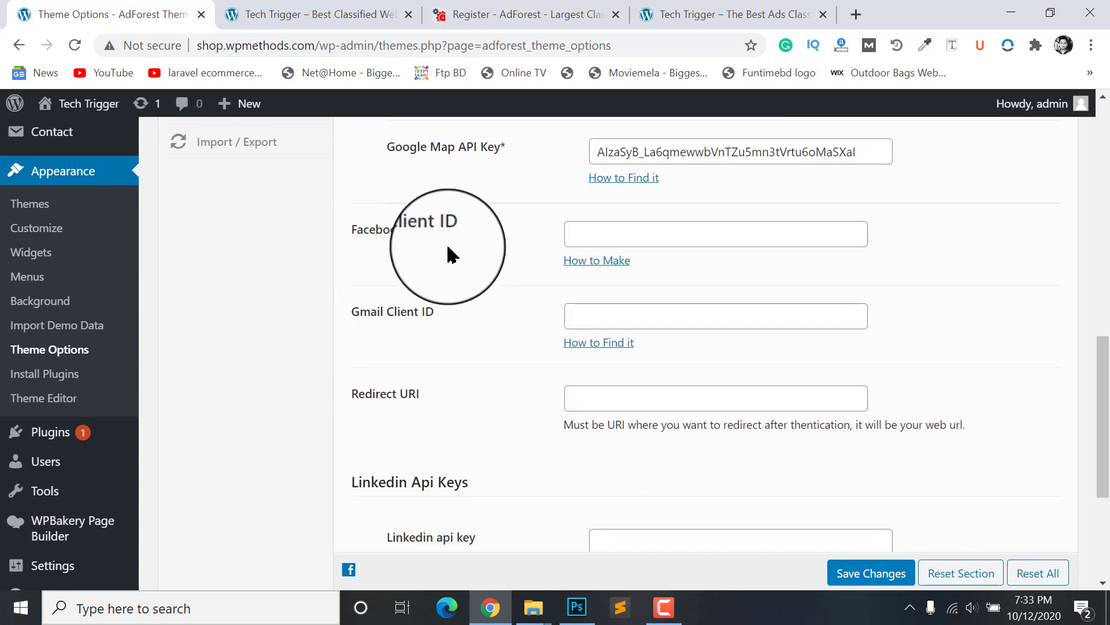
Step: Open Facebook's How to Make guide from the Facebook Client ID field
{"action": "left_click", "coordinate": [752, 210]}
{"action": "scroll", "coordinate": [658, 212], "scroll_direction": "up", "scroll_amount": 3}
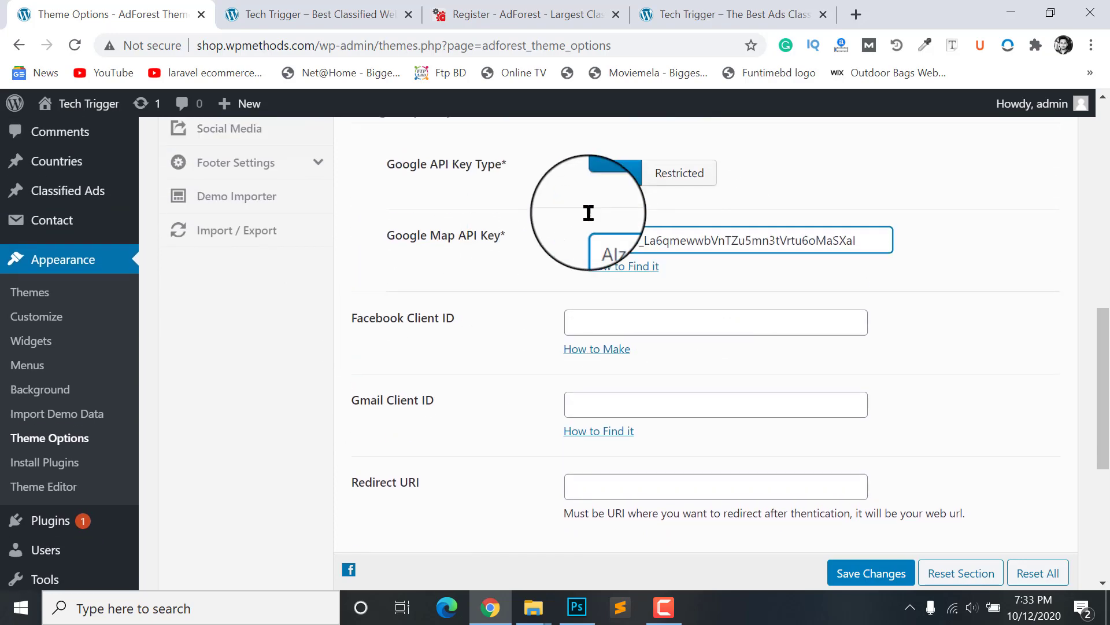
{"action": "scroll", "coordinate": [665, 275], "scroll_direction": "down", "scroll_amount": 4}
{"action": "left_click", "coordinate": [399, 269]}
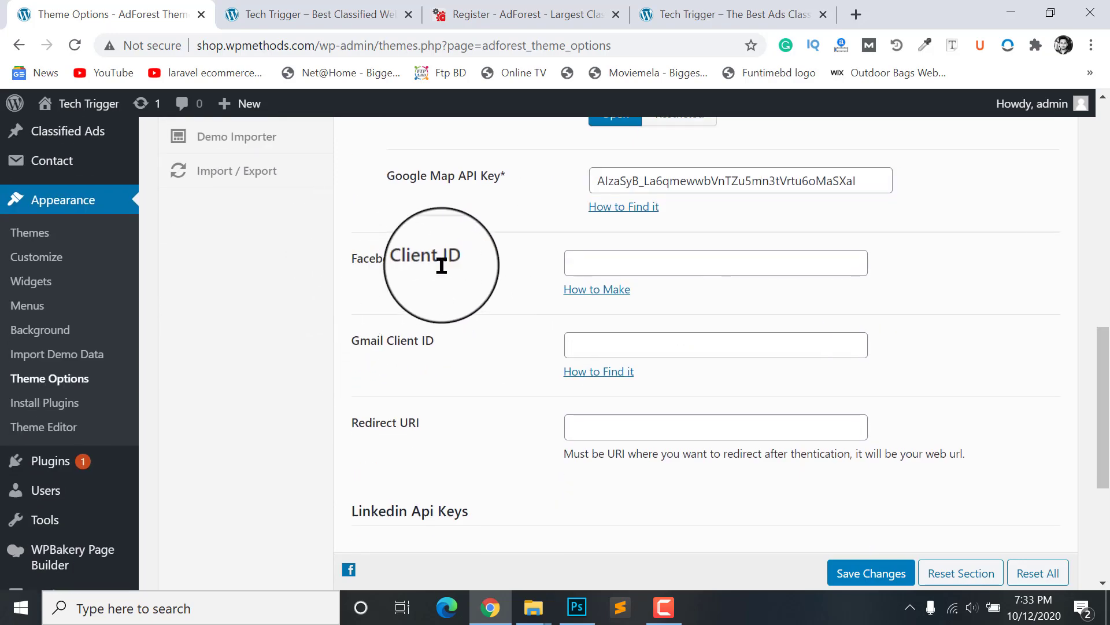
{"action": "left_click", "coordinate": [574, 265]}
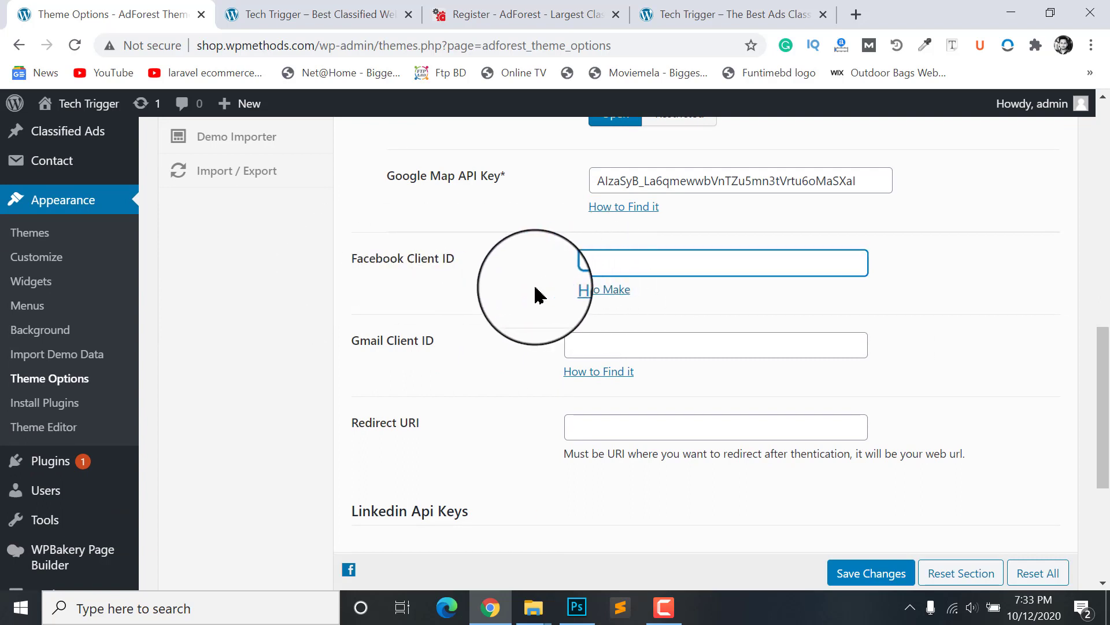
{"action": "left_click", "coordinate": [620, 298]}
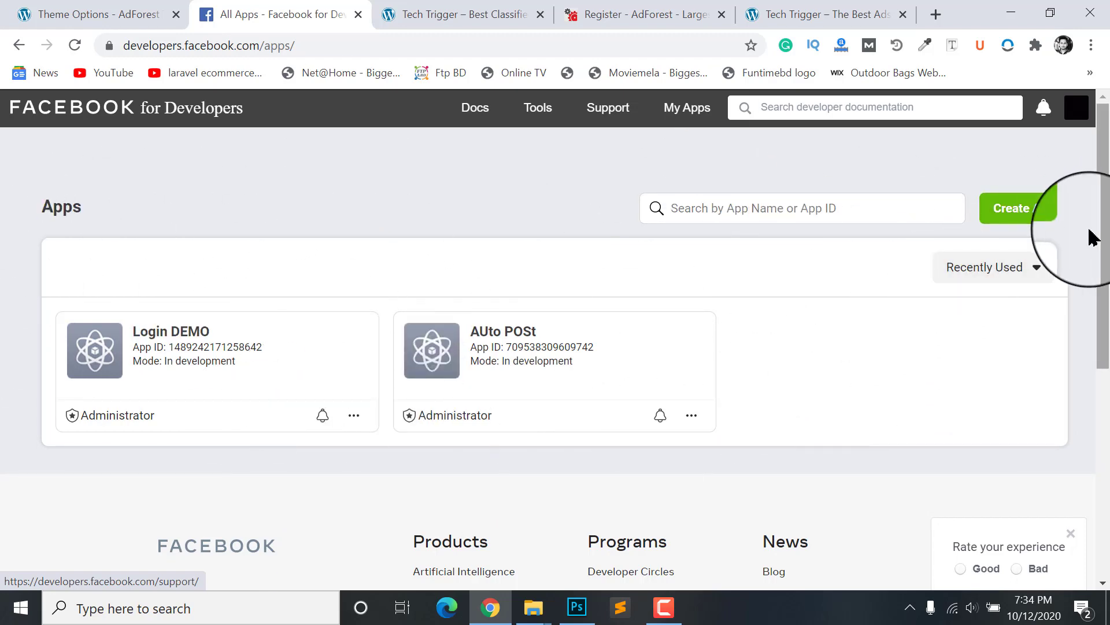
Step: Use Create App on the Apps page to bring up the Create an App ID dialog
{"action": "left_click", "coordinate": [1009, 219]}
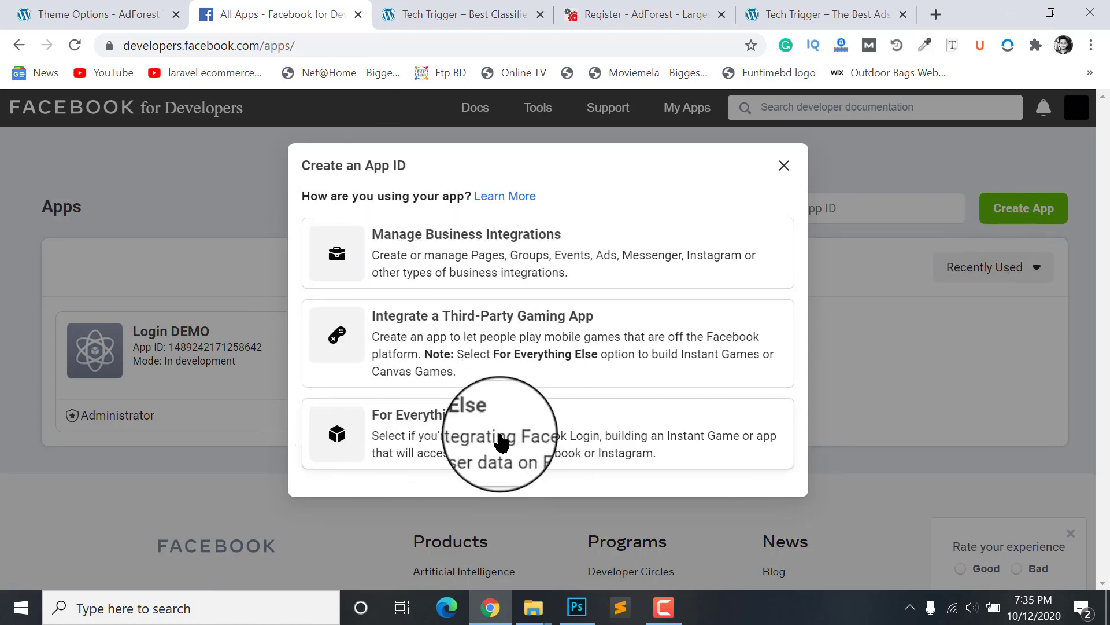
Step: Create the 'Bikroy Login' app as For Everything Else with no Business Manager account, passing reCAPTCHA
{"action": "left_click", "coordinate": [437, 448]}
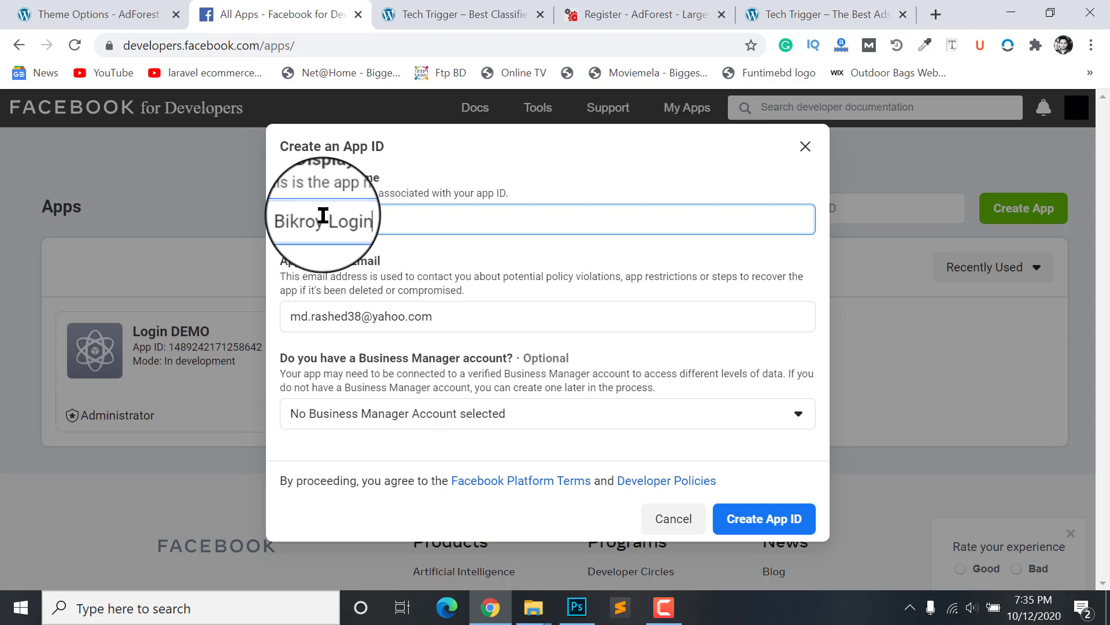
{"action": "left_click", "coordinate": [501, 311]}
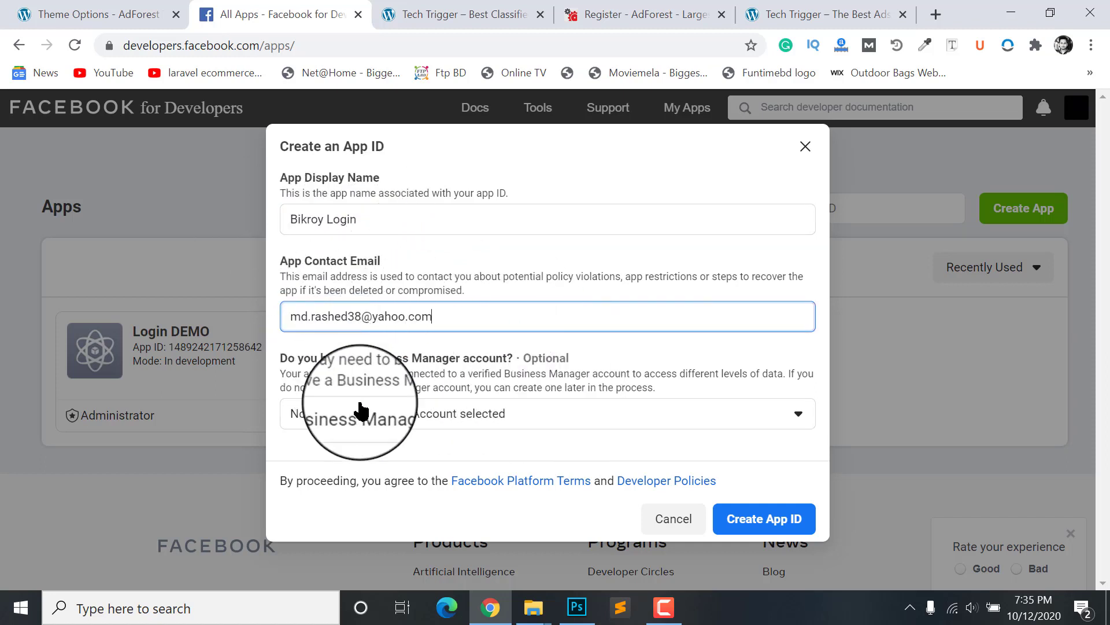
{"action": "left_click", "coordinate": [345, 423]}
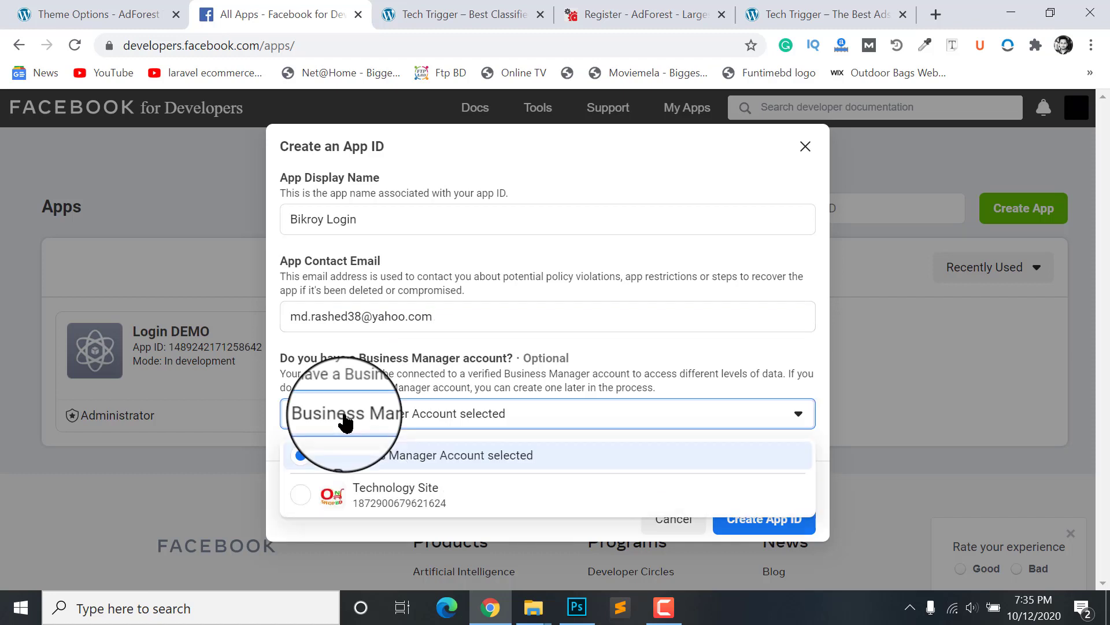
{"action": "left_click", "coordinate": [346, 423]}
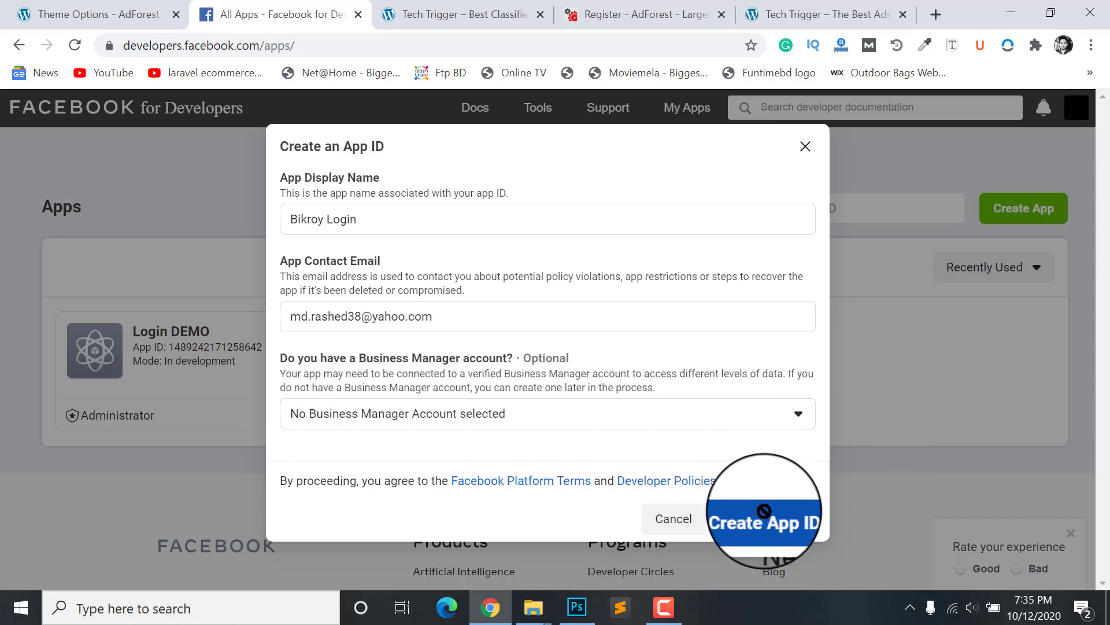
{"action": "left_click", "coordinate": [794, 526]}
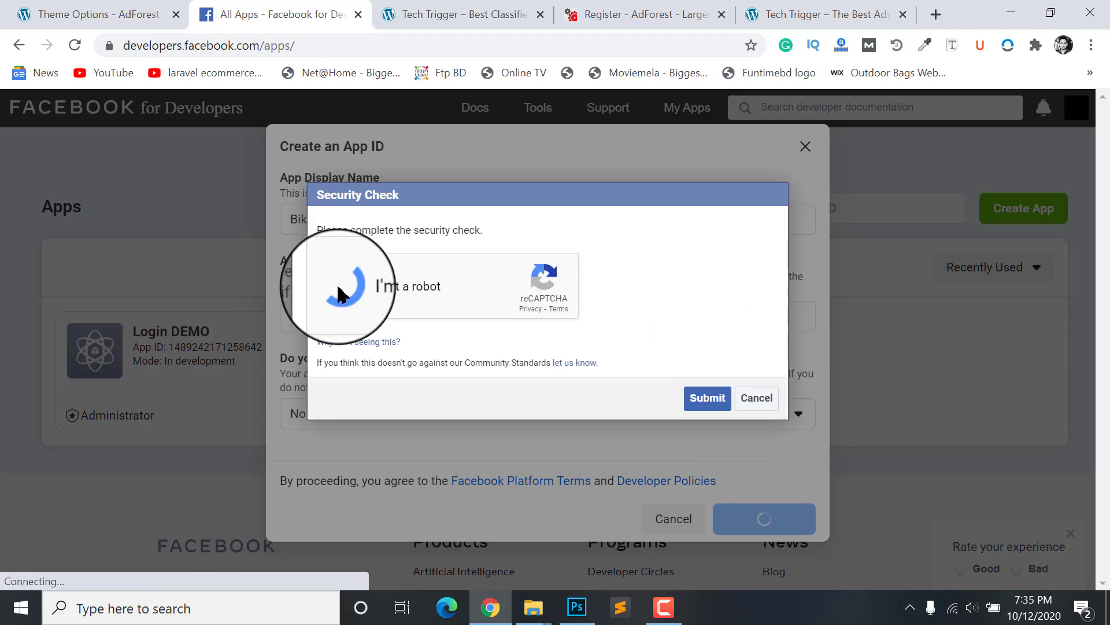
{"action": "left_click", "coordinate": [707, 397]}
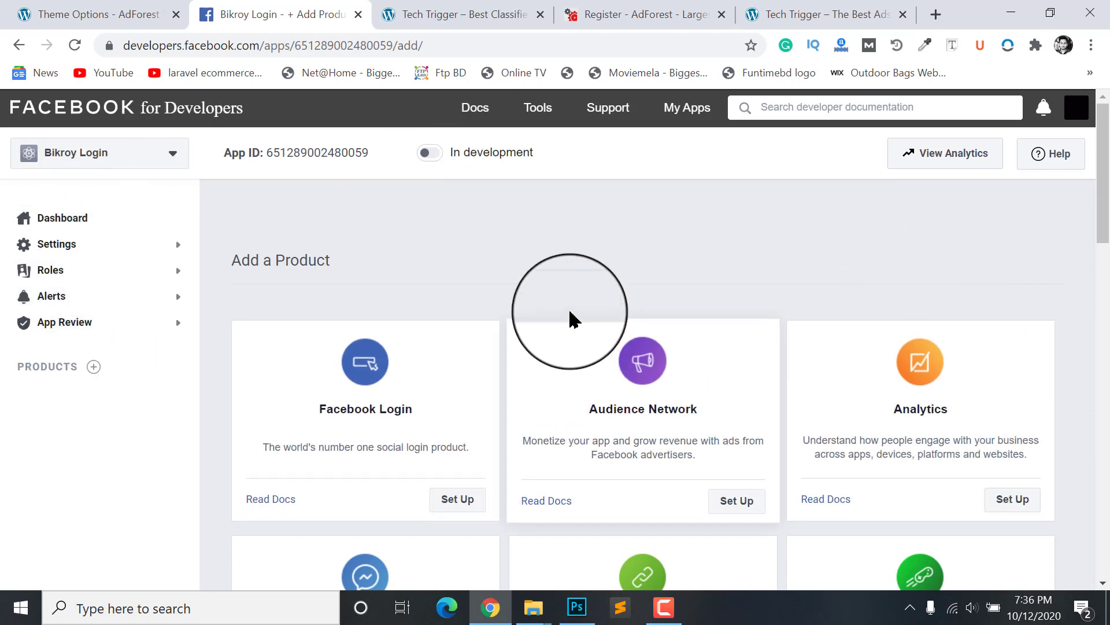
Step: Scroll the Add a Product page to find Facebook Login's Set Up option
{"action": "scroll", "coordinate": [516, 306], "scroll_direction": "down", "scroll_amount": 8}
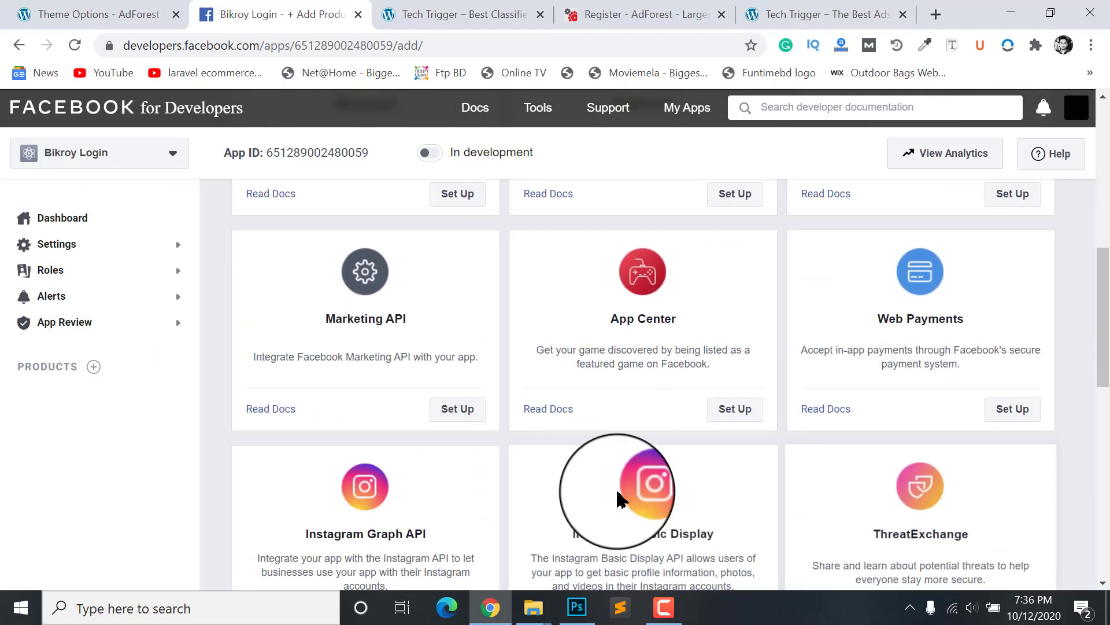
{"action": "scroll", "coordinate": [909, 441], "scroll_direction": "up", "scroll_amount": 9}
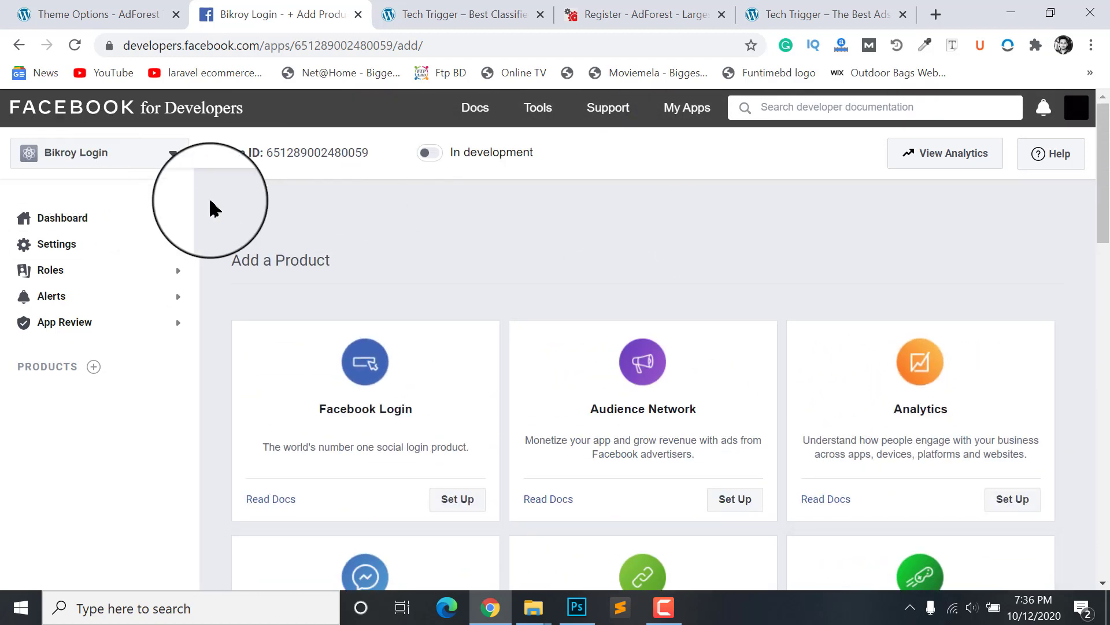
{"action": "scroll", "coordinate": [247, 239], "scroll_direction": "down", "scroll_amount": 1}
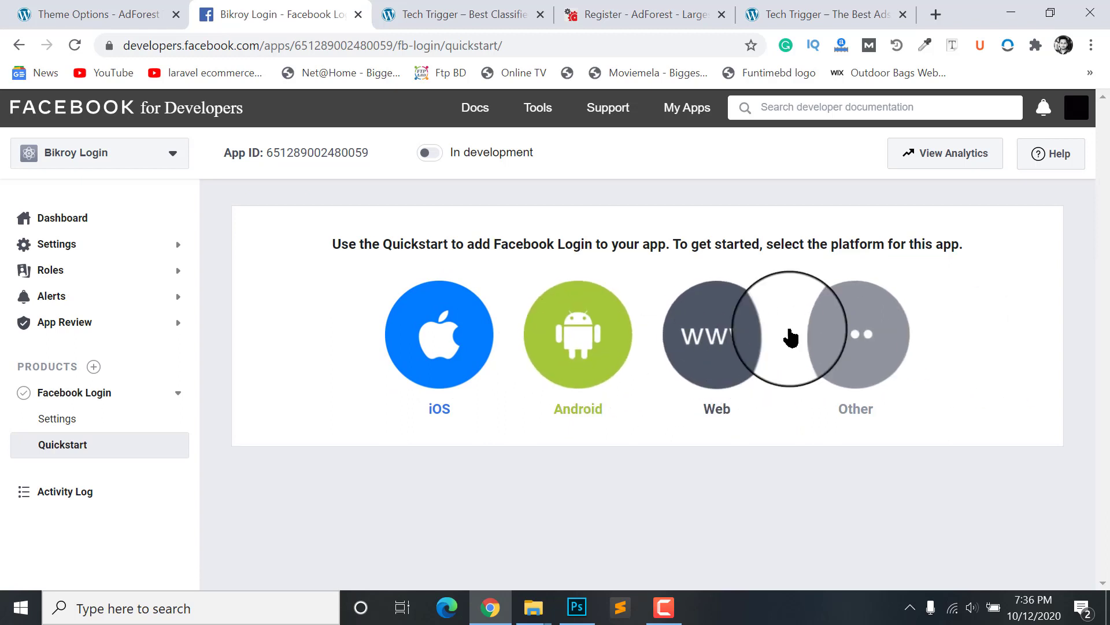
{"action": "left_click", "coordinate": [715, 340]}
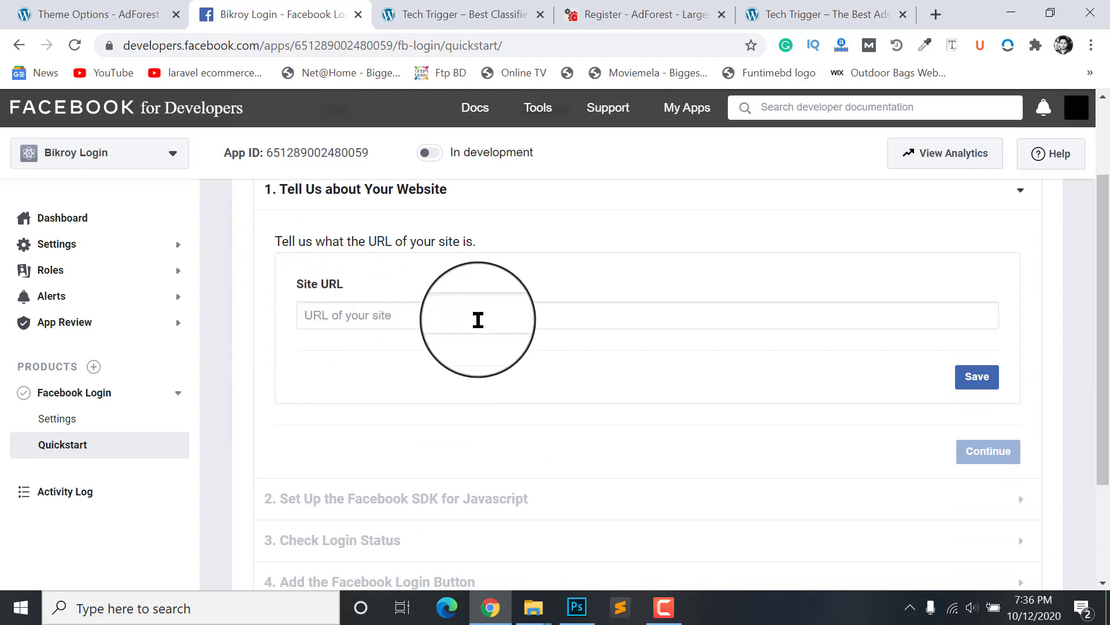
{"action": "scroll", "coordinate": [350, 289], "scroll_direction": "up", "scroll_amount": 1}
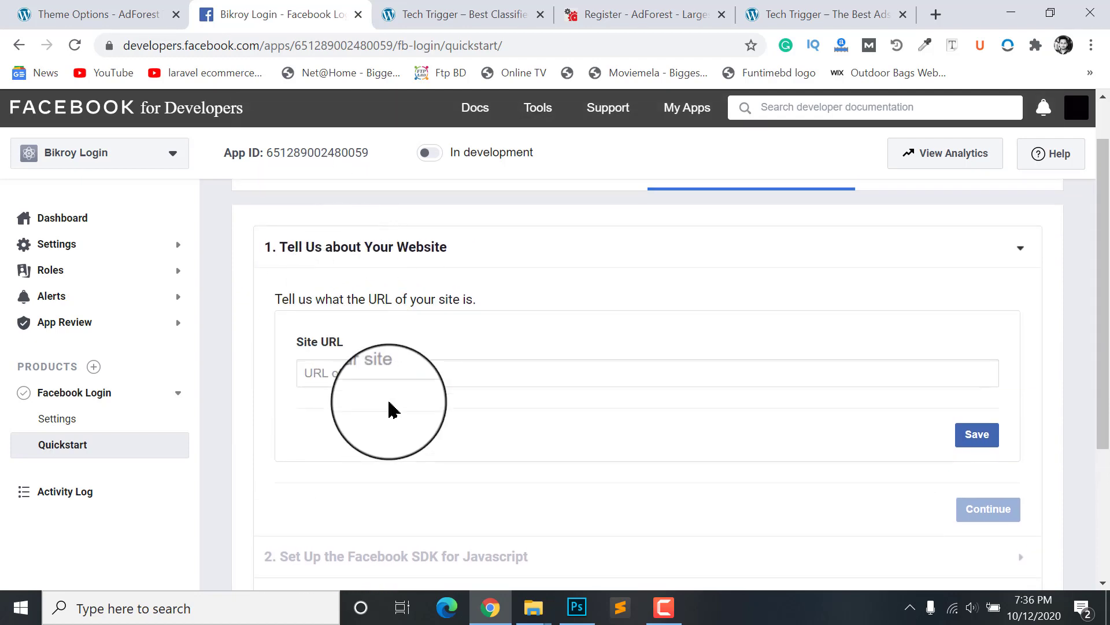
{"action": "left_click", "coordinate": [70, 13]}
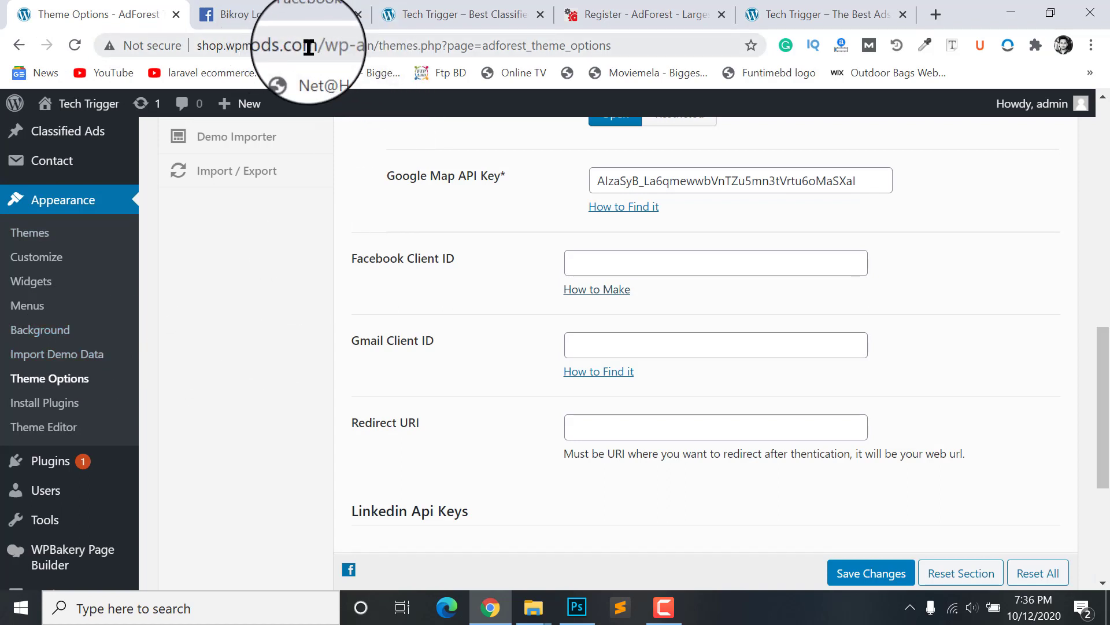
{"action": "left_click_drag", "start_coordinate": [315, 49], "coordinate": [50, 49]}
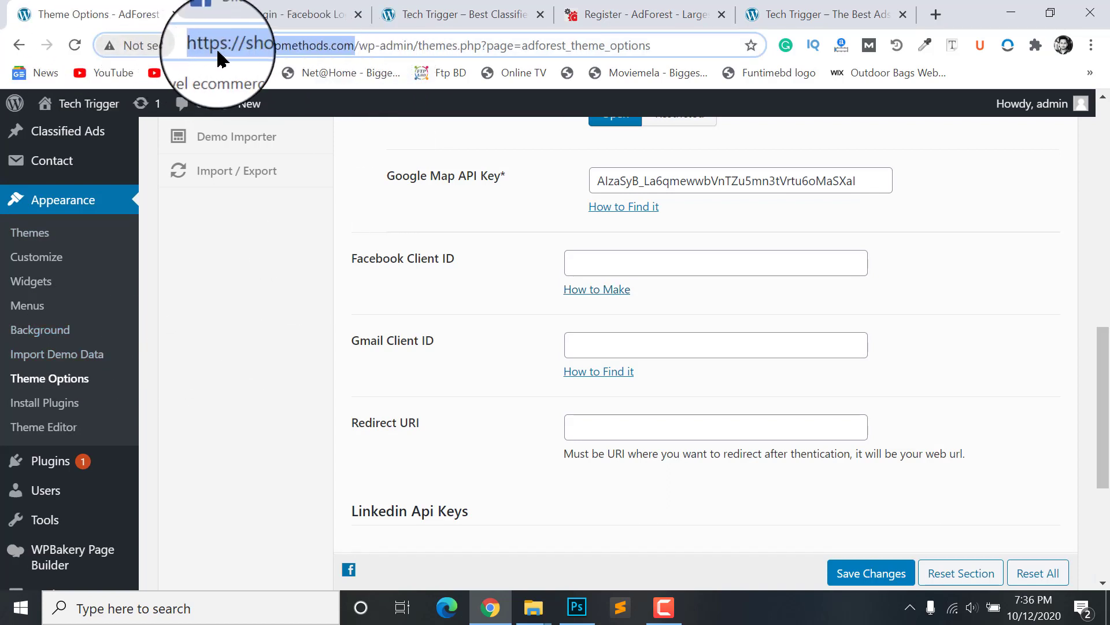
{"action": "left_click", "coordinate": [284, 13]}
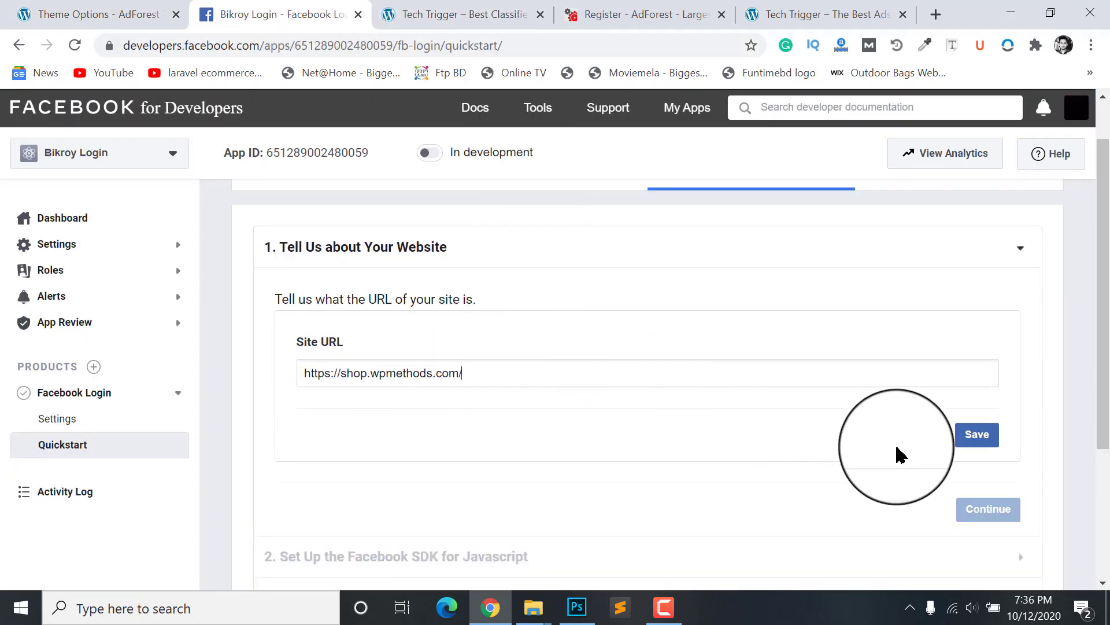
{"action": "left_click", "coordinate": [975, 436]}
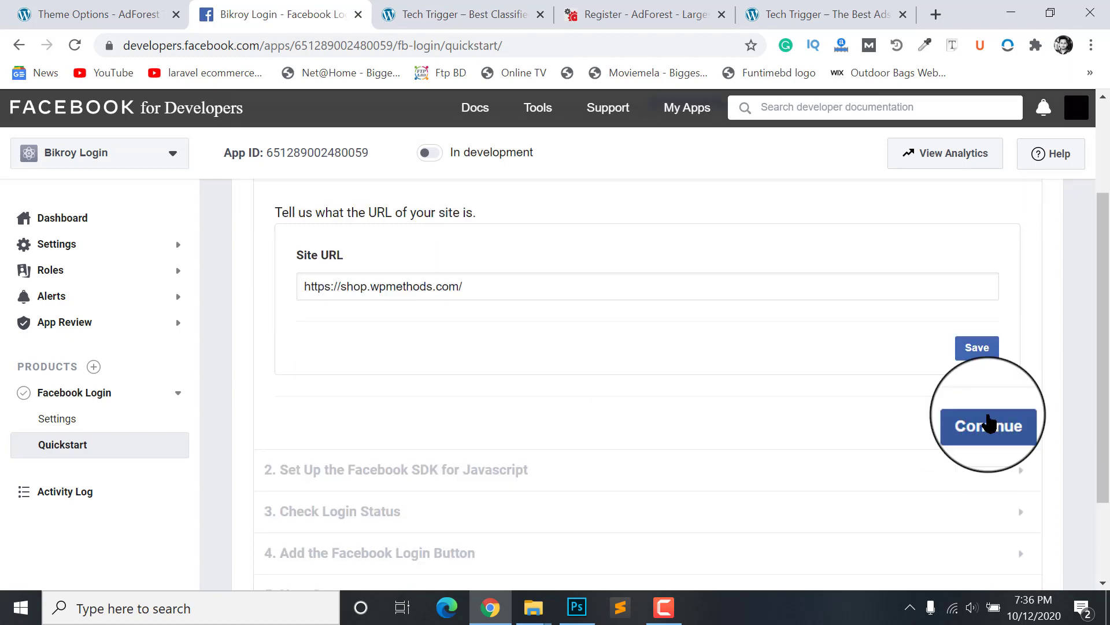
{"action": "left_click", "coordinate": [990, 424]}
Step: Go back to the Site URL step and expand the app's Settings section
{"action": "scroll", "coordinate": [736, 414], "scroll_direction": "down", "scroll_amount": 8}
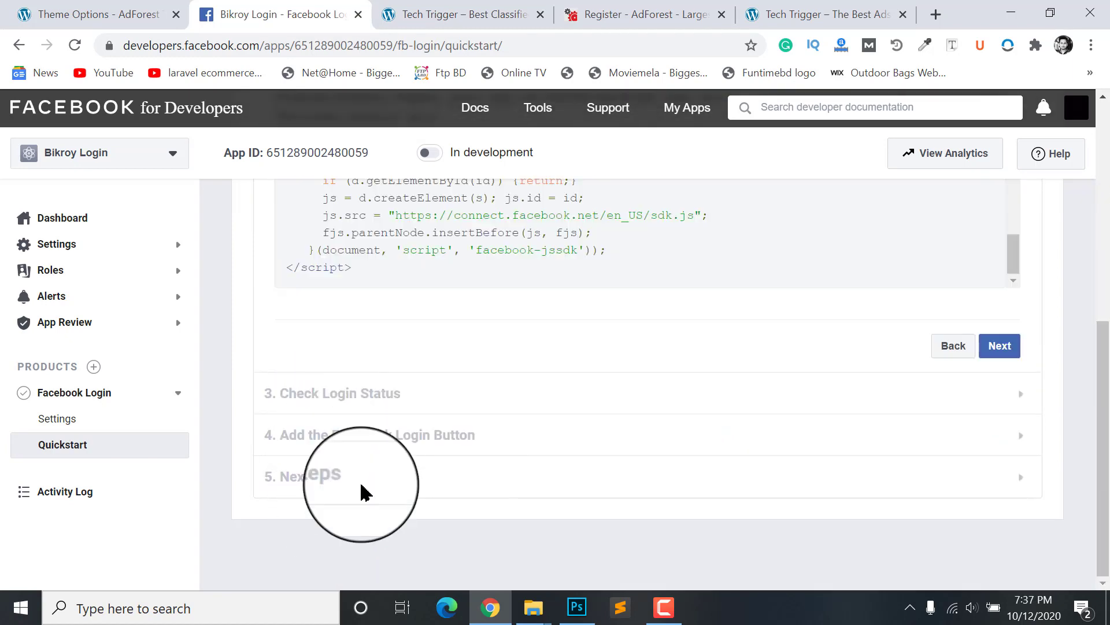
{"action": "scroll", "coordinate": [353, 376], "scroll_direction": "up", "scroll_amount": 8}
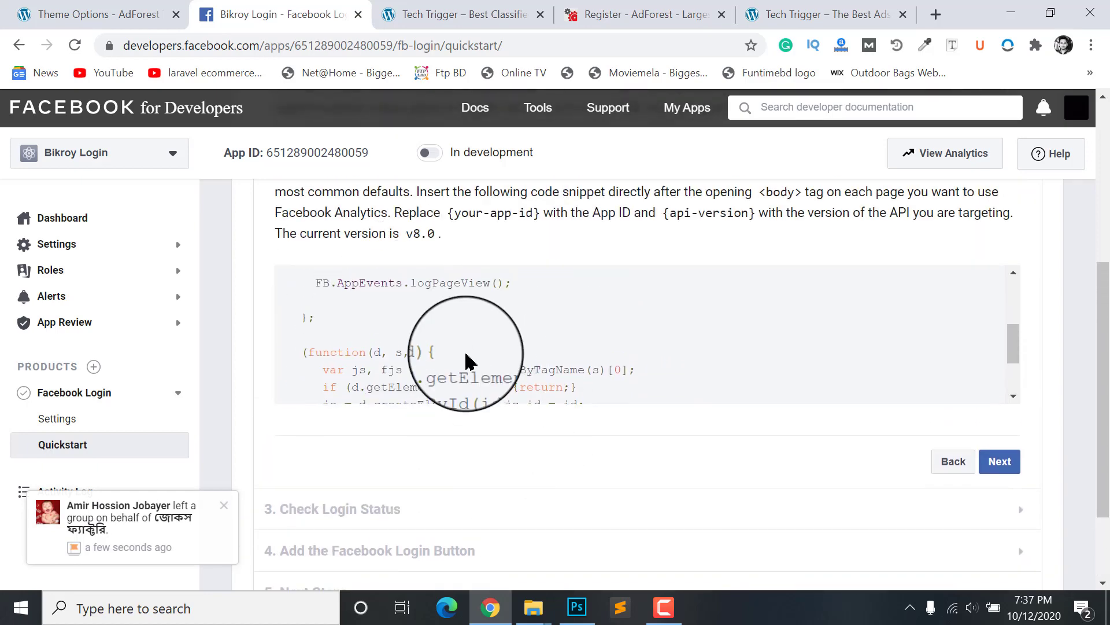
{"action": "scroll", "coordinate": [743, 248], "scroll_direction": "up", "scroll_amount": 5}
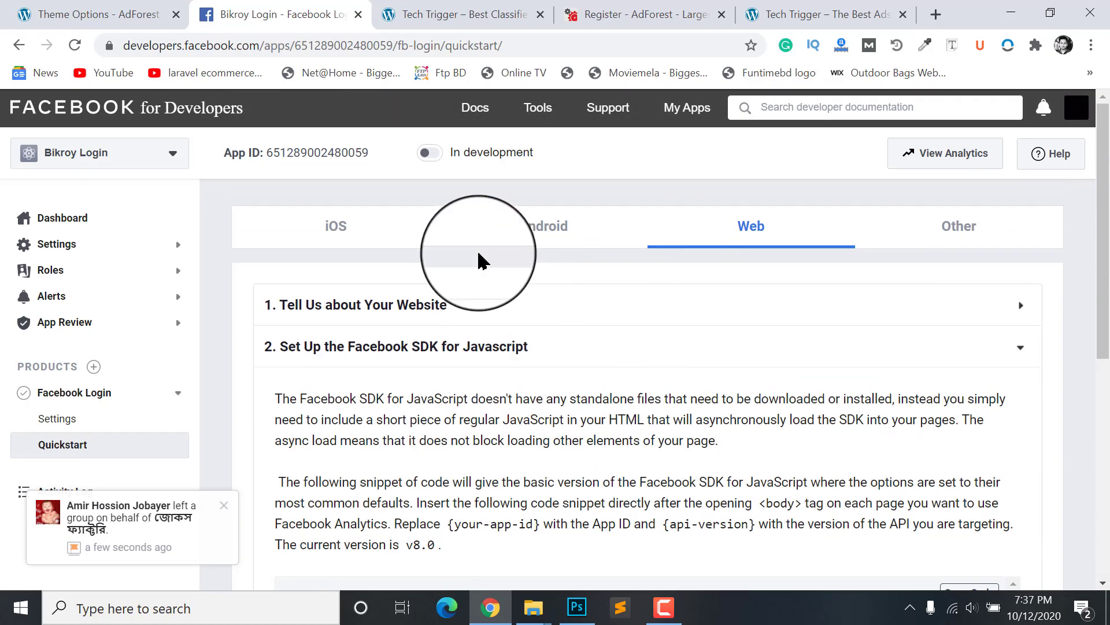
{"action": "left_click", "coordinate": [721, 305]}
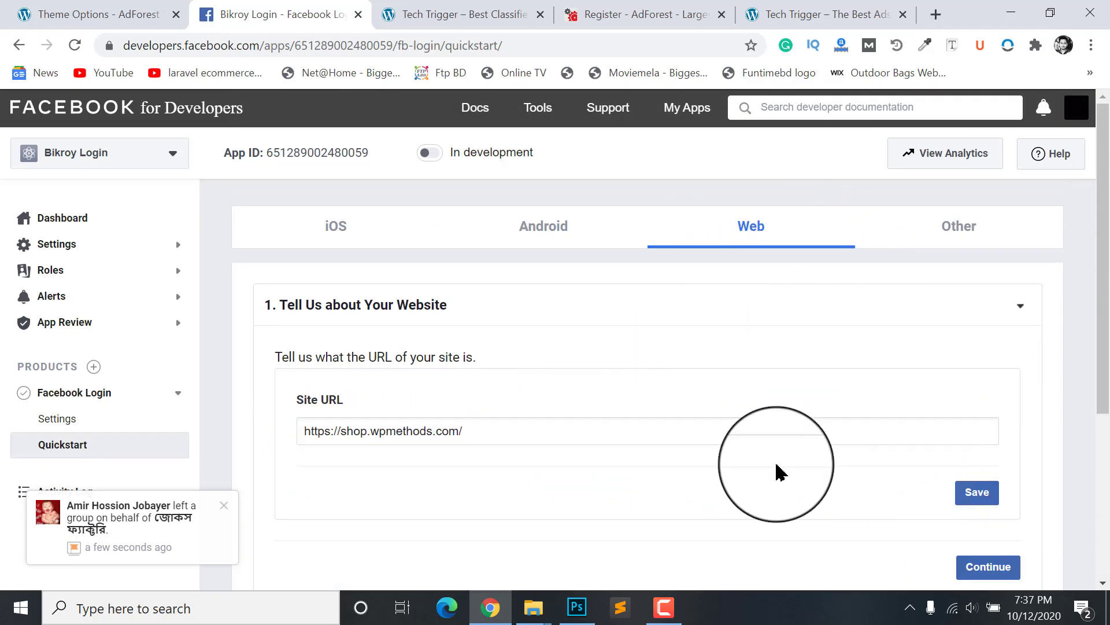
{"action": "left_click", "coordinate": [56, 246]}
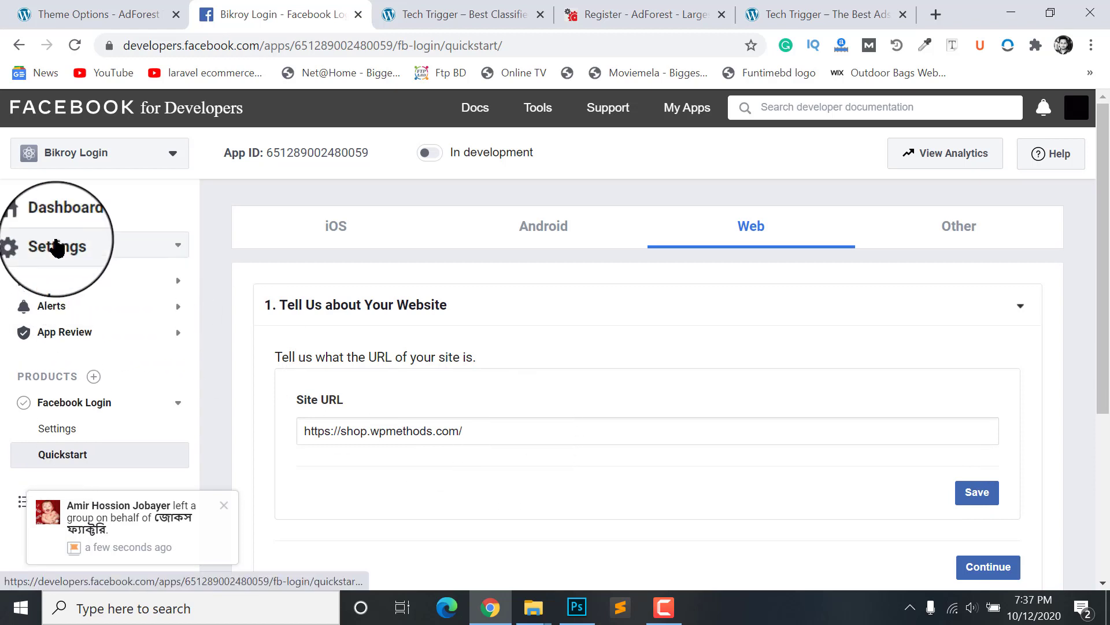
Step: Open Bikroy Login's Settings > Basic page and review its App ID and Website Site URL
{"action": "left_click", "coordinate": [58, 270]}
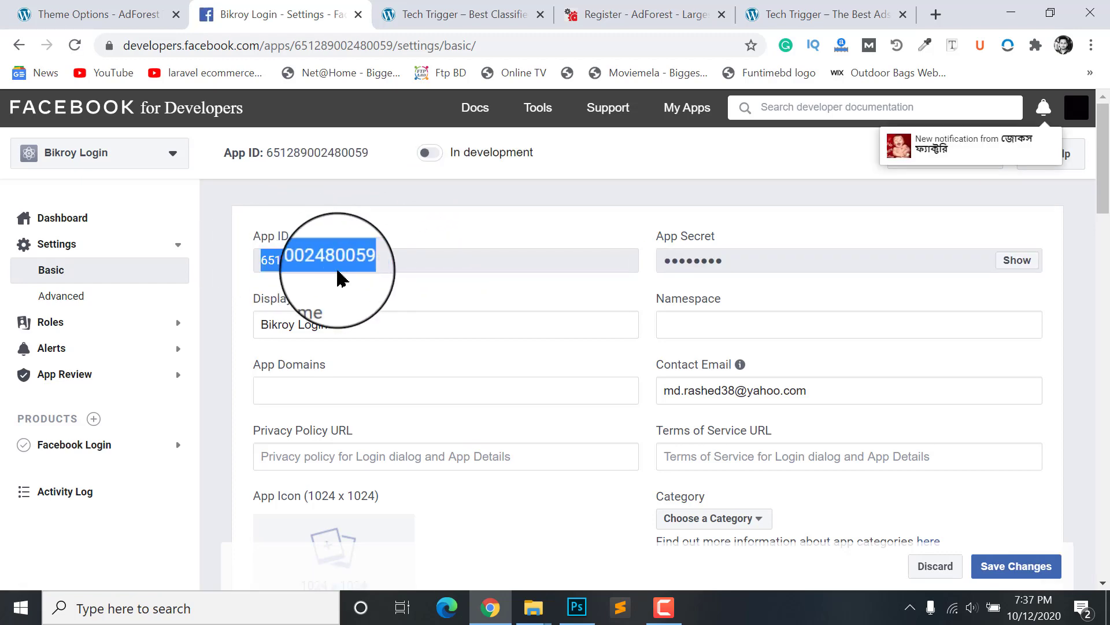
{"action": "scroll", "coordinate": [471, 335], "scroll_direction": "down", "scroll_amount": 3}
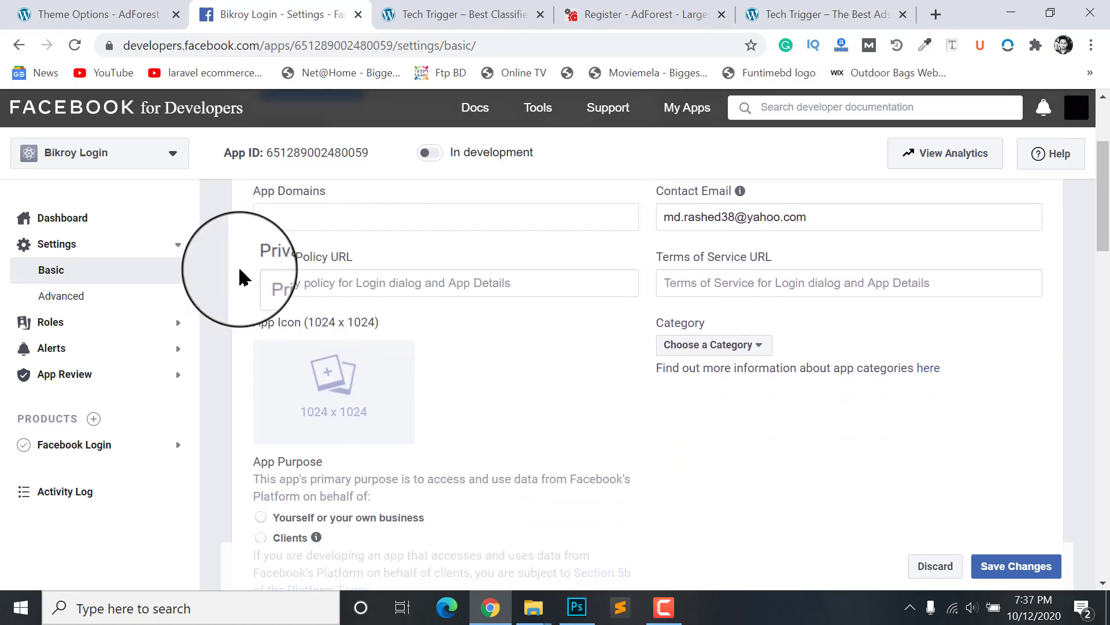
{"action": "scroll", "coordinate": [347, 280], "scroll_direction": "up", "scroll_amount": 1}
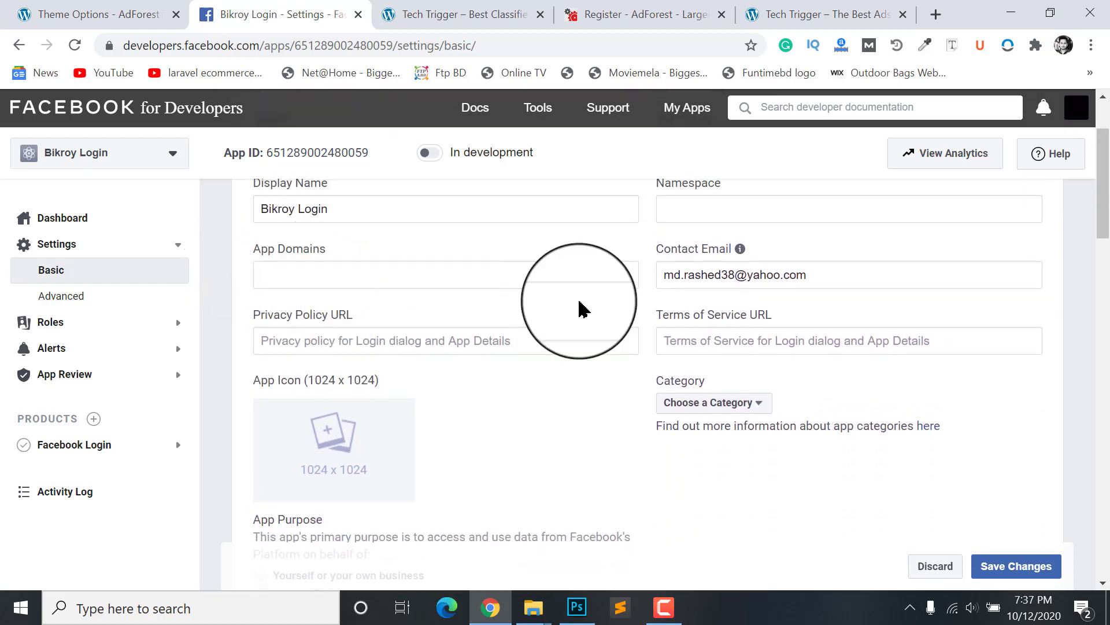
{"action": "scroll", "coordinate": [776, 290], "scroll_direction": "down", "scroll_amount": 10}
{"action": "scroll", "coordinate": [597, 484], "scroll_direction": "up", "scroll_amount": 4}
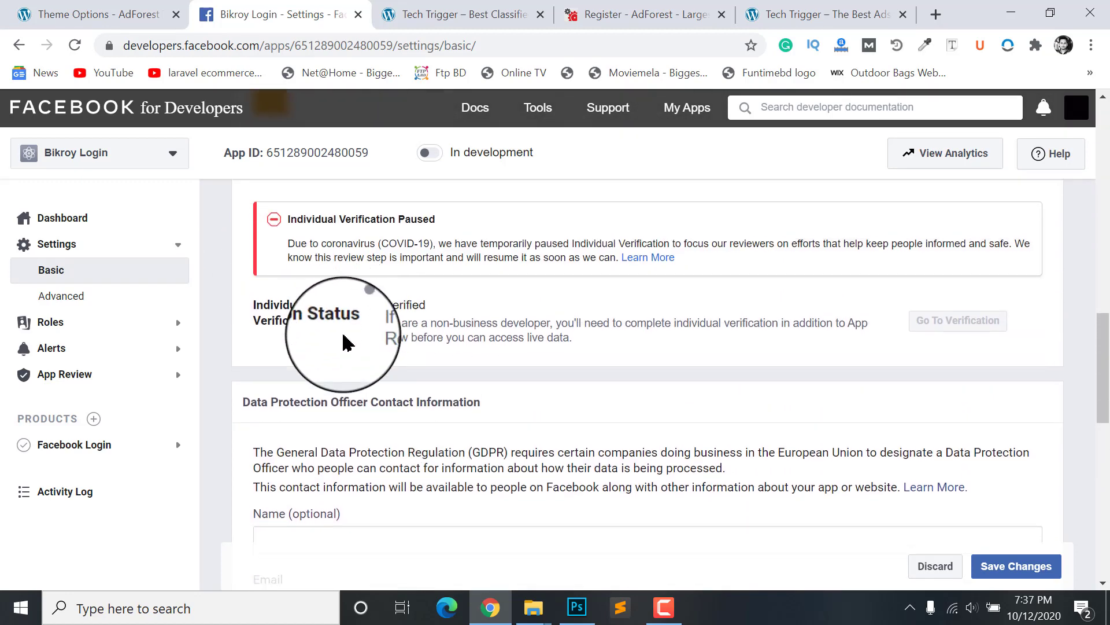
{"action": "scroll", "coordinate": [347, 353], "scroll_direction": "down", "scroll_amount": 10}
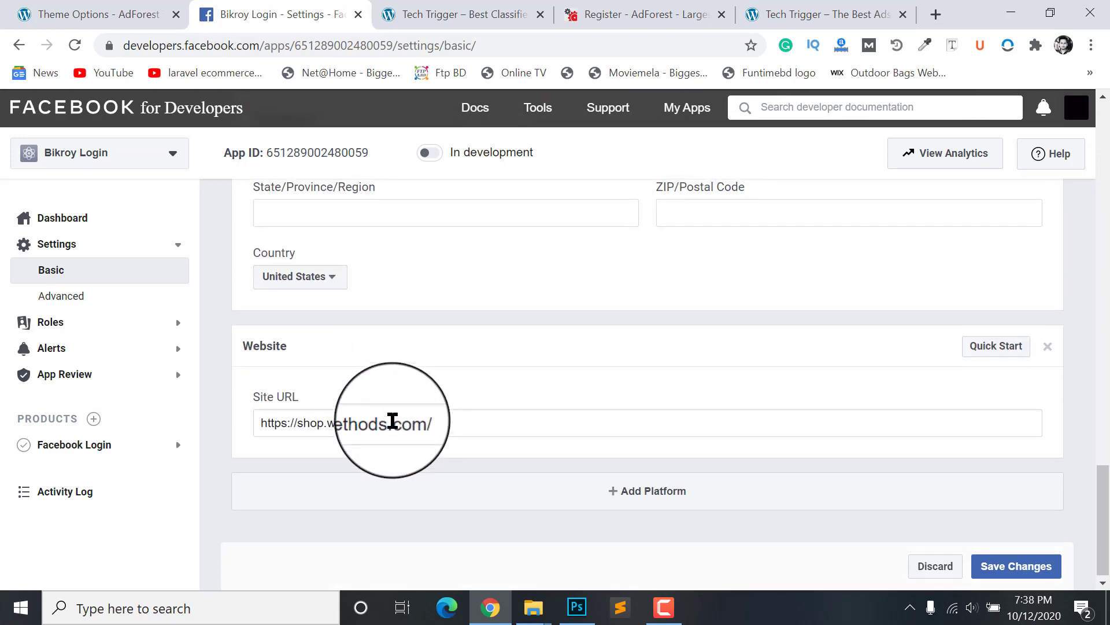
{"action": "scroll", "coordinate": [462, 405], "scroll_direction": "up", "scroll_amount": 10}
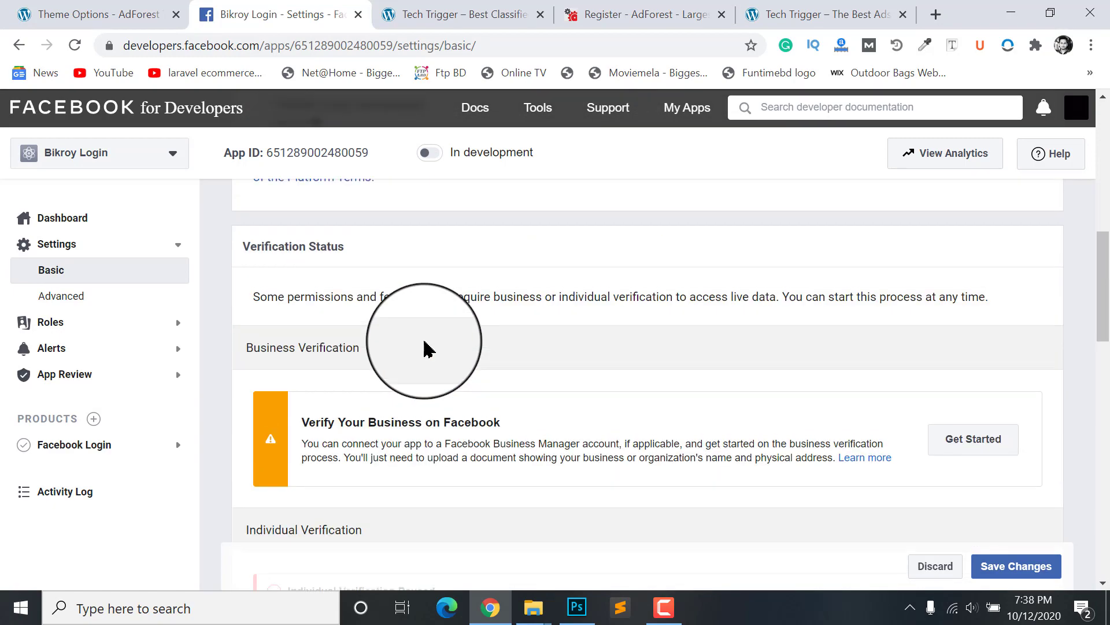
{"action": "scroll", "coordinate": [424, 349], "scroll_direction": "up", "scroll_amount": 10}
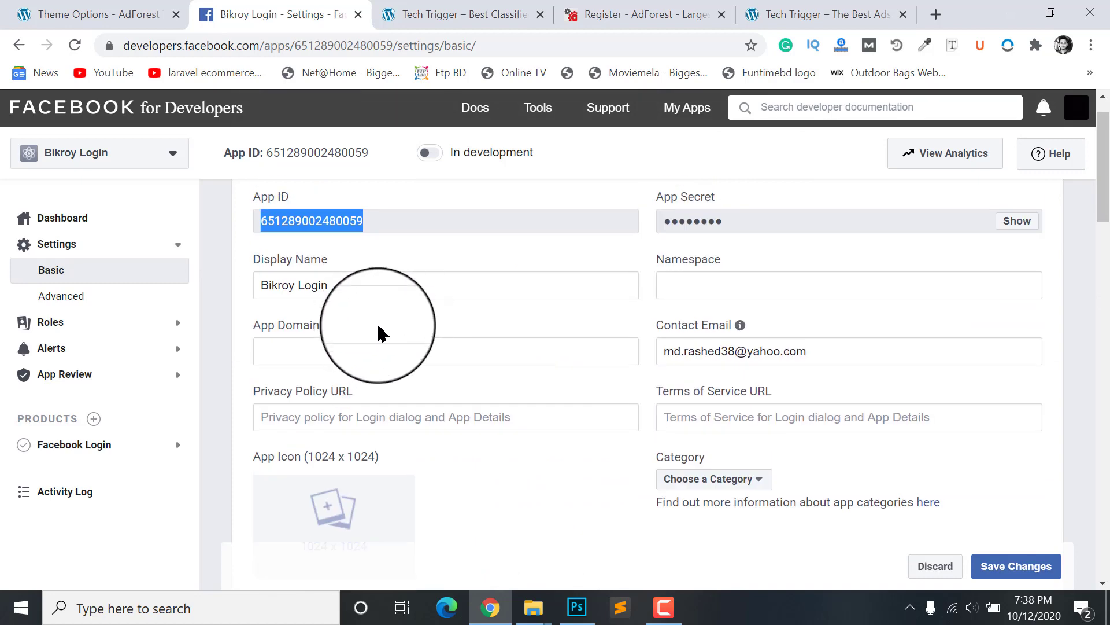
{"action": "scroll", "coordinate": [379, 334], "scroll_direction": "up", "scroll_amount": 2}
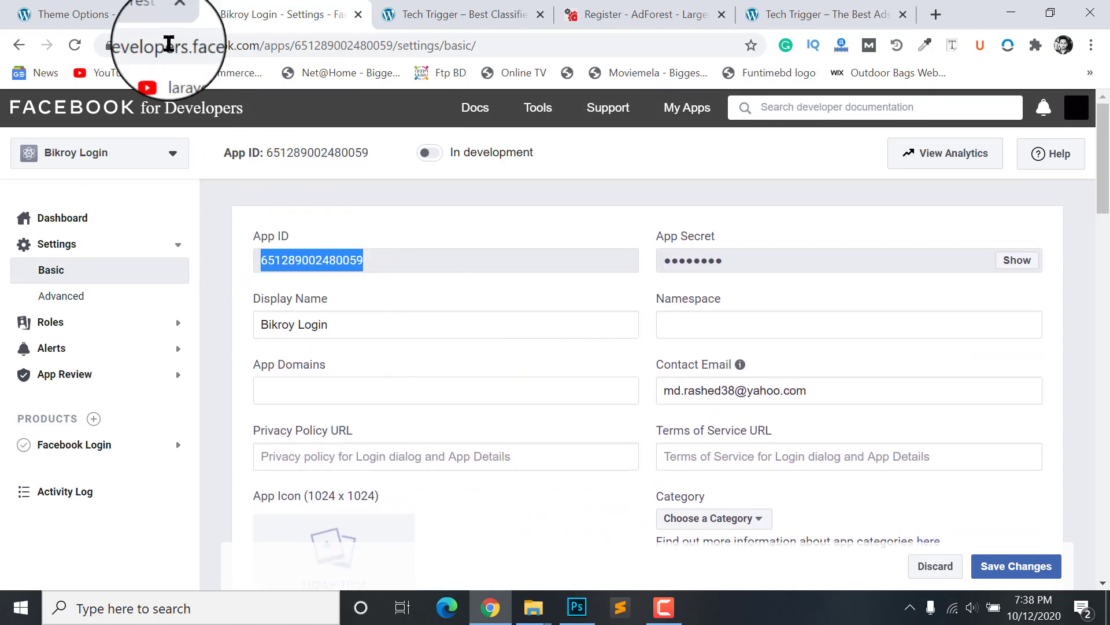
Step: Paste the Bikroy Login App ID into Facebook Client ID and save the Theme Options
{"action": "left_click", "coordinate": [112, 12]}
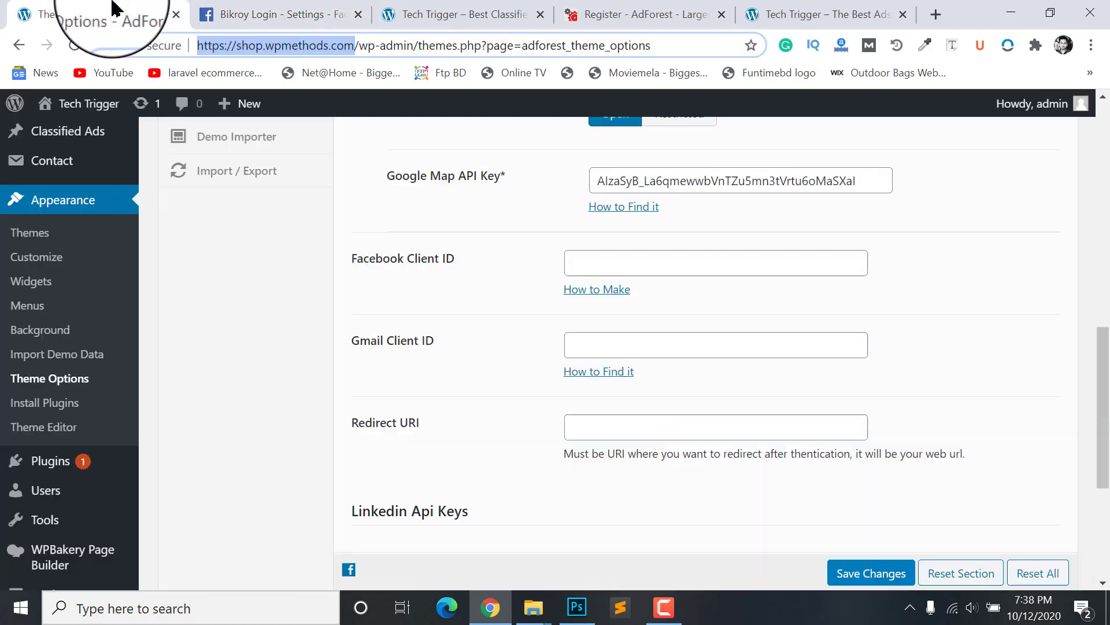
{"action": "left_click", "coordinate": [601, 254]}
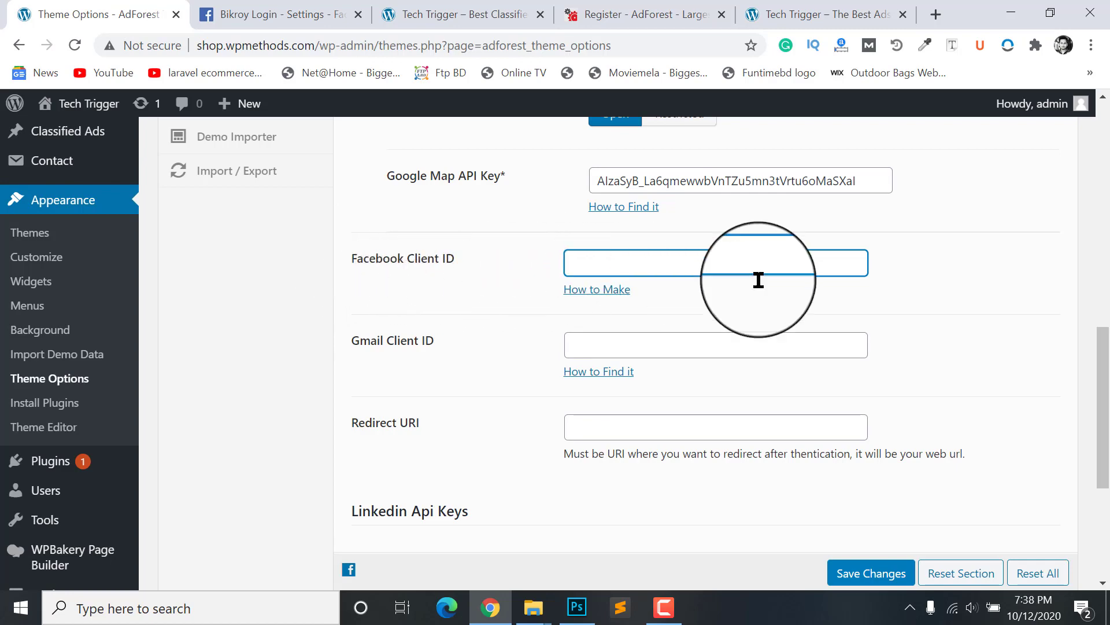
{"action": "key", "text": "ctrl+v"}
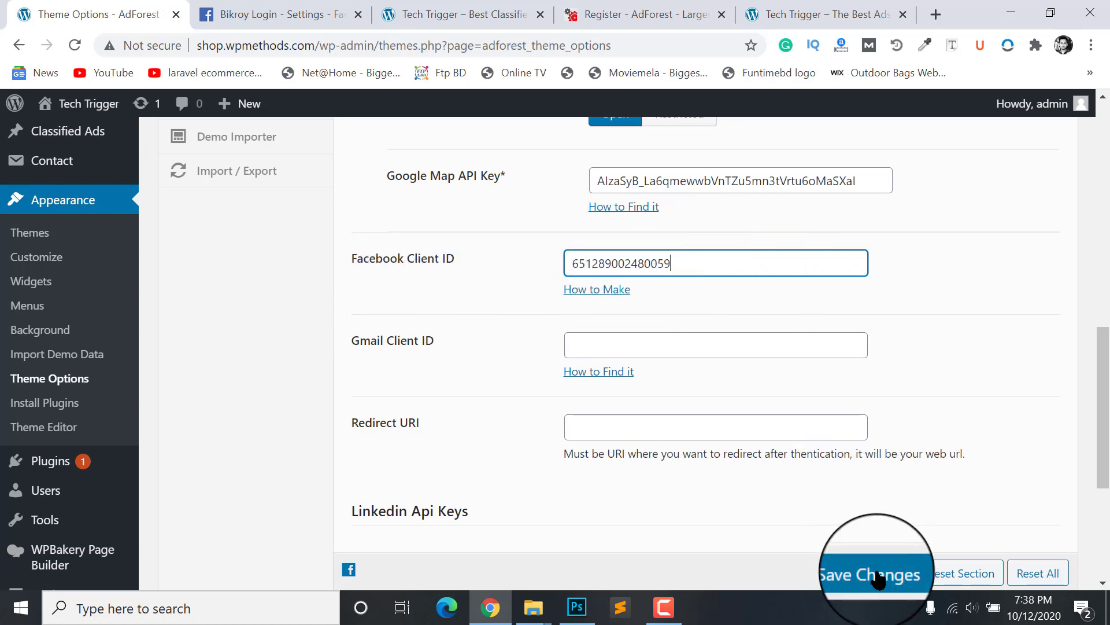
{"action": "left_click", "coordinate": [872, 573]}
{"action": "scroll", "coordinate": [605, 394], "scroll_direction": "up", "scroll_amount": 12}
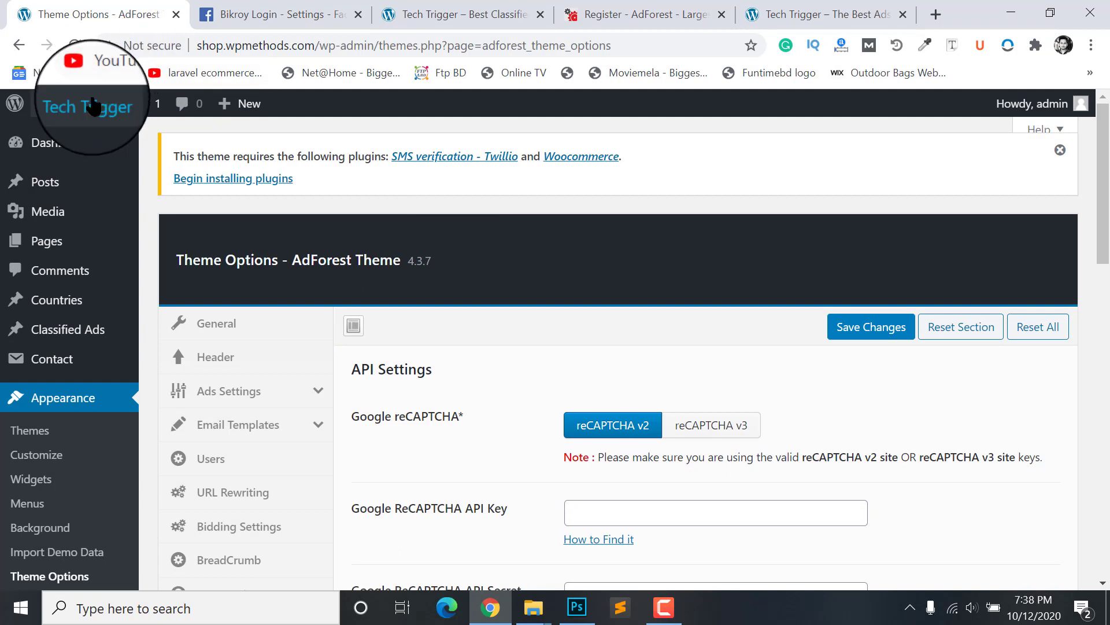
Step: Copy the Visit Site address and load the Tech Trigger home page in Edge
{"action": "mouse_move", "coordinate": [86, 104]}
{"action": "right_click", "coordinate": [73, 138]}
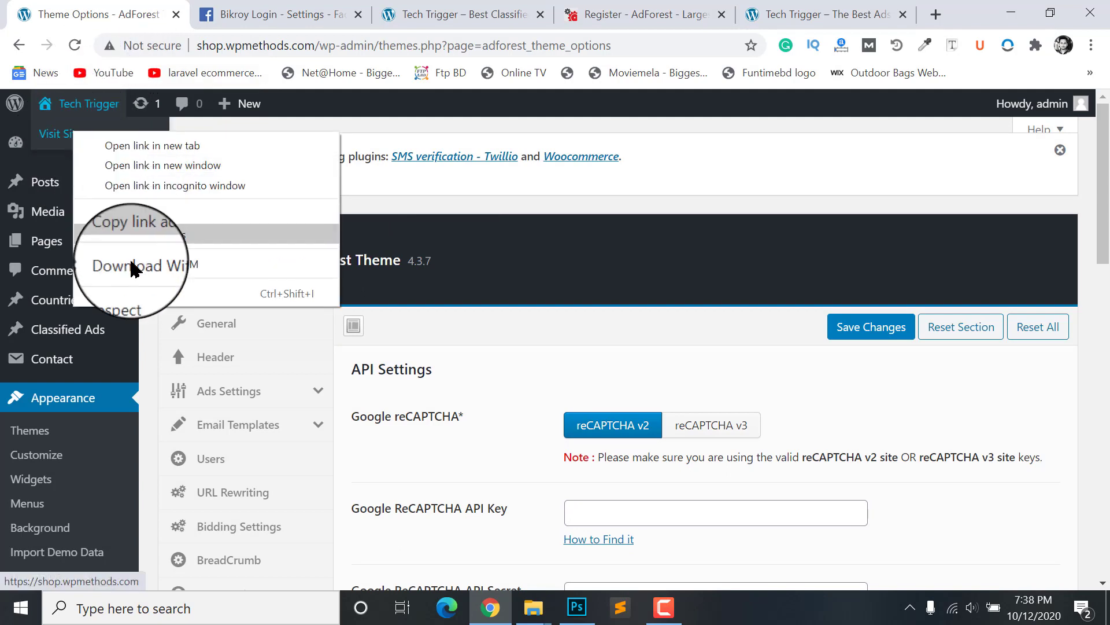
{"action": "left_click", "coordinate": [149, 239]}
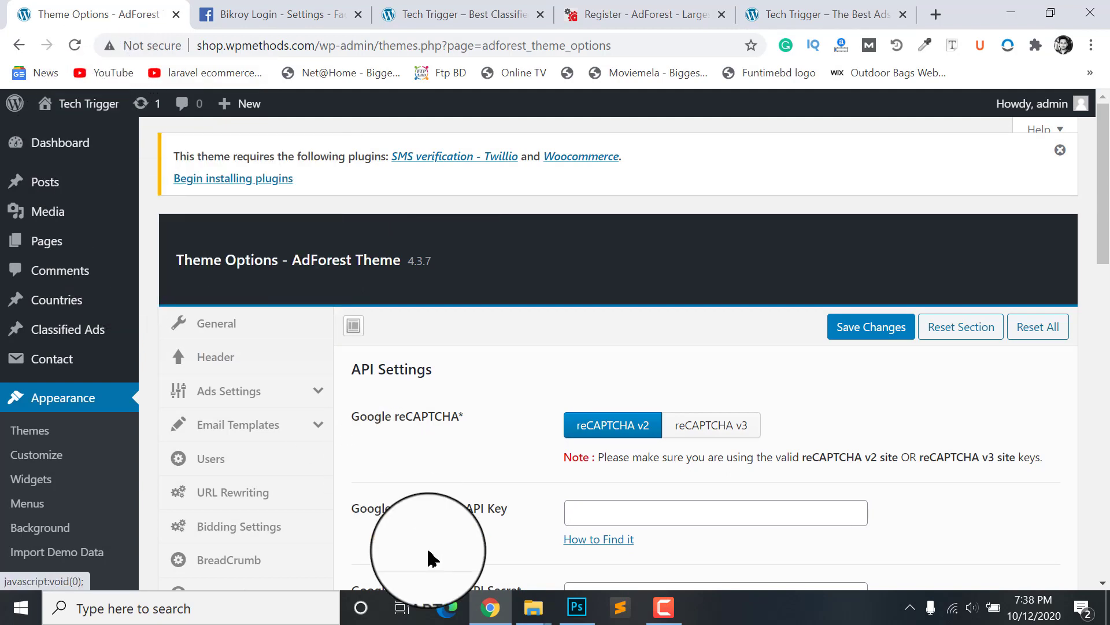
{"action": "left_click", "coordinate": [446, 607]}
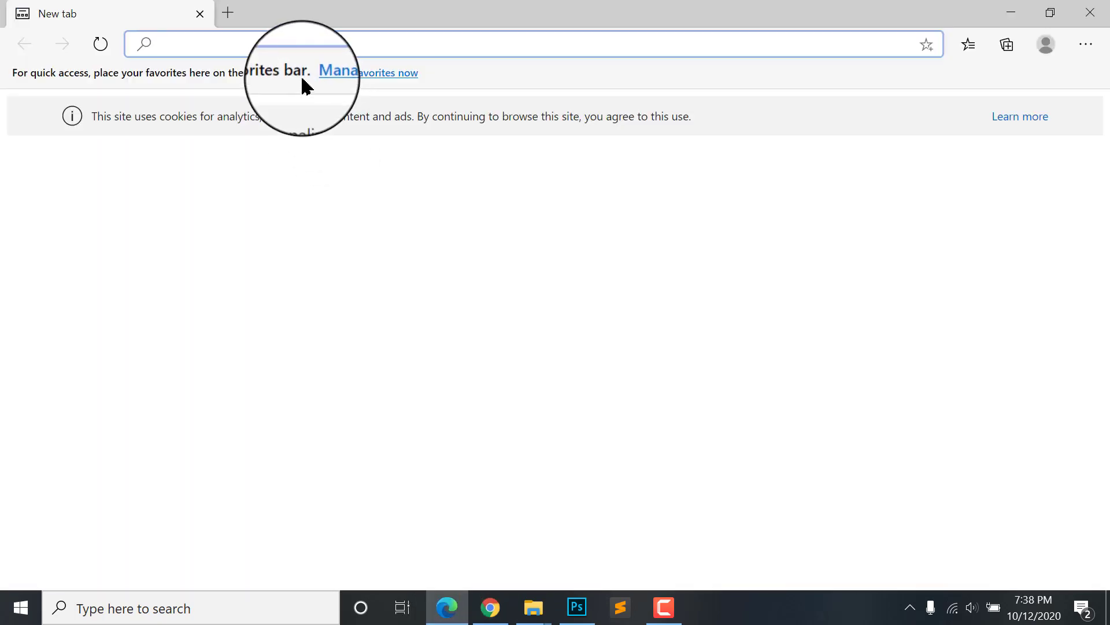
{"action": "type", "text": "https://shop.wpmethods.com/"}
{"action": "left_click", "coordinate": [305, 77]}
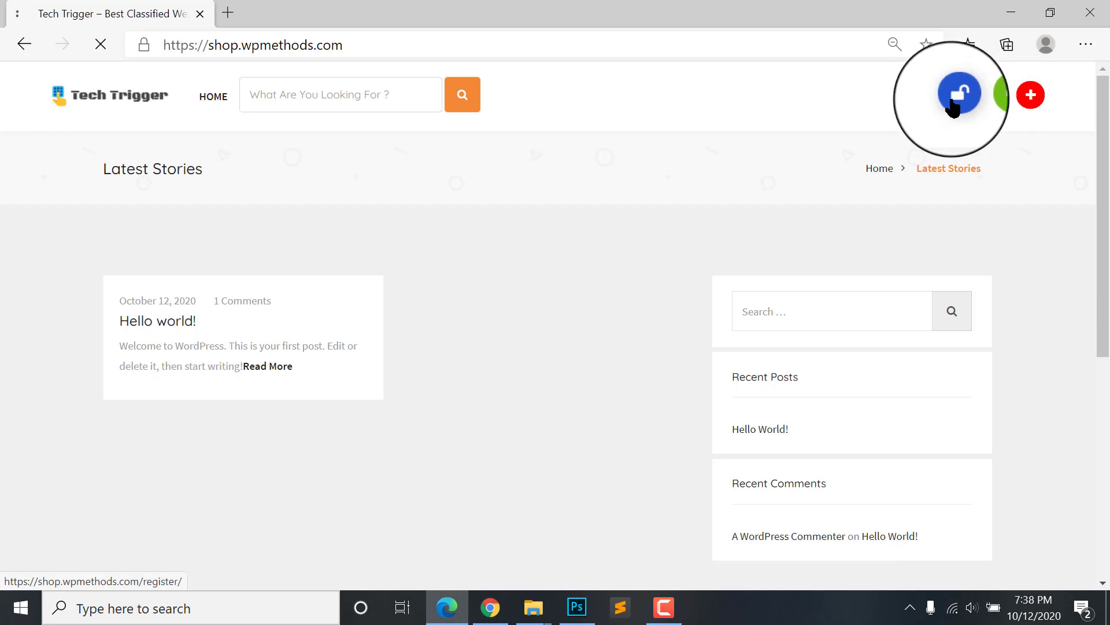
Step: Scroll the register page to review the Facebook sign-up button above the form
{"action": "scroll", "coordinate": [859, 381], "scroll_direction": "down", "scroll_amount": 1}
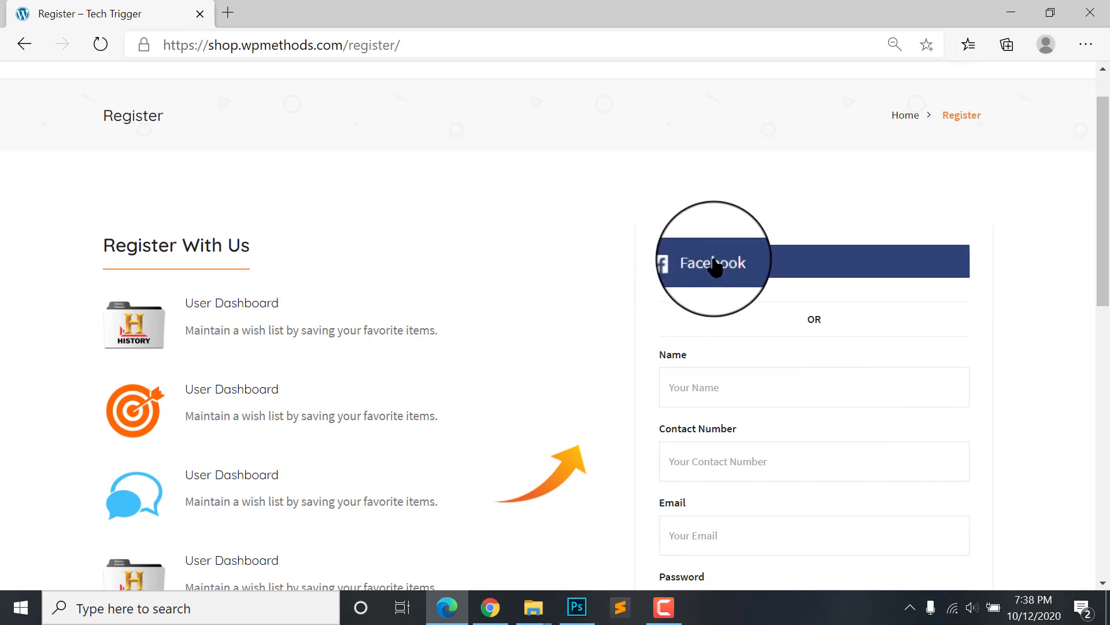
{"action": "scroll", "coordinate": [755, 278], "scroll_direction": "up", "scroll_amount": 1}
{"action": "scroll", "coordinate": [754, 278], "scroll_direction": "up", "scroll_amount": 1}
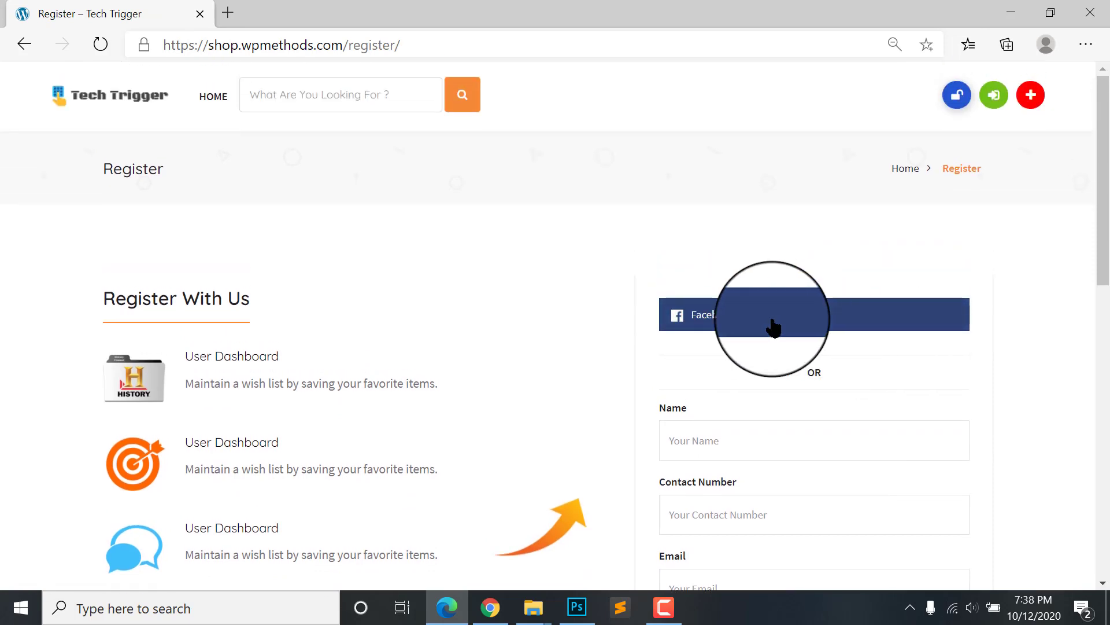
{"action": "scroll", "coordinate": [774, 324], "scroll_direction": "down", "scroll_amount": 3}
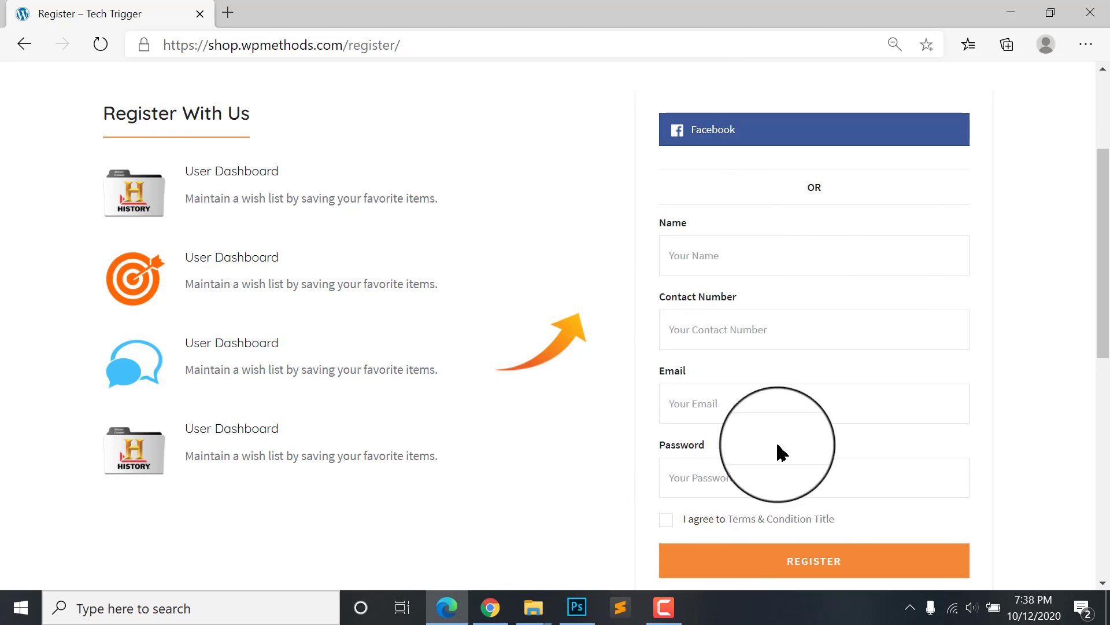
{"action": "scroll", "coordinate": [781, 404], "scroll_direction": "up", "scroll_amount": 3}
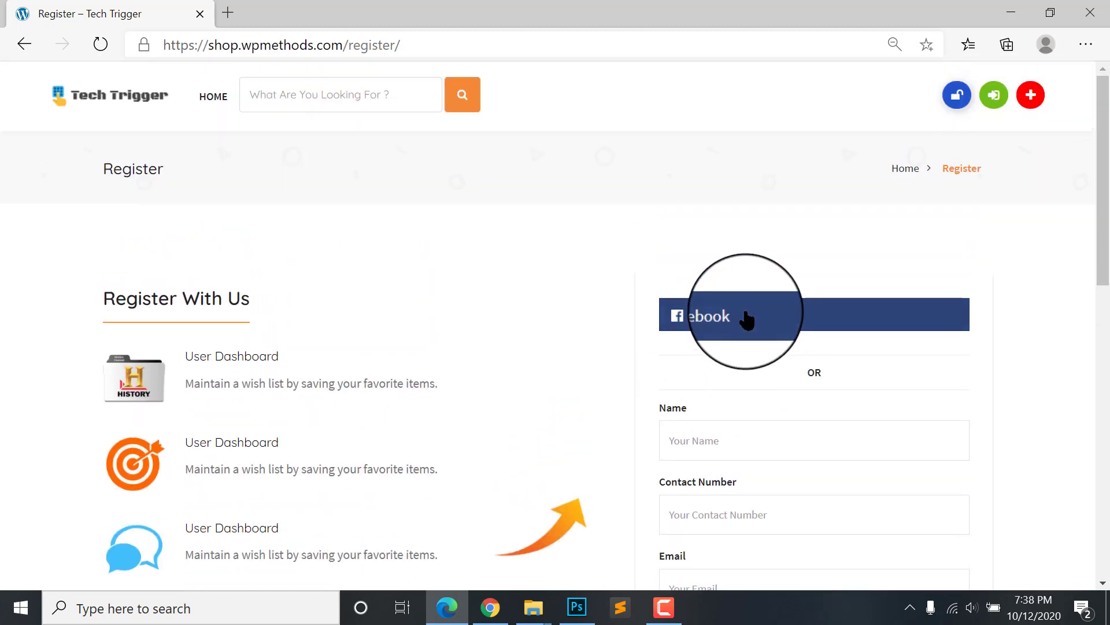
{"action": "left_click", "coordinate": [747, 318]}
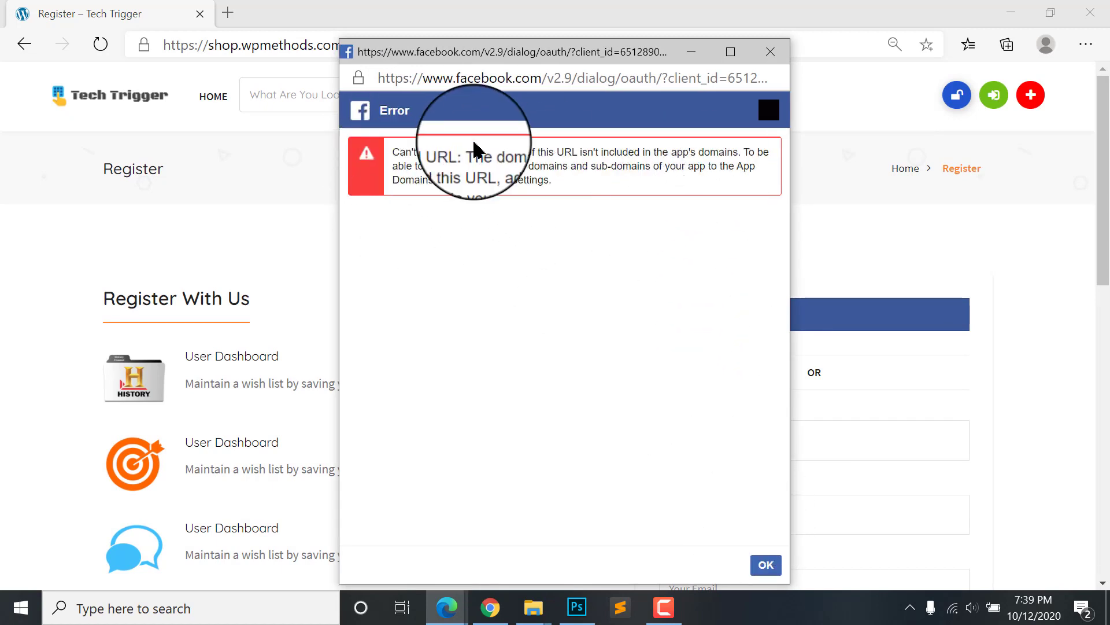
{"action": "left_click", "coordinate": [768, 566]}
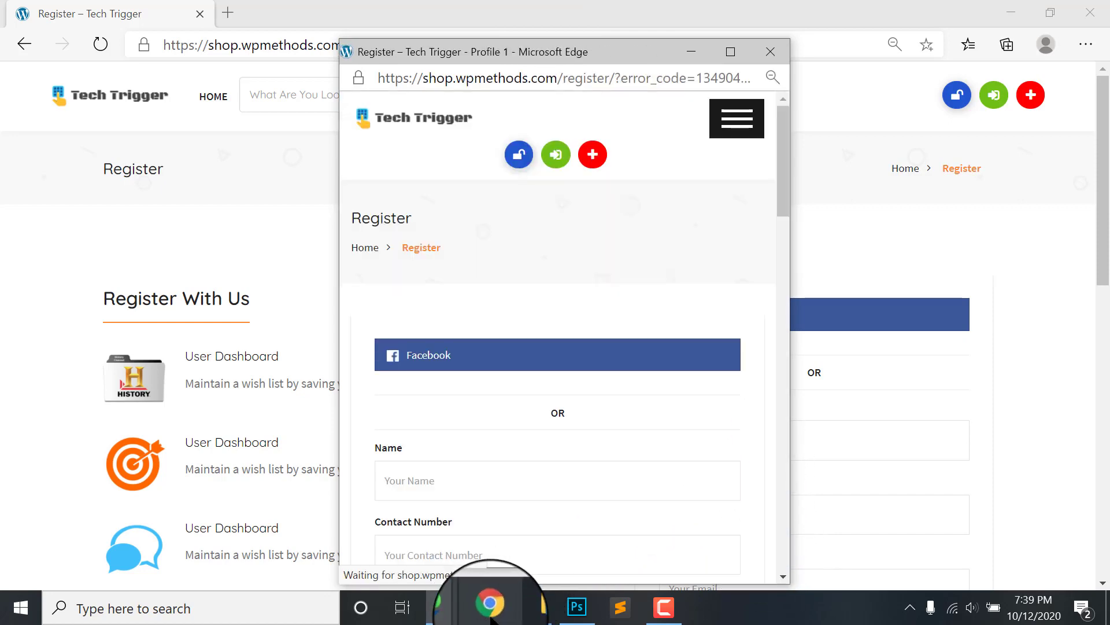
{"action": "left_click", "coordinate": [771, 51]}
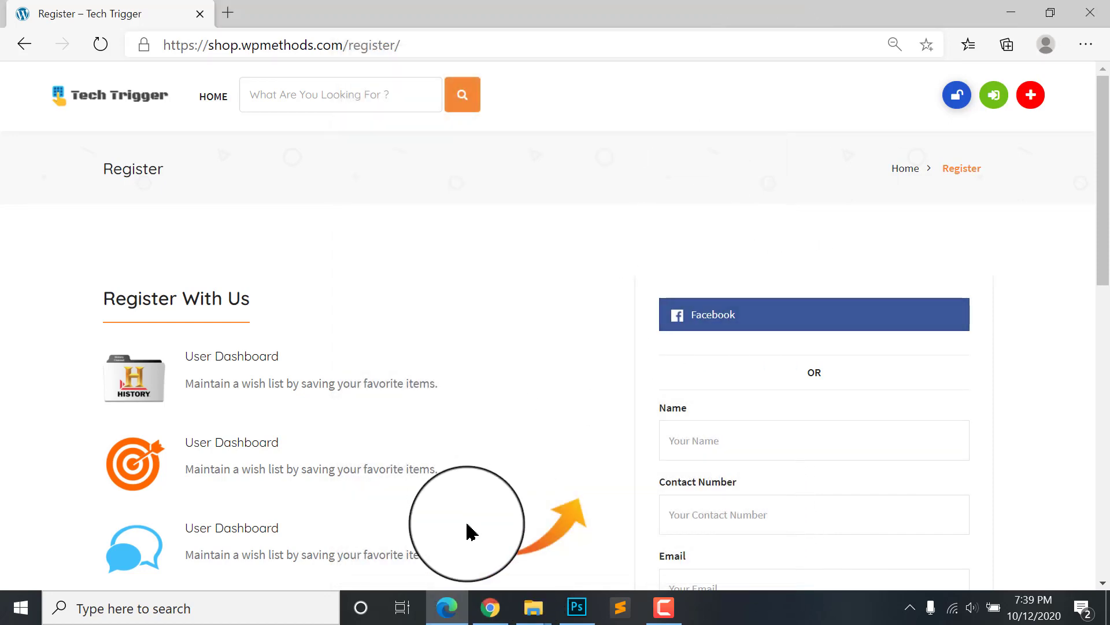
{"action": "left_click", "coordinate": [490, 608]}
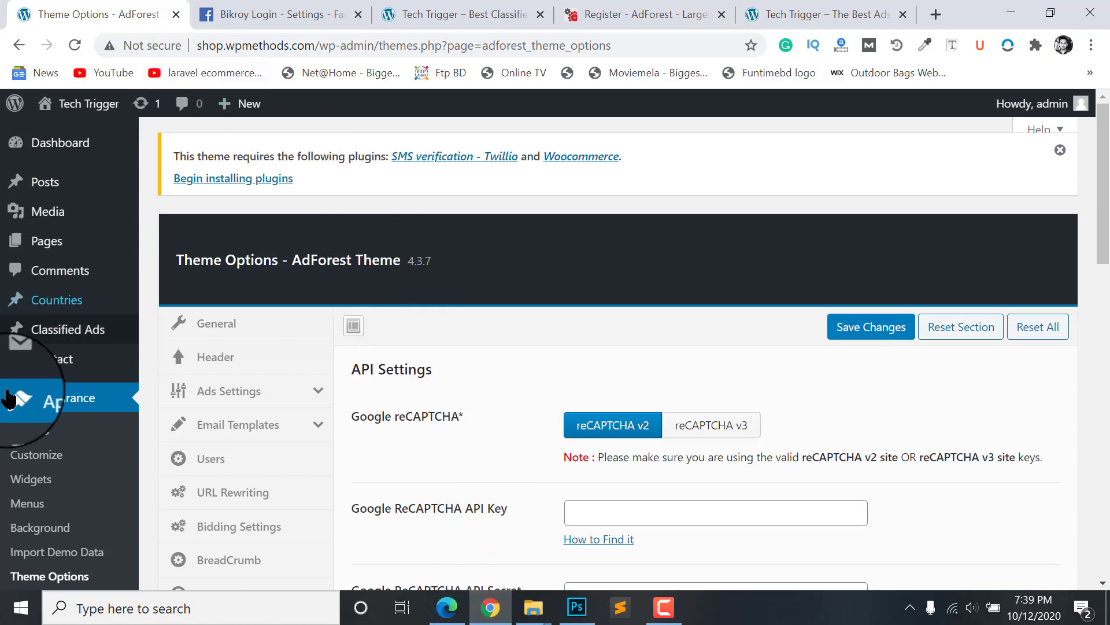
{"action": "scroll", "coordinate": [717, 410], "scroll_direction": "down", "scroll_amount": 2}
{"action": "scroll", "coordinate": [702, 389], "scroll_direction": "up", "scroll_amount": 1}
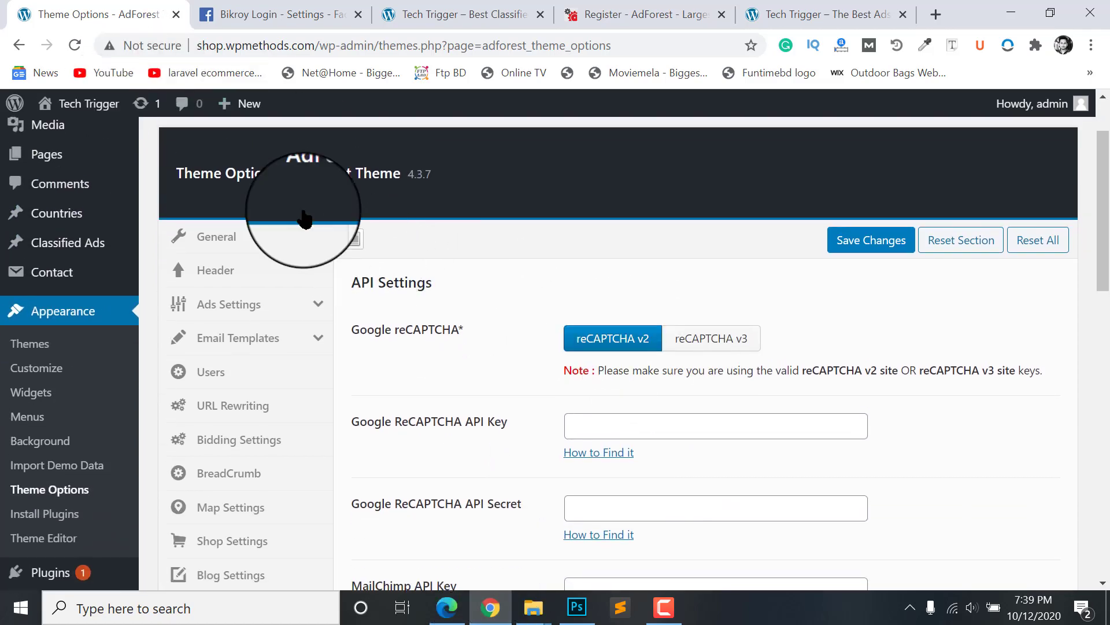
{"action": "scroll", "coordinate": [300, 270], "scroll_direction": "down", "scroll_amount": 4}
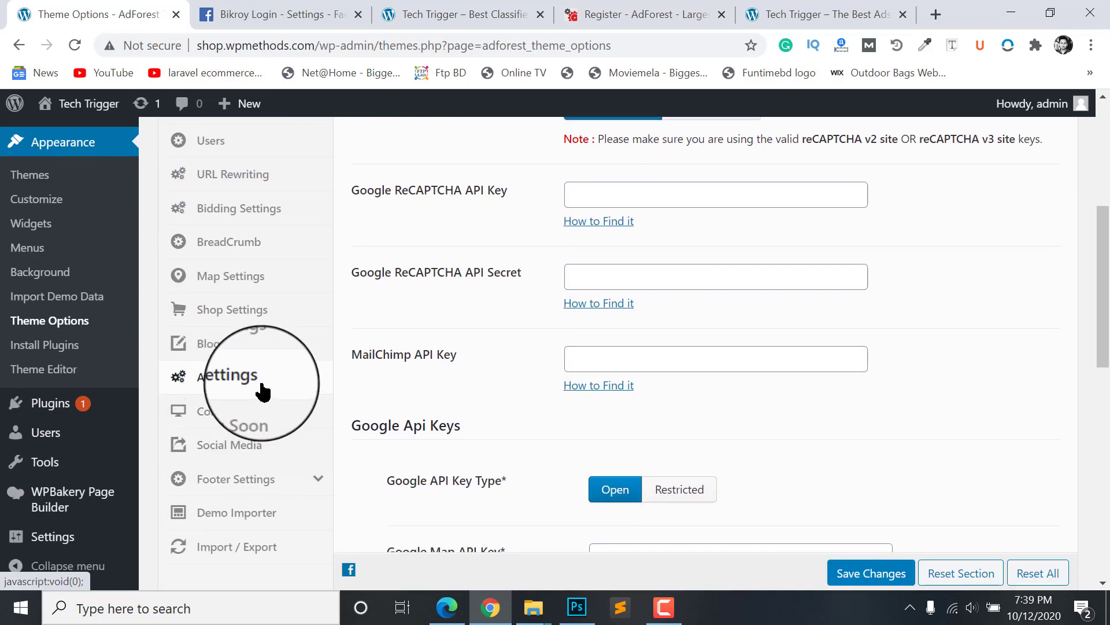
{"action": "scroll", "coordinate": [706, 362], "scroll_direction": "up", "scroll_amount": 3}
{"action": "scroll", "coordinate": [677, 330], "scroll_direction": "down", "scroll_amount": 5}
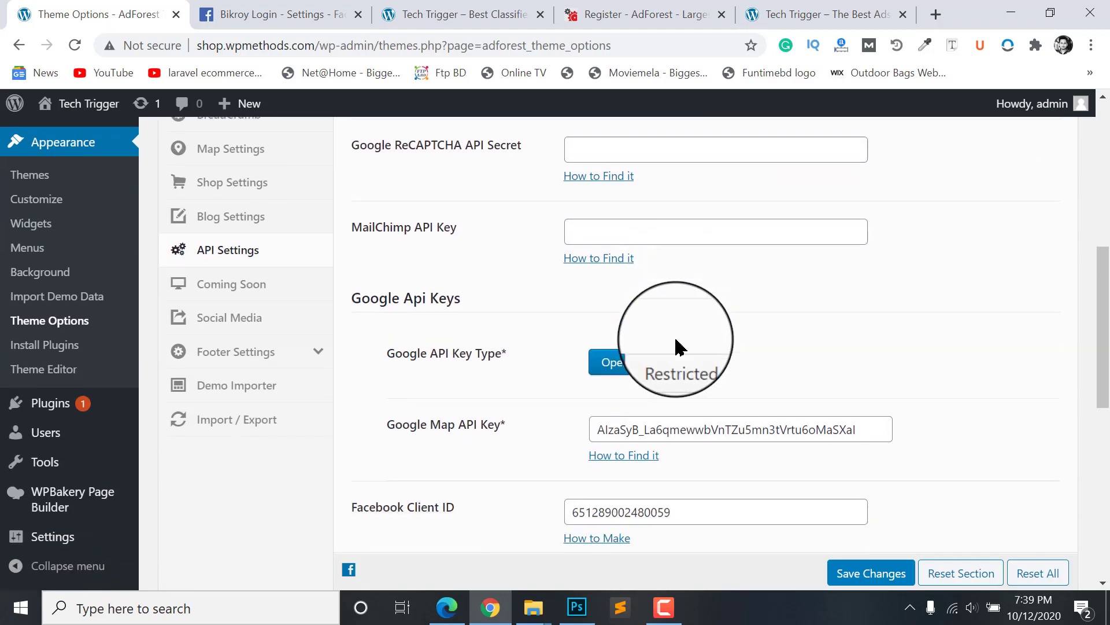
{"action": "scroll", "coordinate": [677, 346], "scroll_direction": "down", "scroll_amount": 6}
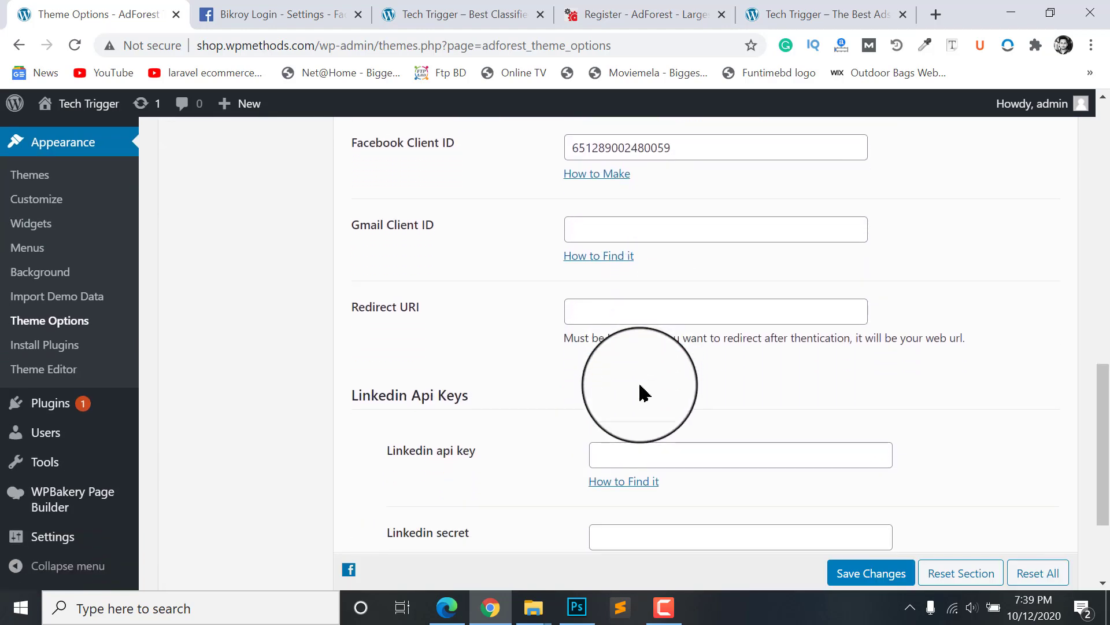
{"action": "scroll", "coordinate": [642, 392], "scroll_direction": "down", "scroll_amount": 1}
{"action": "scroll", "coordinate": [640, 391], "scroll_direction": "up", "scroll_amount": 2}
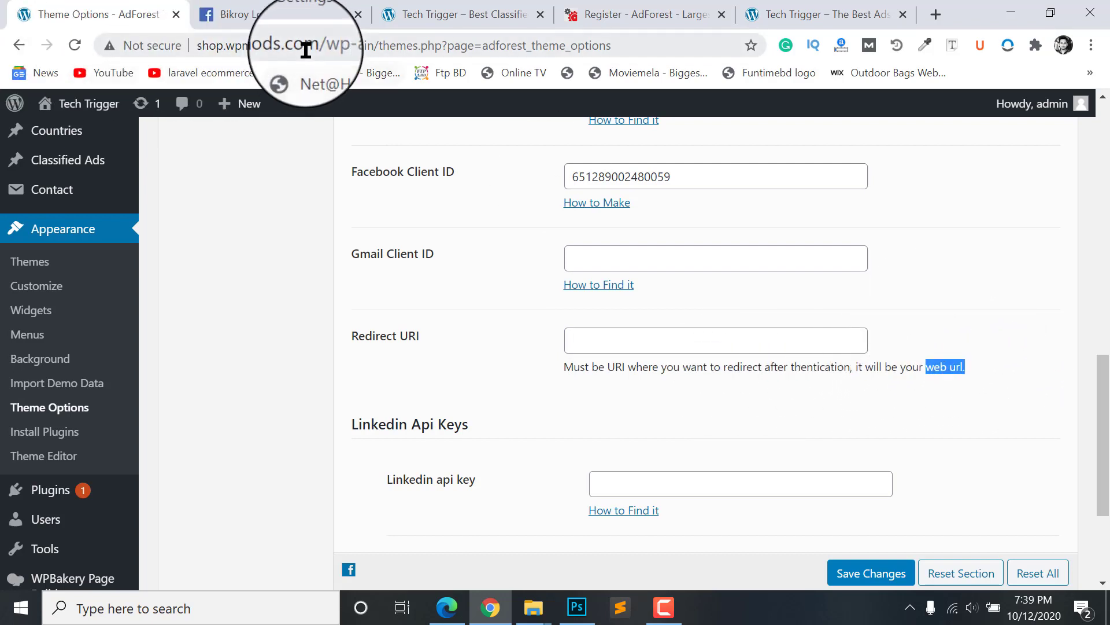
{"action": "left_click_drag", "start_coordinate": [315, 46], "coordinate": [42, 48]}
{"action": "key", "text": "ctrl+c"}
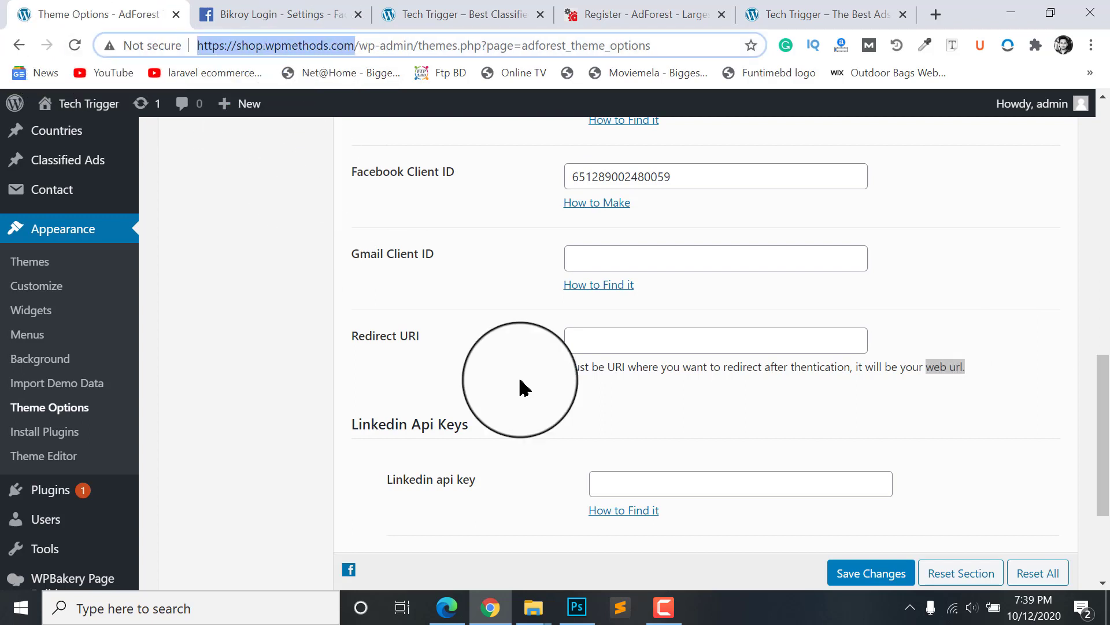
Step: Paste it as the AdForest Redirect URI, save, and return to the Edge Register page
{"action": "left_click", "coordinate": [743, 345]}
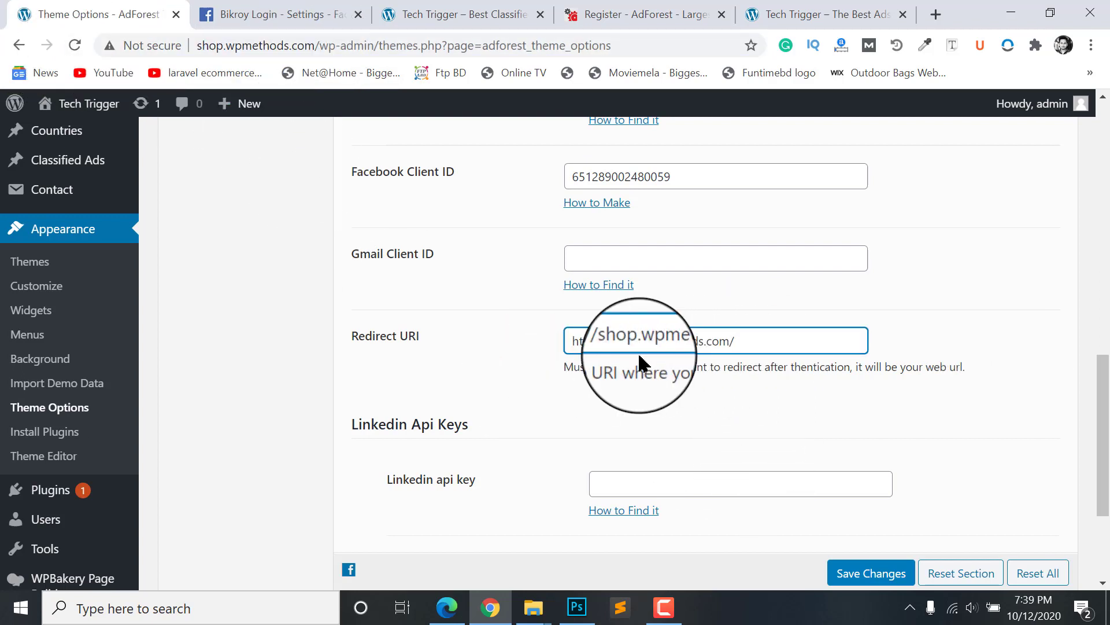
{"action": "left_click", "coordinate": [871, 582]}
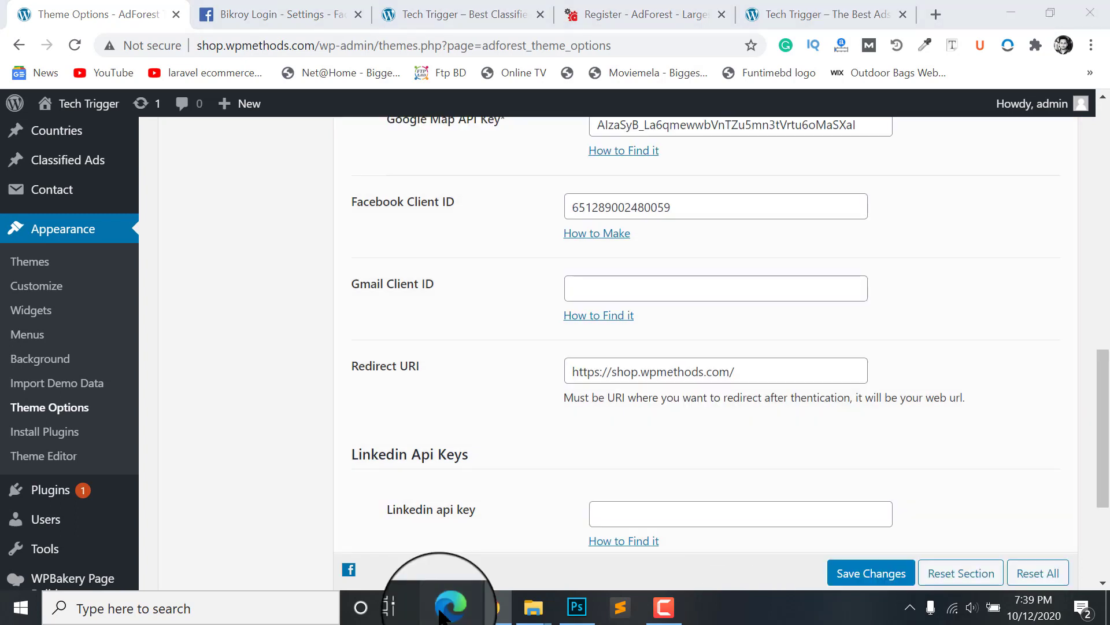
{"action": "left_click", "coordinate": [442, 613]}
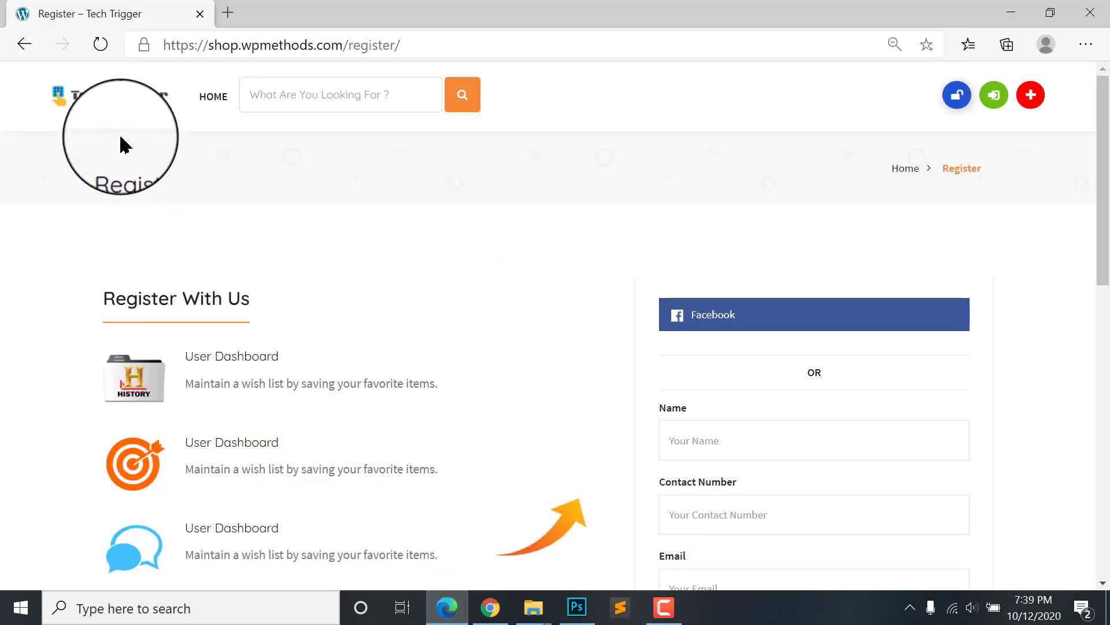
Step: Reload the Register page, retry Facebook sign-up, and dismiss the repeated app-domain error
{"action": "left_click", "coordinate": [100, 44]}
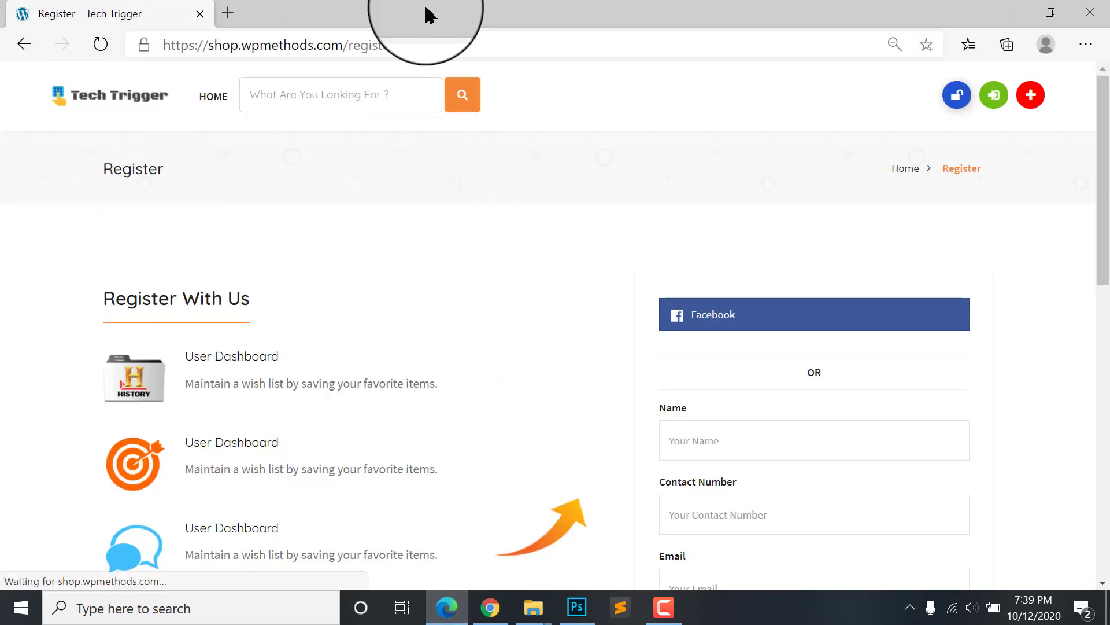
{"action": "left_click", "coordinate": [733, 318]}
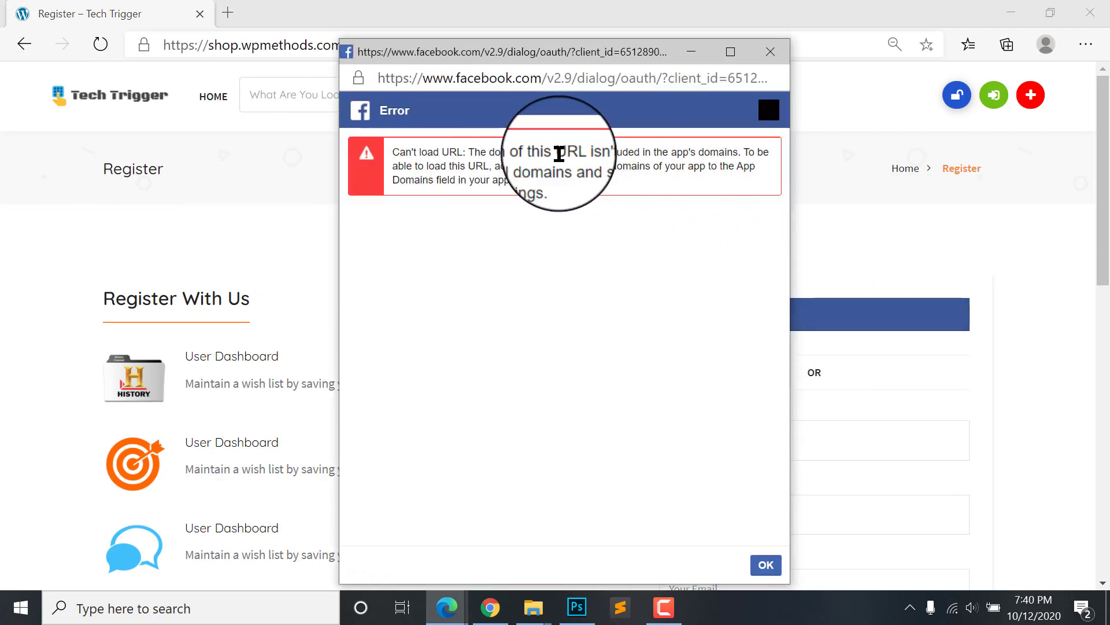
{"action": "left_click", "coordinate": [771, 52]}
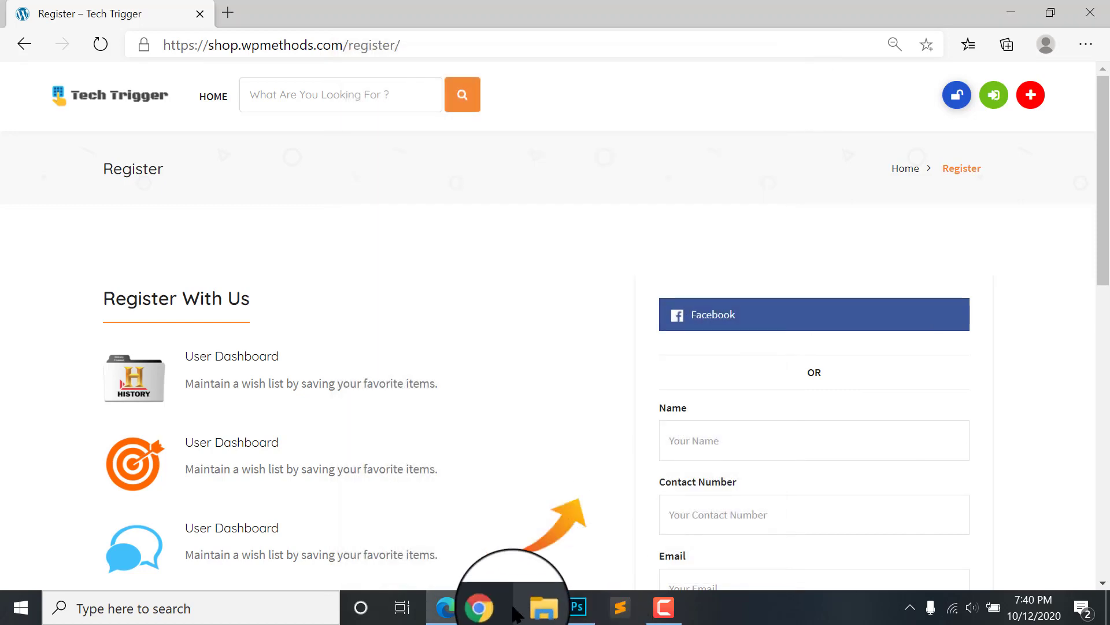
{"action": "left_click", "coordinate": [490, 607]}
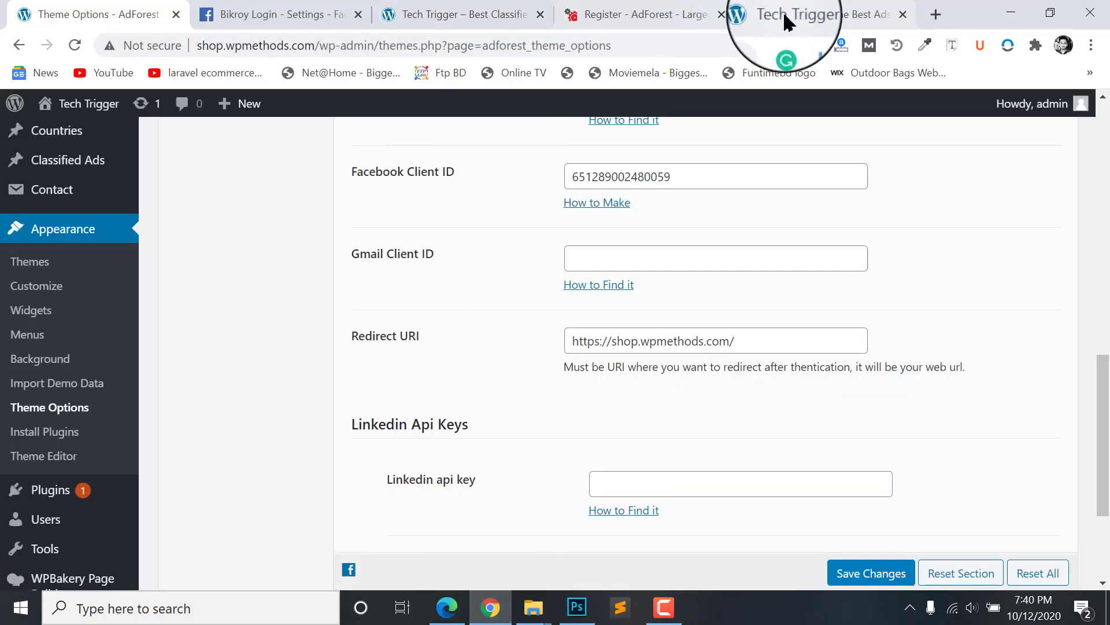
Step: Add shop.wpmethods.com to Bikroy Login's App Domains and save the basic settings
{"action": "left_click", "coordinate": [310, 7]}
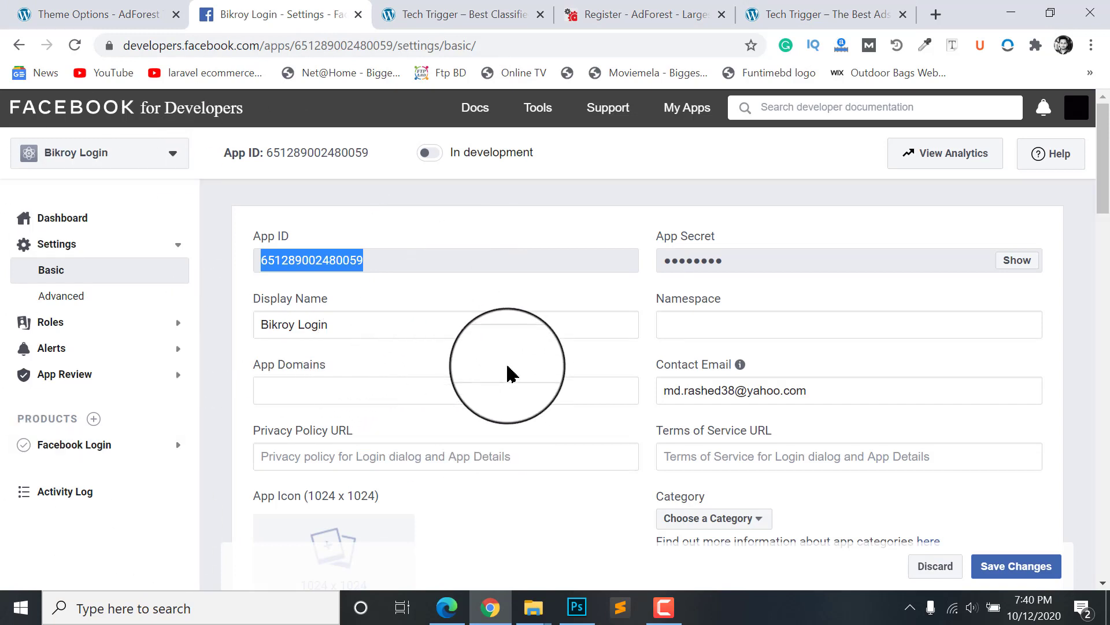
{"action": "scroll", "coordinate": [355, 338], "scroll_direction": "down", "scroll_amount": 1}
{"action": "scroll", "coordinate": [304, 351], "scroll_direction": "up", "scroll_amount": 1}
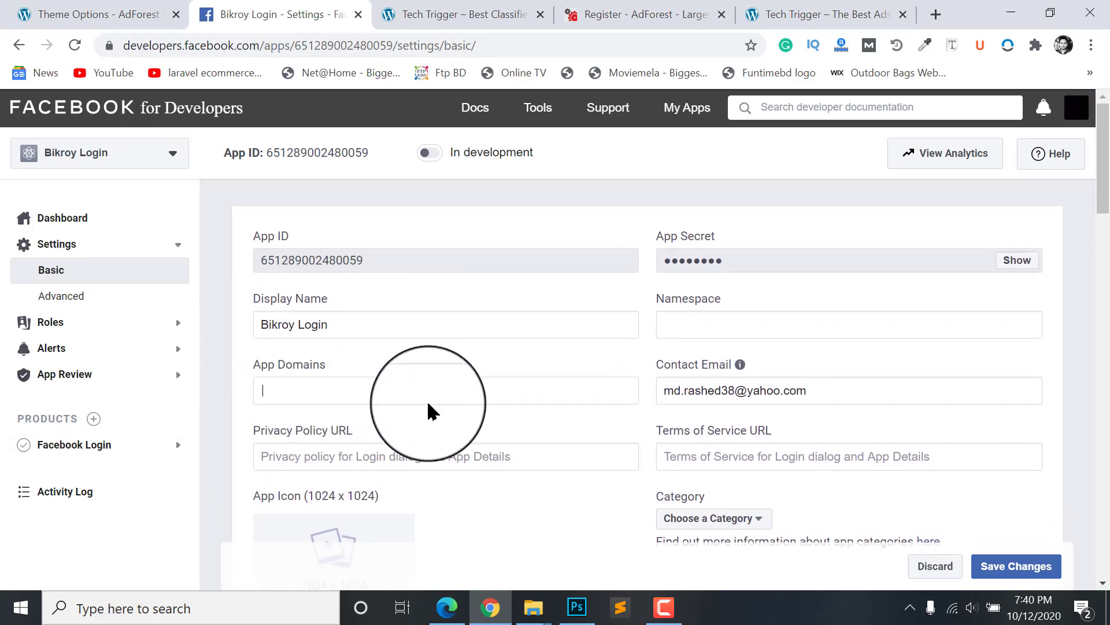
{"action": "left_click", "coordinate": [380, 372]}
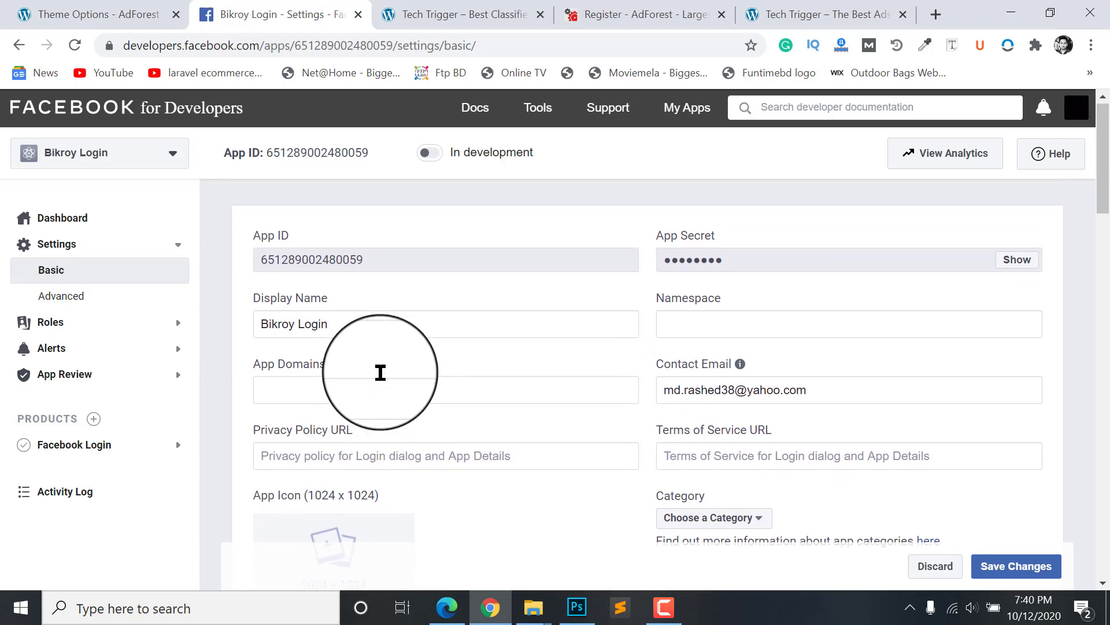
{"action": "scroll", "coordinate": [389, 347], "scroll_direction": "down", "scroll_amount": 6}
{"action": "key", "text": "ctrl+v"}
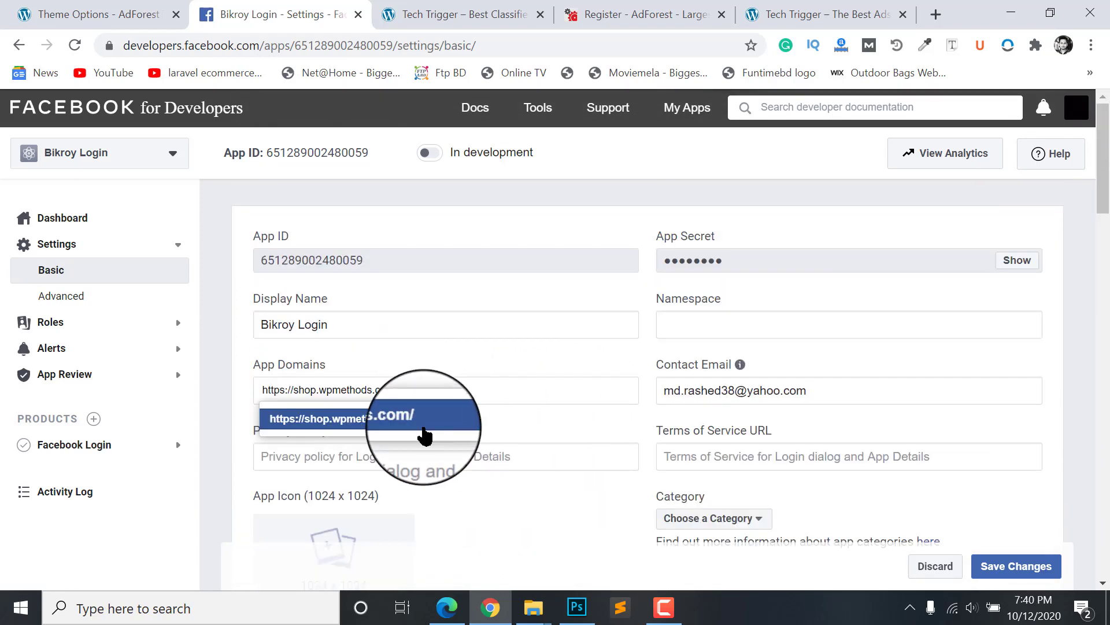
{"action": "left_click", "coordinate": [404, 421]}
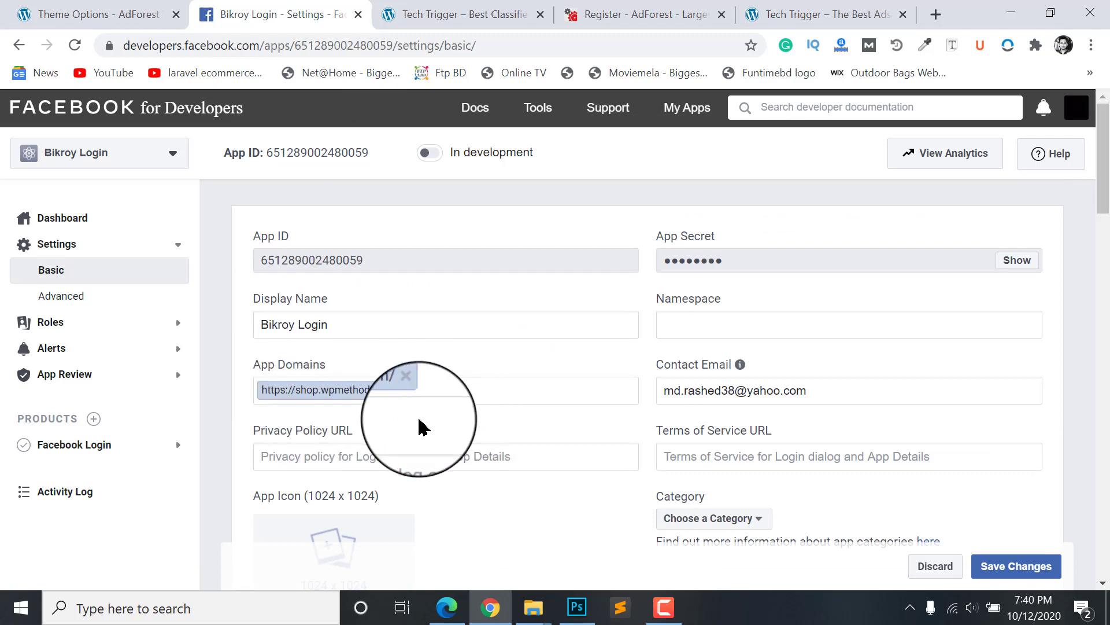
{"action": "scroll", "coordinate": [419, 422], "scroll_direction": "down", "scroll_amount": 2}
{"action": "left_click", "coordinate": [996, 568]}
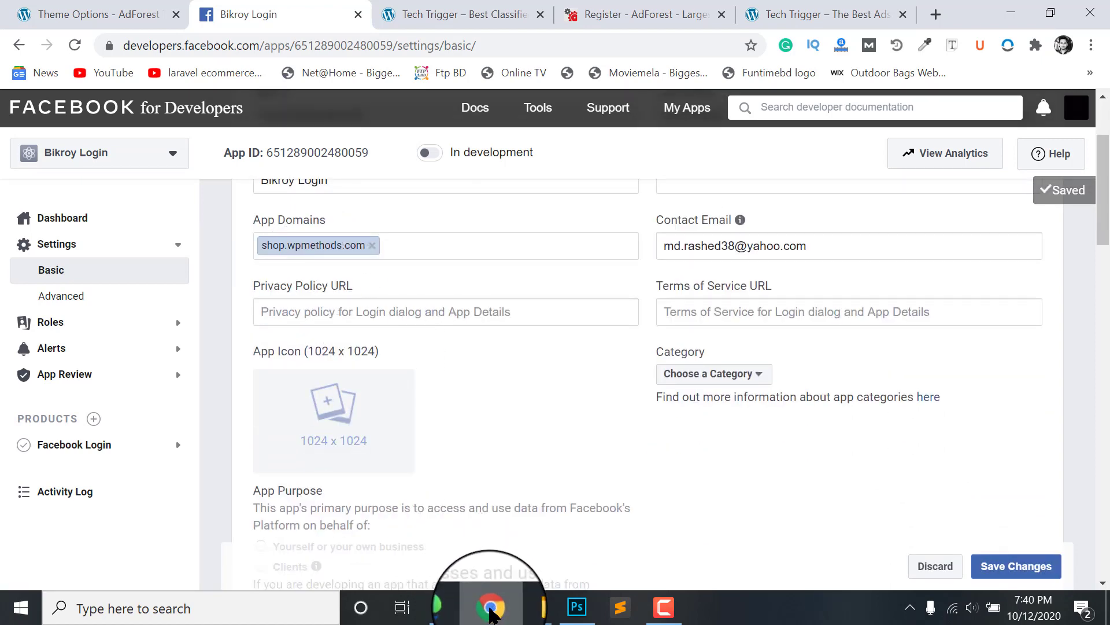
Step: Reload the Edge register page, then return to Bikroy Login settings and expand Facebook Login
{"action": "left_click", "coordinate": [447, 607]}
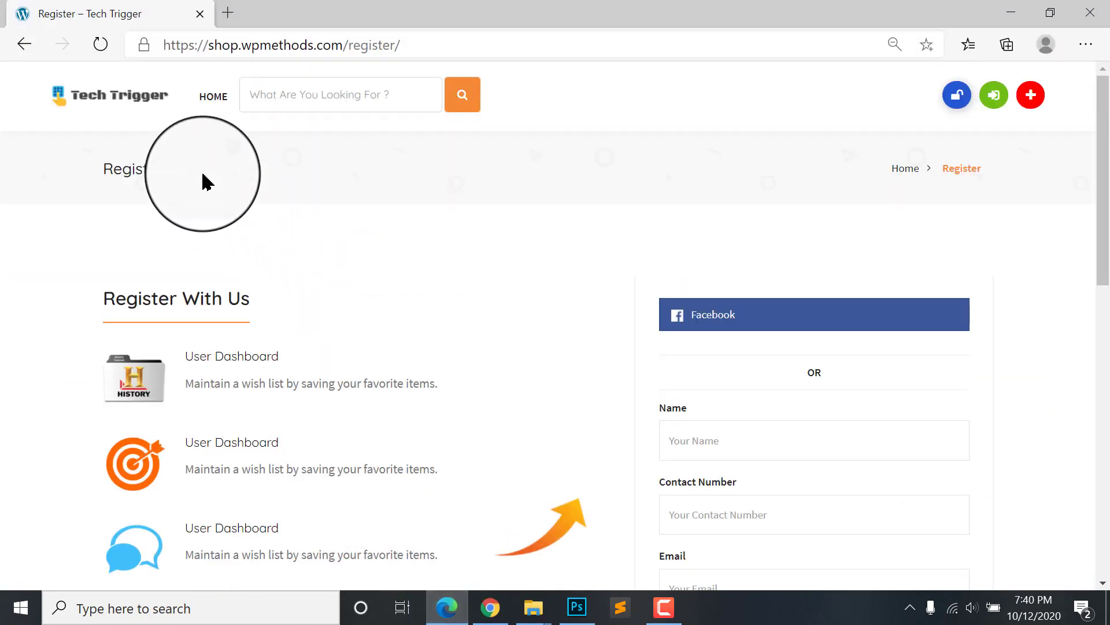
{"action": "left_click", "coordinate": [89, 53]}
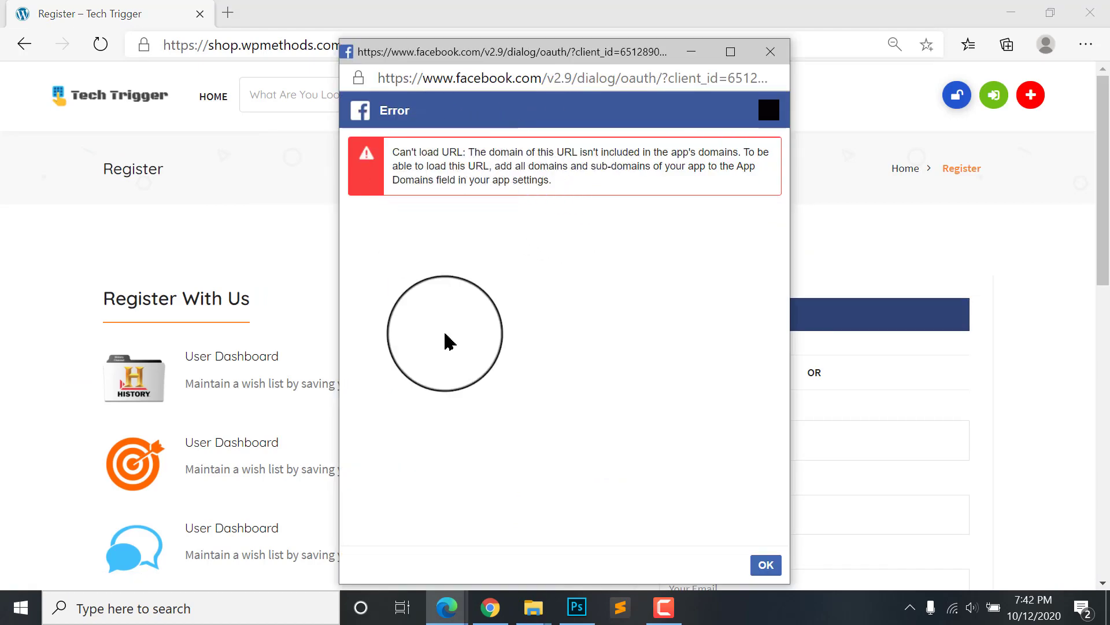
{"action": "left_click", "coordinate": [491, 606]}
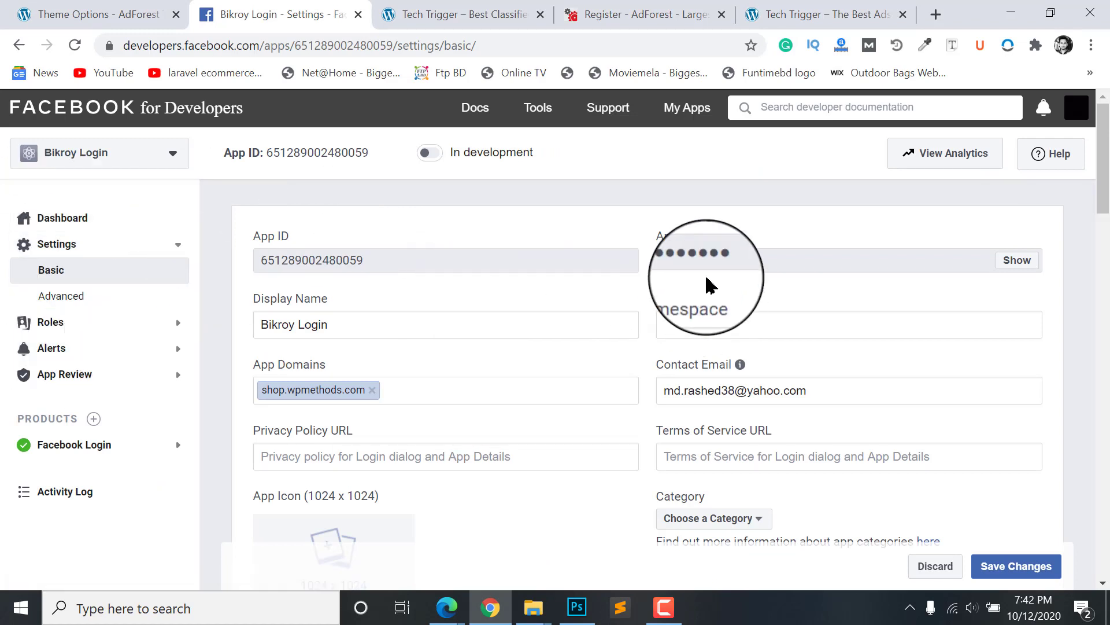
{"action": "scroll", "coordinate": [709, 285], "scroll_direction": "down", "scroll_amount": 1}
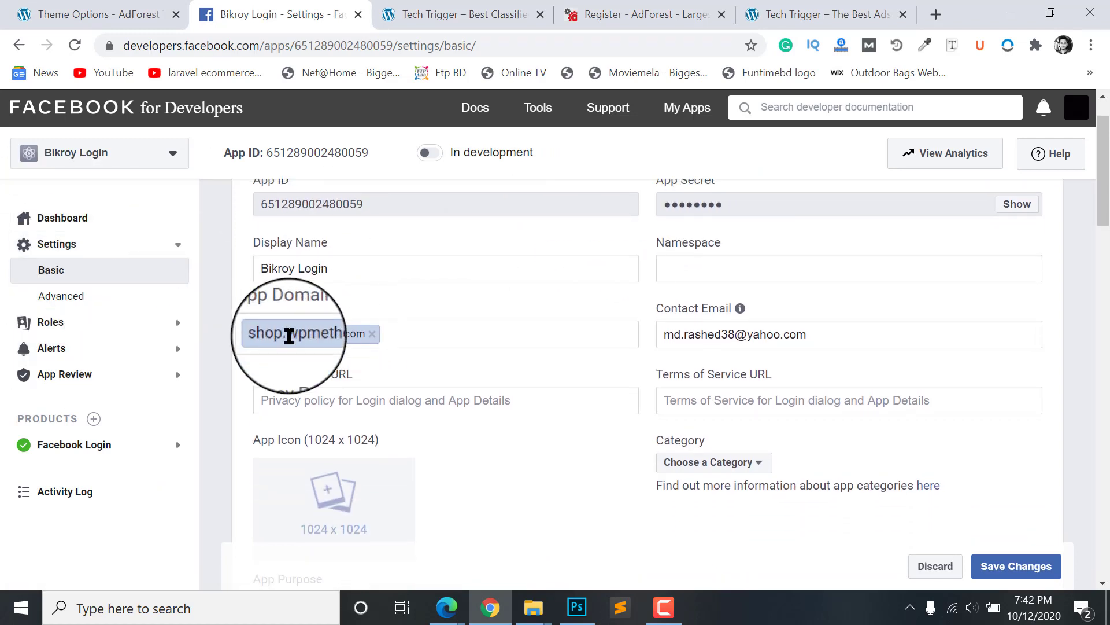
{"action": "scroll", "coordinate": [289, 336], "scroll_direction": "up", "scroll_amount": 1}
{"action": "left_click", "coordinate": [54, 451]}
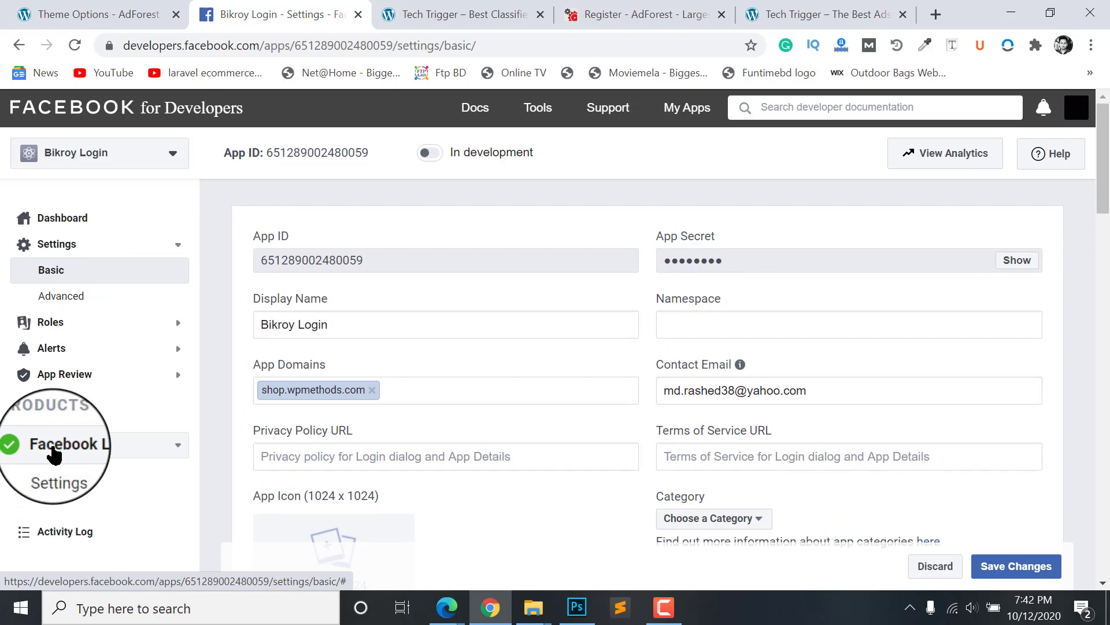
{"action": "left_click", "coordinate": [76, 485]}
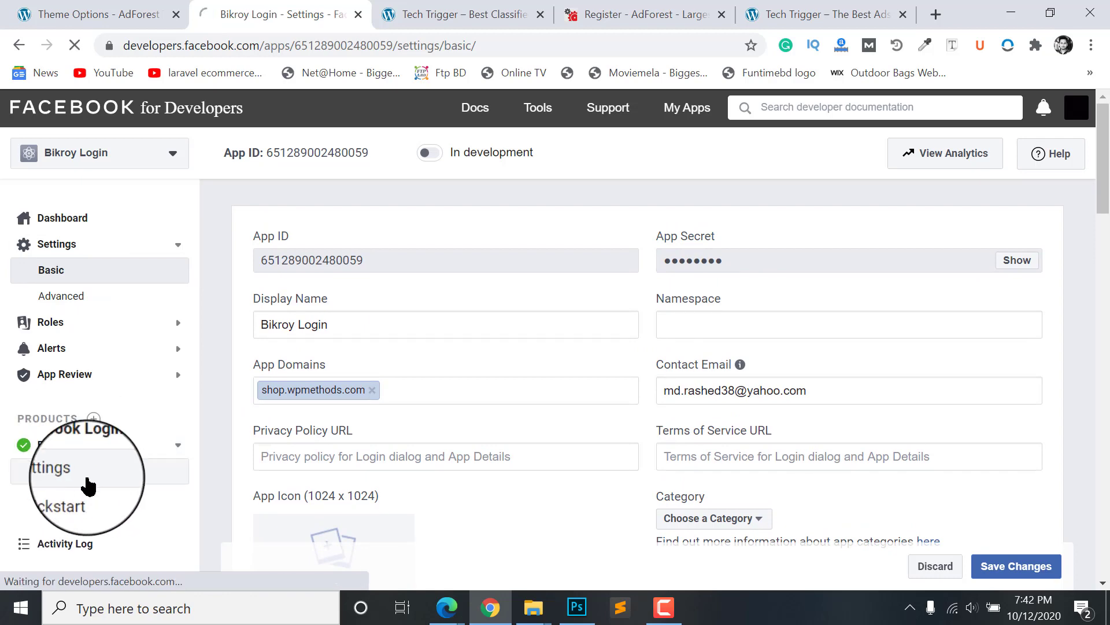
{"action": "scroll", "coordinate": [401, 379], "scroll_direction": "down", "scroll_amount": 1}
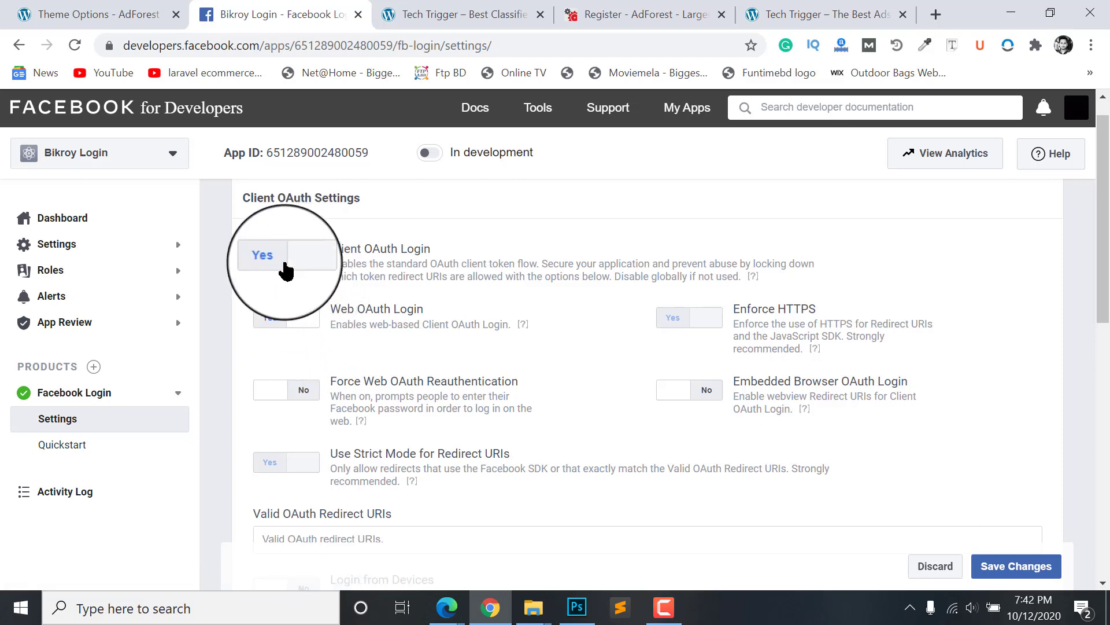
{"action": "scroll", "coordinate": [752, 268], "scroll_direction": "down", "scroll_amount": 3}
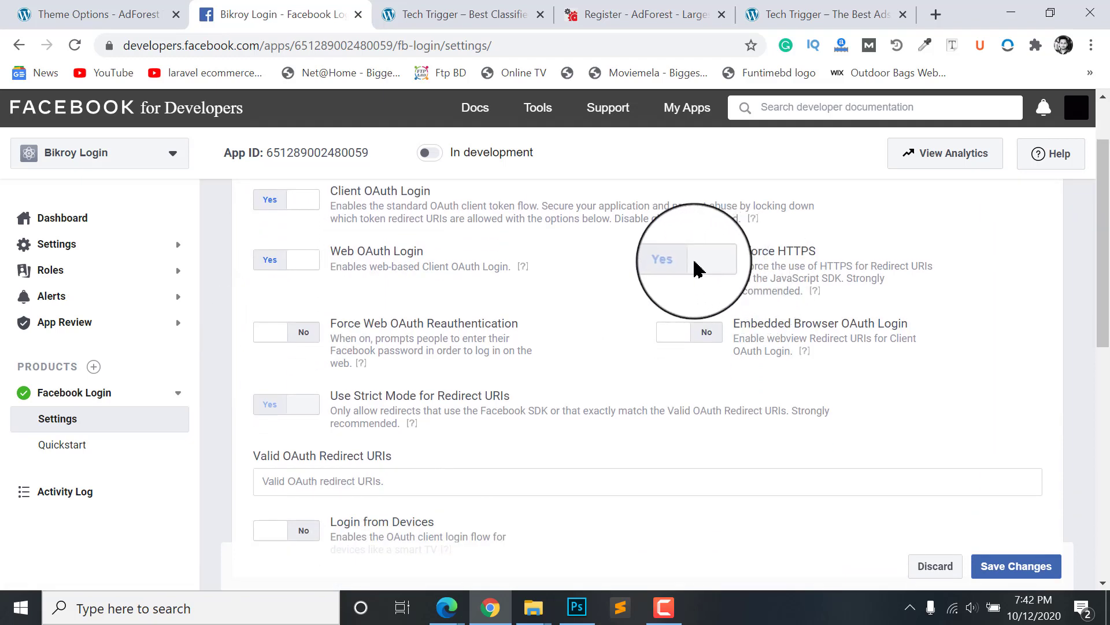
{"action": "scroll", "coordinate": [306, 345], "scroll_direction": "down", "scroll_amount": 2}
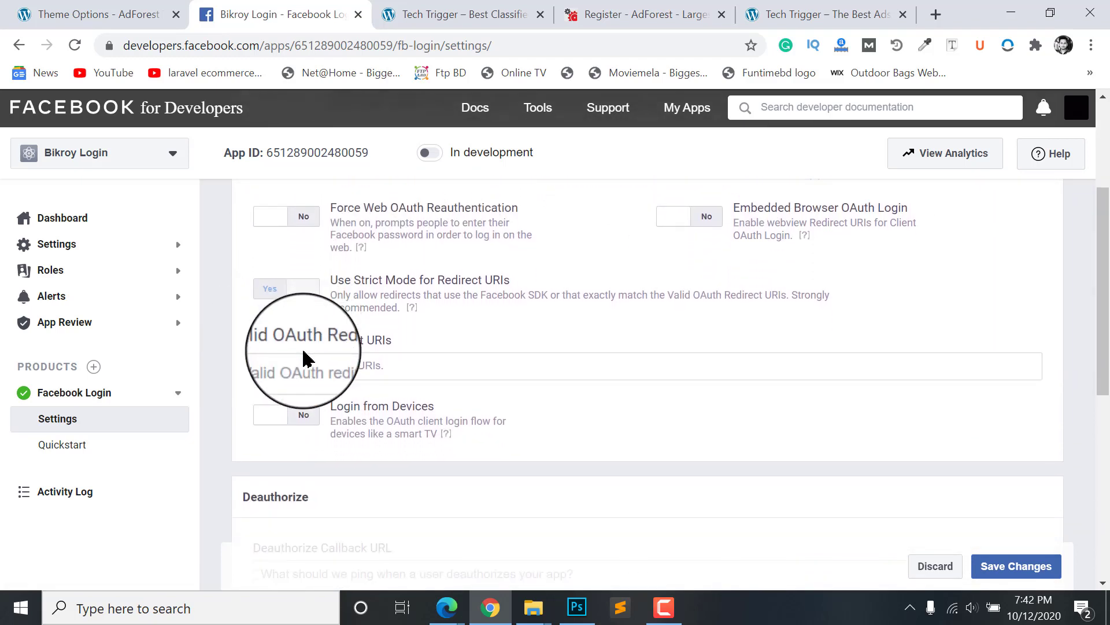
{"action": "left_click", "coordinate": [290, 337]}
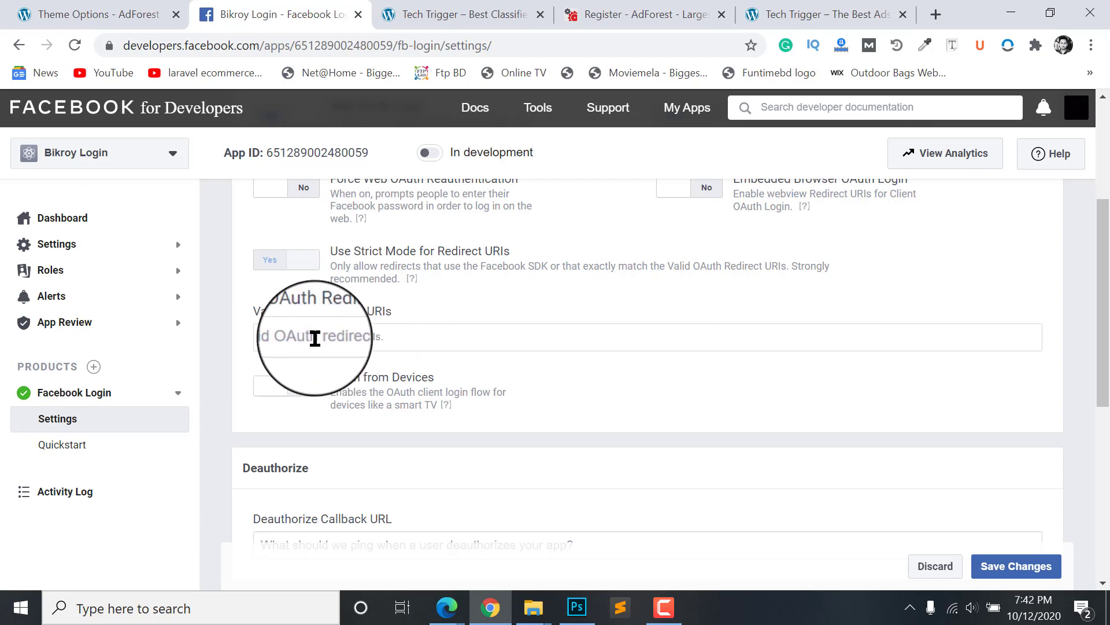
{"action": "left_click", "coordinate": [314, 338]}
{"action": "type", "text": "https://shop.wpmethods.com/"}
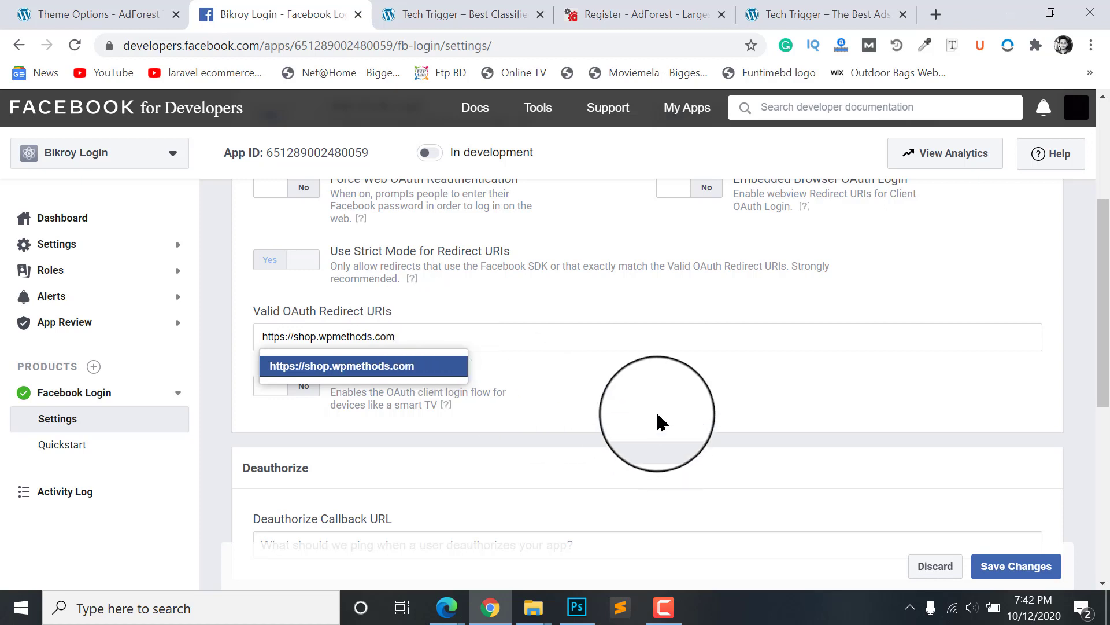
{"action": "left_click", "coordinate": [272, 365]}
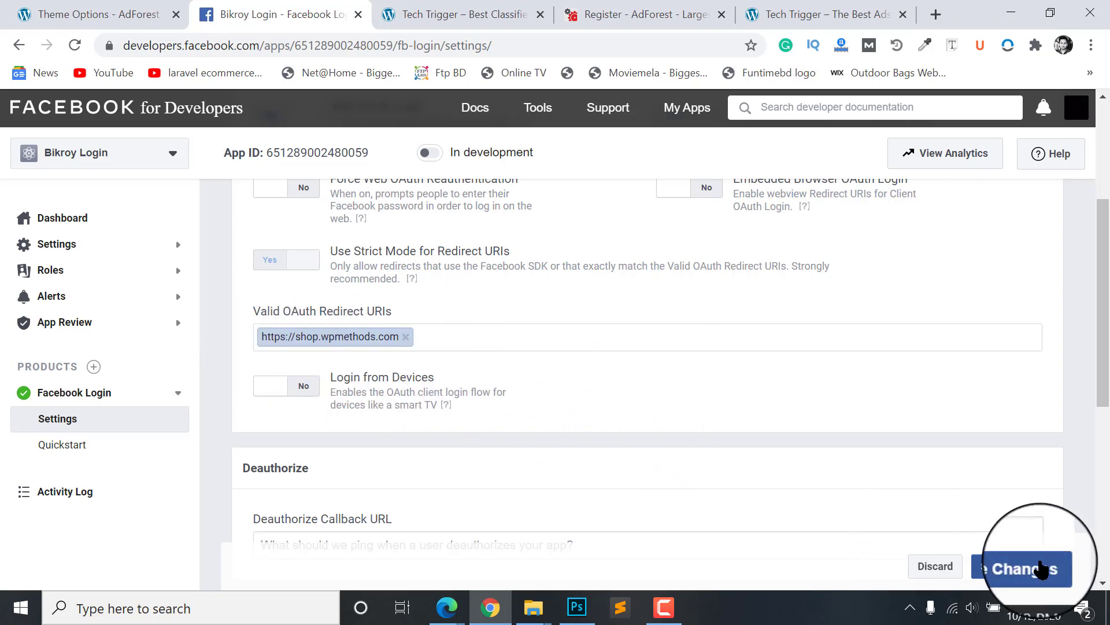
{"action": "left_click", "coordinate": [1012, 565]}
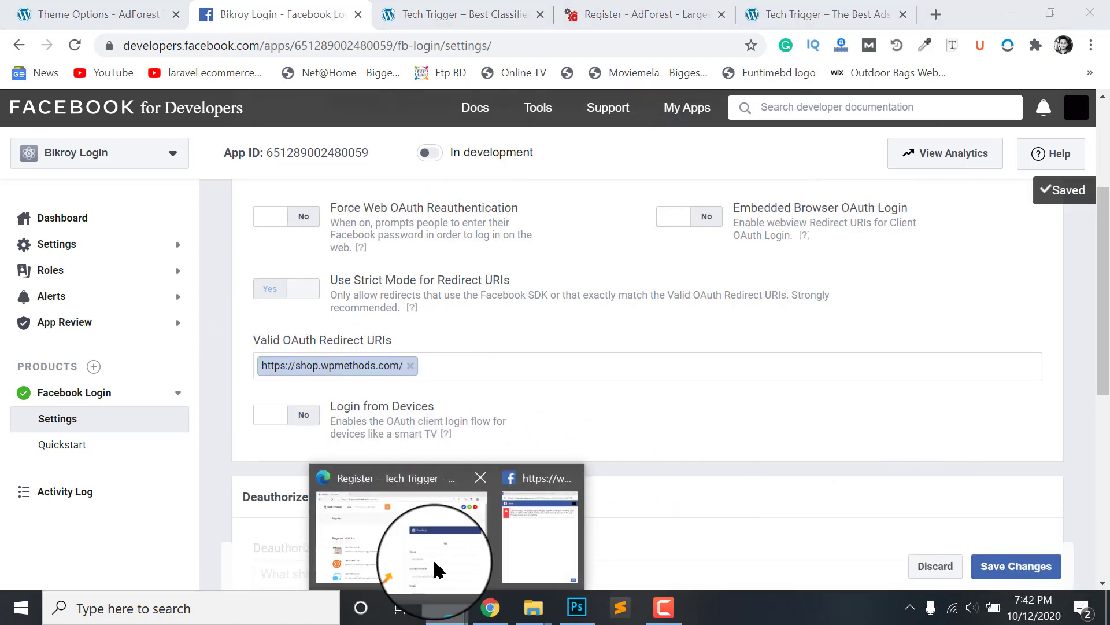
Step: Dismiss the error popup, reload the register page, and continue Facebook sign-up for Bikroy Login
{"action": "left_click", "coordinate": [511, 535]}
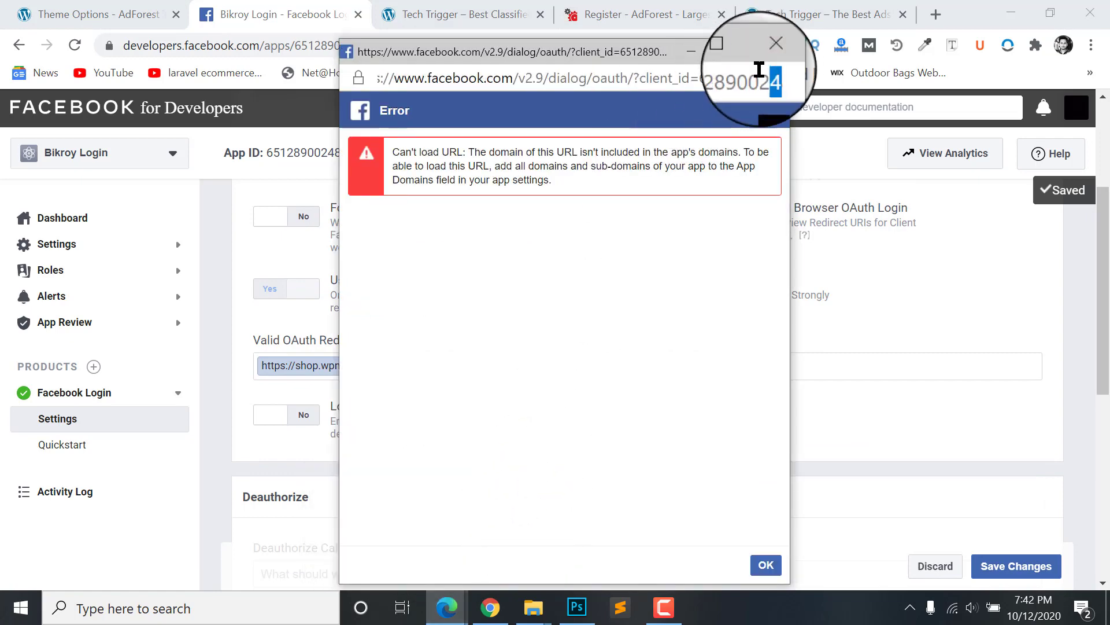
{"action": "left_click", "coordinate": [782, 45]}
{"action": "left_click", "coordinate": [100, 45]}
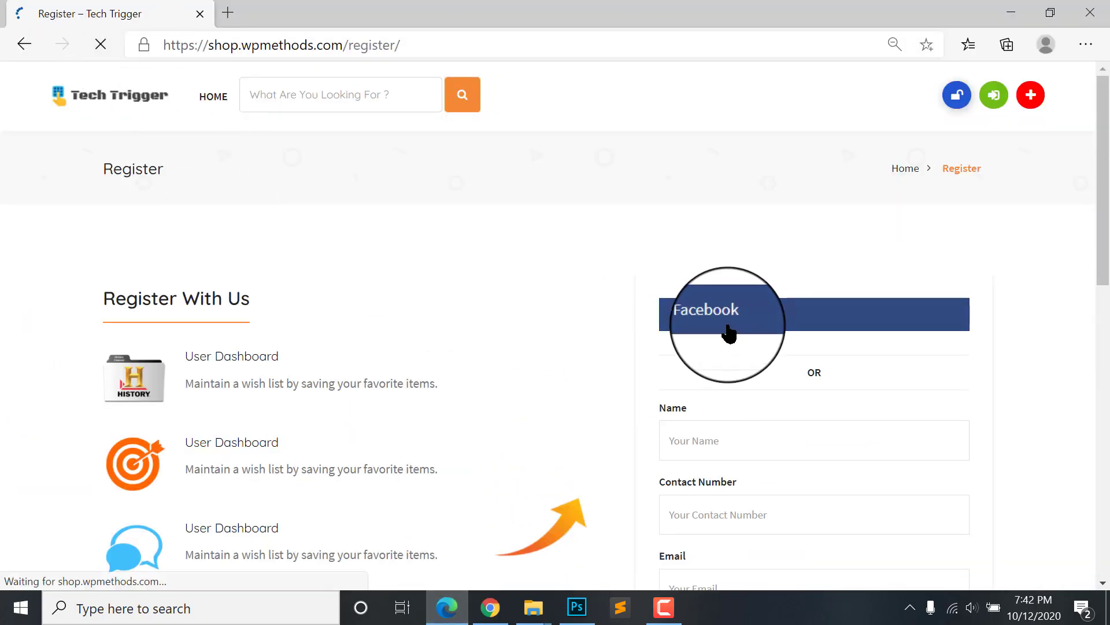
{"action": "left_click", "coordinate": [800, 322]}
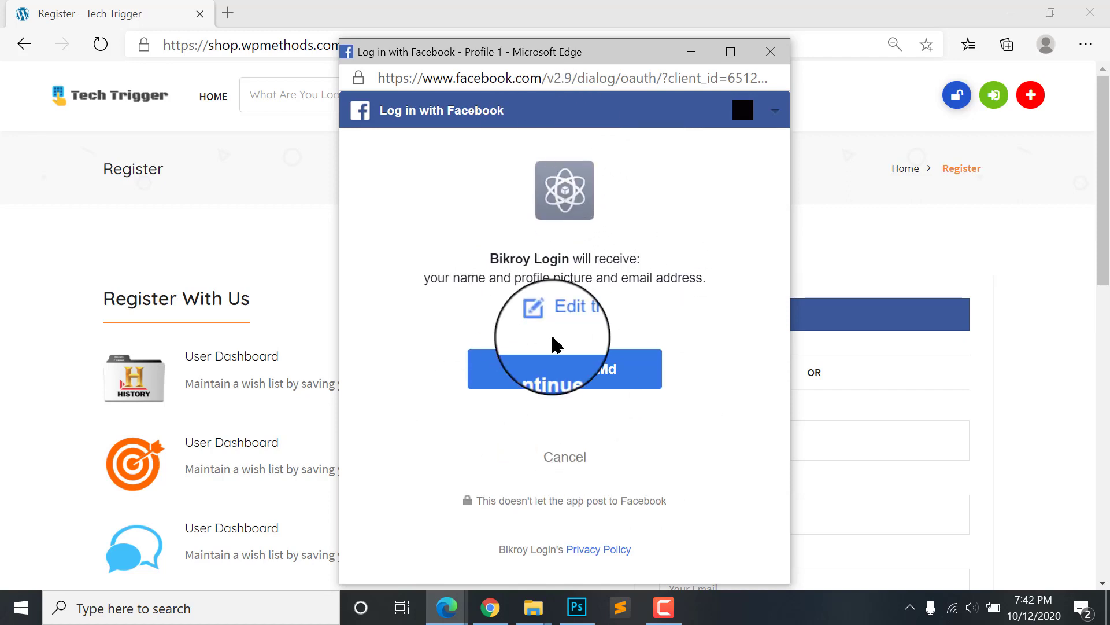
{"action": "left_click", "coordinate": [546, 377]}
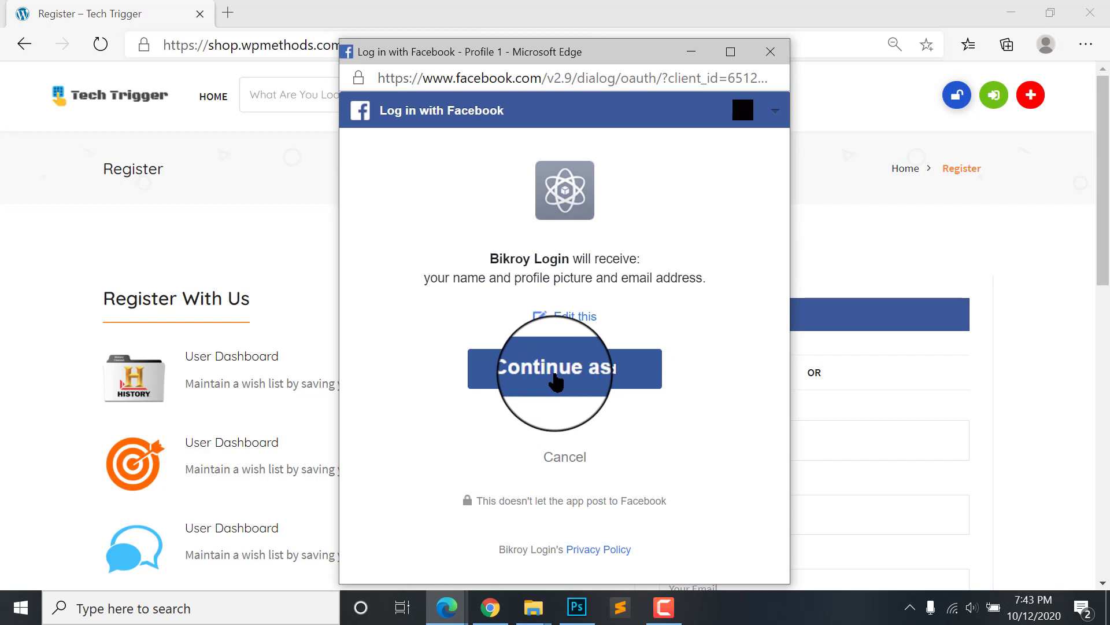
{"action": "left_click", "coordinate": [538, 370]}
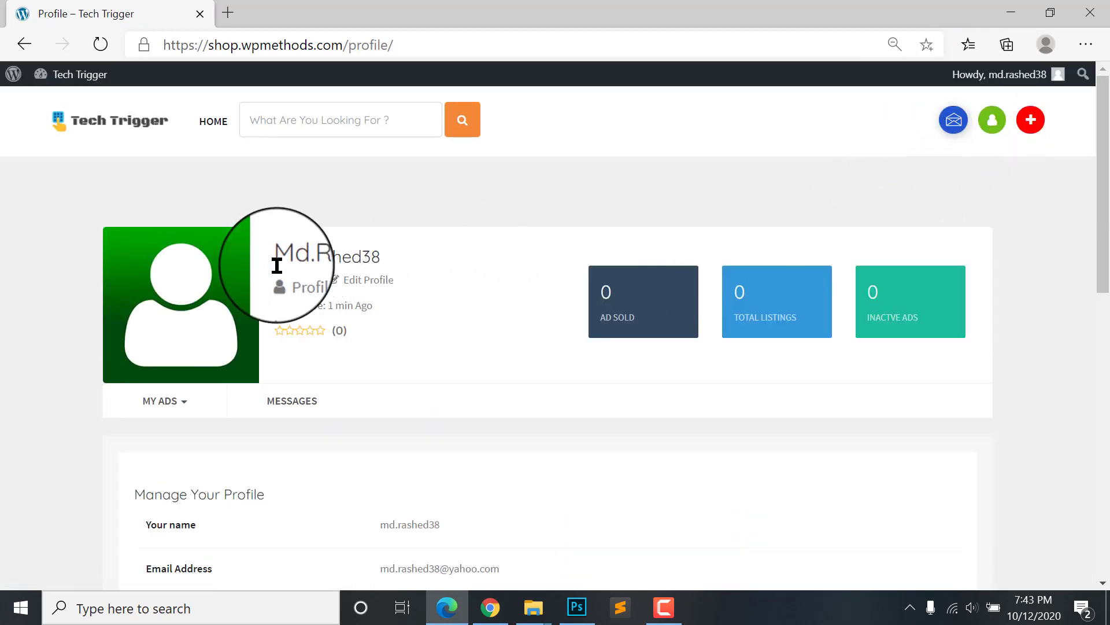
{"action": "left_click_drag", "start_coordinate": [272, 266], "coordinate": [399, 267]}
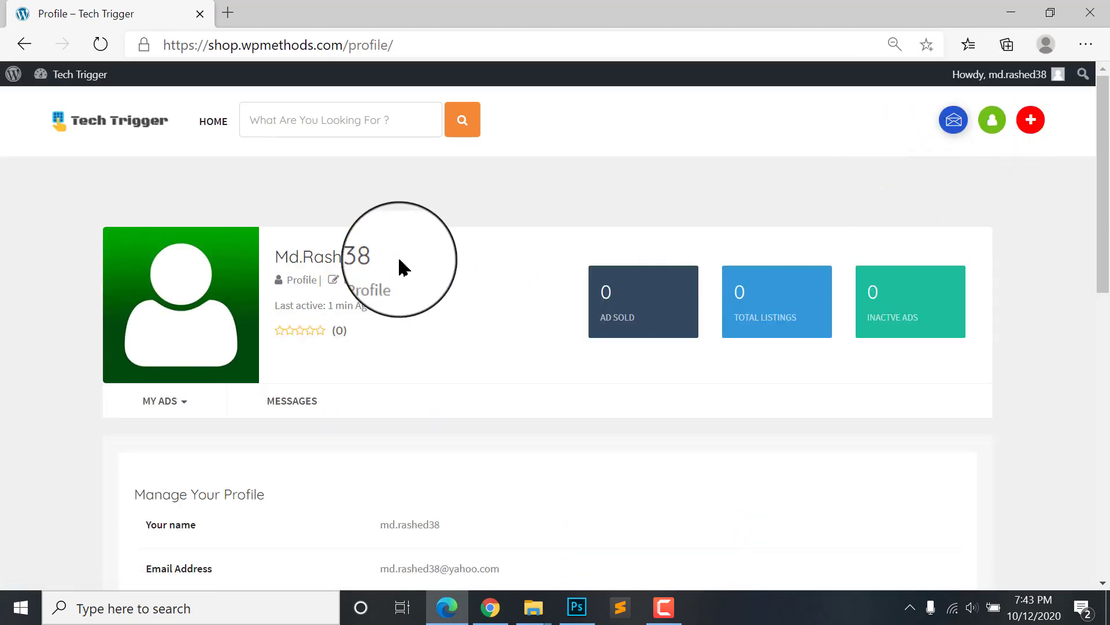
{"action": "scroll", "coordinate": [327, 258], "scroll_direction": "down", "scroll_amount": 1}
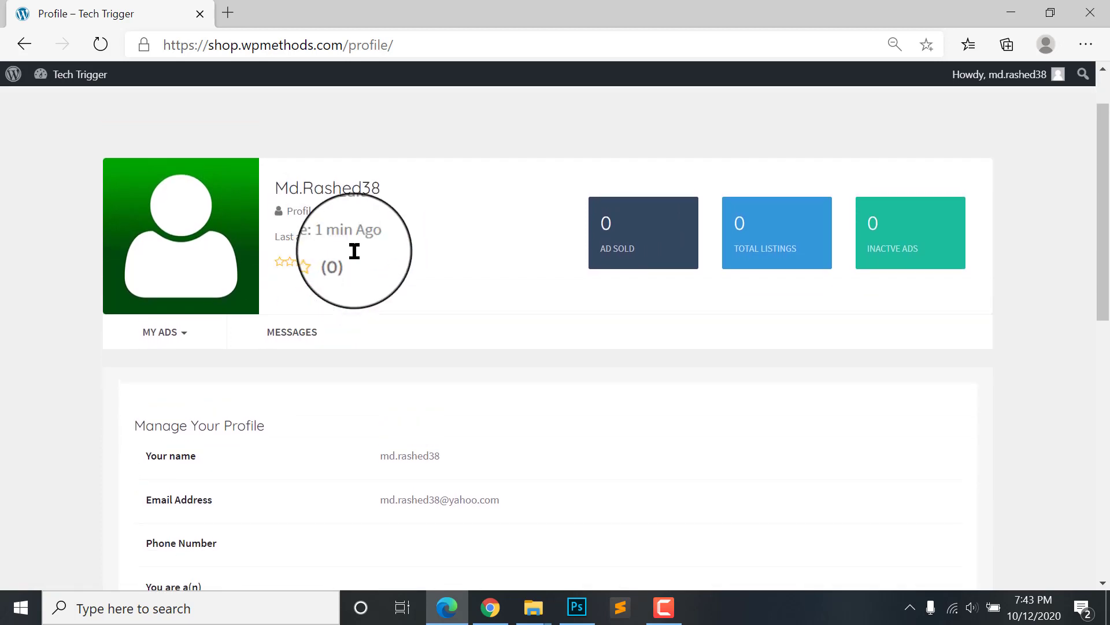
{"action": "scroll", "coordinate": [404, 405], "scroll_direction": "down", "scroll_amount": 5}
{"action": "scroll", "coordinate": [424, 399], "scroll_direction": "up", "scroll_amount": 2}
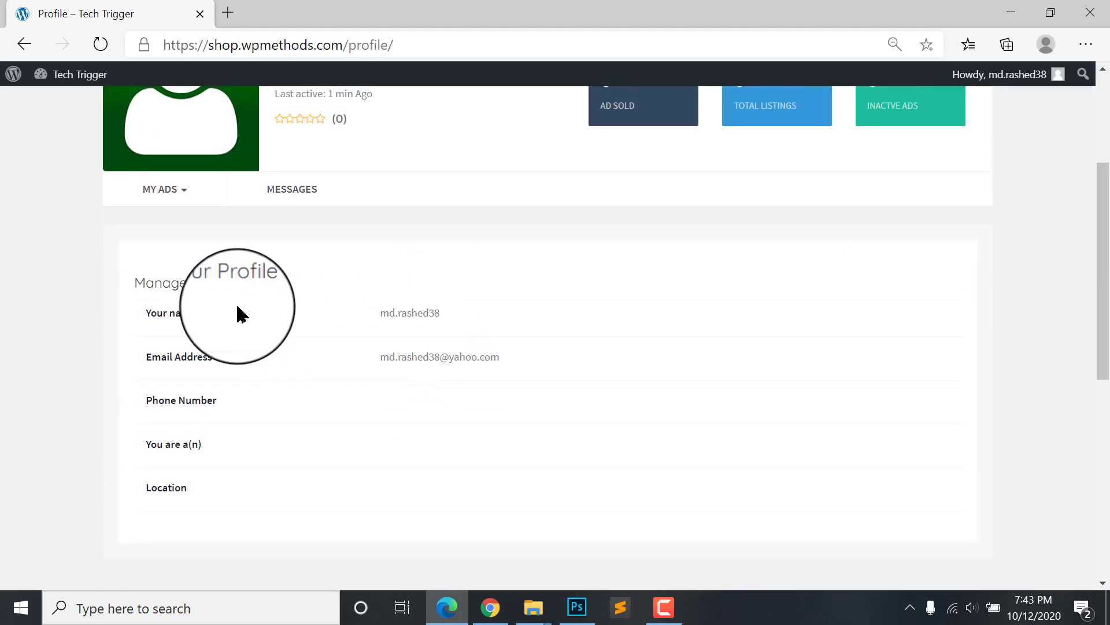
{"action": "scroll", "coordinate": [520, 462], "scroll_direction": "up", "scroll_amount": 4}
{"action": "scroll", "coordinate": [285, 421], "scroll_direction": "down", "scroll_amount": 2}
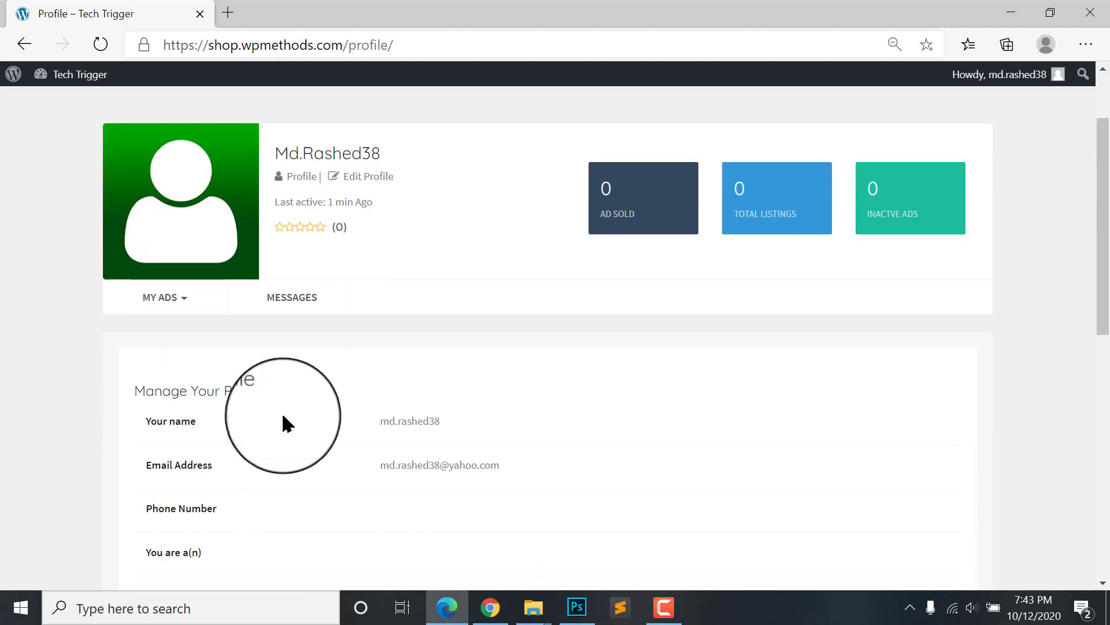
{"action": "scroll", "coordinate": [413, 459], "scroll_direction": "down", "scroll_amount": 1}
{"action": "scroll", "coordinate": [433, 404], "scroll_direction": "up", "scroll_amount": 1}
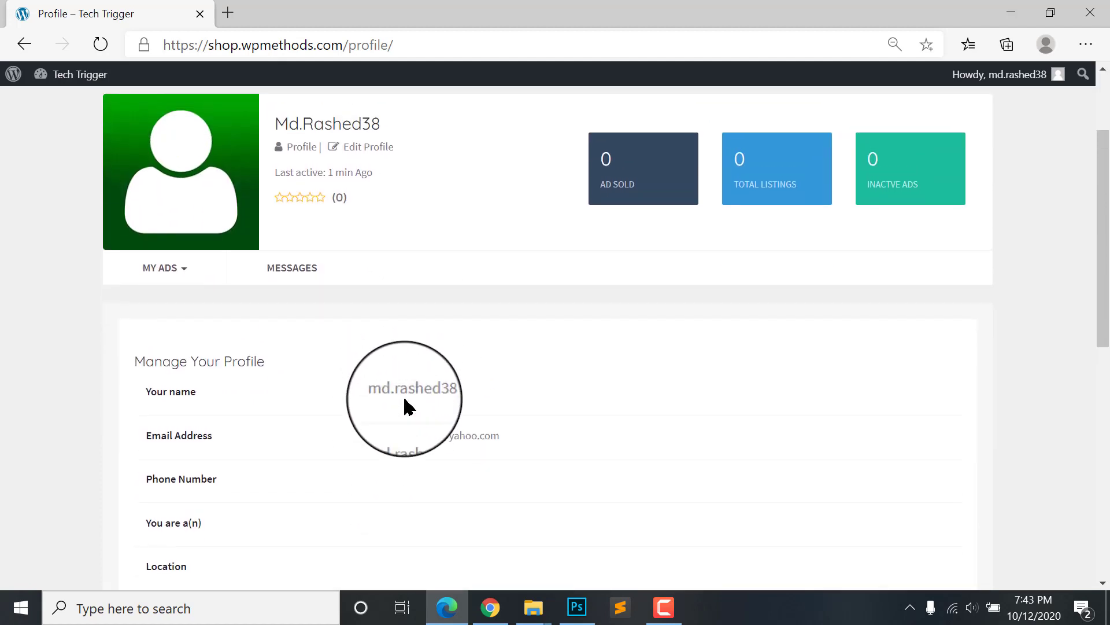
{"action": "scroll", "coordinate": [401, 405], "scroll_direction": "up", "scroll_amount": 1}
{"action": "scroll", "coordinate": [419, 380], "scroll_direction": "up", "scroll_amount": 1}
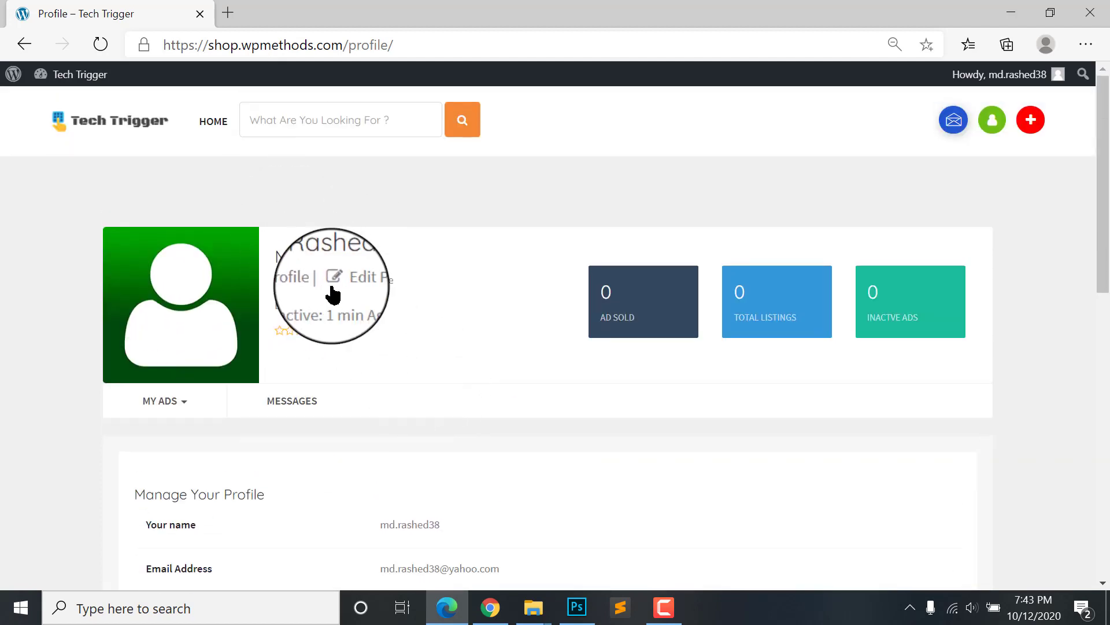
{"action": "scroll", "coordinate": [408, 433], "scroll_direction": "down", "scroll_amount": 1}
{"action": "scroll", "coordinate": [349, 303], "scroll_direction": "up", "scroll_amount": 1}
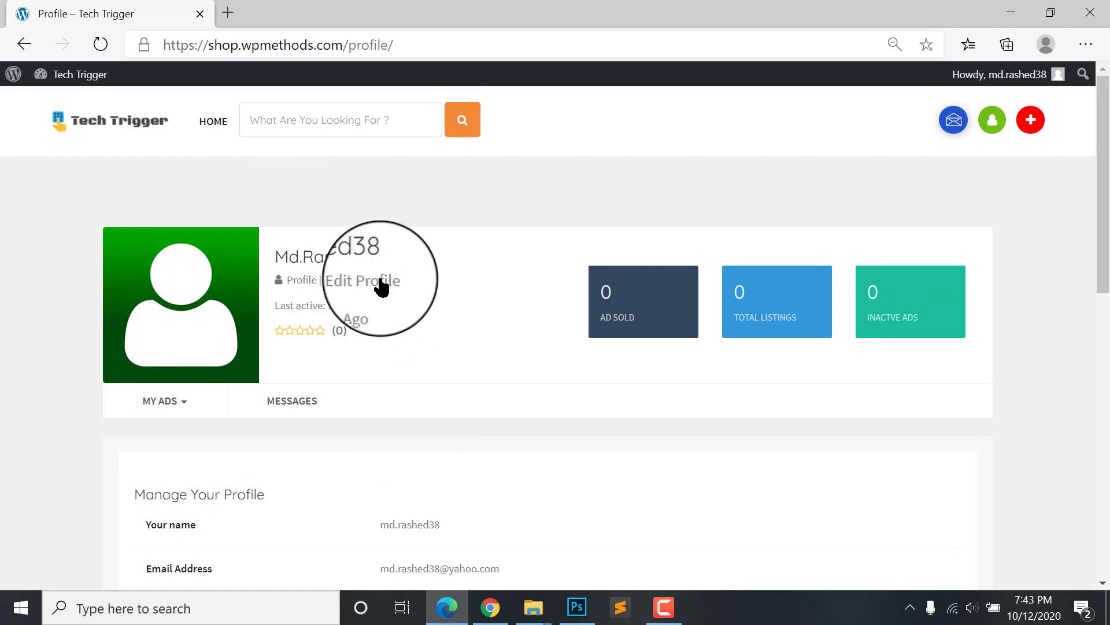
{"action": "scroll", "coordinate": [393, 386], "scroll_direction": "down", "scroll_amount": 1}
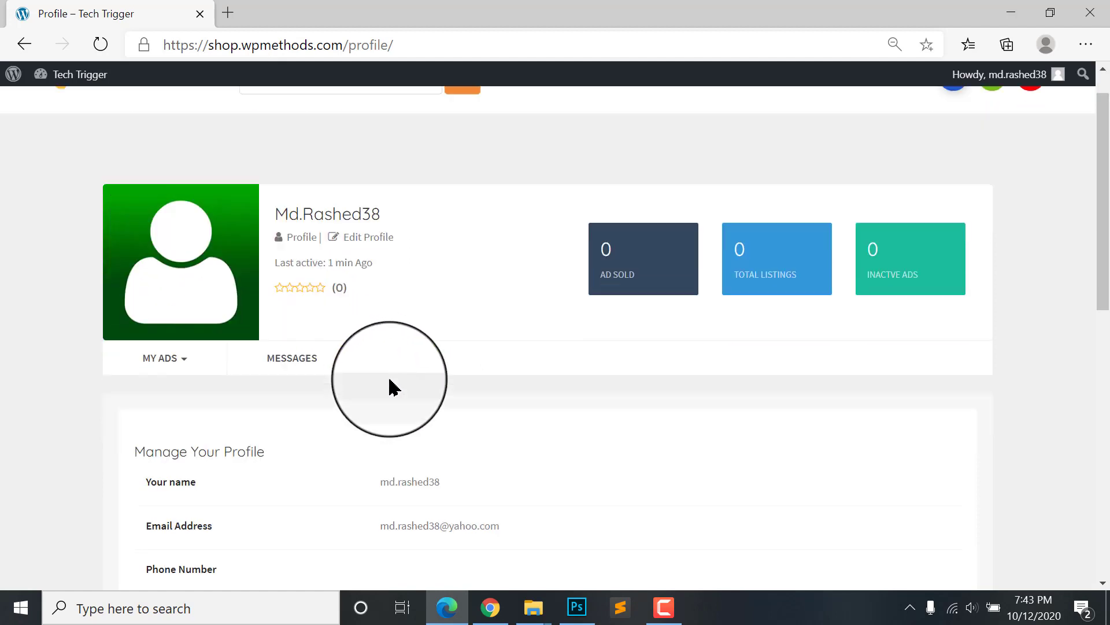
{"action": "scroll", "coordinate": [439, 289], "scroll_direction": "down", "scroll_amount": 1}
{"action": "scroll", "coordinate": [445, 220], "scroll_direction": "up", "scroll_amount": 2}
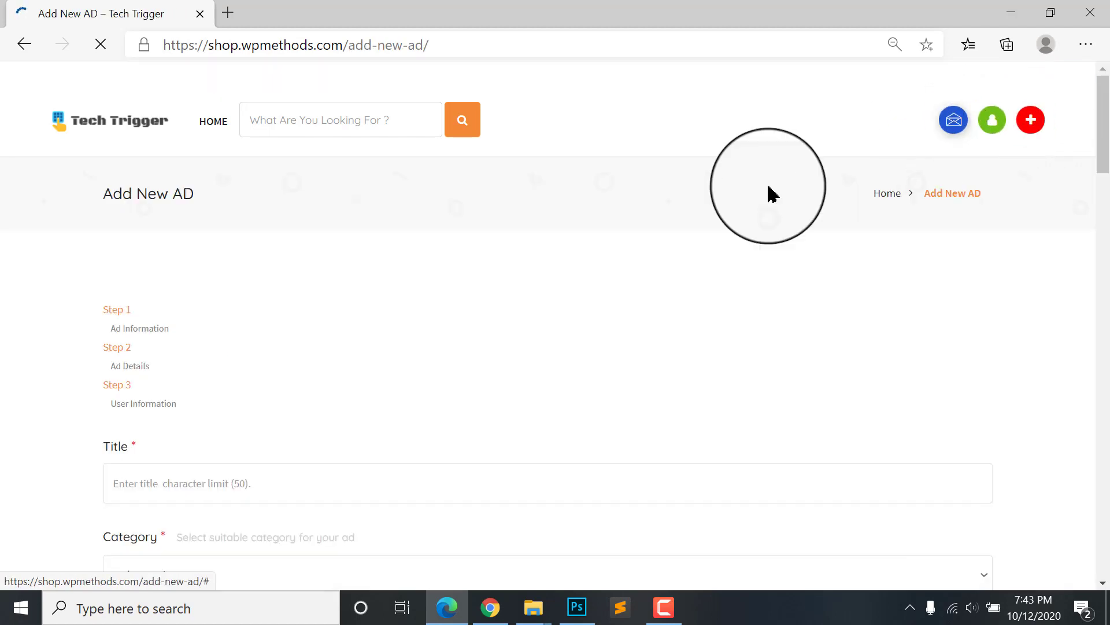
{"action": "scroll", "coordinate": [446, 299], "scroll_direction": "down", "scroll_amount": 2}
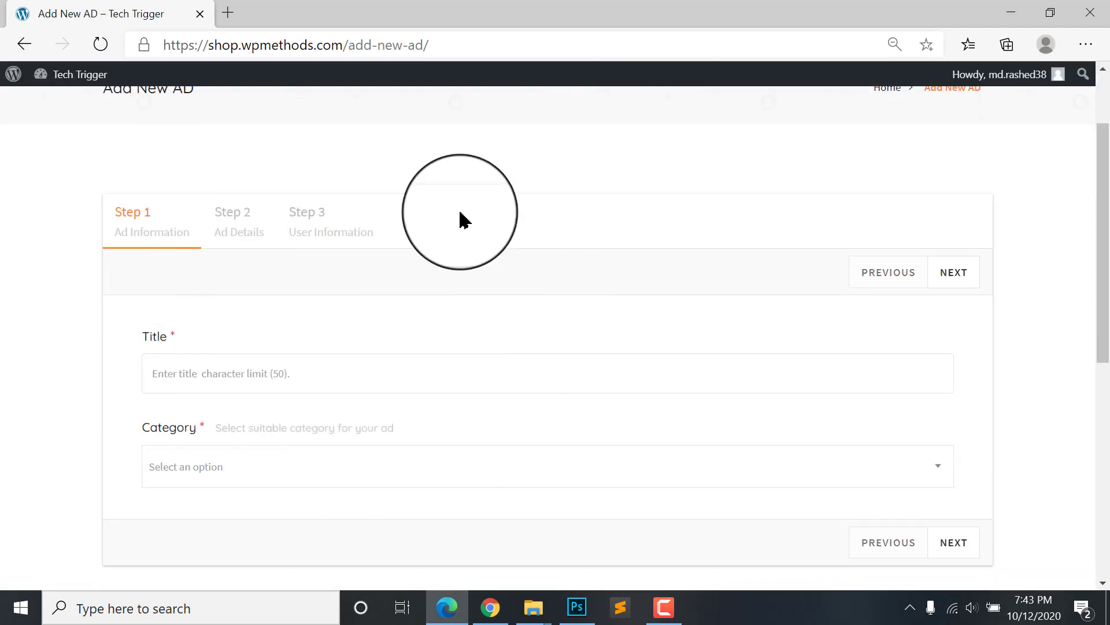
{"action": "scroll", "coordinate": [578, 405], "scroll_direction": "down", "scroll_amount": 1}
{"action": "scroll", "coordinate": [459, 533], "scroll_direction": "up", "scroll_amount": 2}
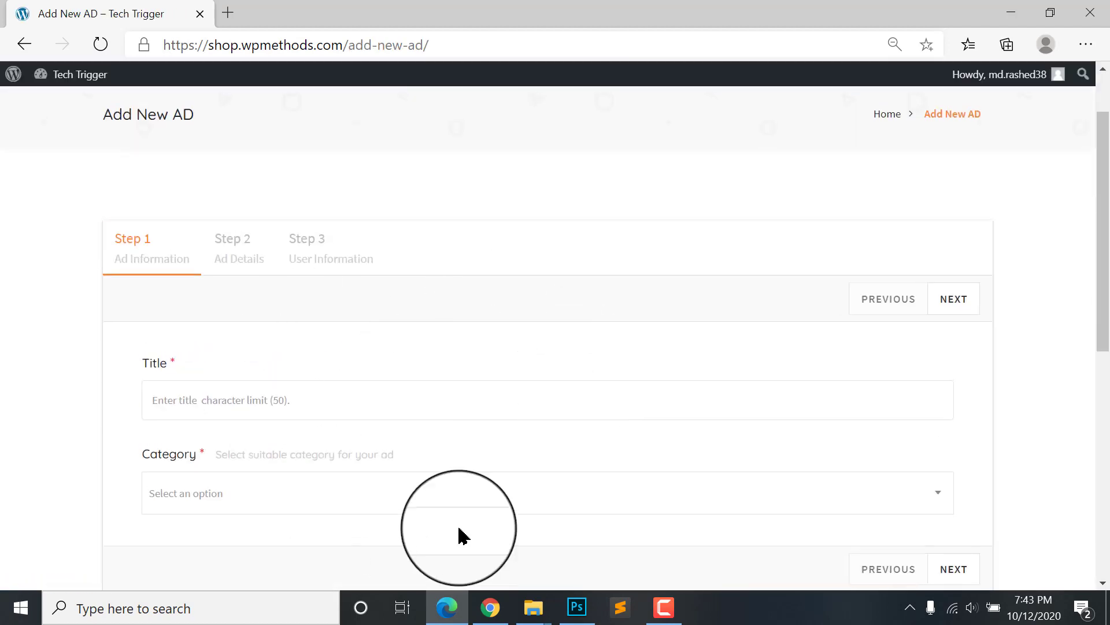
{"action": "scroll", "coordinate": [476, 305], "scroll_direction": "up", "scroll_amount": 1}
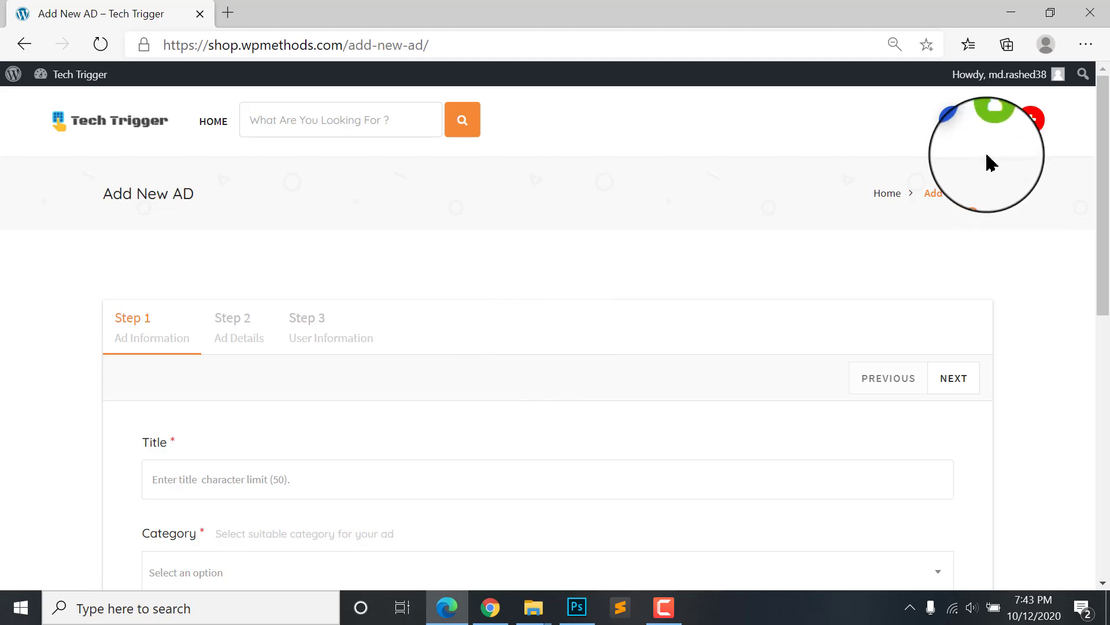
{"action": "left_click", "coordinate": [922, 155]}
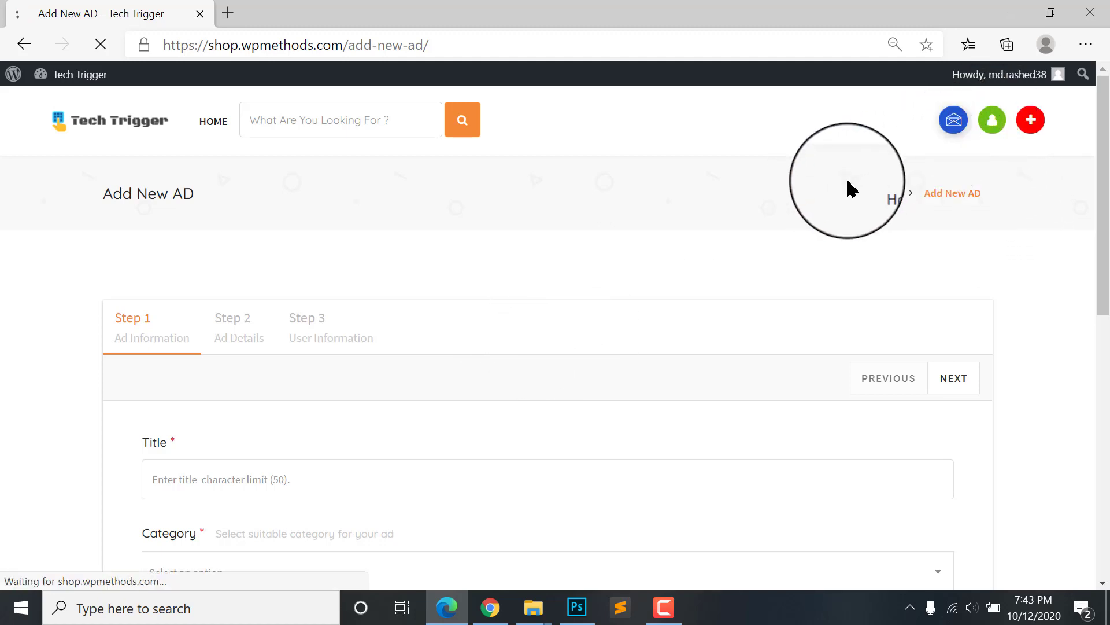
{"action": "scroll", "coordinate": [502, 317], "scroll_direction": "down", "scroll_amount": 5}
{"action": "scroll", "coordinate": [502, 317], "scroll_direction": "up", "scroll_amount": 1}
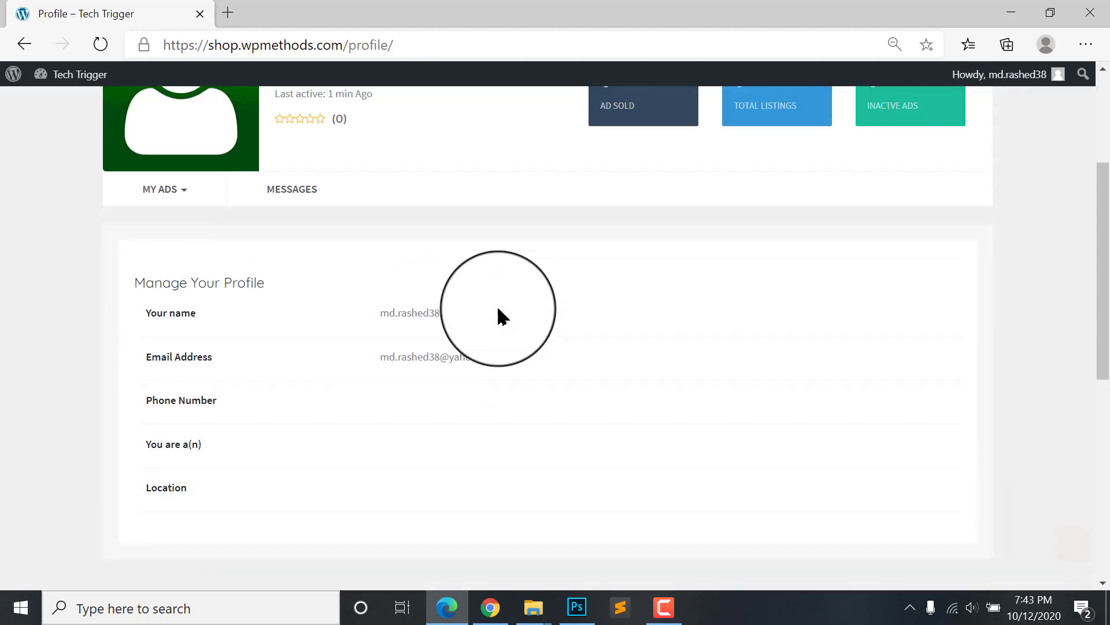
{"action": "scroll", "coordinate": [322, 231], "scroll_direction": "up", "scroll_amount": 3}
{"action": "scroll", "coordinate": [615, 308], "scroll_direction": "down", "scroll_amount": 2}
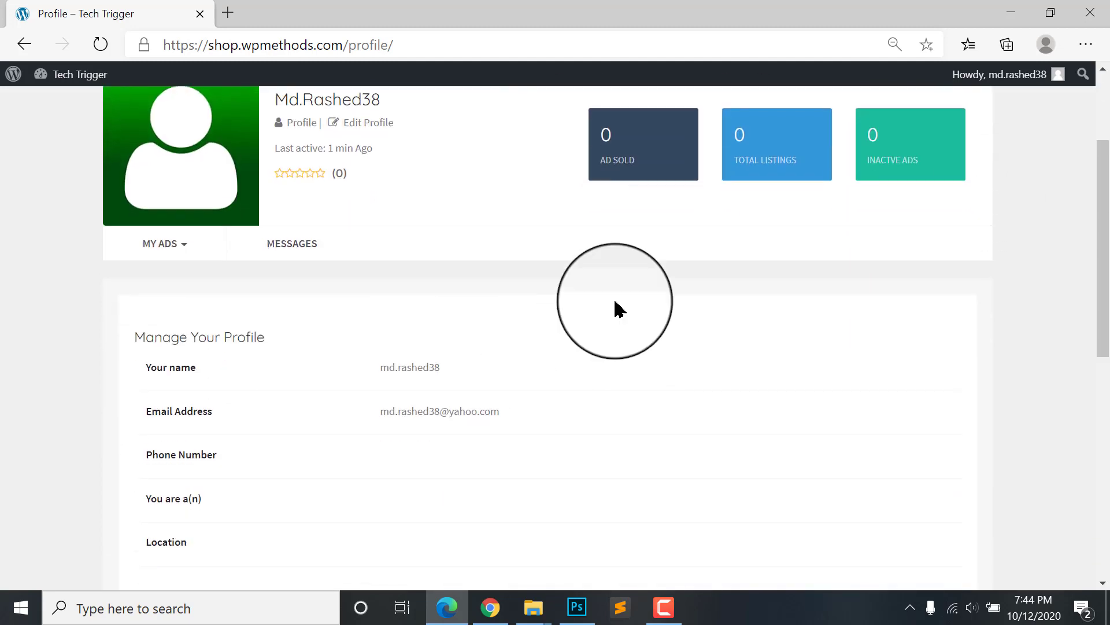
{"action": "scroll", "coordinate": [717, 253], "scroll_direction": "up", "scroll_amount": 2}
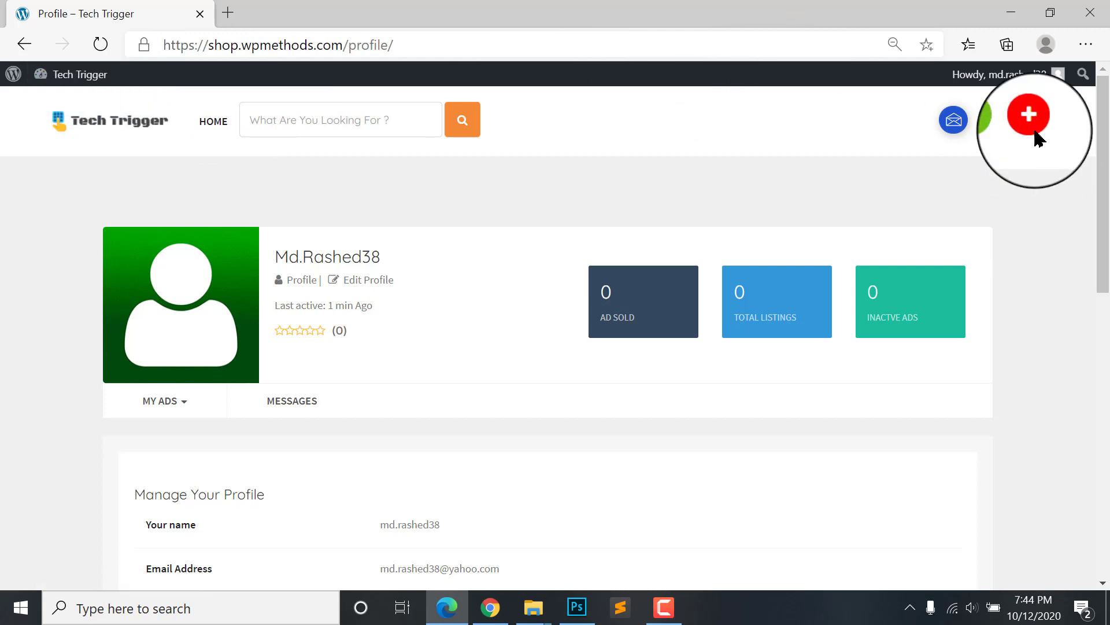
Step: In AdForest Theme Options > General, set the timezone to Asia/Dhaka
{"action": "left_click", "coordinate": [492, 608]}
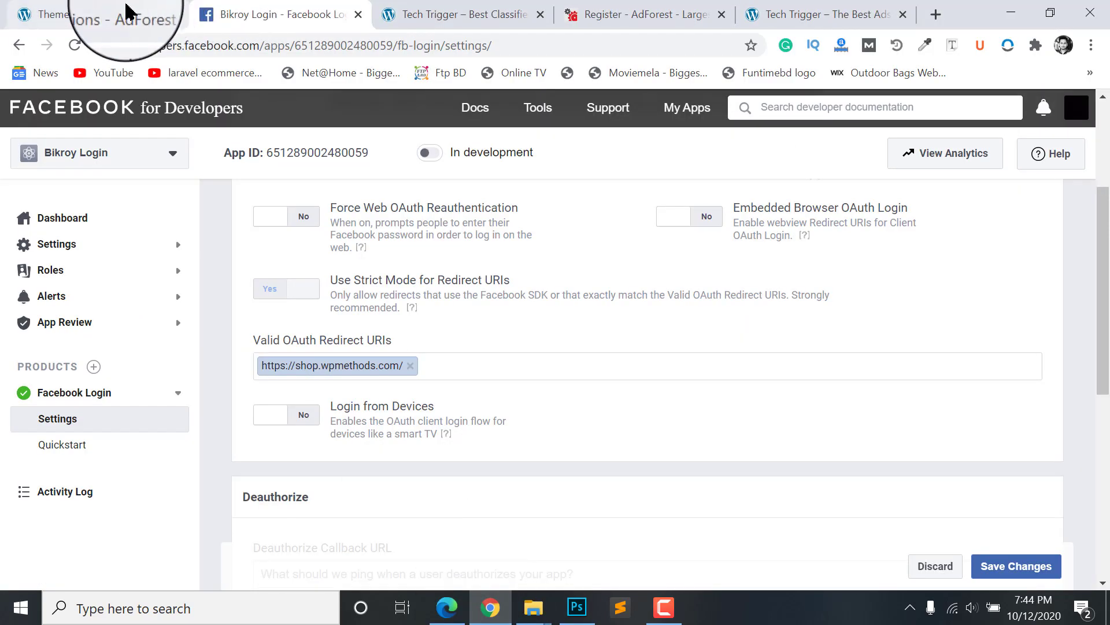
{"action": "left_click", "coordinate": [121, 15]}
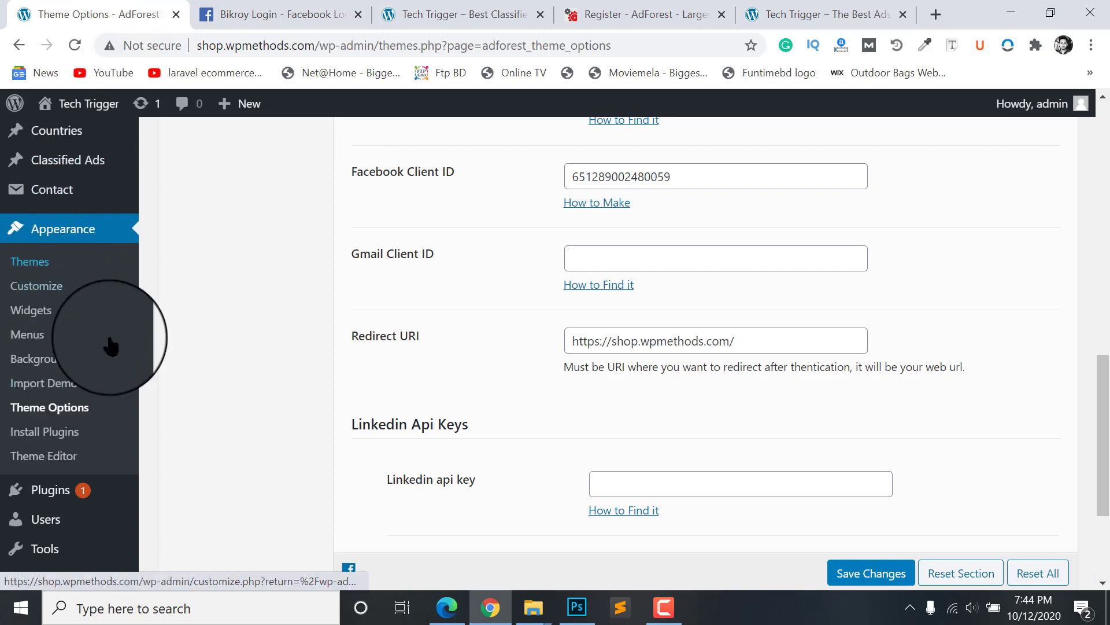
{"action": "scroll", "coordinate": [491, 280], "scroll_direction": "up", "scroll_amount": 8}
{"action": "scroll", "coordinate": [316, 221], "scroll_direction": "up", "scroll_amount": 6}
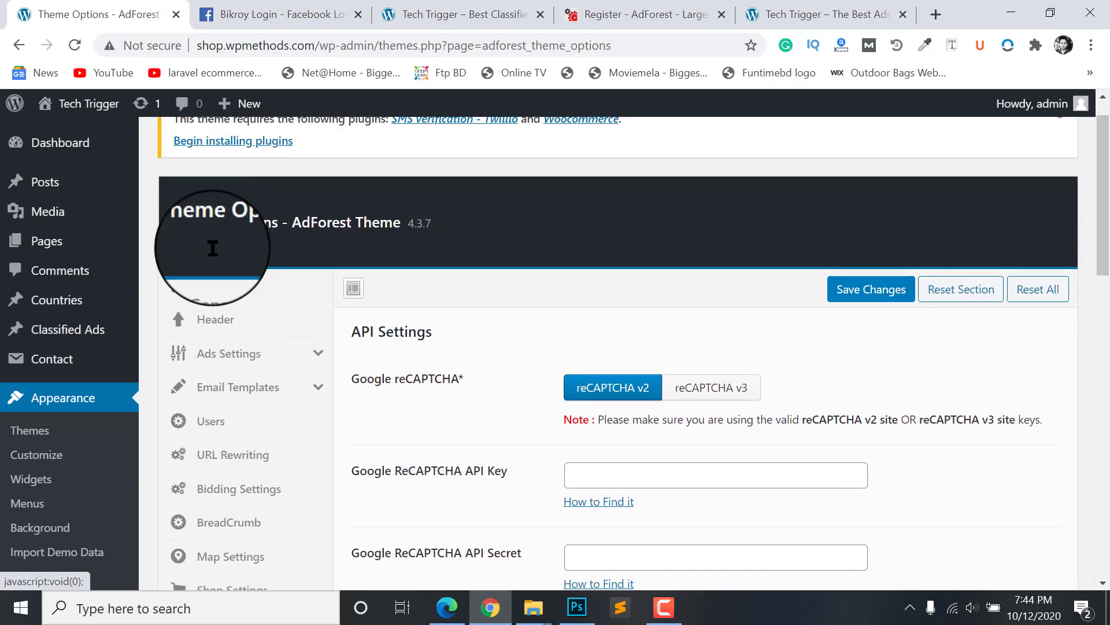
{"action": "left_click", "coordinate": [203, 298]}
{"action": "scroll", "coordinate": [683, 284], "scroll_direction": "down", "scroll_amount": 5}
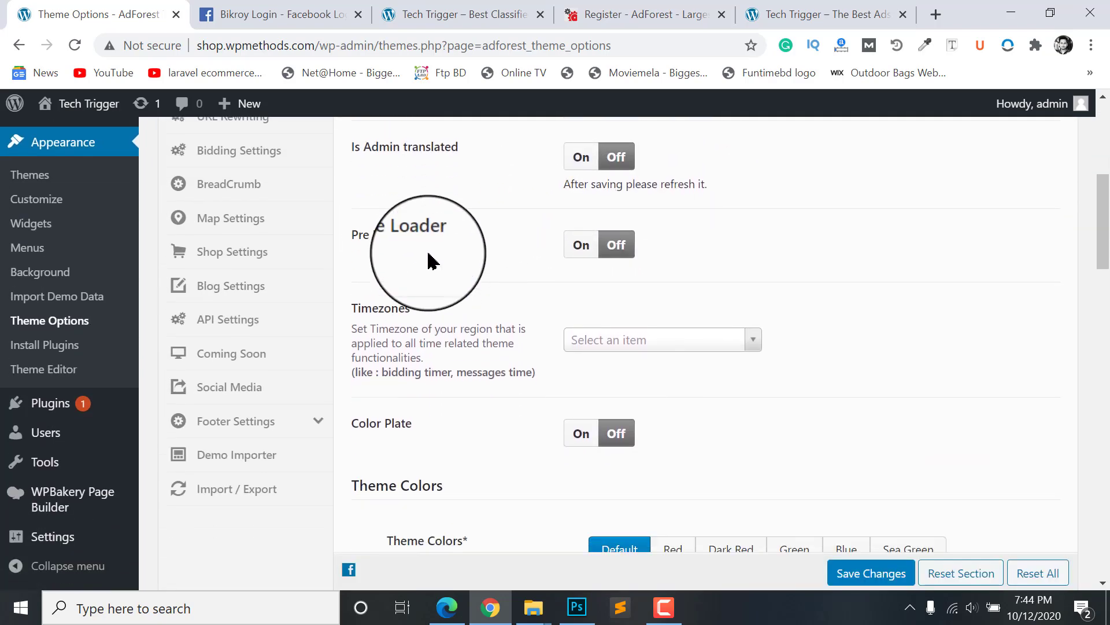
{"action": "scroll", "coordinate": [454, 298], "scroll_direction": "down", "scroll_amount": 5}
{"action": "scroll", "coordinate": [494, 216], "scroll_direction": "up", "scroll_amount": 2}
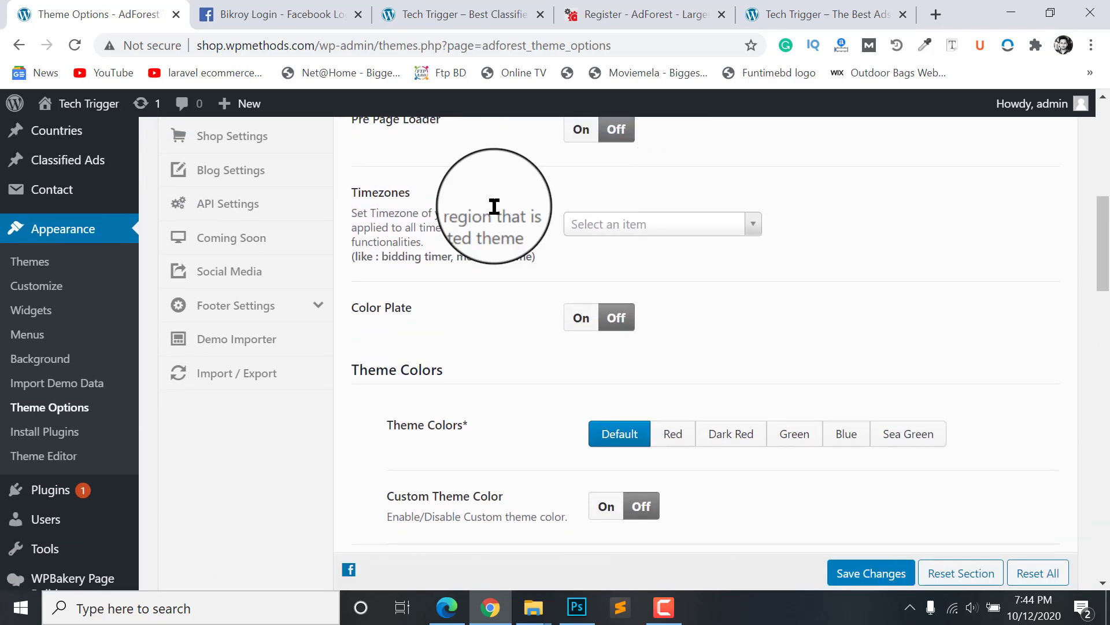
{"action": "scroll", "coordinate": [572, 221], "scroll_direction": "down", "scroll_amount": 2}
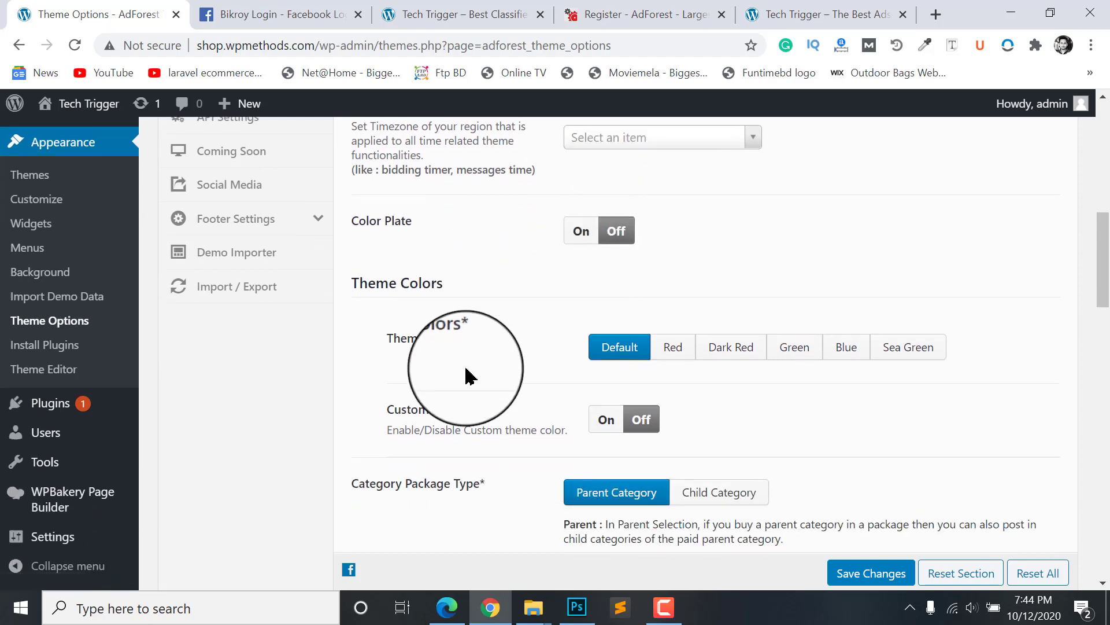
{"action": "scroll", "coordinate": [608, 354], "scroll_direction": "up", "scroll_amount": 4}
{"action": "left_click", "coordinate": [613, 341]}
{"action": "scroll", "coordinate": [610, 428], "scroll_direction": "down", "scroll_amount": 15}
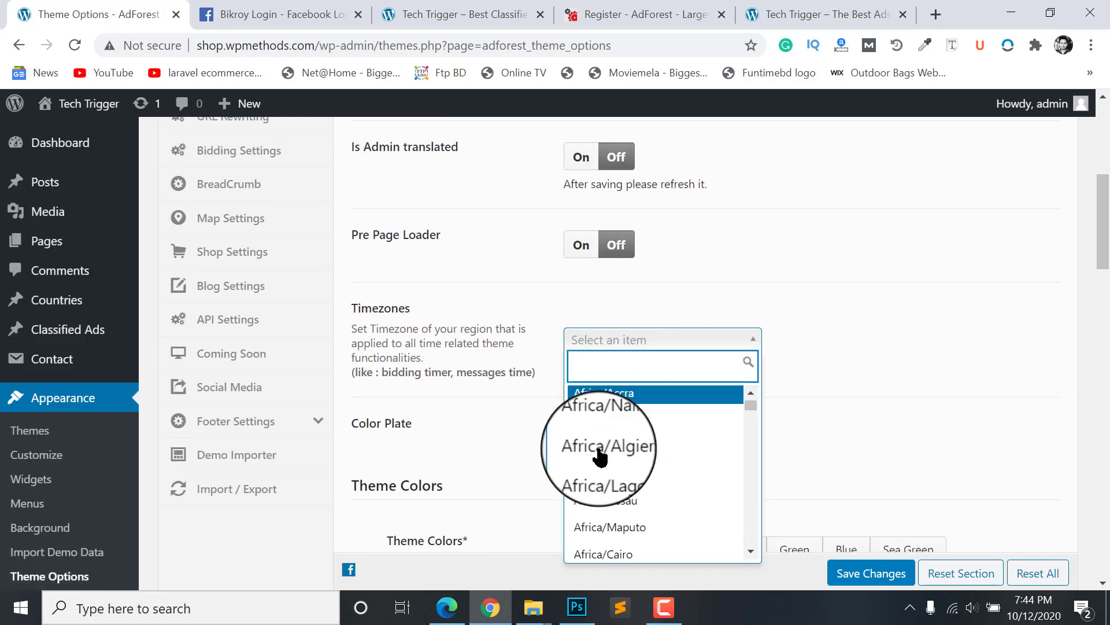
{"action": "type", "text": "dhaka"}
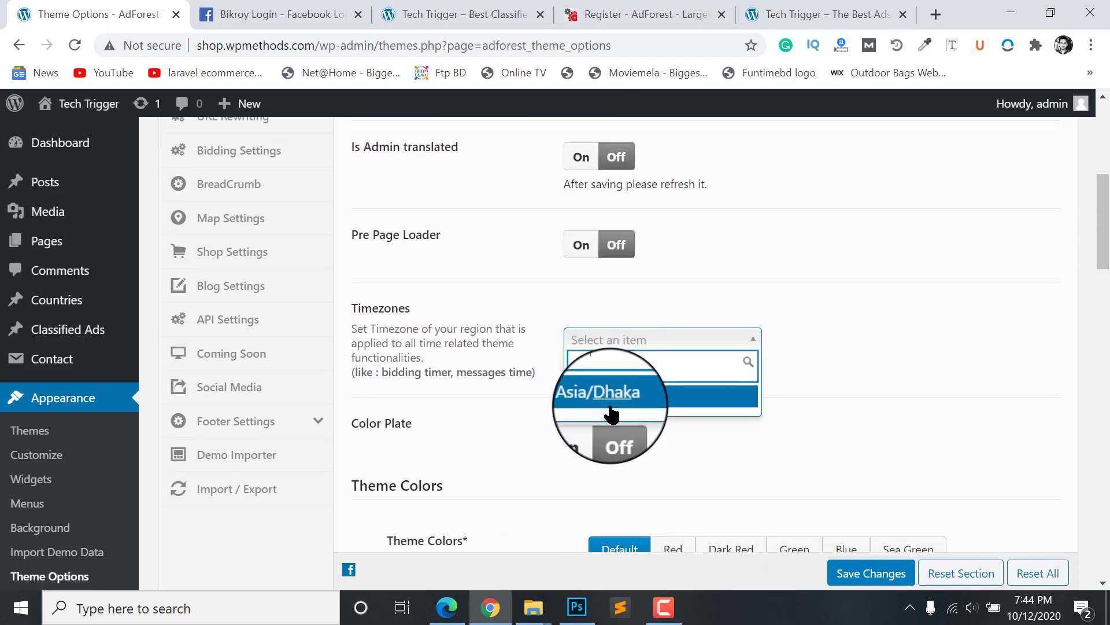
{"action": "left_click", "coordinate": [610, 399]}
Step: Save the theme options and reload the profile page to confirm the admin bar is gone
{"action": "scroll", "coordinate": [636, 405], "scroll_direction": "down", "scroll_amount": 5}
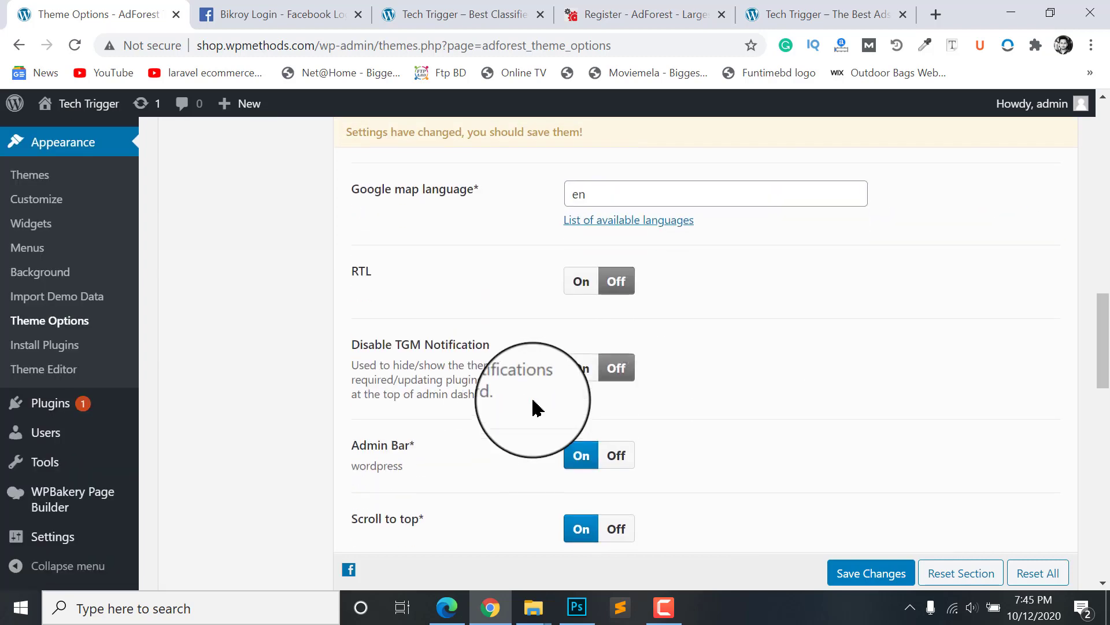
{"action": "scroll", "coordinate": [533, 408], "scroll_direction": "down", "scroll_amount": 2}
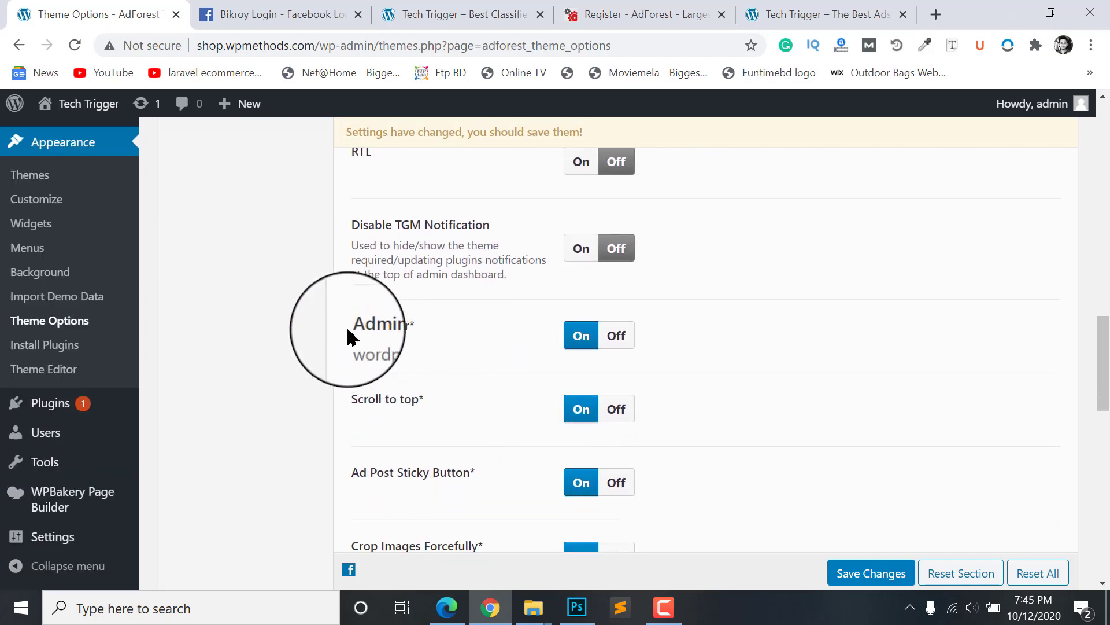
{"action": "left_click", "coordinate": [877, 575]}
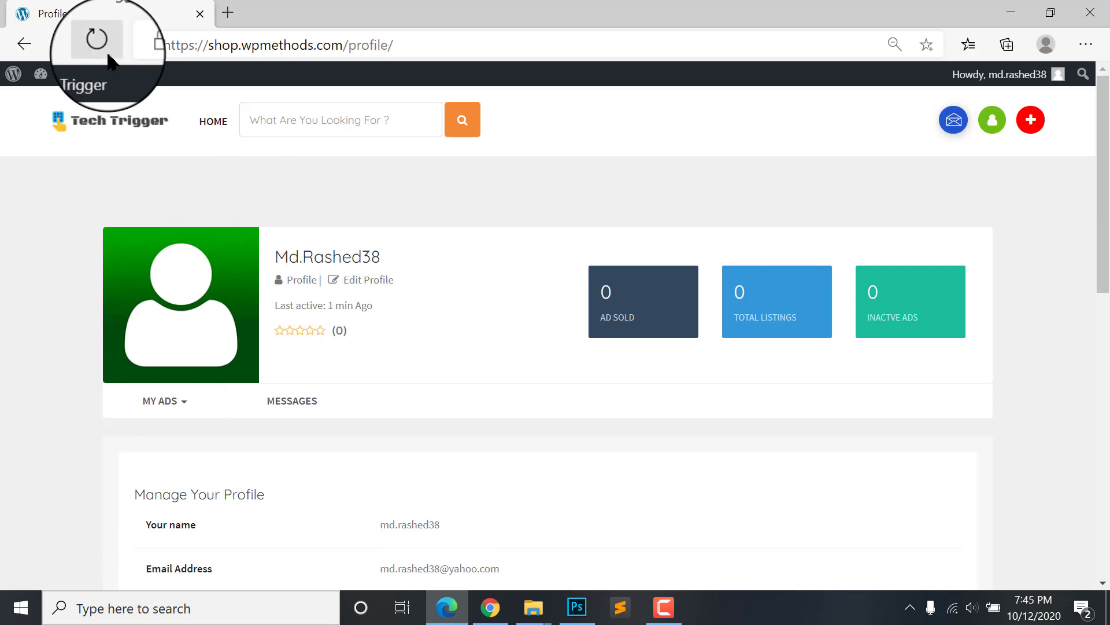
{"action": "left_click", "coordinate": [100, 44]}
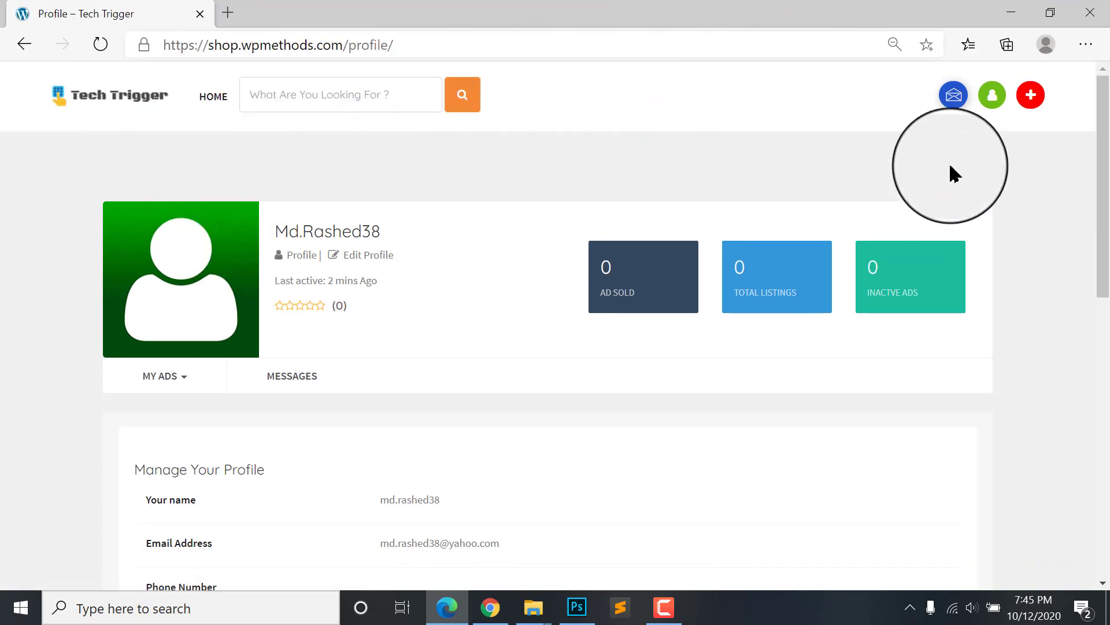
Step: Log out through the green user icon's LOGOUT option, then go back to Chrome
{"action": "left_click", "coordinate": [993, 96]}
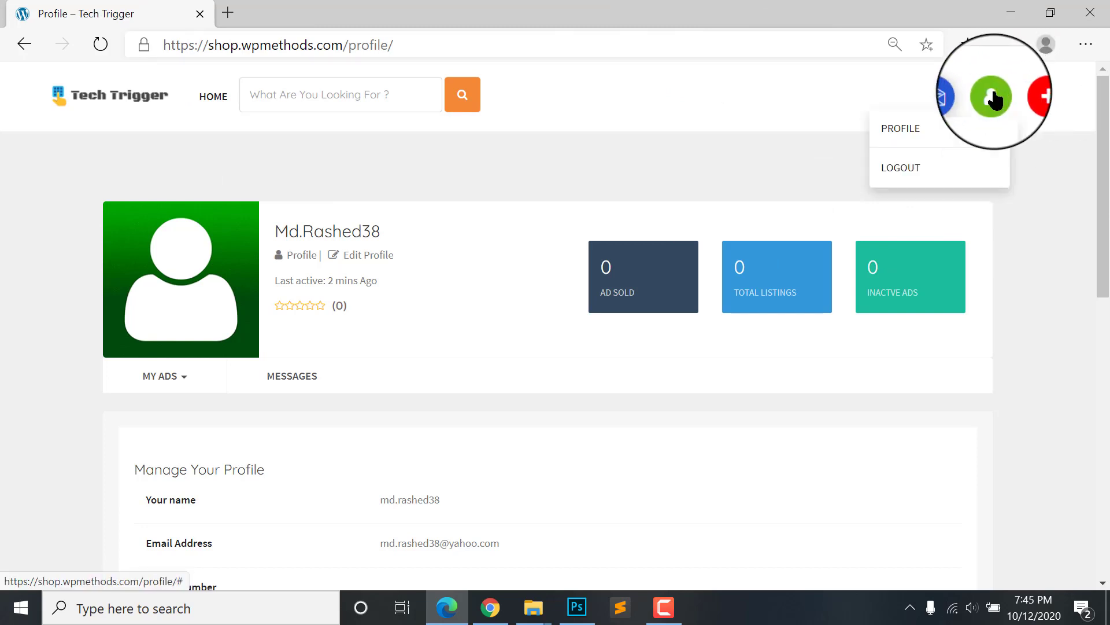
{"action": "left_click", "coordinate": [907, 168]}
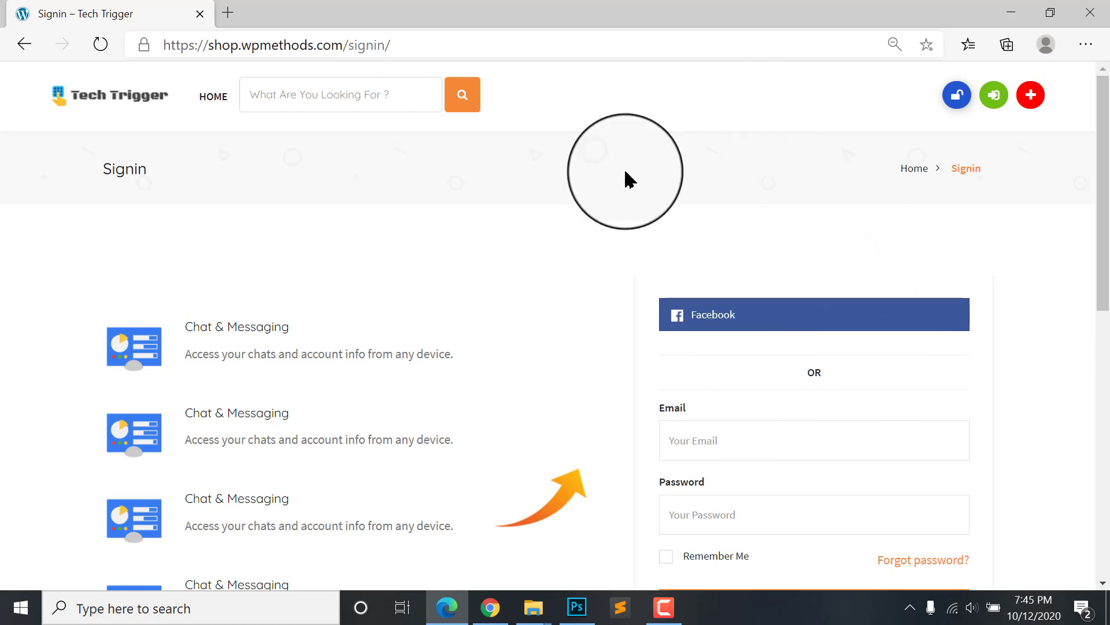
{"action": "left_click", "coordinate": [447, 606]}
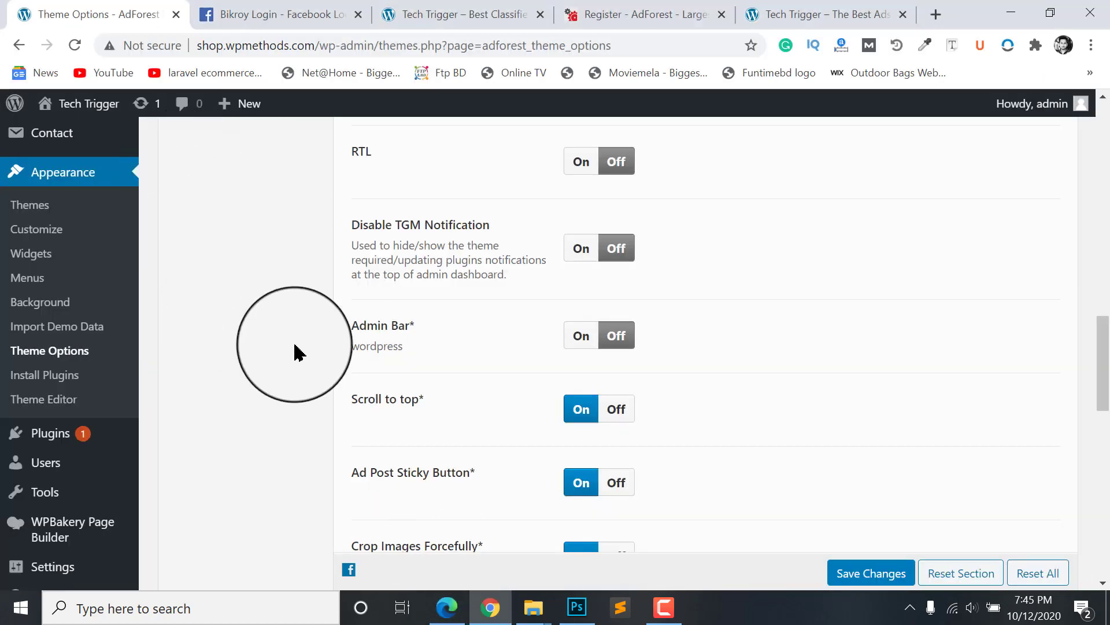
Step: In API Settings, copy the link address of the Gmail Client ID 'How to Find it' link
{"action": "scroll", "coordinate": [399, 318], "scroll_direction": "up", "scroll_amount": 3}
{"action": "scroll", "coordinate": [173, 370], "scroll_direction": "down", "scroll_amount": 2}
{"action": "scroll", "coordinate": [345, 386], "scroll_direction": "up", "scroll_amount": 1}
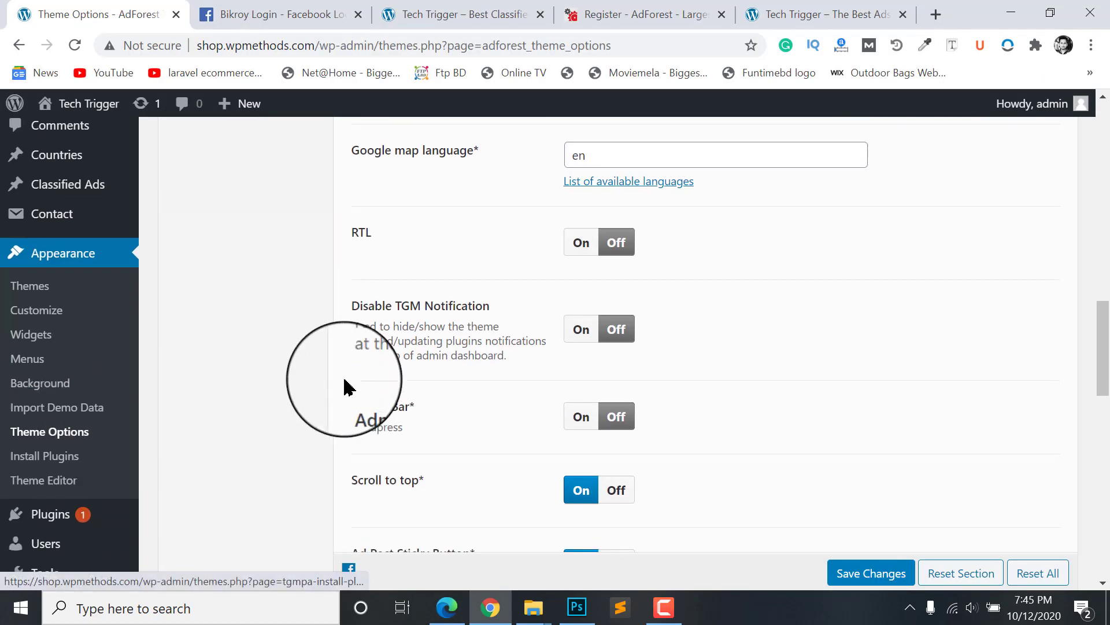
{"action": "scroll", "coordinate": [346, 387], "scroll_direction": "up", "scroll_amount": 10}
{"action": "scroll", "coordinate": [230, 347], "scroll_direction": "down", "scroll_amount": 2}
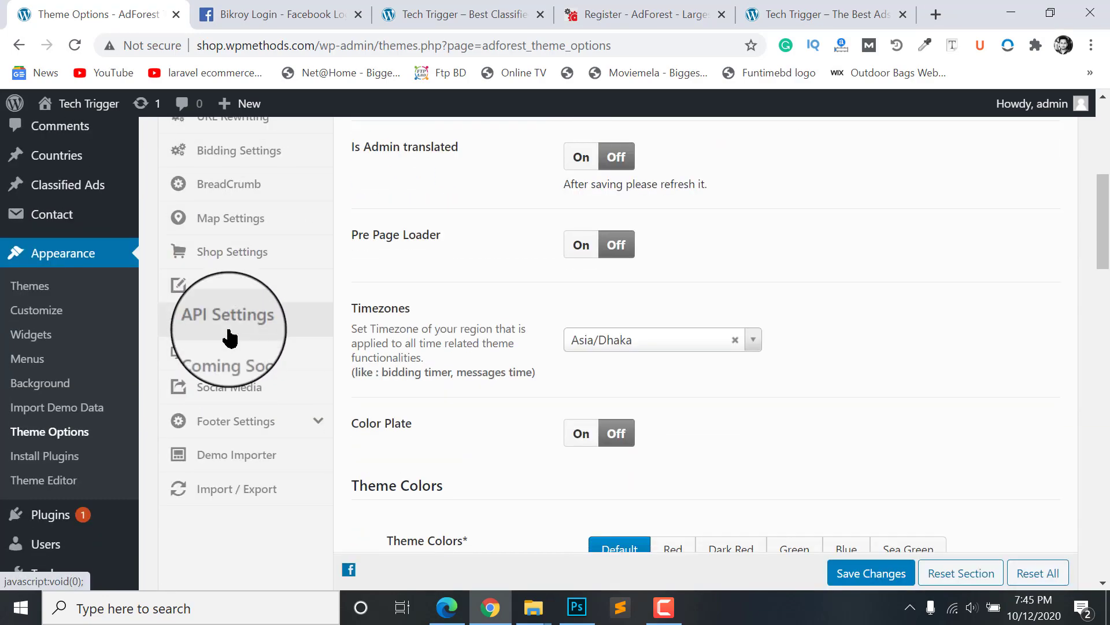
{"action": "left_click", "coordinate": [230, 329]}
{"action": "scroll", "coordinate": [596, 359], "scroll_direction": "up", "scroll_amount": 5}
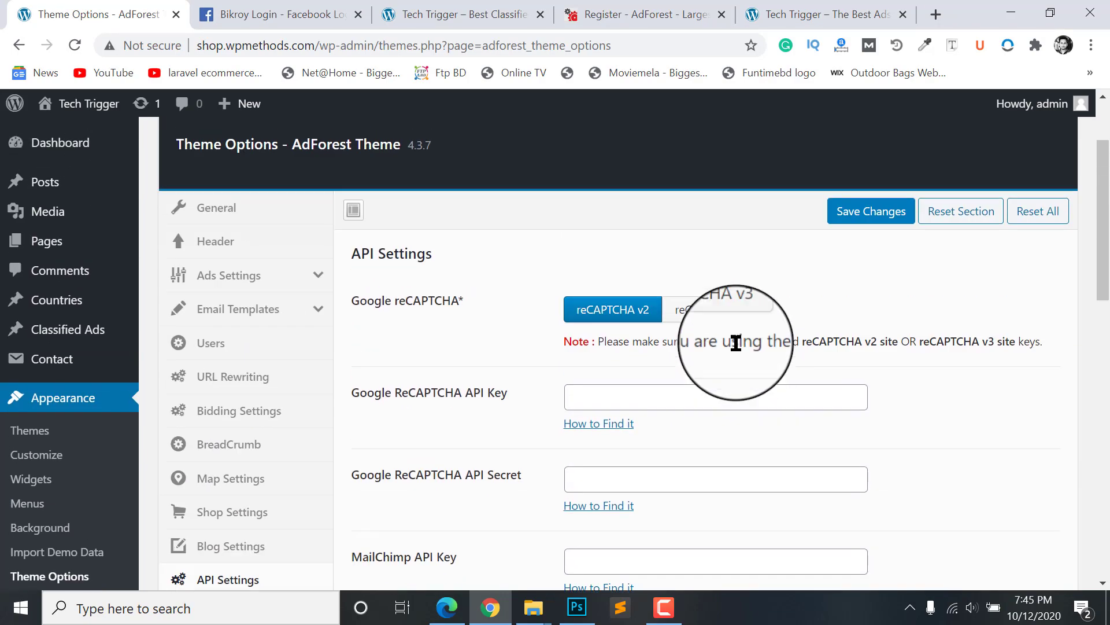
{"action": "scroll", "coordinate": [717, 335], "scroll_direction": "down", "scroll_amount": 8}
{"action": "scroll", "coordinate": [686, 318], "scroll_direction": "up", "scroll_amount": 2}
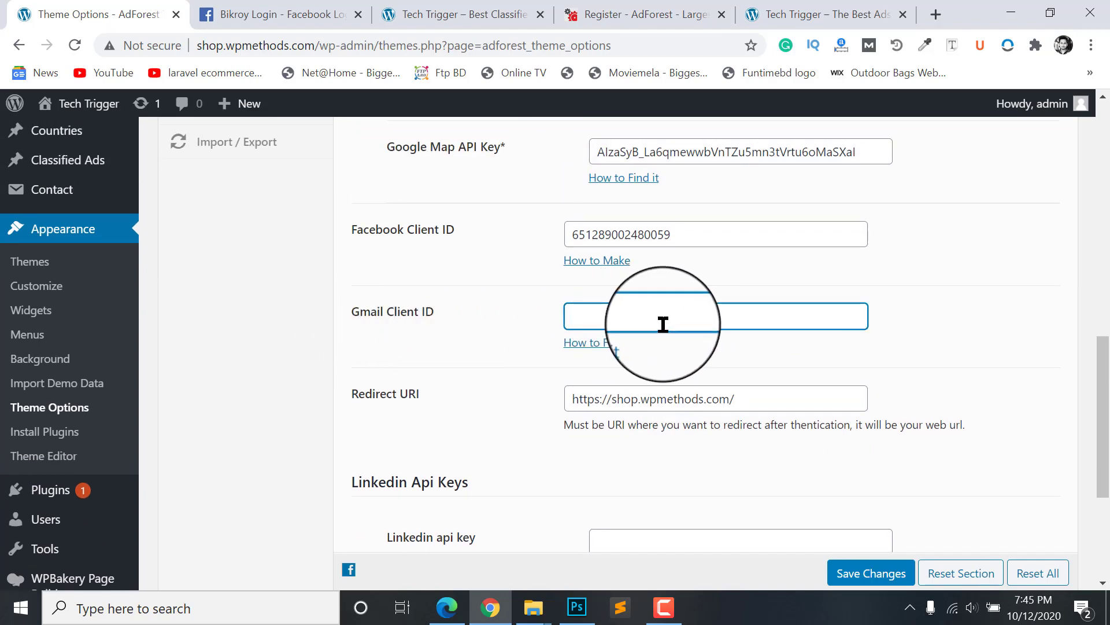
{"action": "right_click", "coordinate": [601, 350]}
{"action": "left_click", "coordinate": [622, 448]}
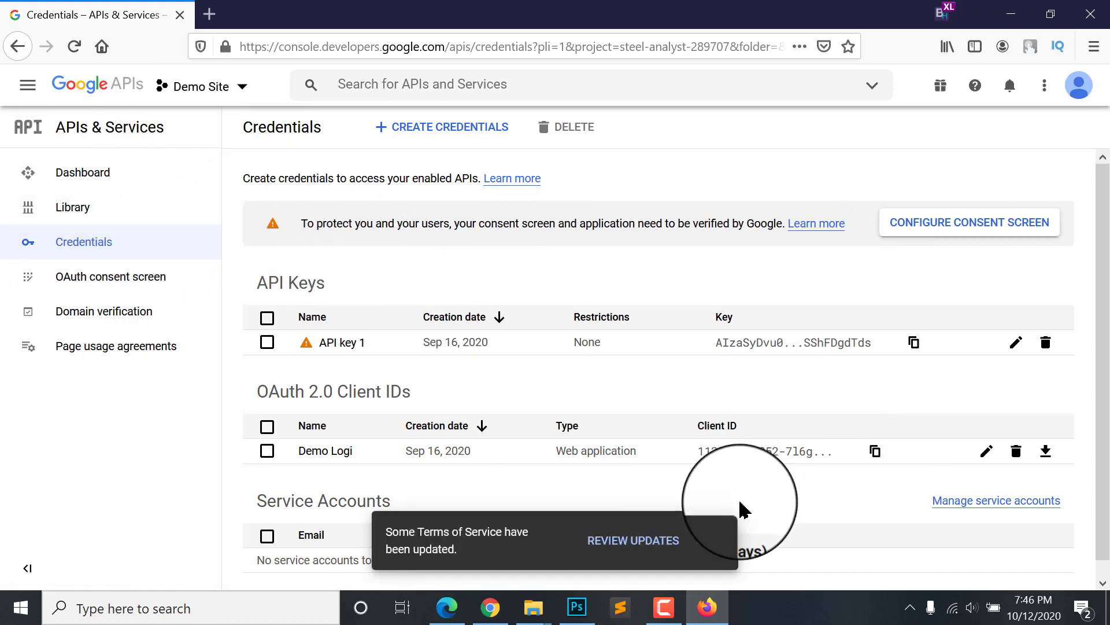
Step: Create a new Google Cloud project named Bikroy Login
{"action": "left_click", "coordinate": [714, 541]}
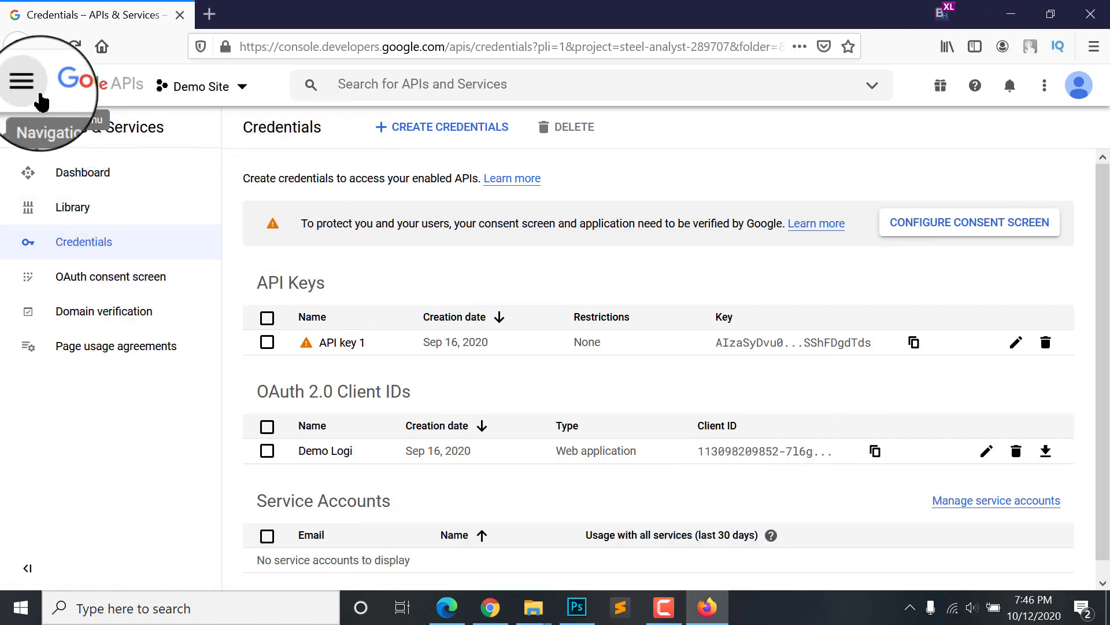
{"action": "left_click", "coordinate": [190, 89]}
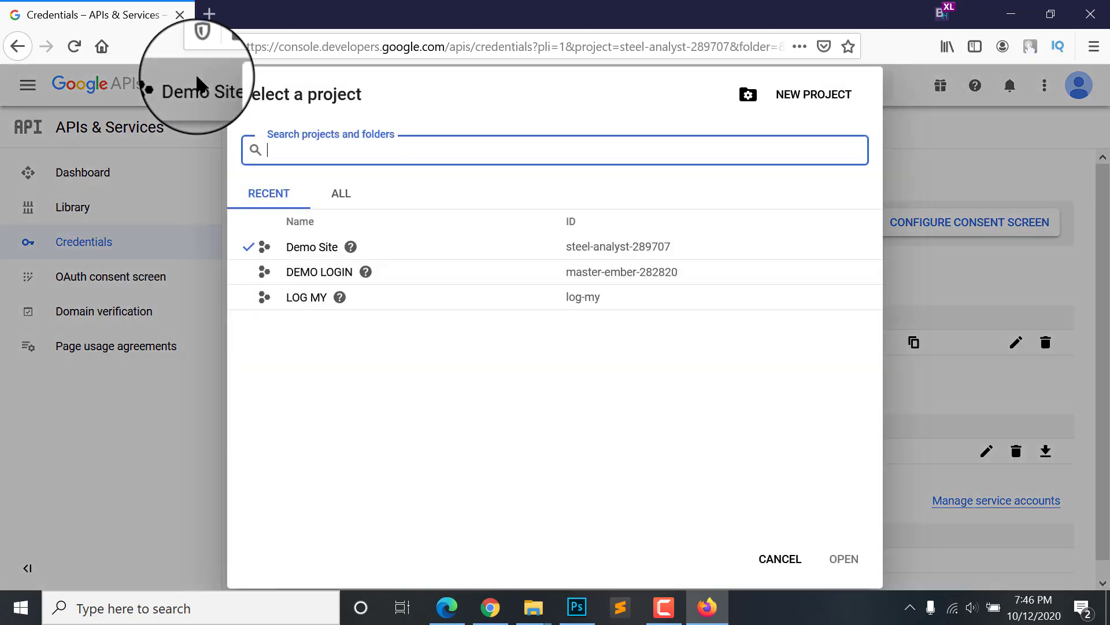
{"action": "left_click", "coordinate": [775, 559]}
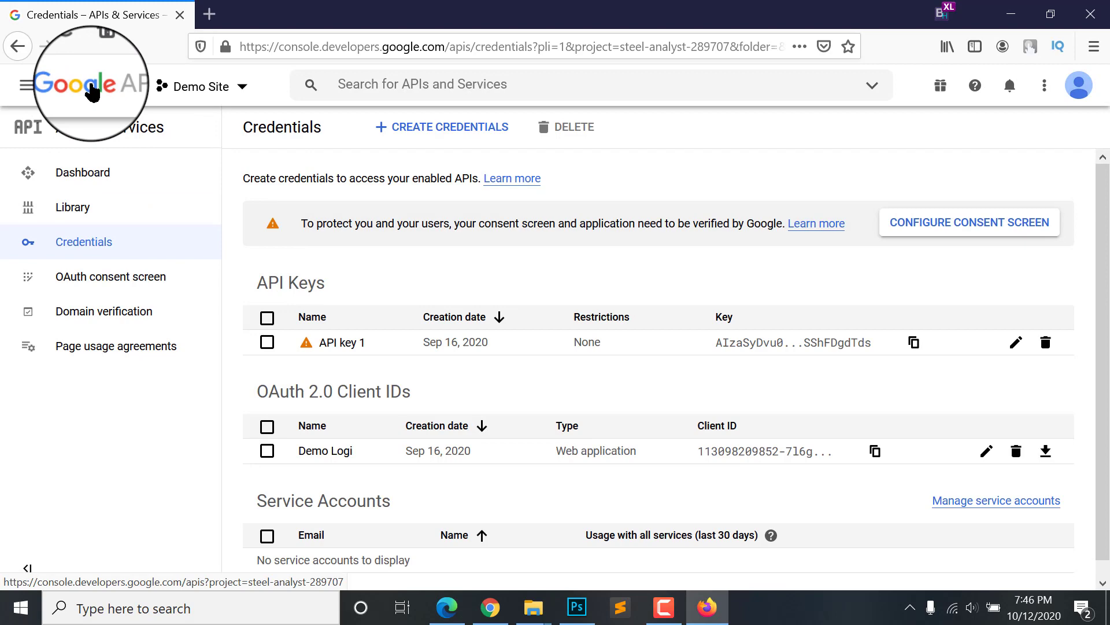
{"action": "left_click", "coordinate": [212, 88]}
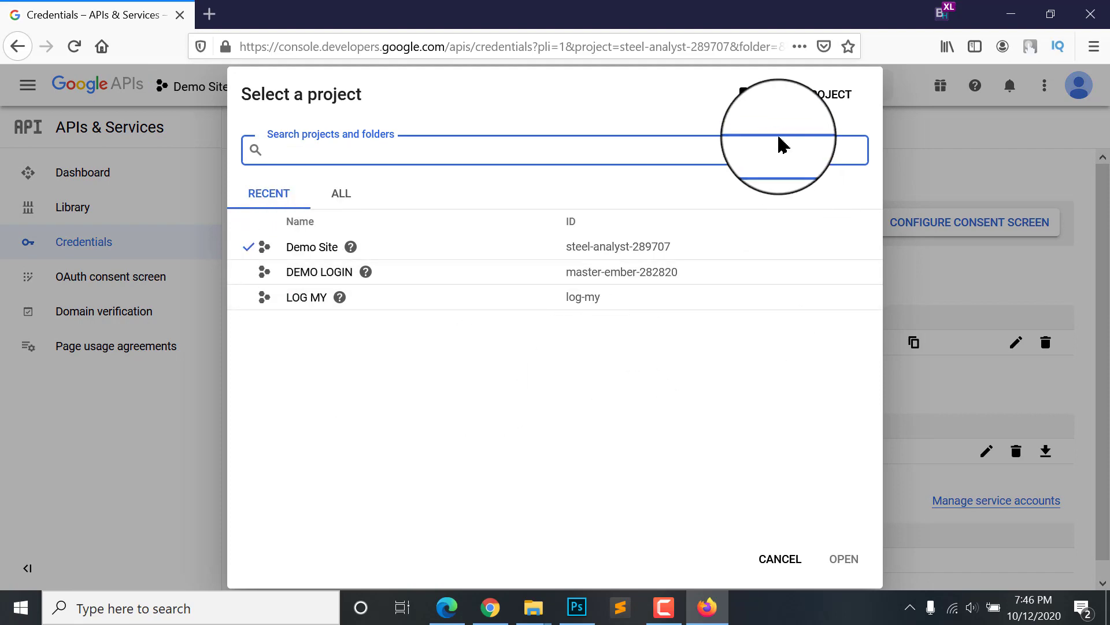
{"action": "left_click", "coordinate": [801, 97]}
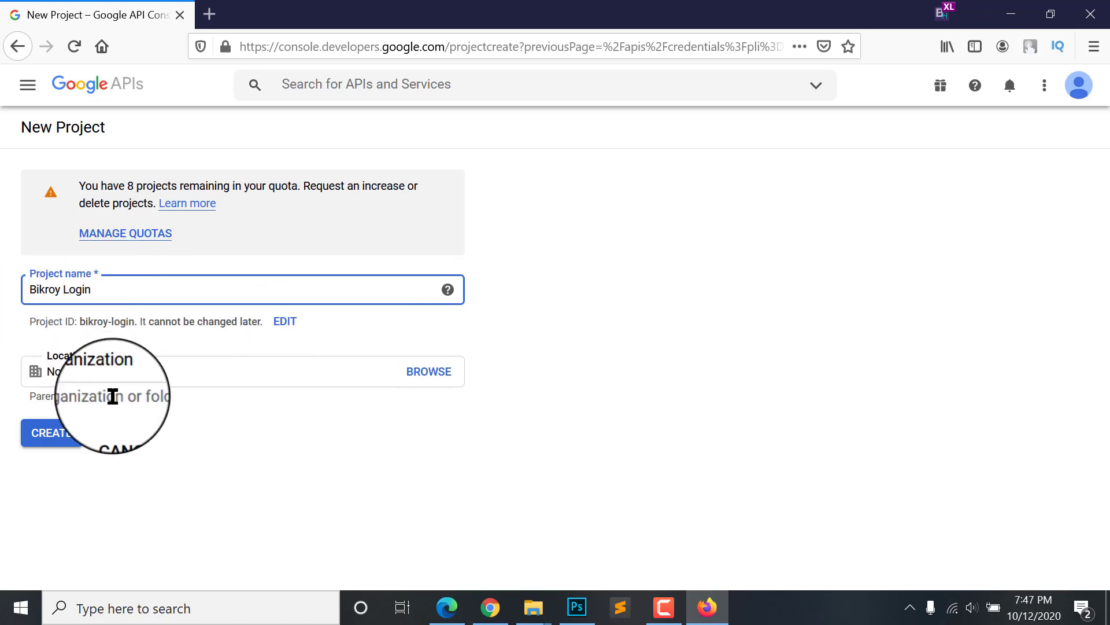
{"action": "left_click", "coordinate": [55, 441]}
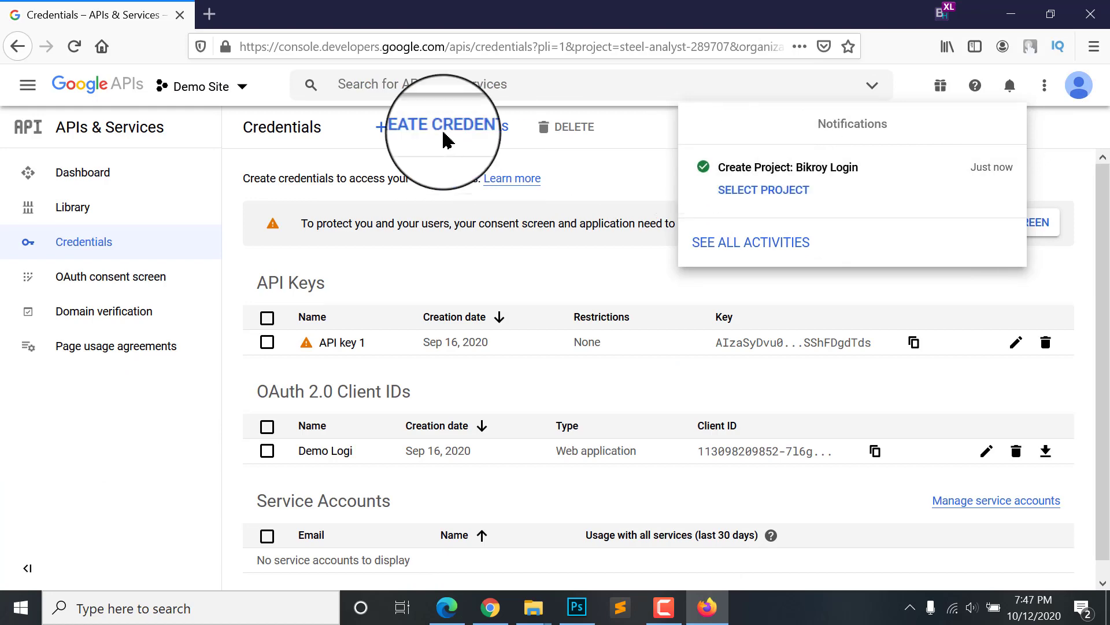
Step: Switch the project selector to Bikroy Login
{"action": "left_click", "coordinate": [180, 87]}
{"action": "left_click", "coordinate": [236, 90]}
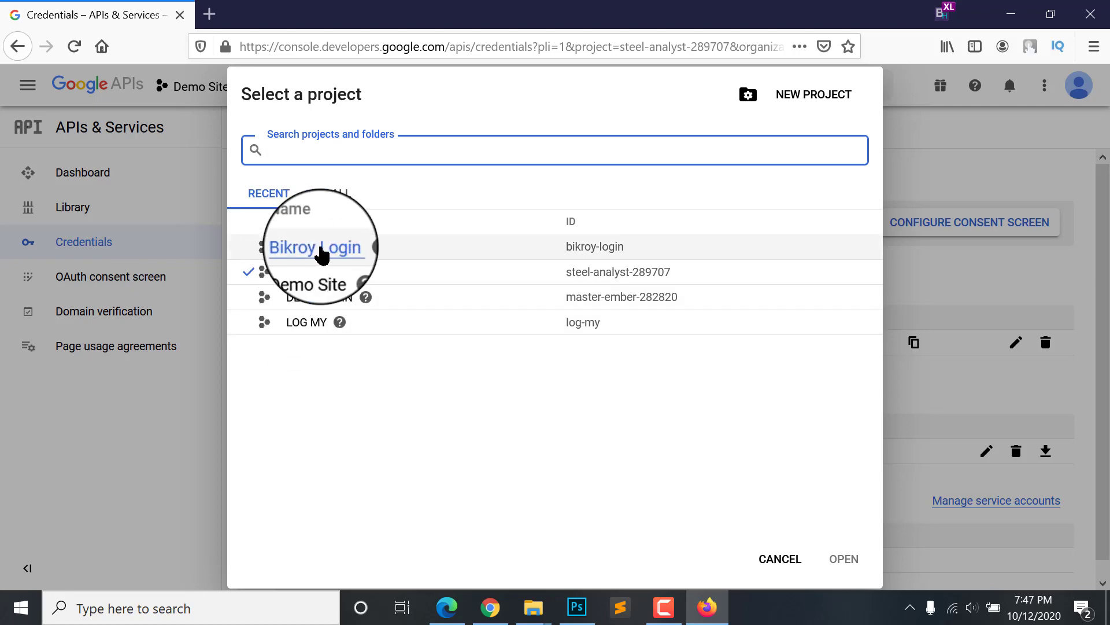
{"action": "left_click", "coordinate": [315, 247]}
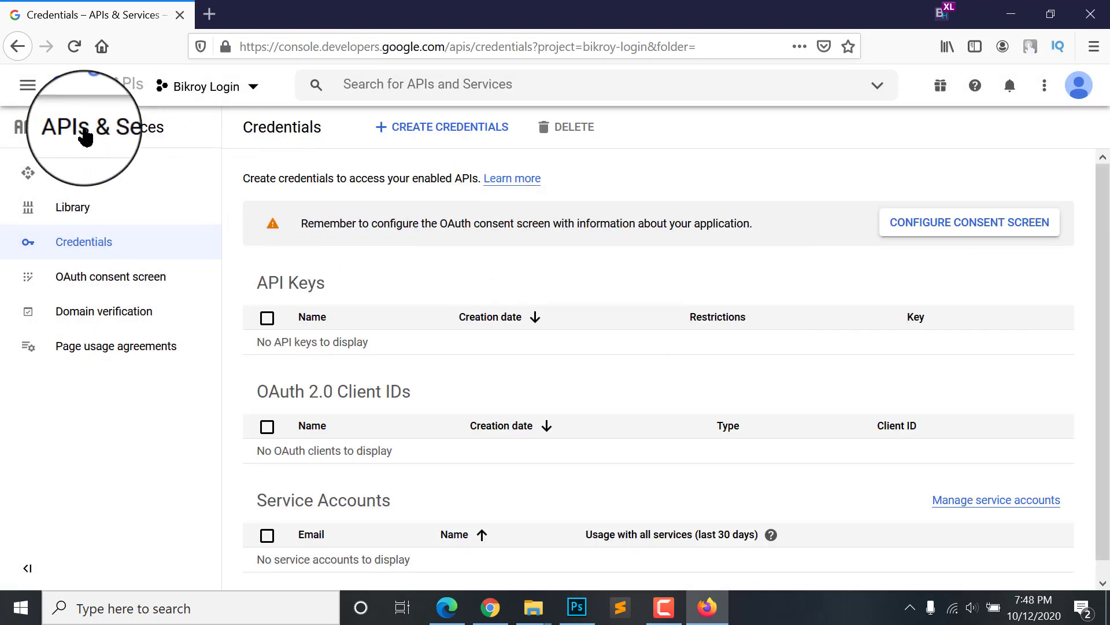
Step: Reload Bikroy Login's Credentials, then register an External-user OAuth consent screen and open its app information form
{"action": "left_click", "coordinate": [75, 243]}
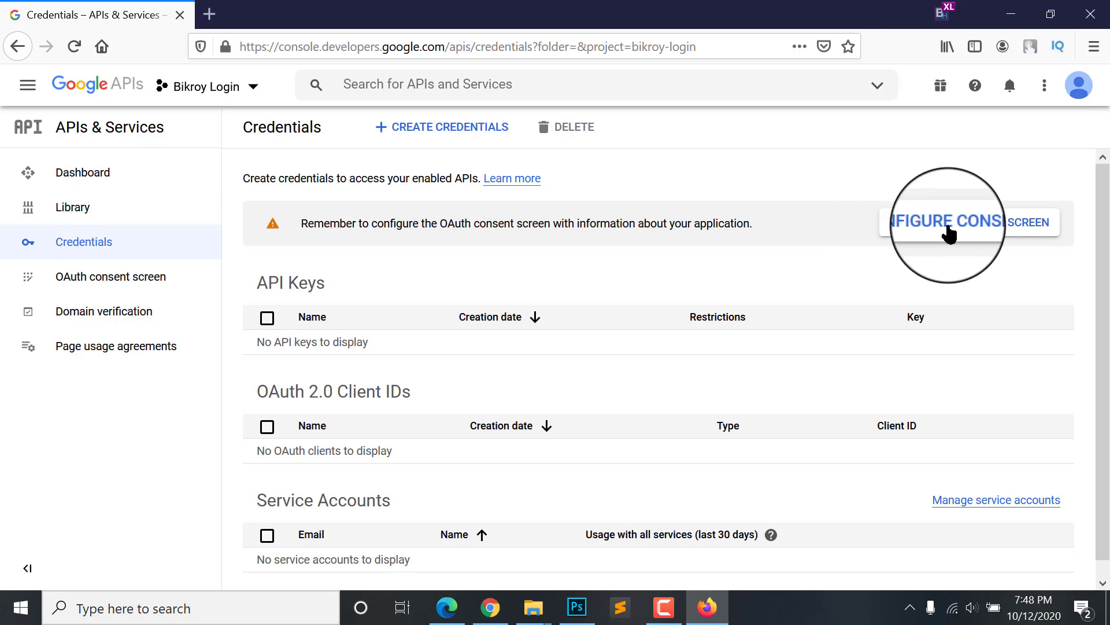
{"action": "left_click", "coordinate": [979, 231]}
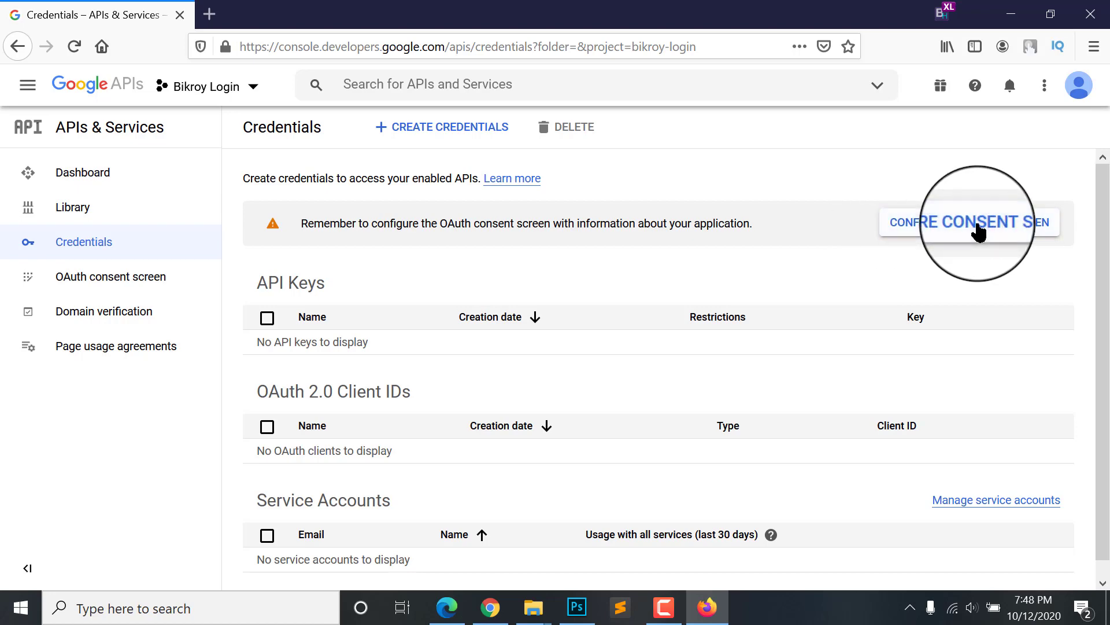
{"action": "left_click", "coordinate": [248, 345]}
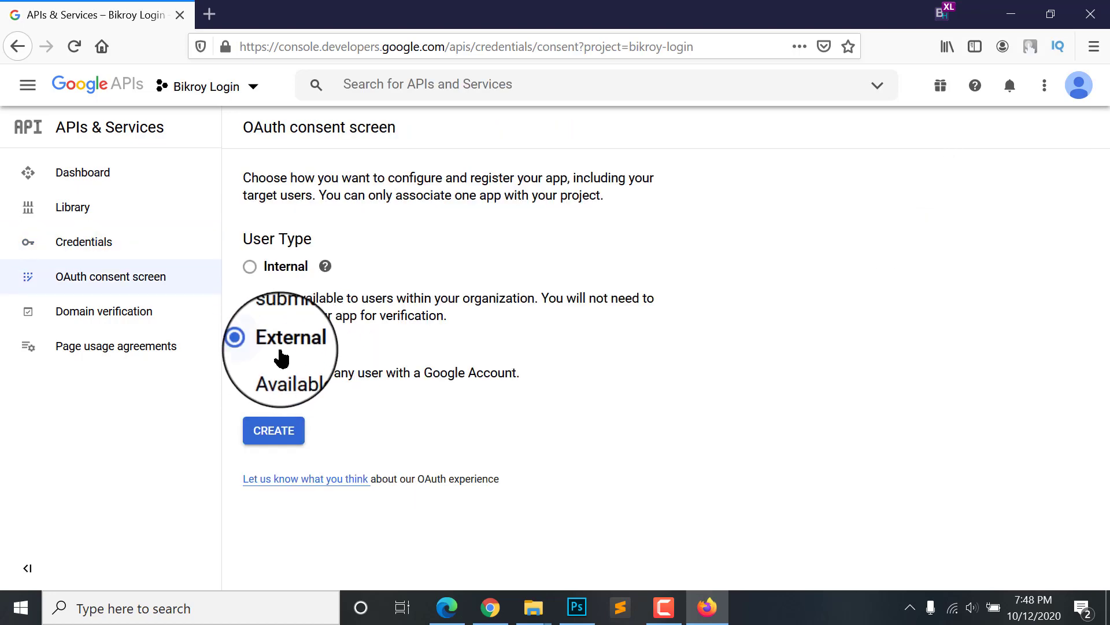
{"action": "left_click", "coordinate": [272, 443]}
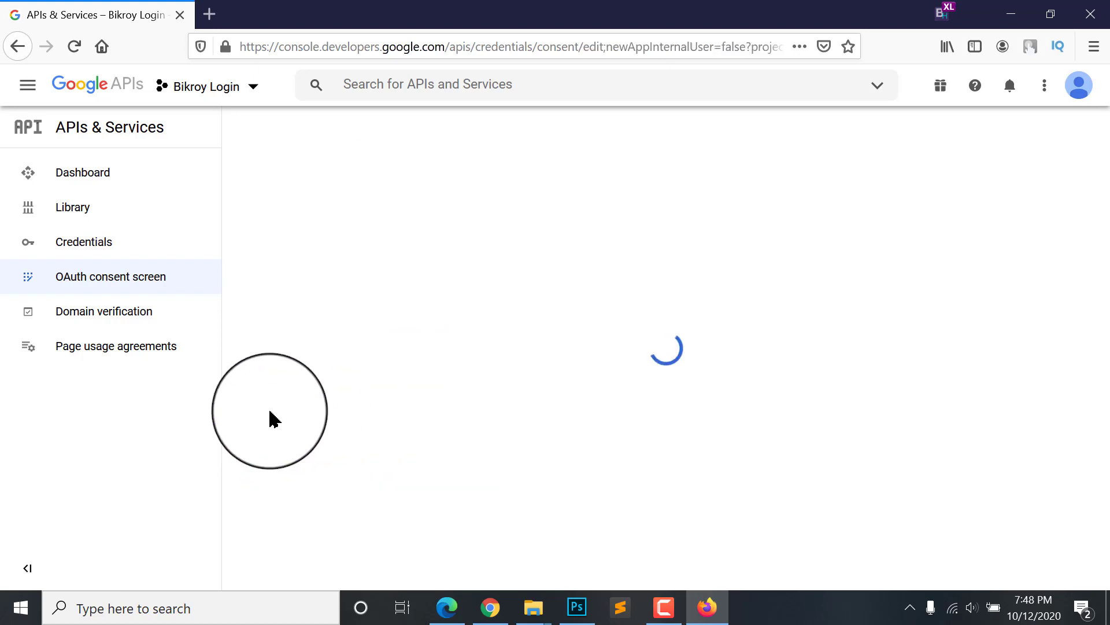
{"action": "left_click", "coordinate": [328, 347]}
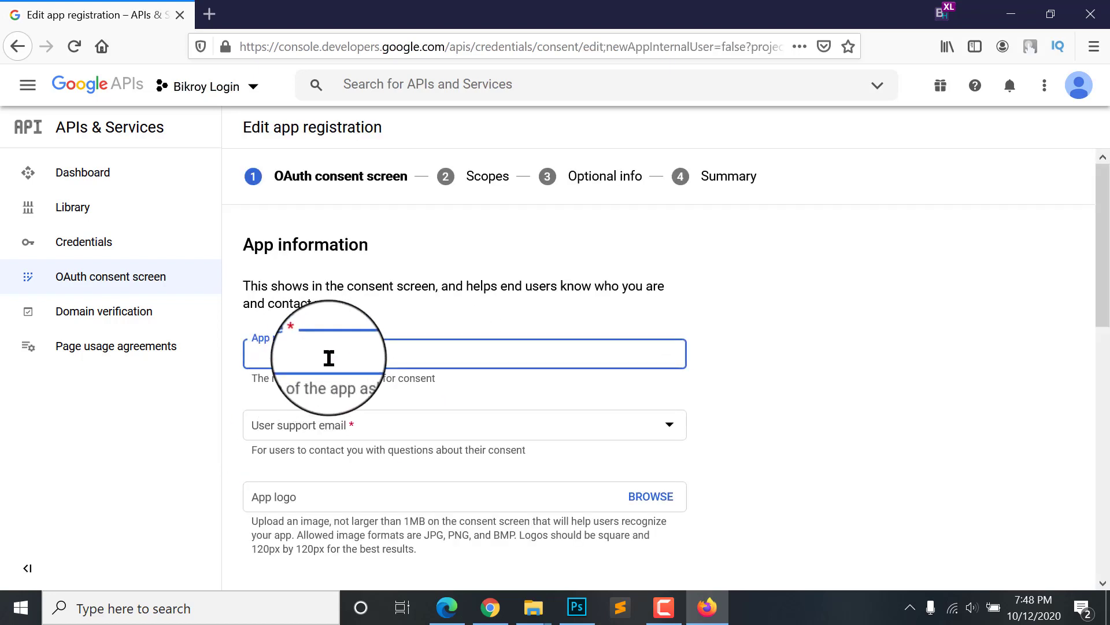
Step: Enter Bikroy Login as the app name and choose the account address as user support email
{"action": "scroll", "coordinate": [447, 312], "scroll_direction": "down", "scroll_amount": 1}
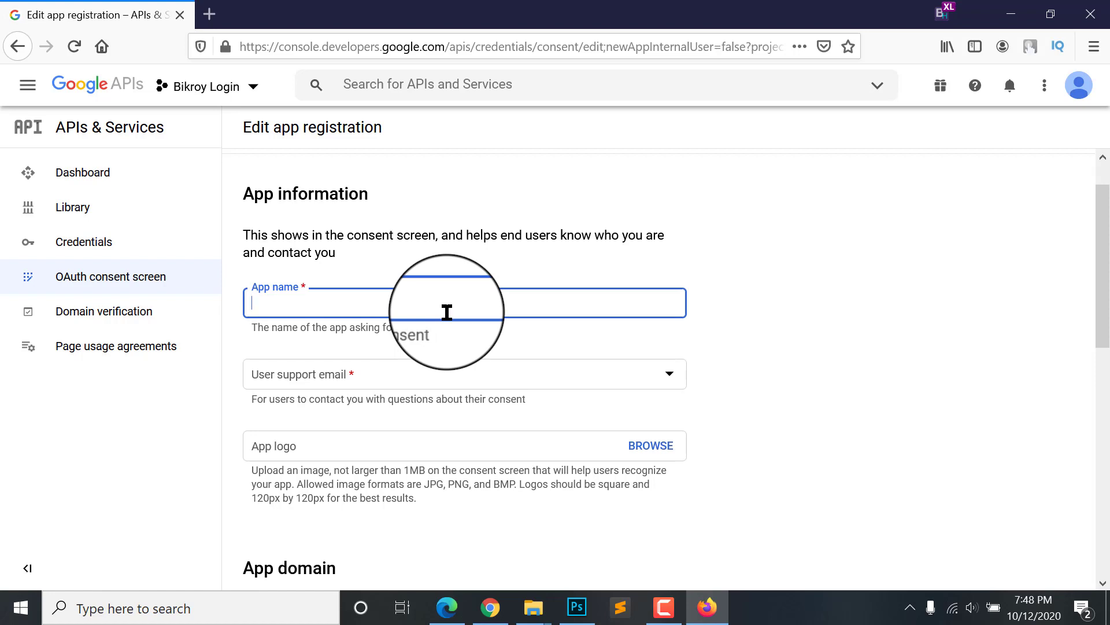
{"action": "type", "text": "Bikroy Login"}
{"action": "left_click", "coordinate": [359, 374]}
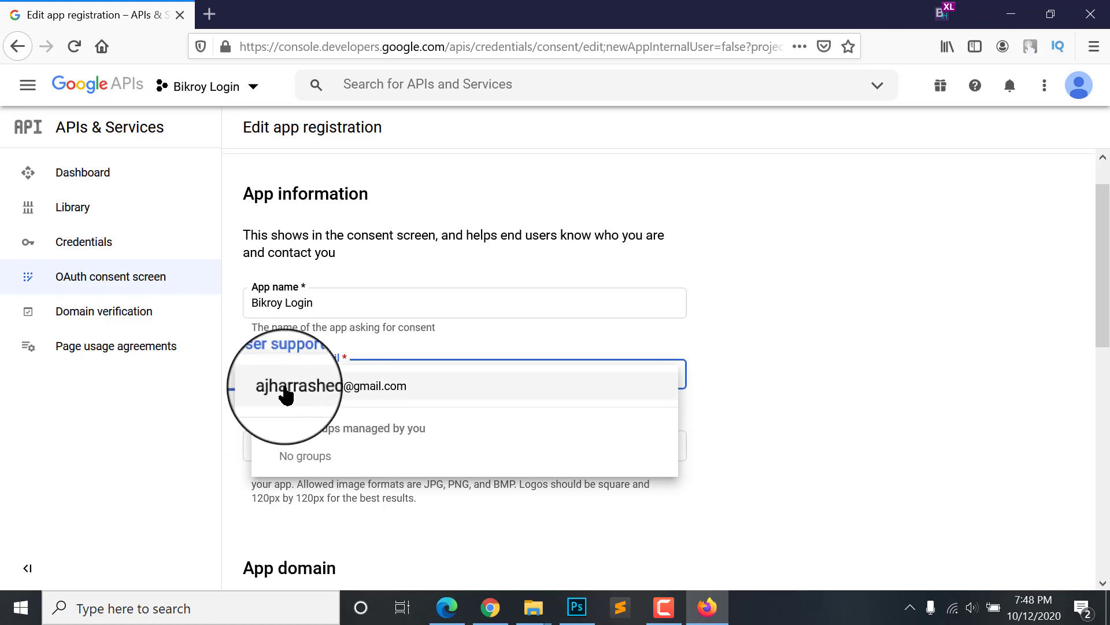
{"action": "left_click", "coordinate": [266, 385]}
Step: Scroll down to the App domain section and select the Application home page field
{"action": "scroll", "coordinate": [318, 364], "scroll_direction": "down", "scroll_amount": 2}
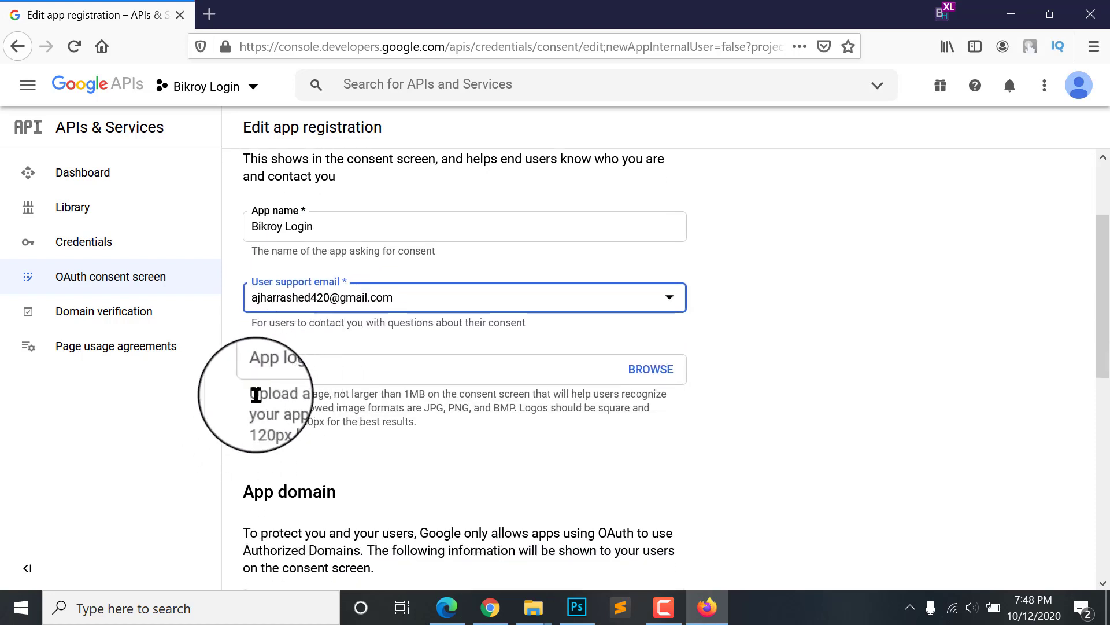
{"action": "scroll", "coordinate": [288, 307], "scroll_direction": "down", "scroll_amount": 1}
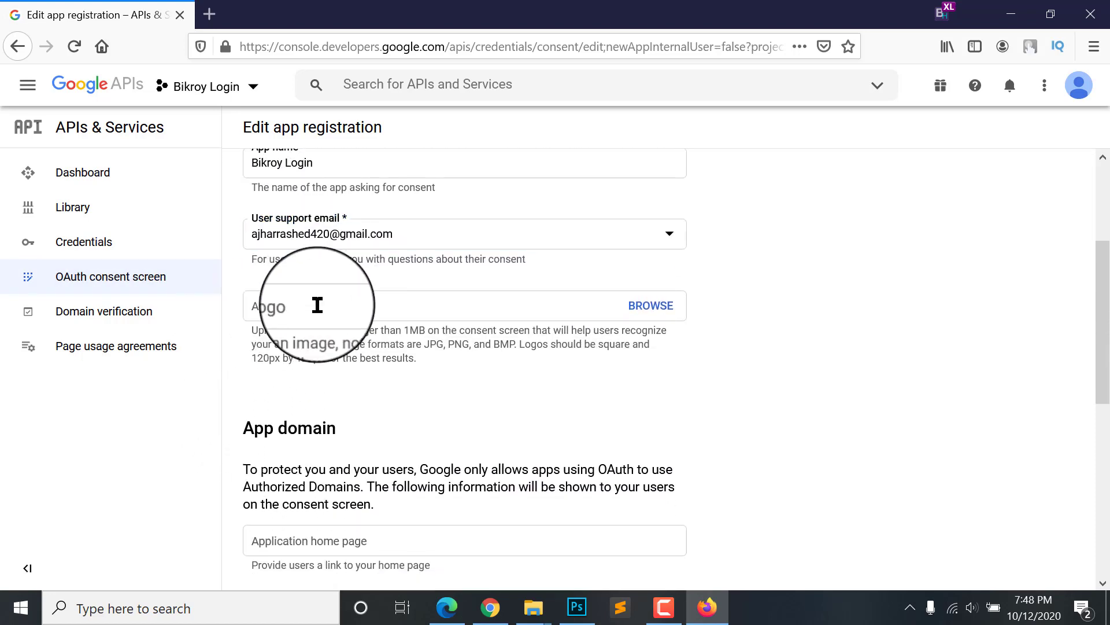
{"action": "scroll", "coordinate": [301, 295], "scroll_direction": "down", "scroll_amount": 1}
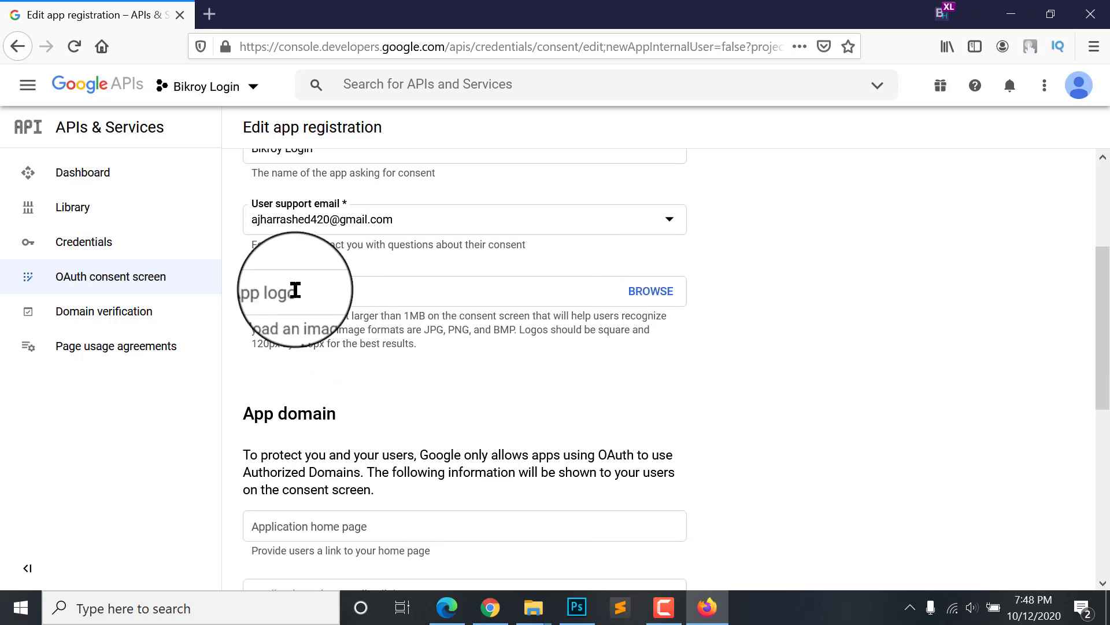
{"action": "scroll", "coordinate": [317, 287], "scroll_direction": "down", "scroll_amount": 2}
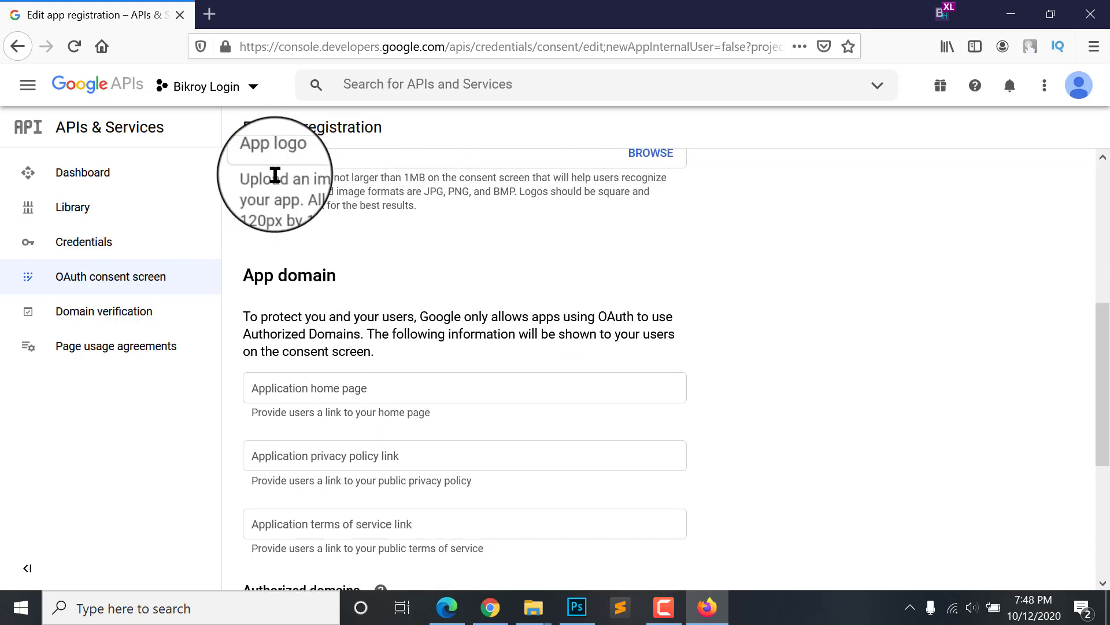
{"action": "scroll", "coordinate": [314, 296], "scroll_direction": "up", "scroll_amount": 1}
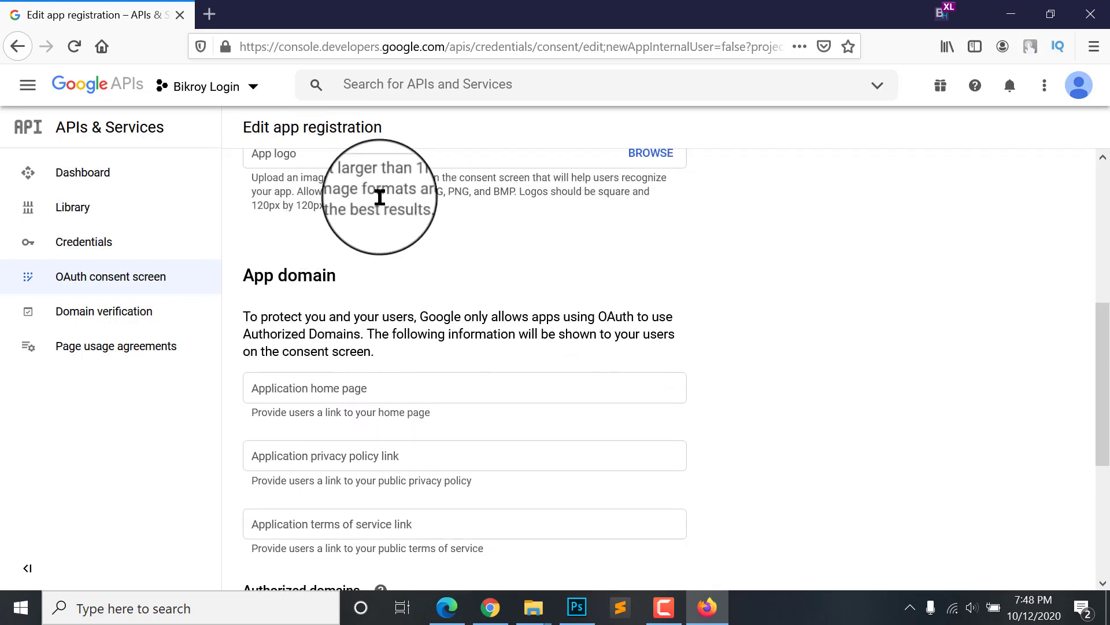
{"action": "scroll", "coordinate": [313, 232], "scroll_direction": "up", "scroll_amount": 1}
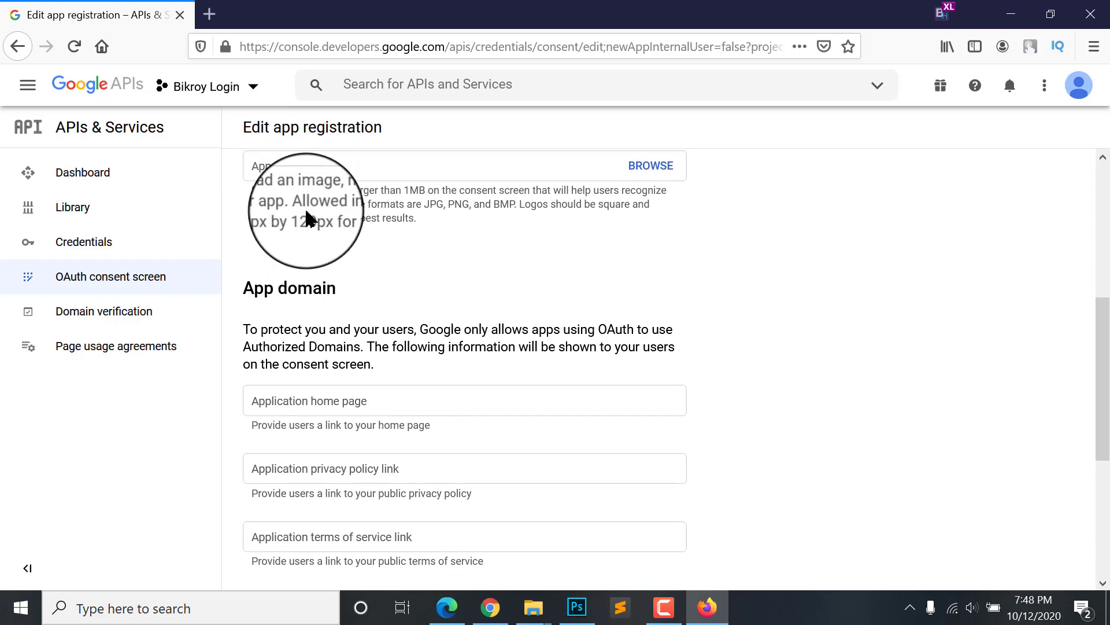
{"action": "scroll", "coordinate": [306, 214], "scroll_direction": "down", "scroll_amount": 2}
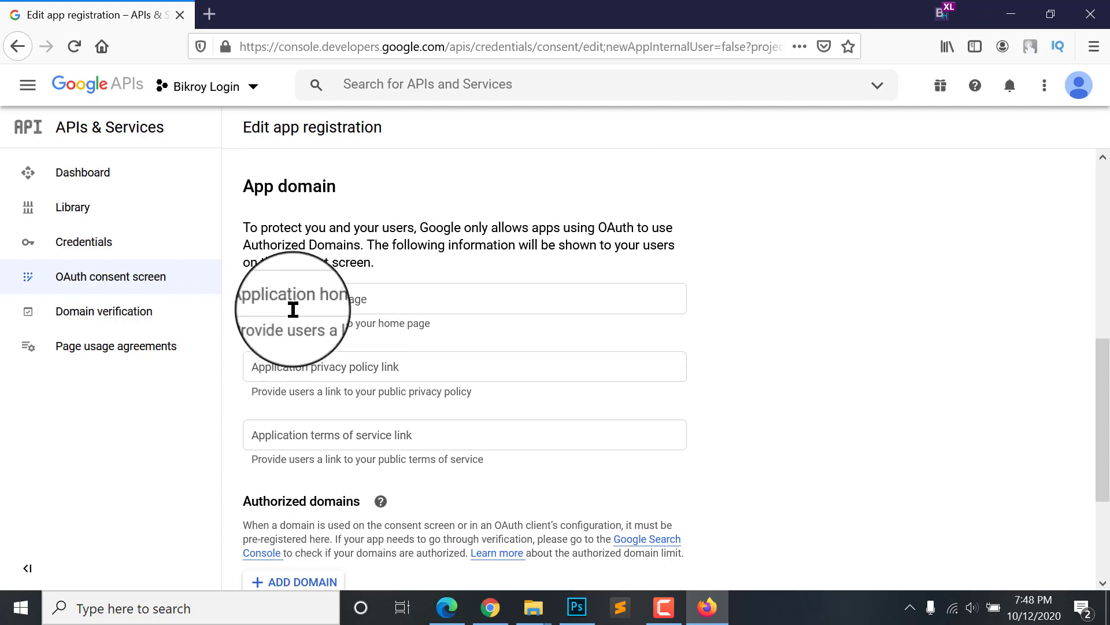
{"action": "scroll", "coordinate": [283, 185], "scroll_direction": "down", "scroll_amount": 1}
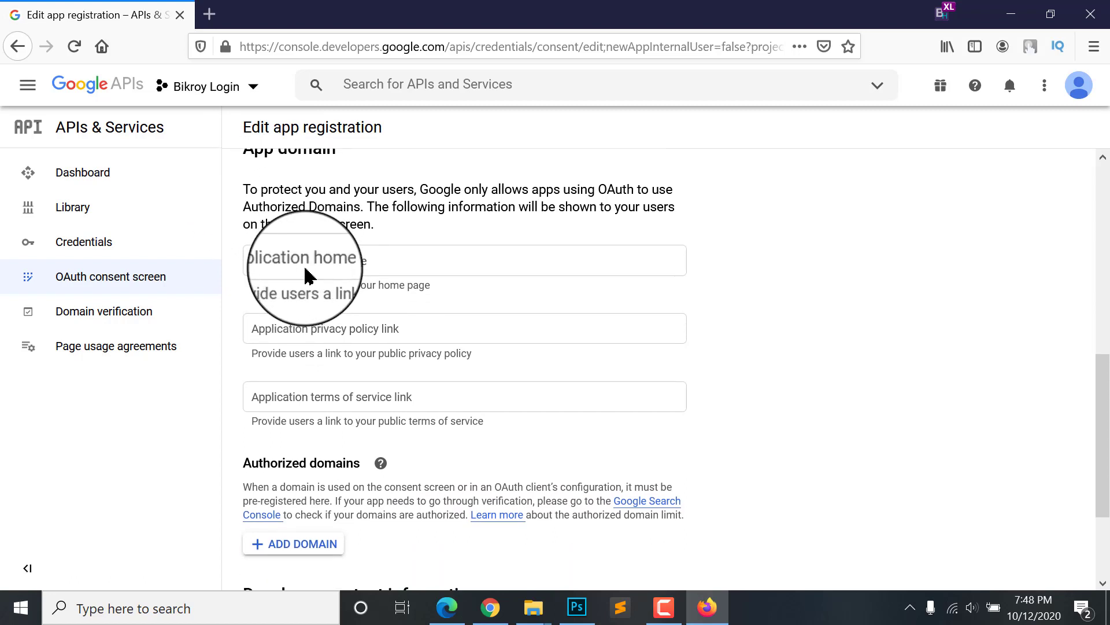
{"action": "left_click", "coordinate": [297, 270]}
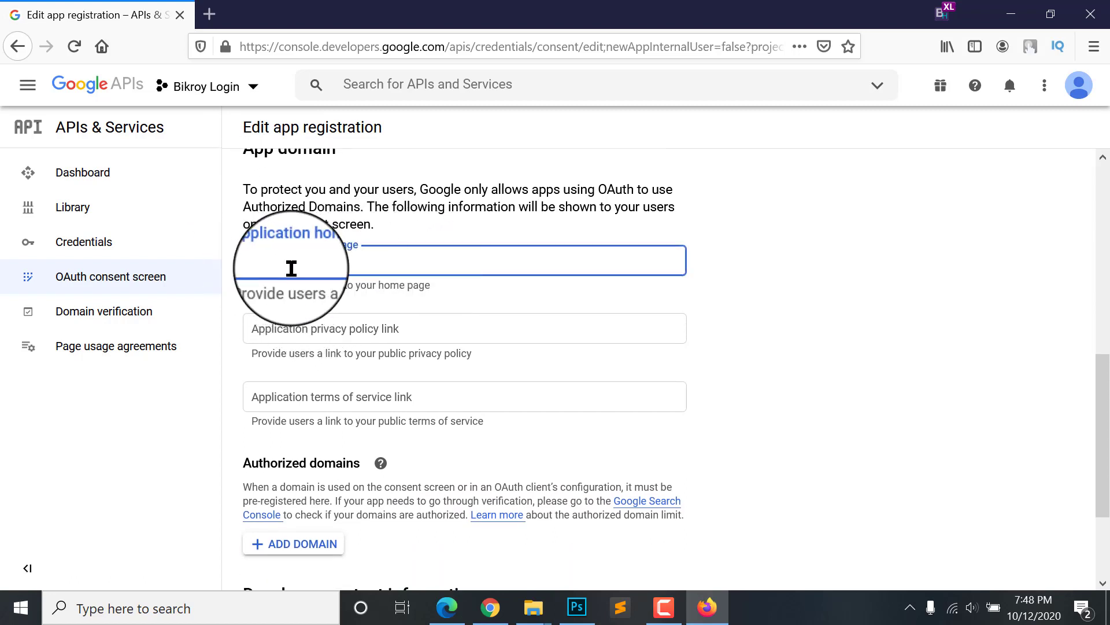
{"action": "left_click", "coordinate": [461, 609]}
{"action": "left_click", "coordinate": [339, 44]}
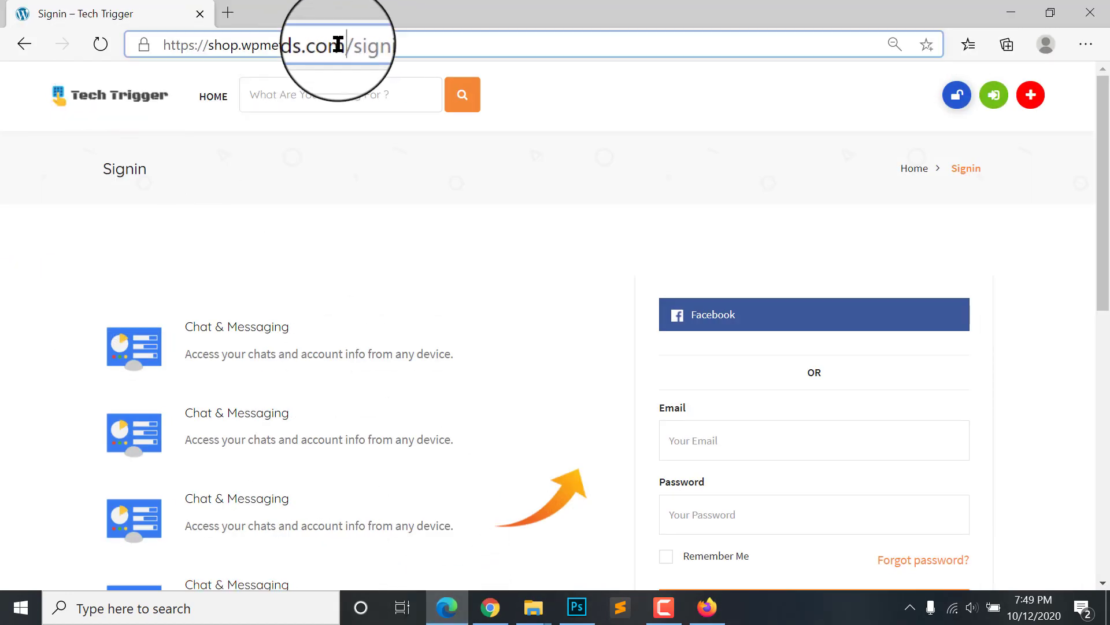
{"action": "left_click_drag", "start_coordinate": [339, 44], "coordinate": [61, 50]}
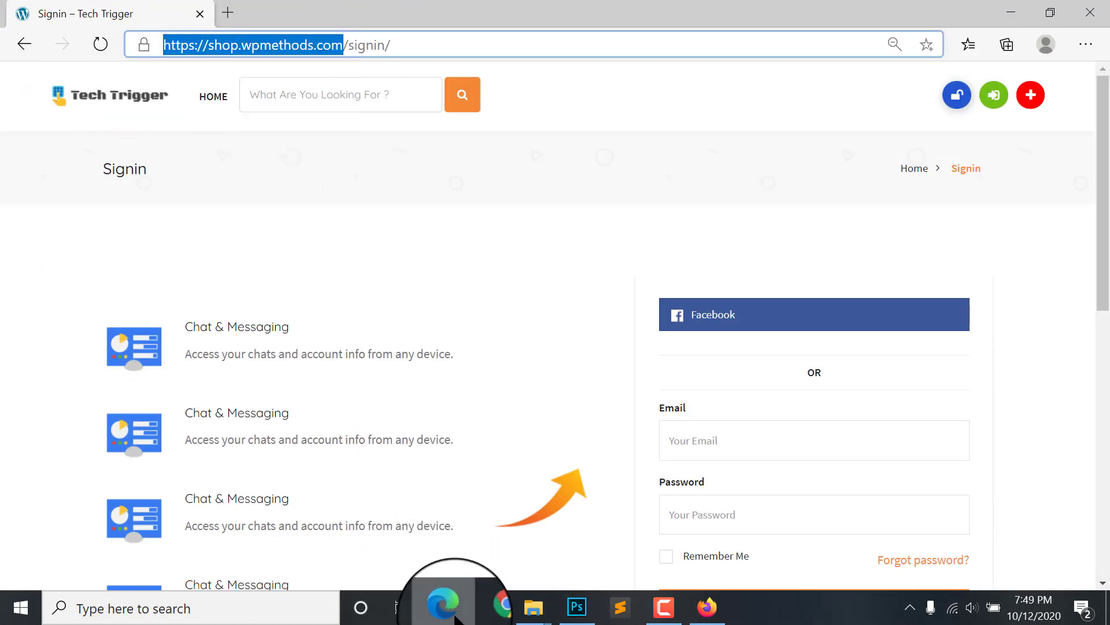
{"action": "left_click", "coordinate": [457, 614]}
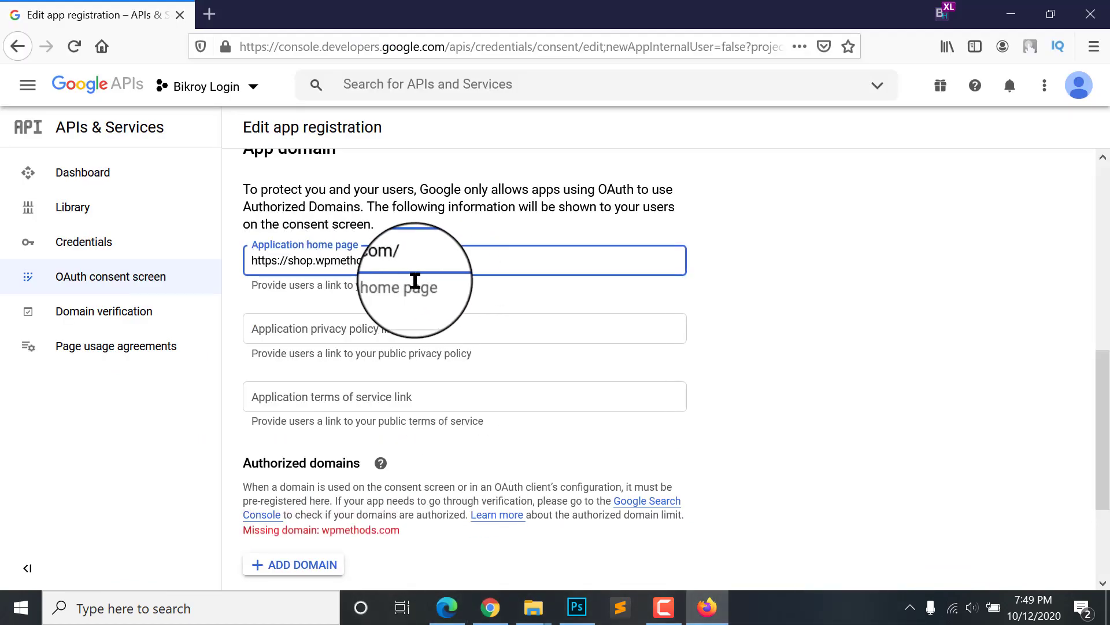
Step: Move between the privacy policy and terms of service link fields, leaving both empty
{"action": "left_click", "coordinate": [503, 322]}
{"action": "left_click", "coordinate": [347, 400]}
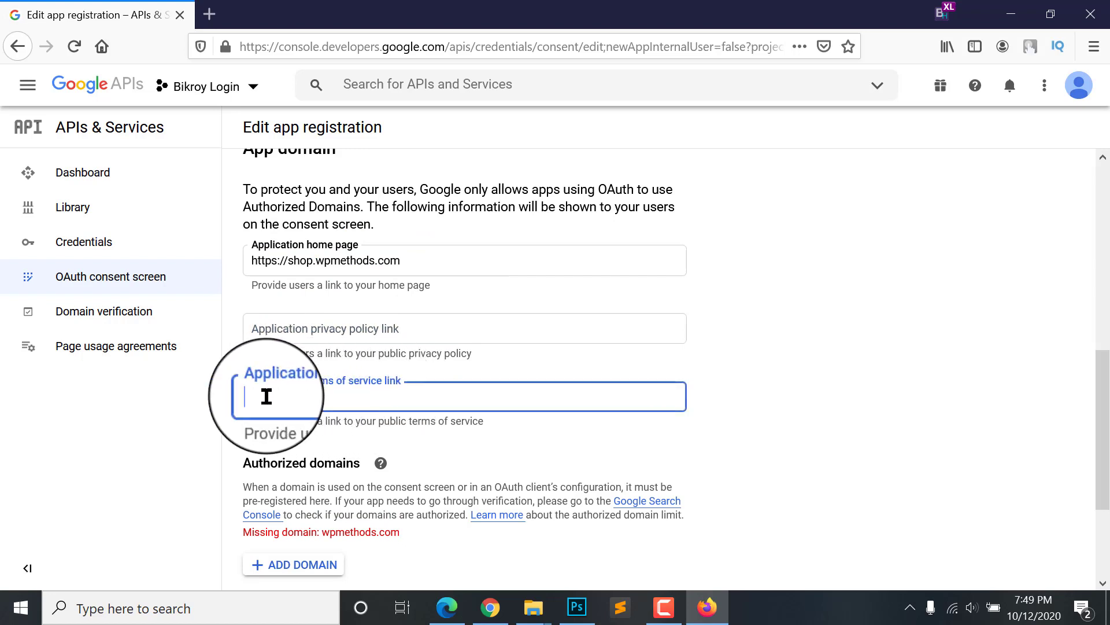
{"action": "scroll", "coordinate": [390, 392], "scroll_direction": "down", "scroll_amount": 1}
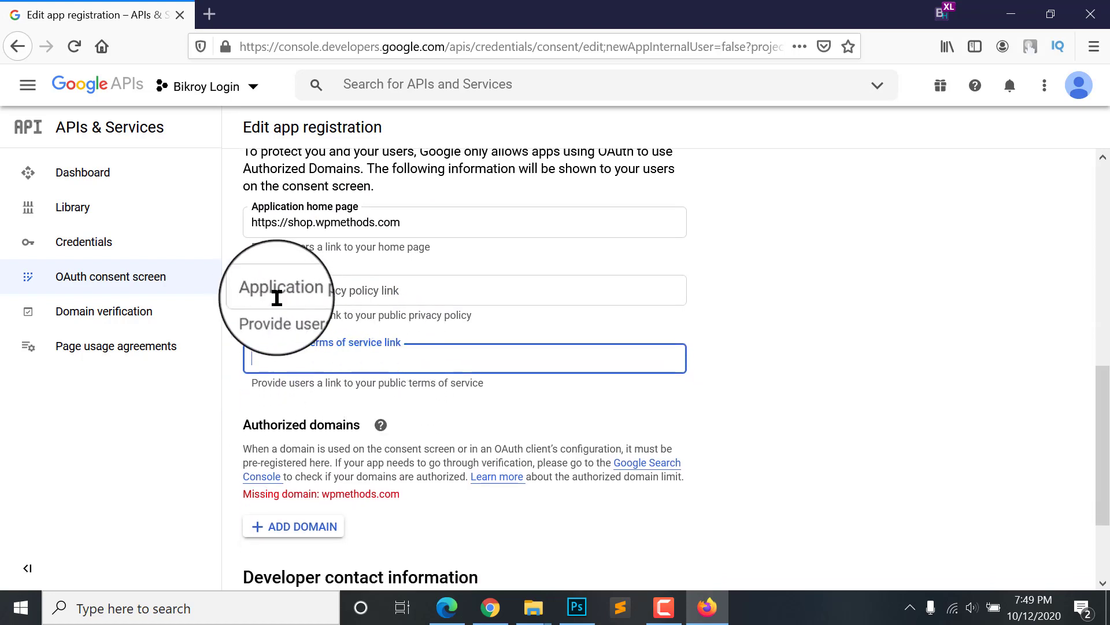
{"action": "left_click", "coordinate": [275, 292]}
{"action": "left_click", "coordinate": [322, 357]}
{"action": "left_click", "coordinate": [324, 295]}
{"action": "left_click", "coordinate": [320, 352]}
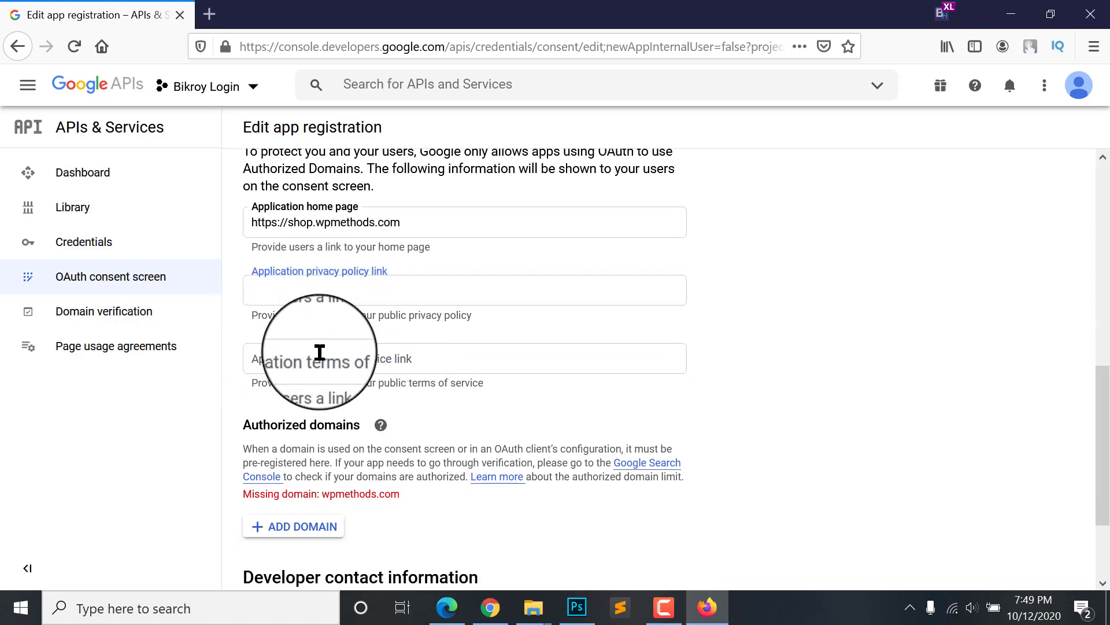
{"action": "left_click", "coordinate": [324, 291]}
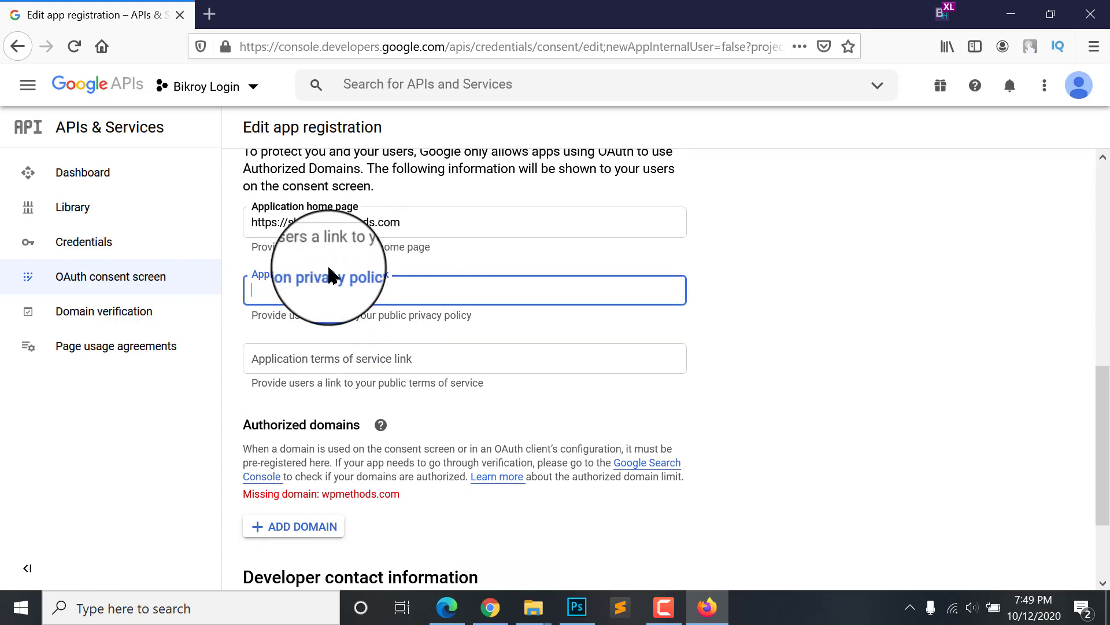
{"action": "left_click", "coordinate": [314, 357]}
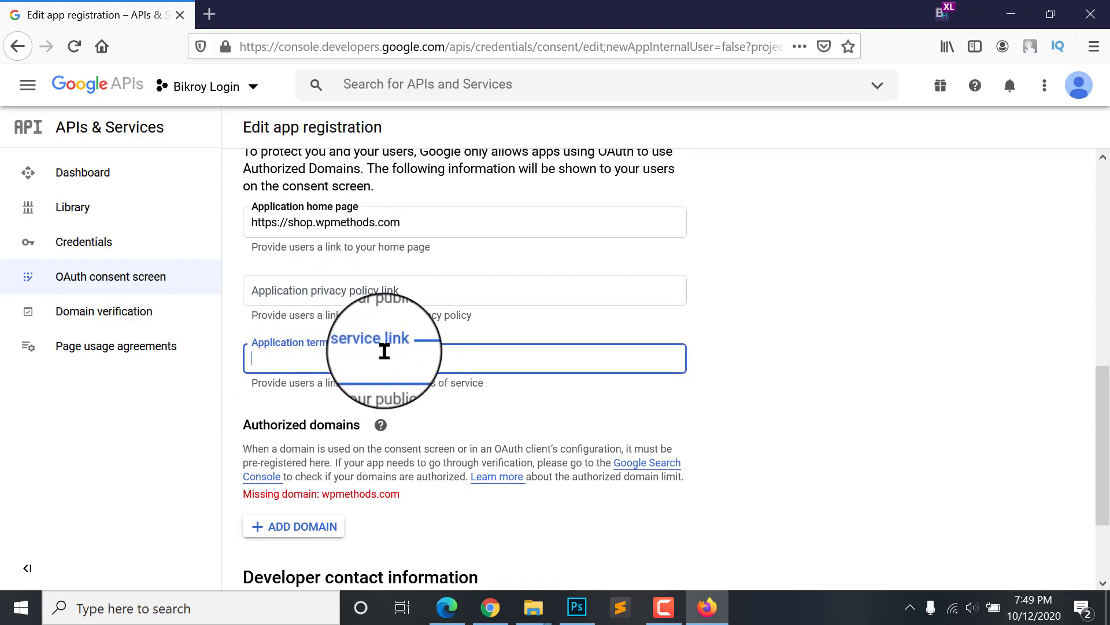
{"action": "scroll", "coordinate": [330, 359], "scroll_direction": "down", "scroll_amount": 3}
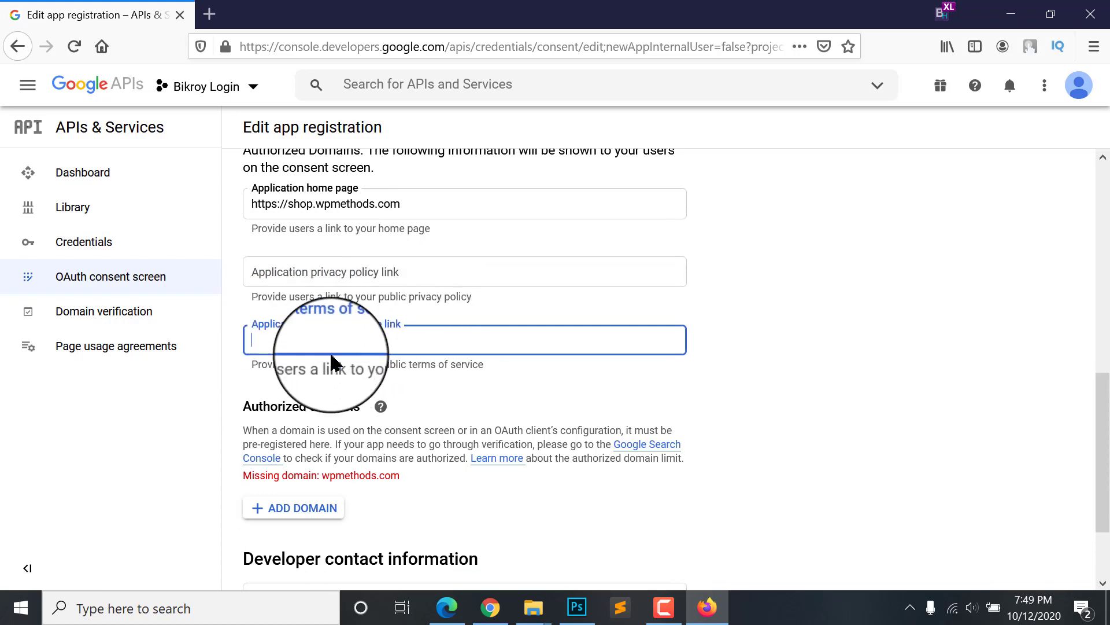
{"action": "scroll", "coordinate": [389, 287], "scroll_direction": "up", "scroll_amount": 2}
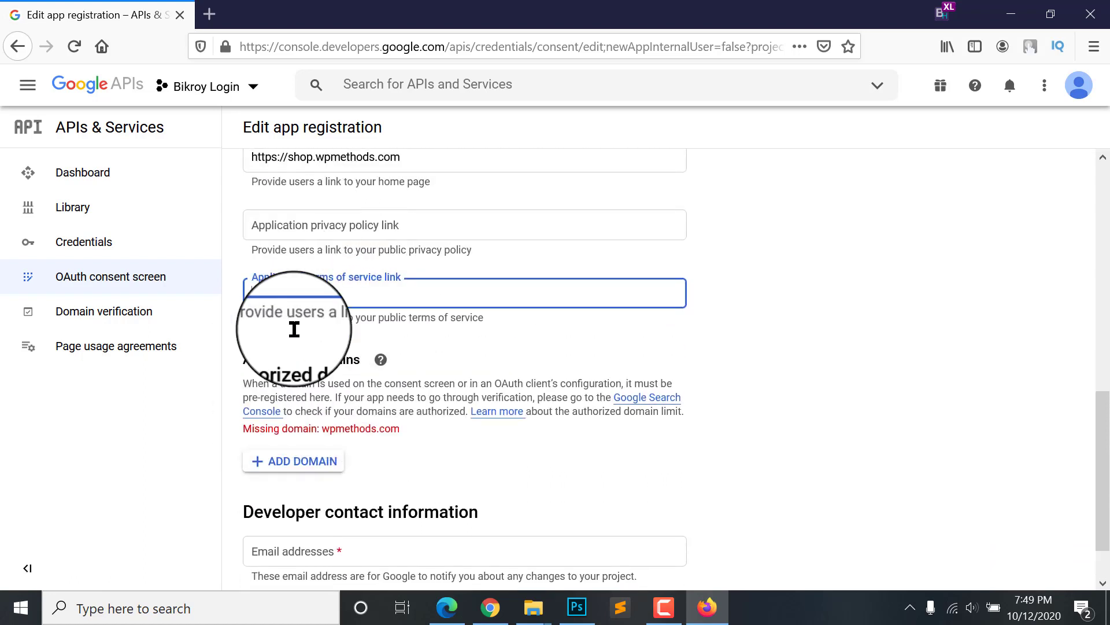
{"action": "scroll", "coordinate": [323, 284], "scroll_direction": "down", "scroll_amount": 2}
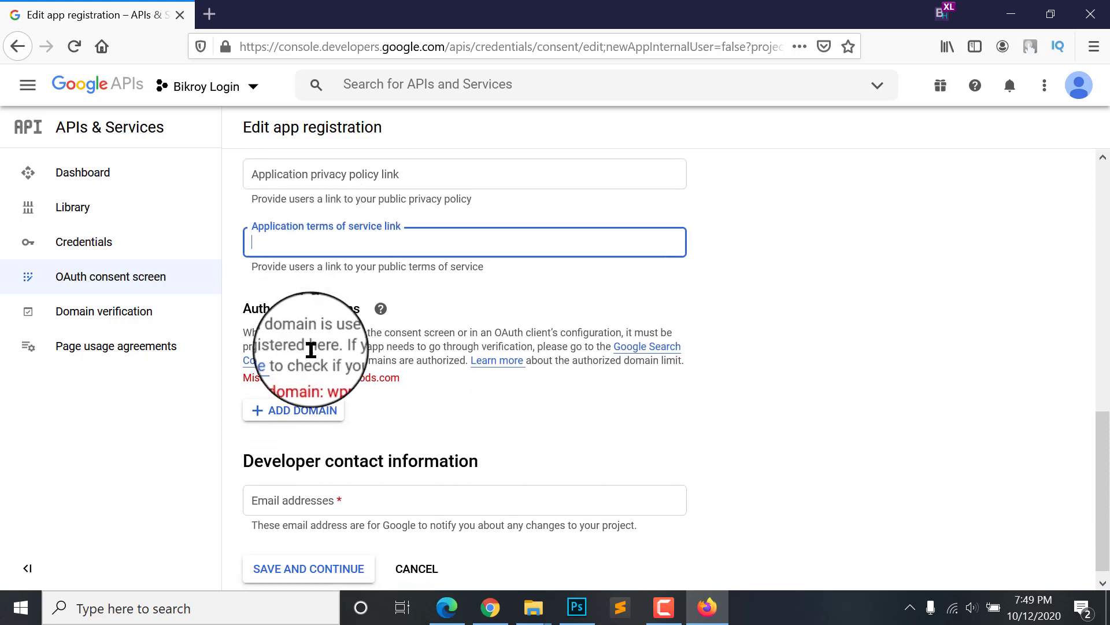
{"action": "scroll", "coordinate": [376, 335], "scroll_direction": "up", "scroll_amount": 1}
{"action": "scroll", "coordinate": [355, 301], "scroll_direction": "down", "scroll_amount": 1}
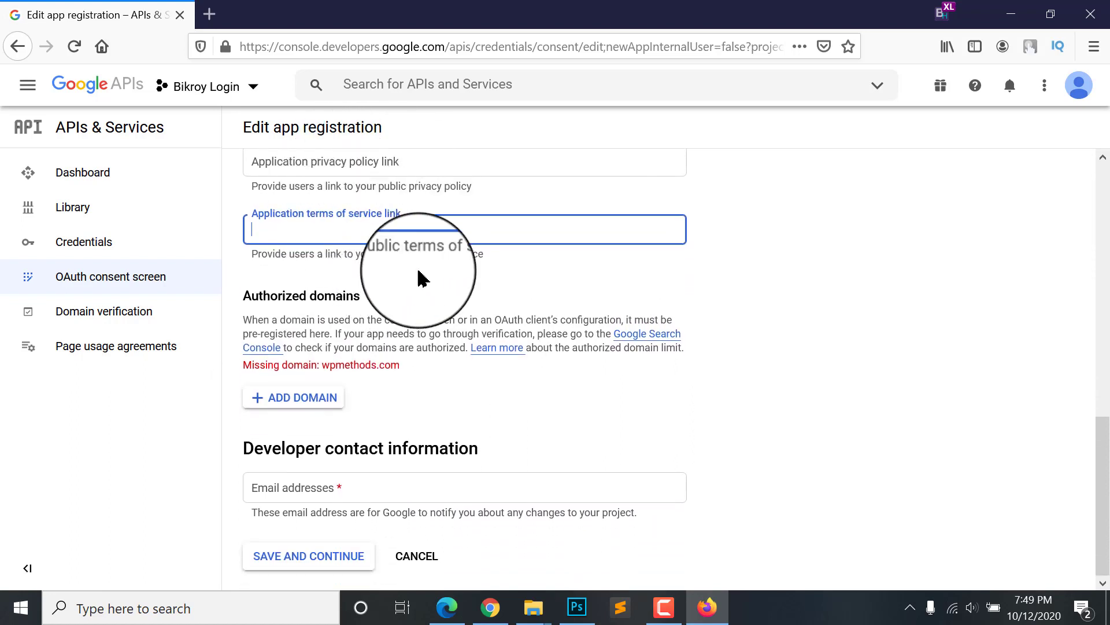
{"action": "left_click", "coordinate": [724, 284]}
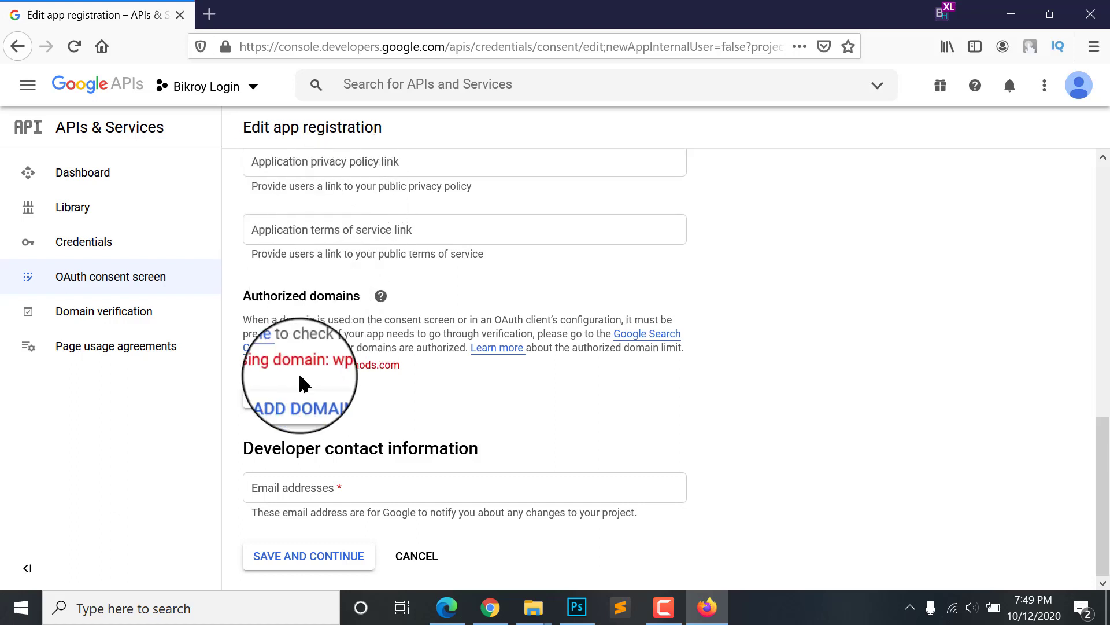
Step: Fill in the developer contact email, save and continue, then reselect the home page URL
{"action": "left_click", "coordinate": [307, 489]}
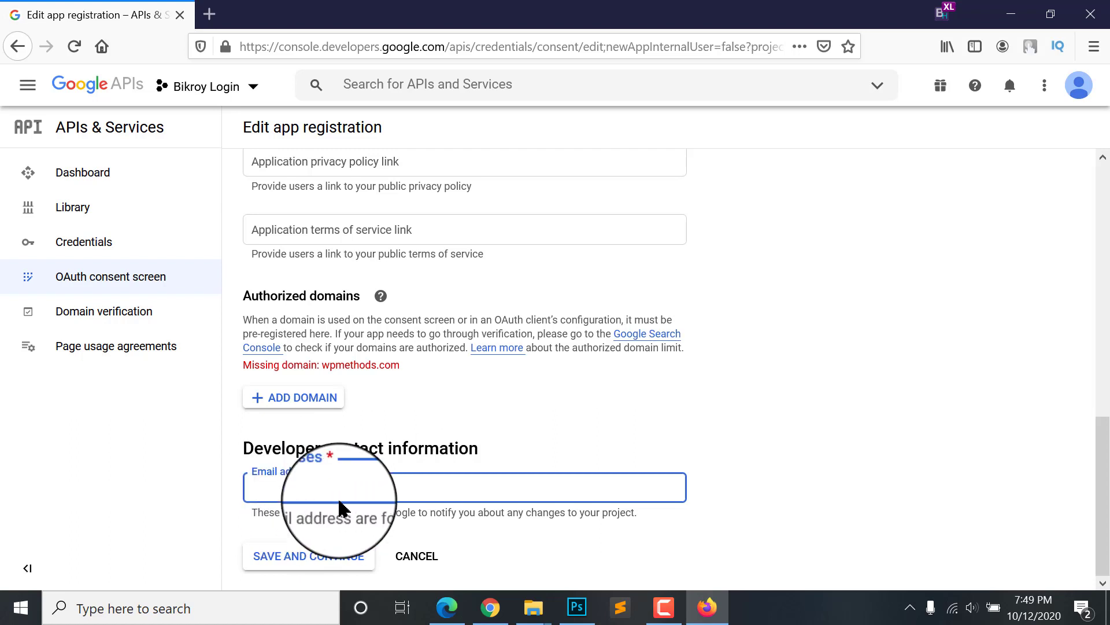
{"action": "left_click", "coordinate": [296, 569]}
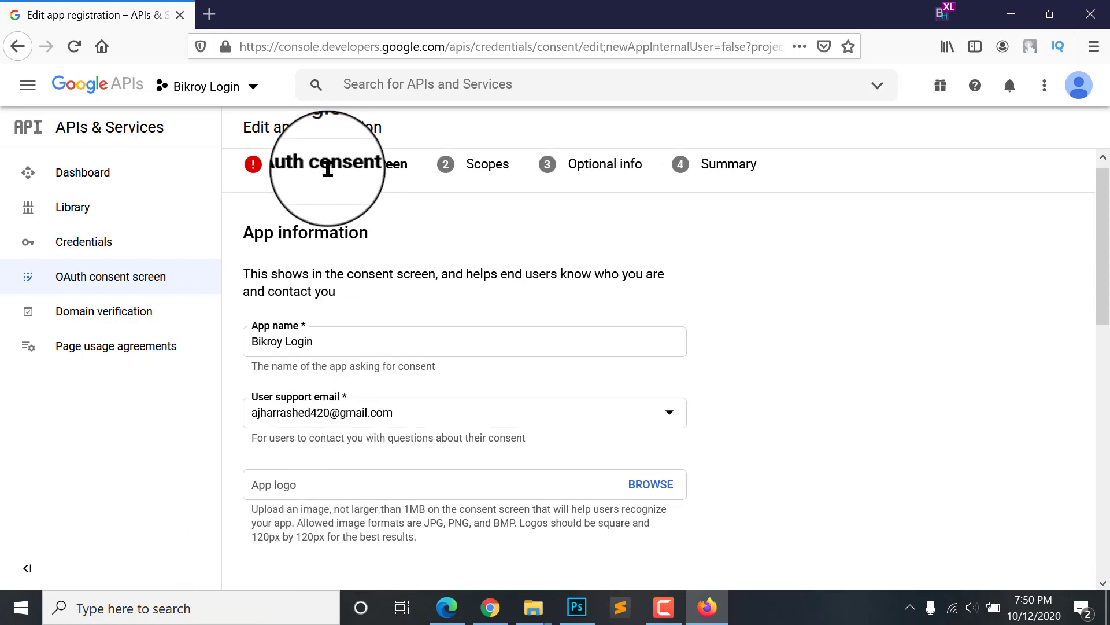
{"action": "scroll", "coordinate": [310, 405], "scroll_direction": "down", "scroll_amount": 10}
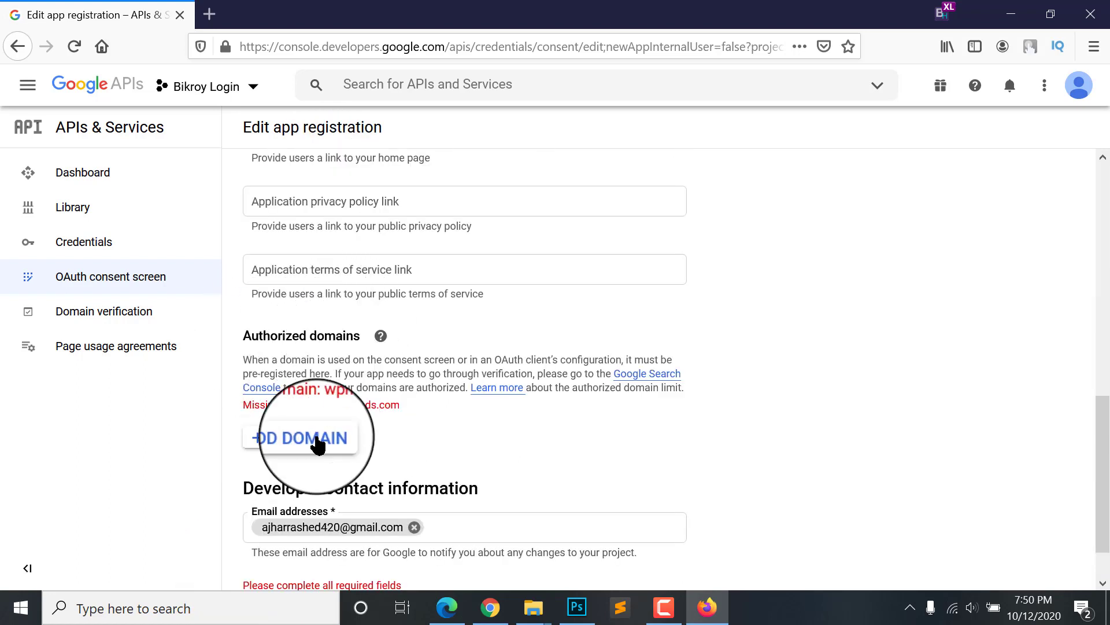
{"action": "scroll", "coordinate": [323, 442], "scroll_direction": "up", "scroll_amount": 3}
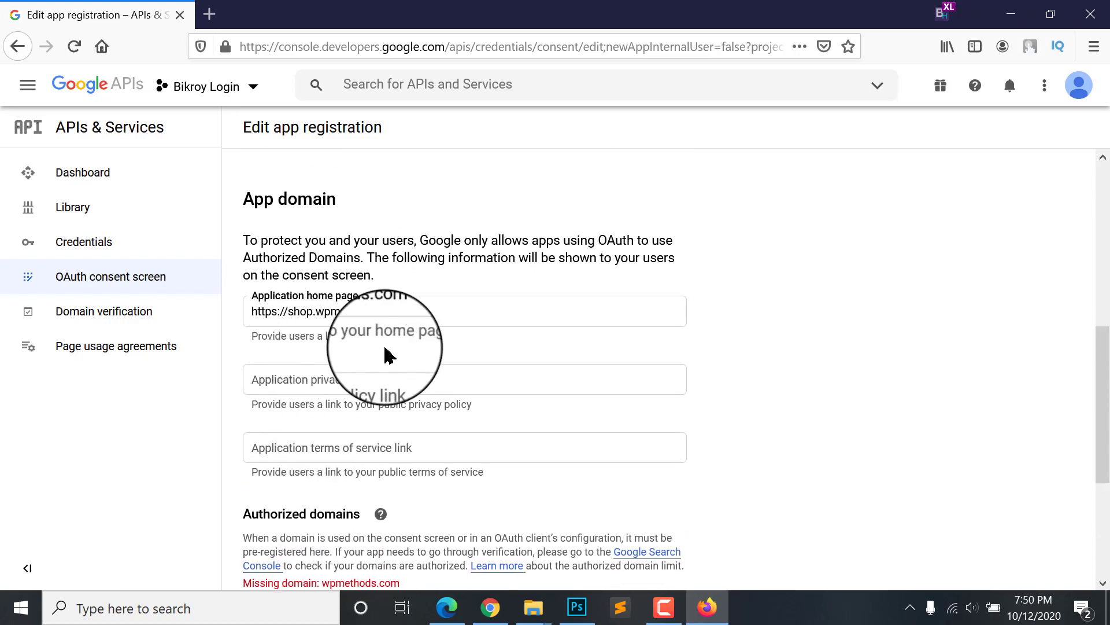
{"action": "left_click_drag", "start_coordinate": [416, 319], "coordinate": [248, 334]}
{"action": "triple_click", "coordinate": [332, 316]}
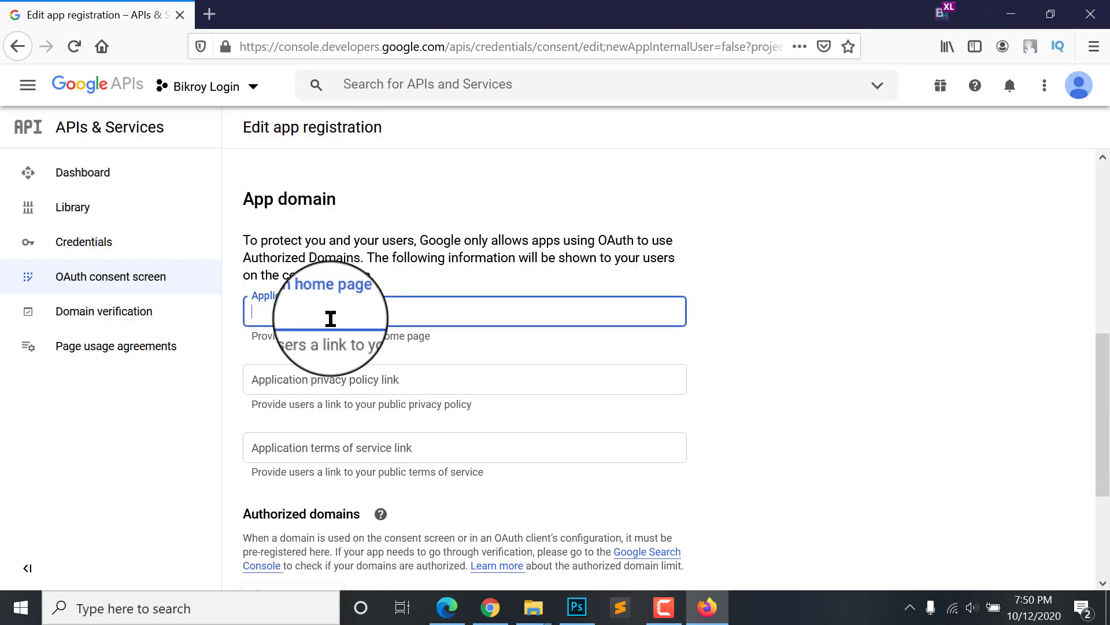
Step: Save and continue past the App information and Scopes steps
{"action": "scroll", "coordinate": [316, 305], "scroll_direction": "down", "scroll_amount": 3}
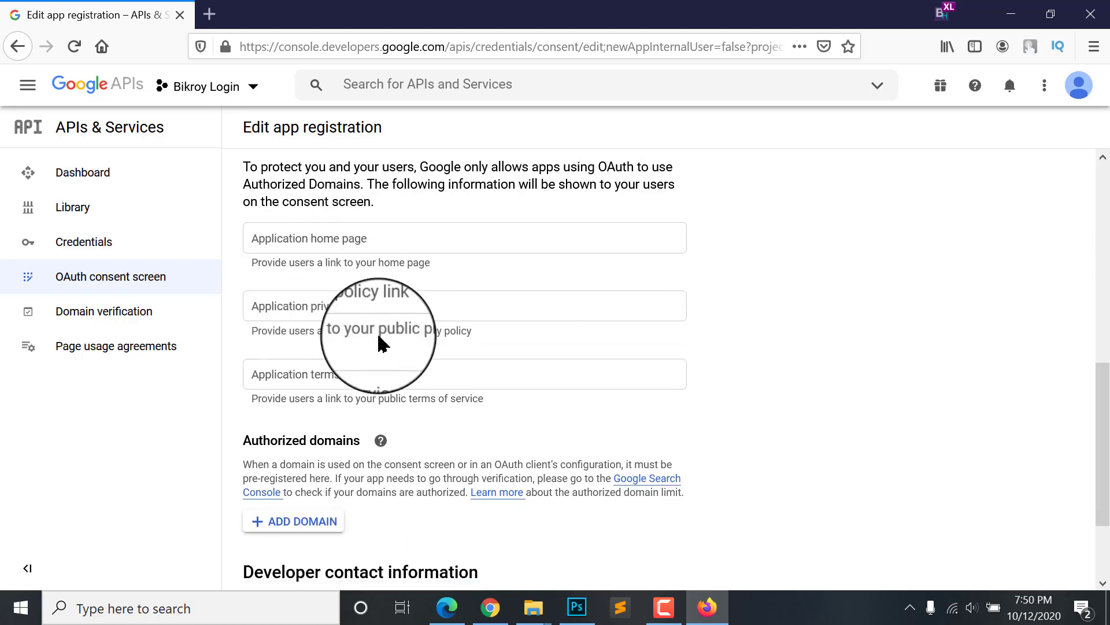
{"action": "scroll", "coordinate": [322, 289], "scroll_direction": "down", "scroll_amount": 1}
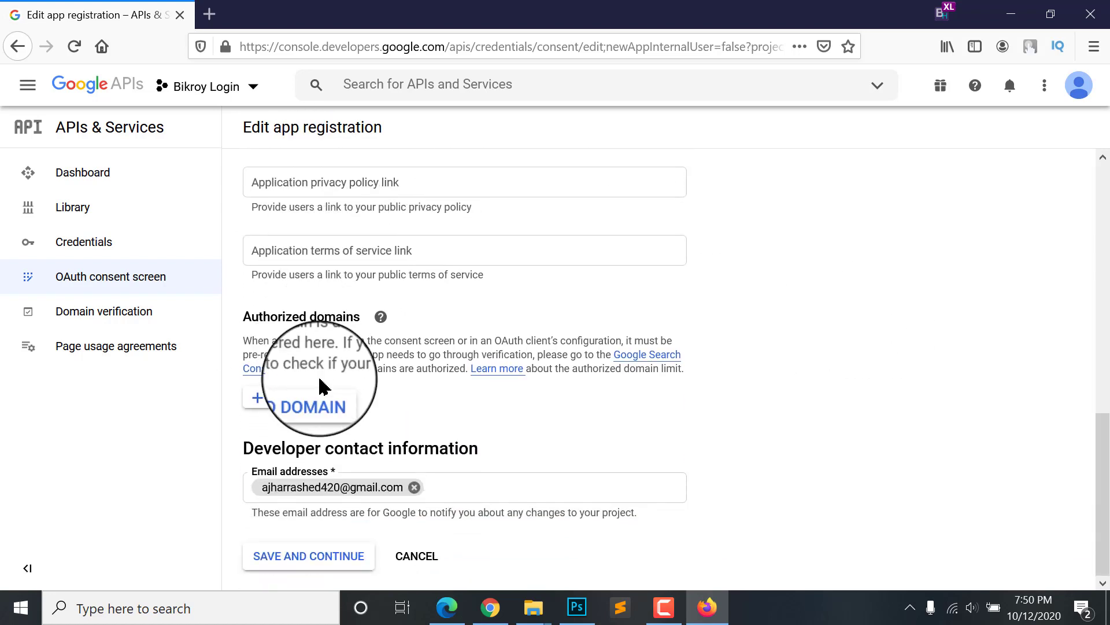
{"action": "left_click", "coordinate": [319, 563]}
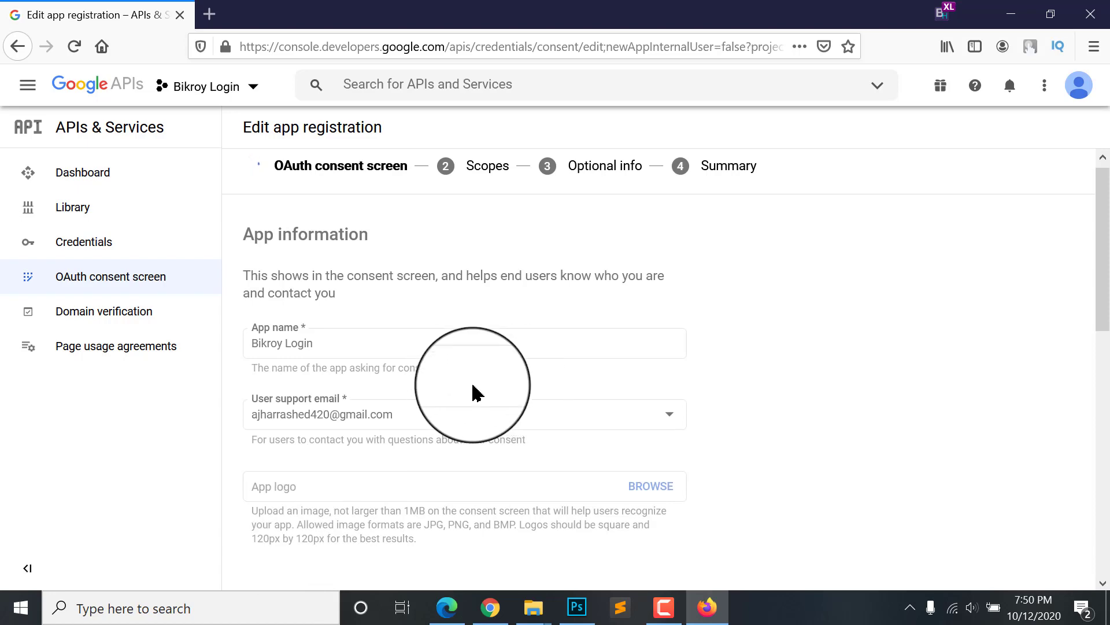
{"action": "scroll", "coordinate": [501, 397], "scroll_direction": "down", "scroll_amount": 5}
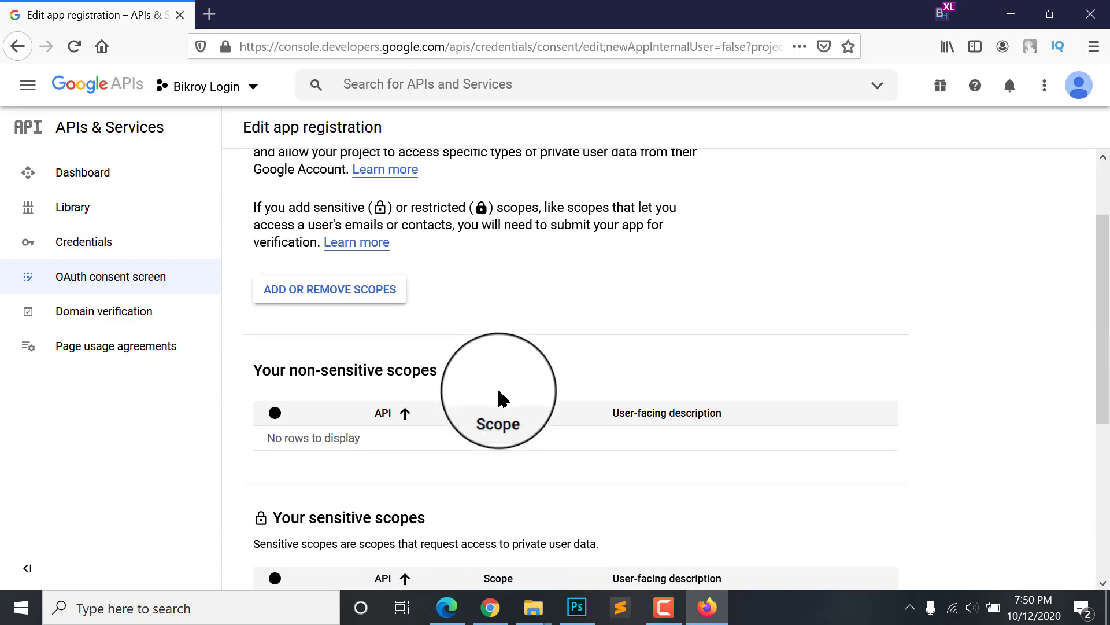
{"action": "scroll", "coordinate": [501, 397], "scroll_direction": "down", "scroll_amount": 4}
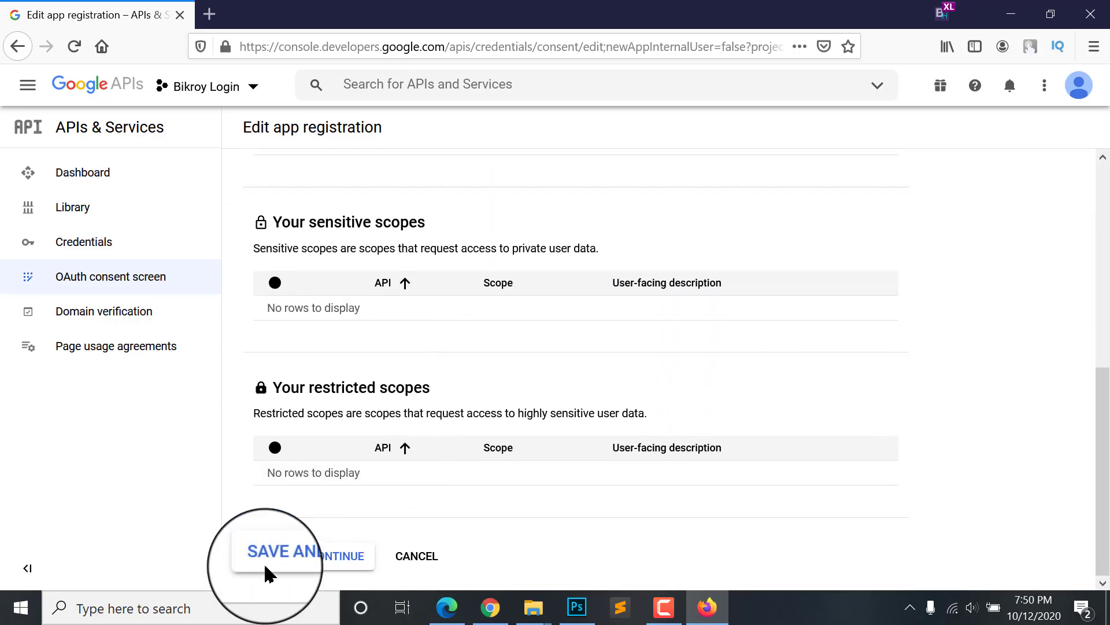
{"action": "left_click", "coordinate": [284, 560]}
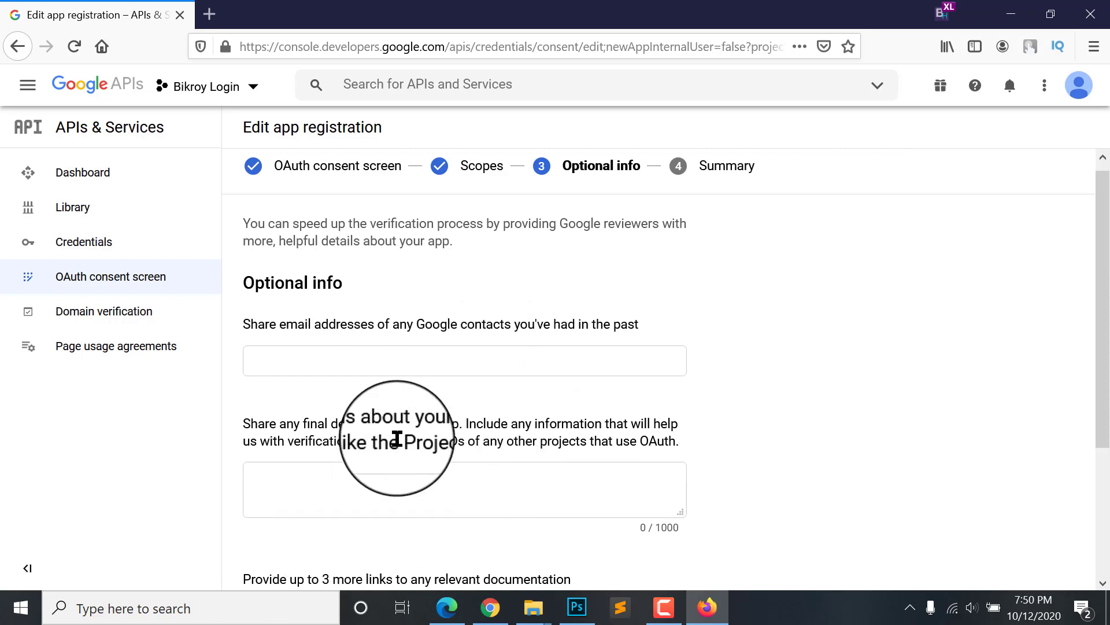
Step: Save the Optional info step and return to the dashboard from the Summary
{"action": "scroll", "coordinate": [374, 308], "scroll_direction": "down", "scroll_amount": 3}
{"action": "scroll", "coordinate": [339, 328], "scroll_direction": "up", "scroll_amount": 1}
{"action": "scroll", "coordinate": [295, 324], "scroll_direction": "down", "scroll_amount": 2}
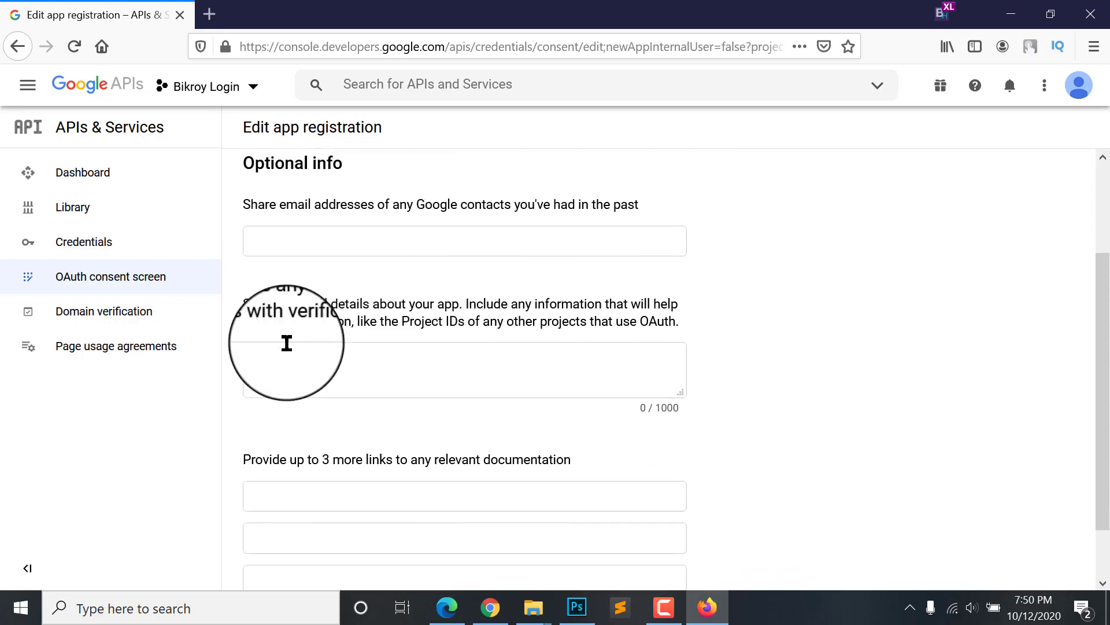
{"action": "scroll", "coordinate": [336, 316], "scroll_direction": "up", "scroll_amount": 1}
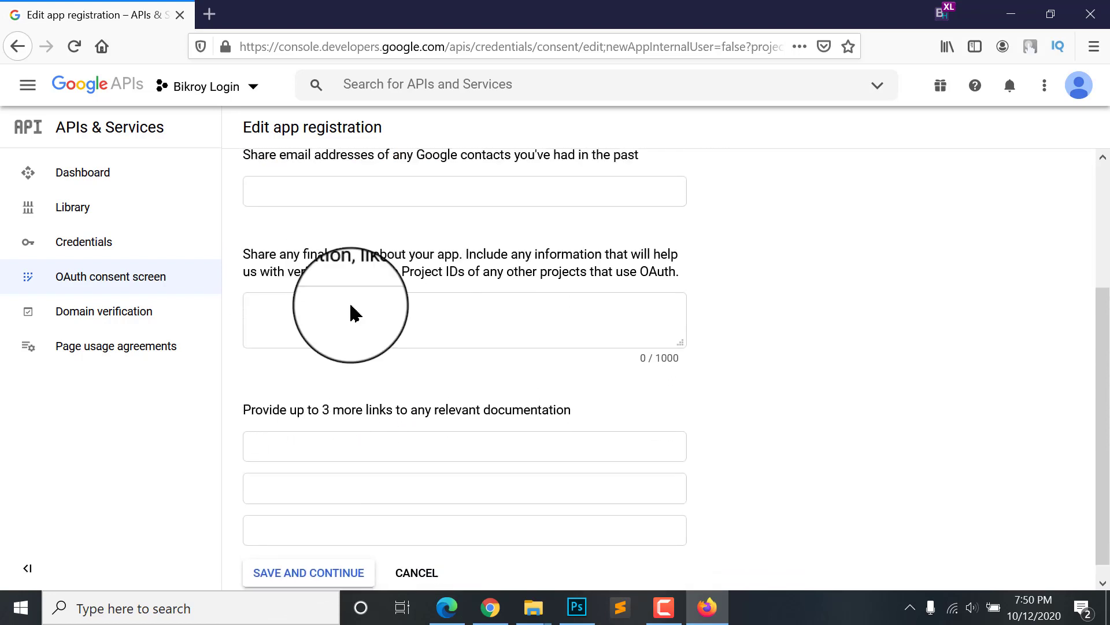
{"action": "scroll", "coordinate": [324, 405], "scroll_direction": "down", "scroll_amount": 1}
{"action": "left_click", "coordinate": [282, 558]}
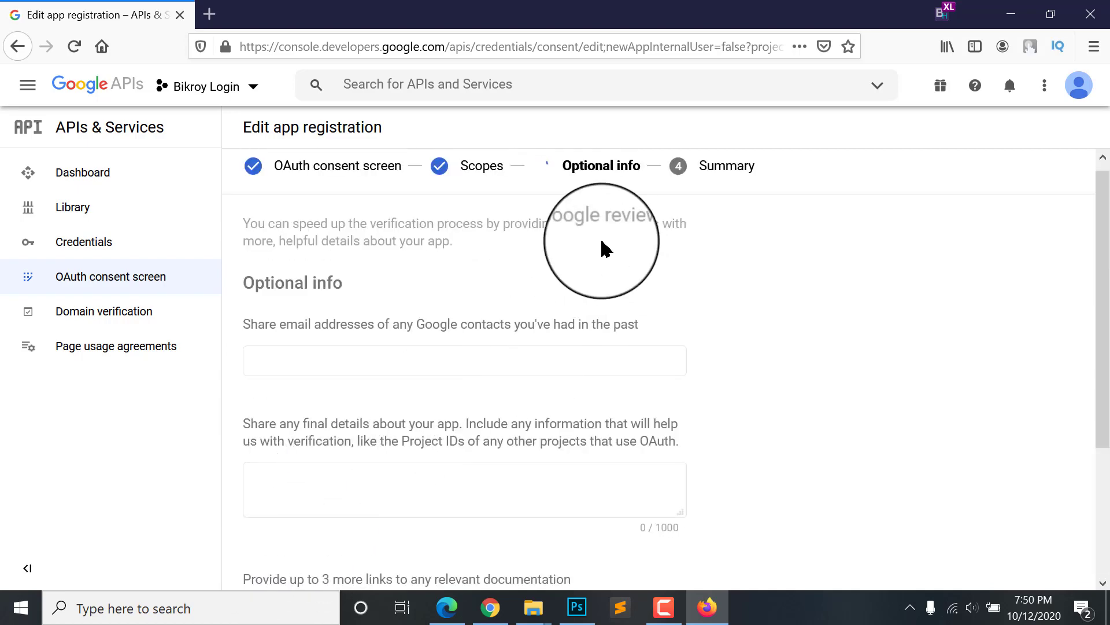
{"action": "scroll", "coordinate": [426, 318], "scroll_direction": "down", "scroll_amount": 10}
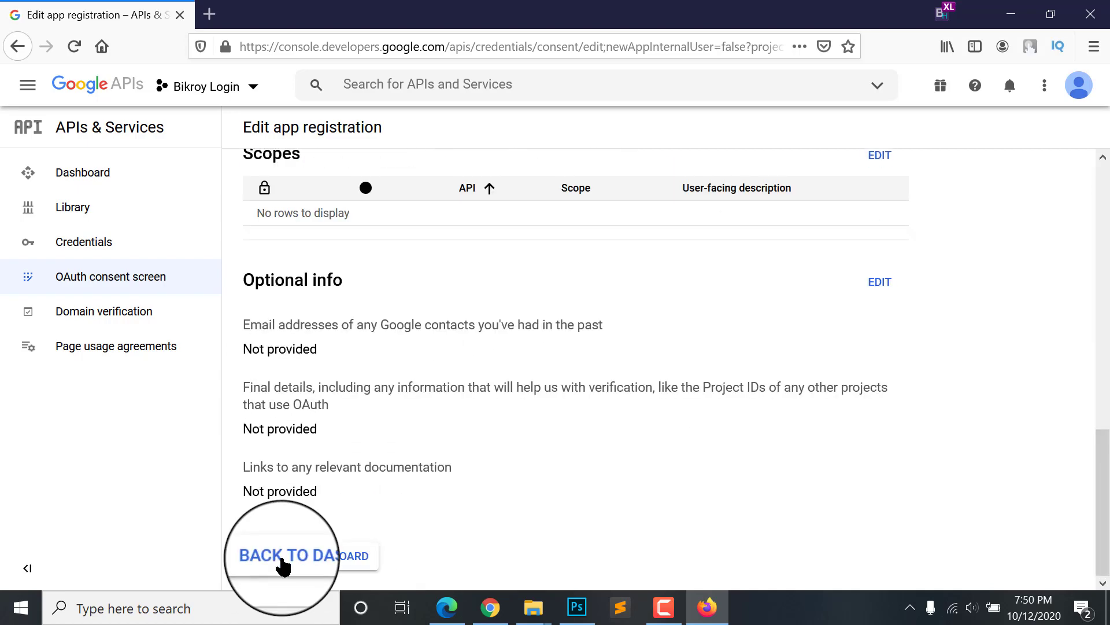
{"action": "left_click", "coordinate": [326, 565]}
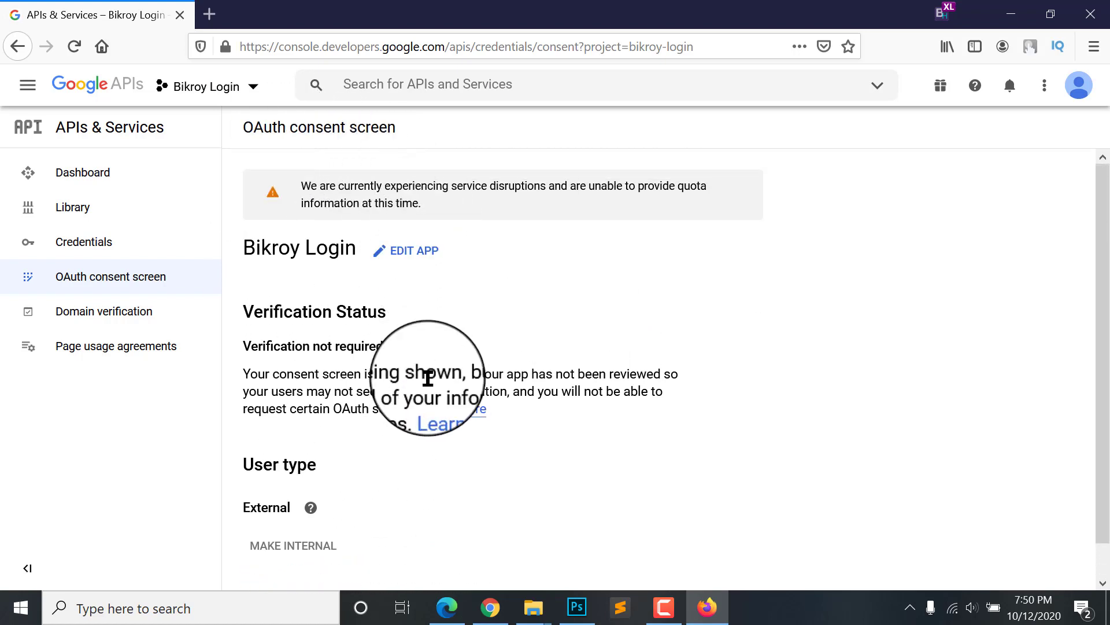
Step: Create a new OAuth client ID from Credentials with application type Web application
{"action": "left_click", "coordinate": [93, 242]}
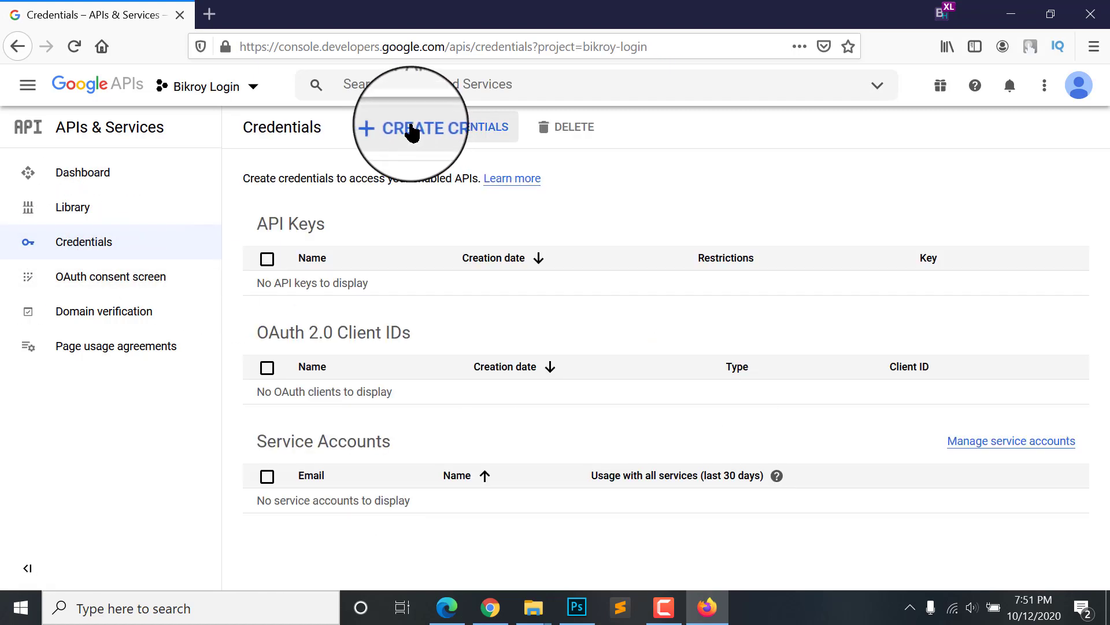
{"action": "left_click", "coordinate": [417, 129]}
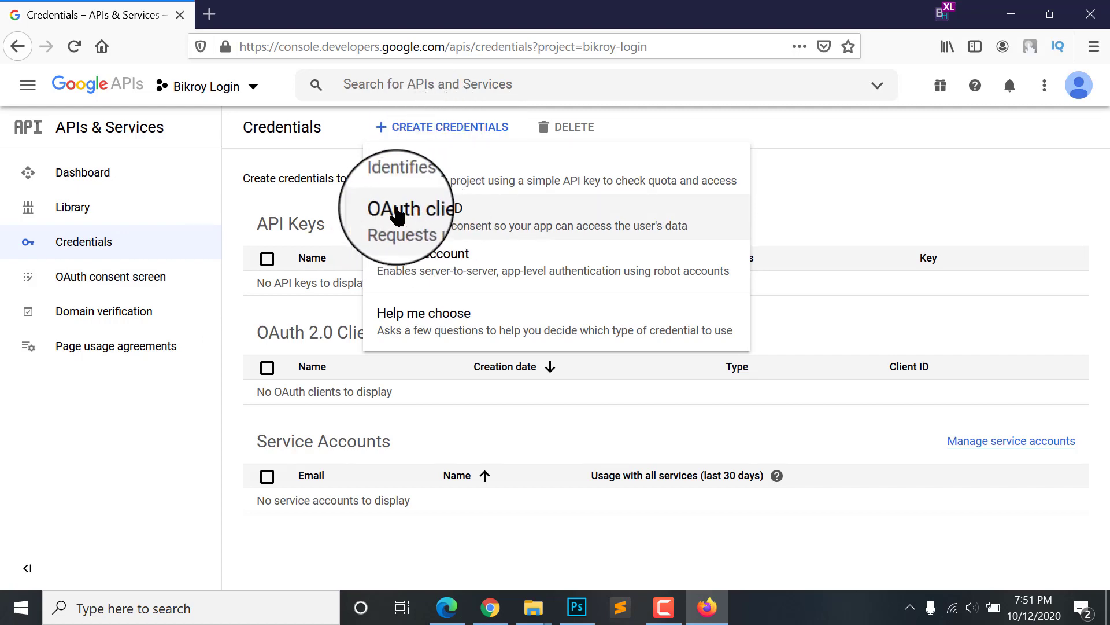
{"action": "left_click", "coordinate": [431, 221]}
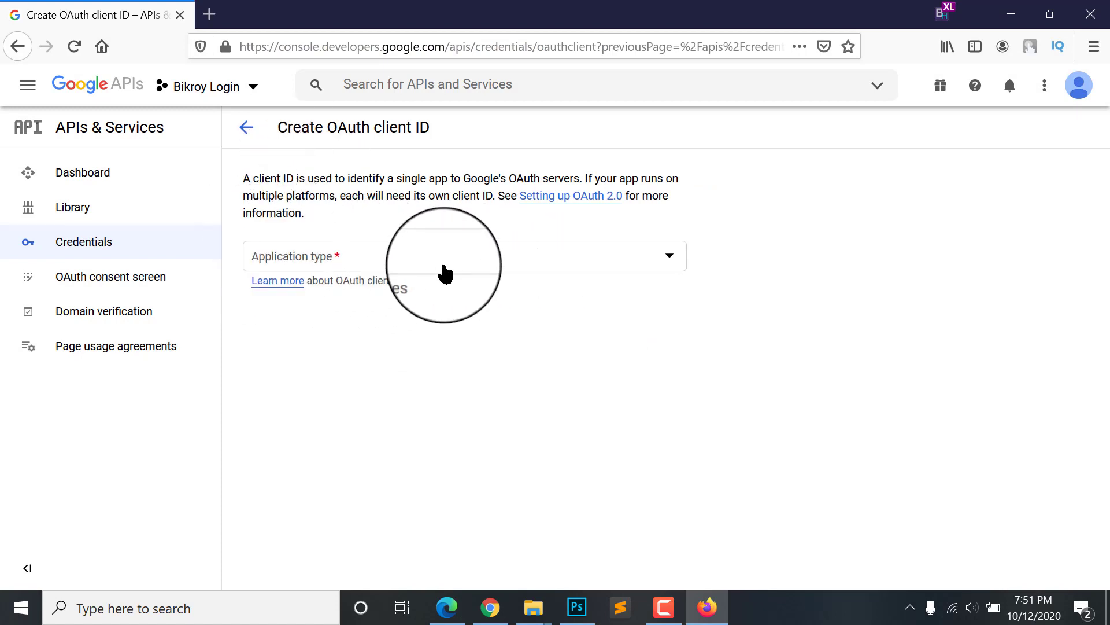
{"action": "left_click", "coordinate": [444, 274]}
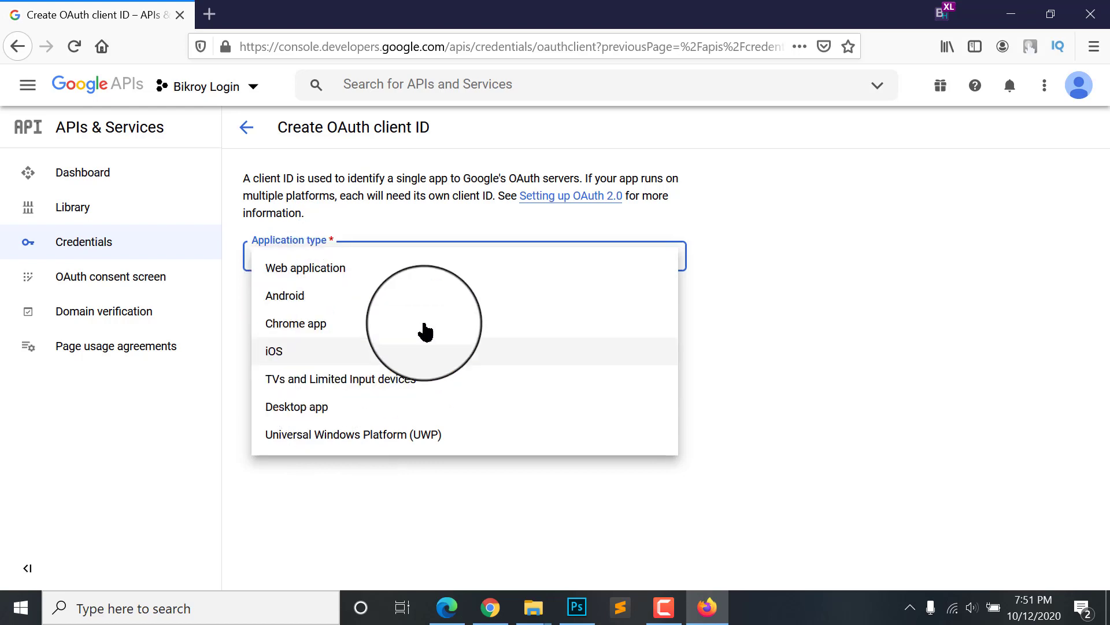
{"action": "left_click", "coordinate": [307, 276]}
{"action": "scroll", "coordinate": [382, 337], "scroll_direction": "down", "scroll_amount": 2}
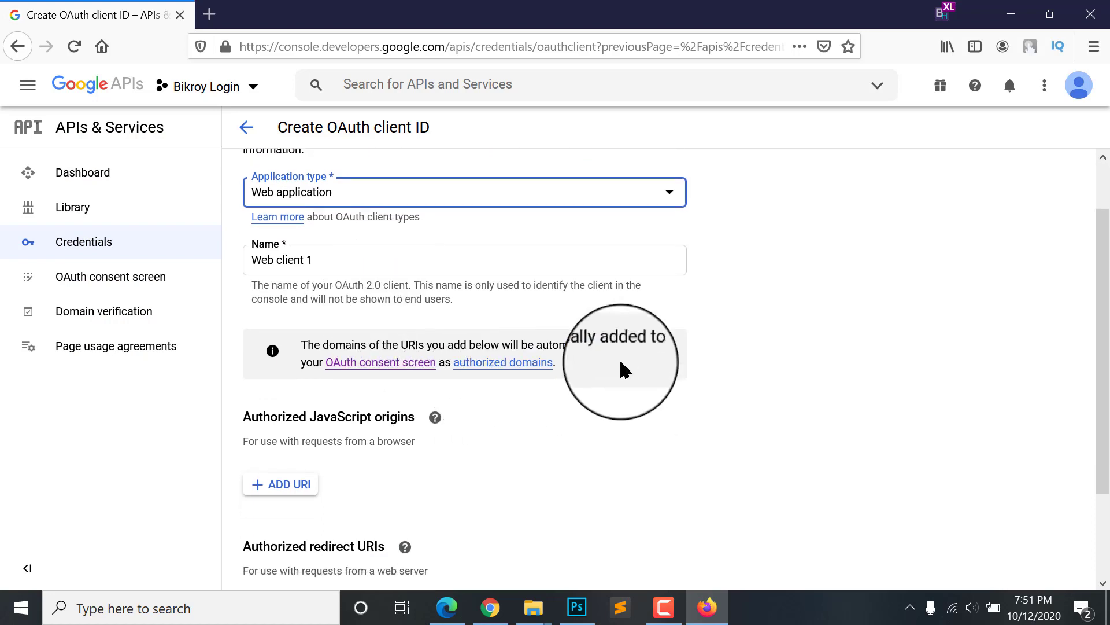
{"action": "left_click", "coordinate": [315, 260]}
{"action": "left_click_drag", "start_coordinate": [369, 260], "coordinate": [266, 259]}
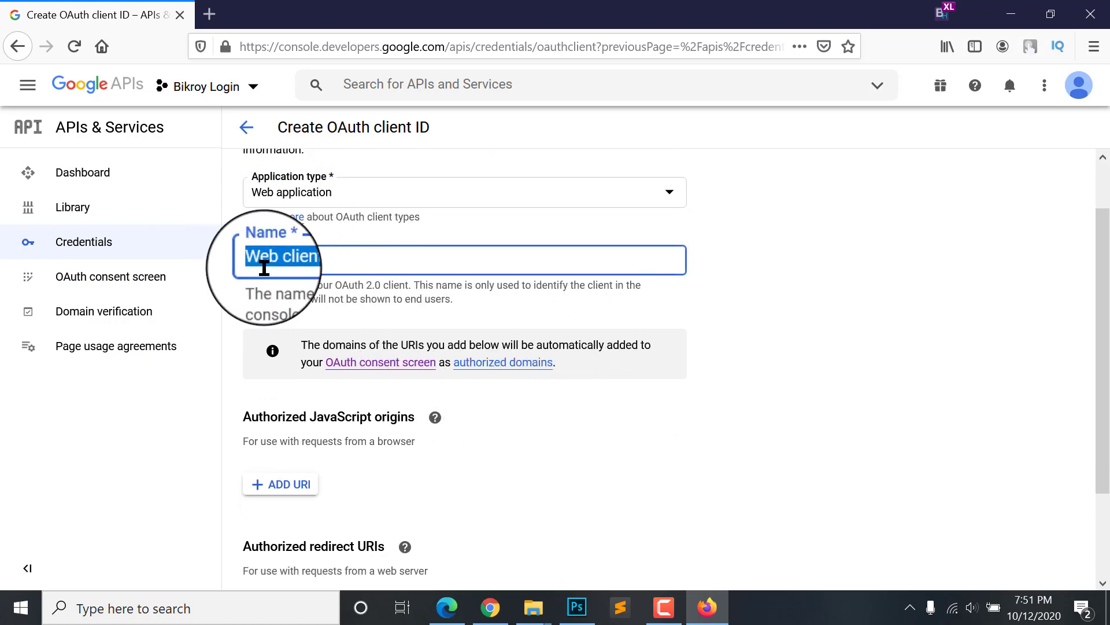
{"action": "left_click_drag", "start_coordinate": [354, 262], "coordinate": [228, 248]}
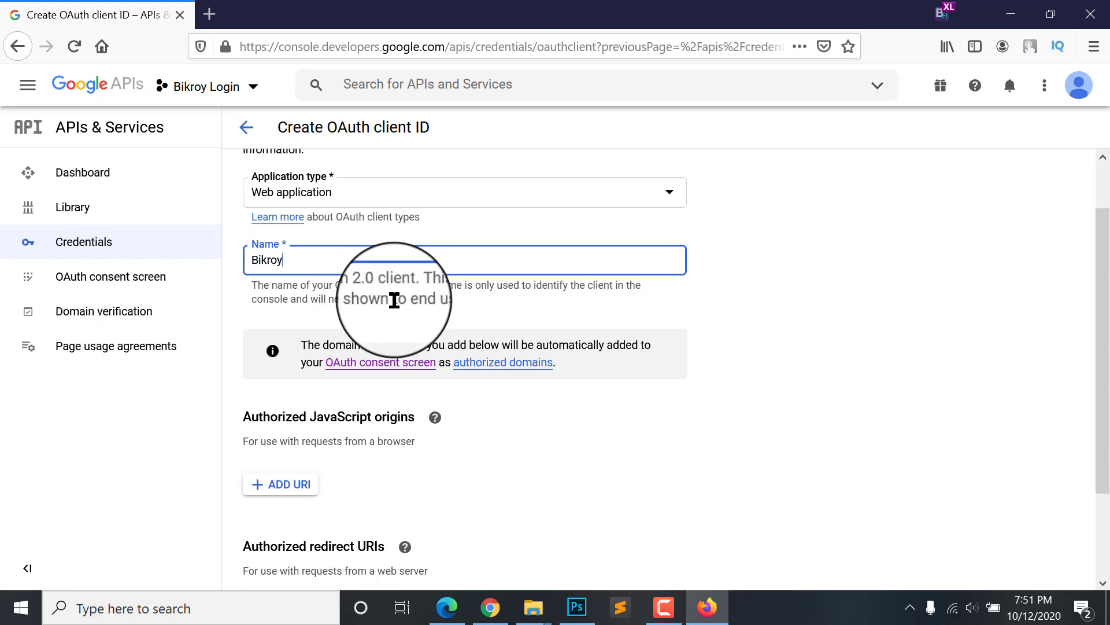
{"action": "scroll", "coordinate": [388, 307], "scroll_direction": "down", "scroll_amount": 3}
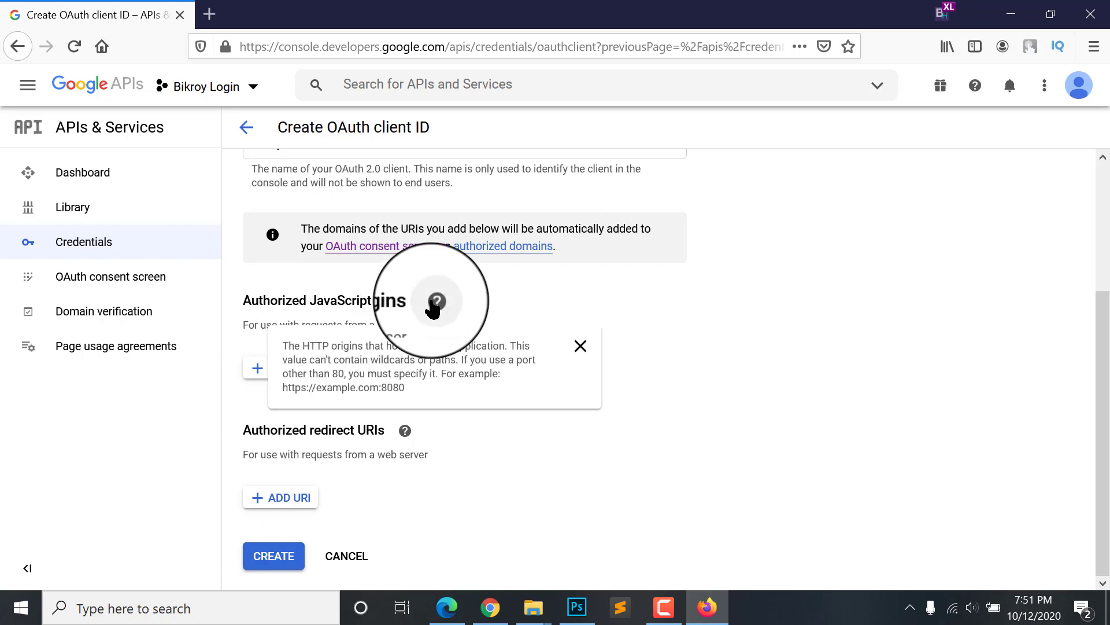
{"action": "scroll", "coordinate": [295, 300], "scroll_direction": "up", "scroll_amount": 1}
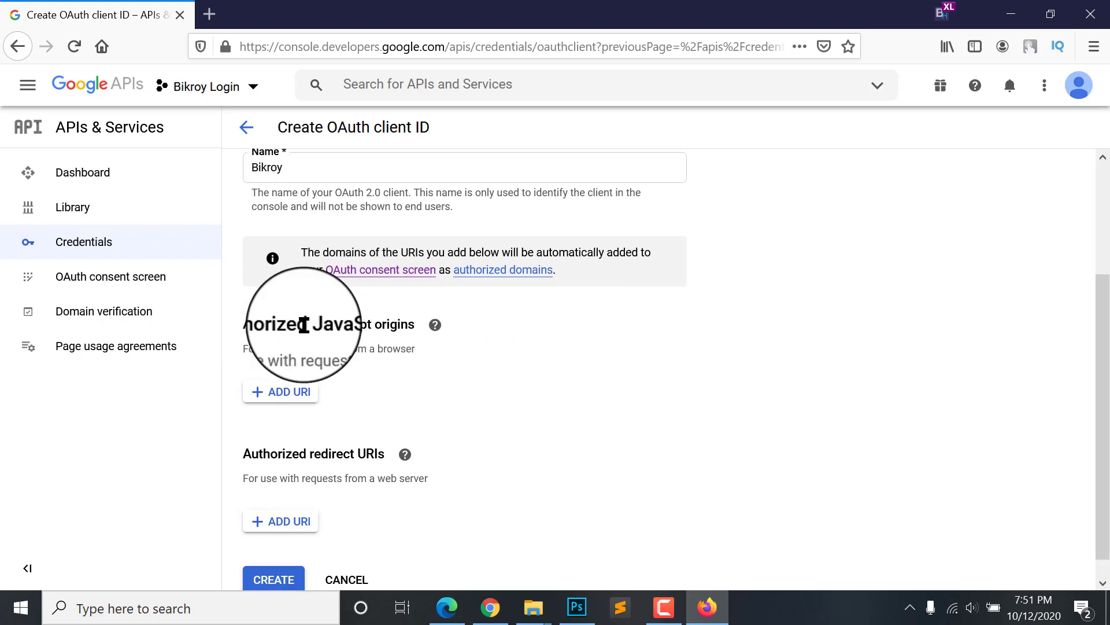
{"action": "scroll", "coordinate": [305, 325], "scroll_direction": "down", "scroll_amount": 1}
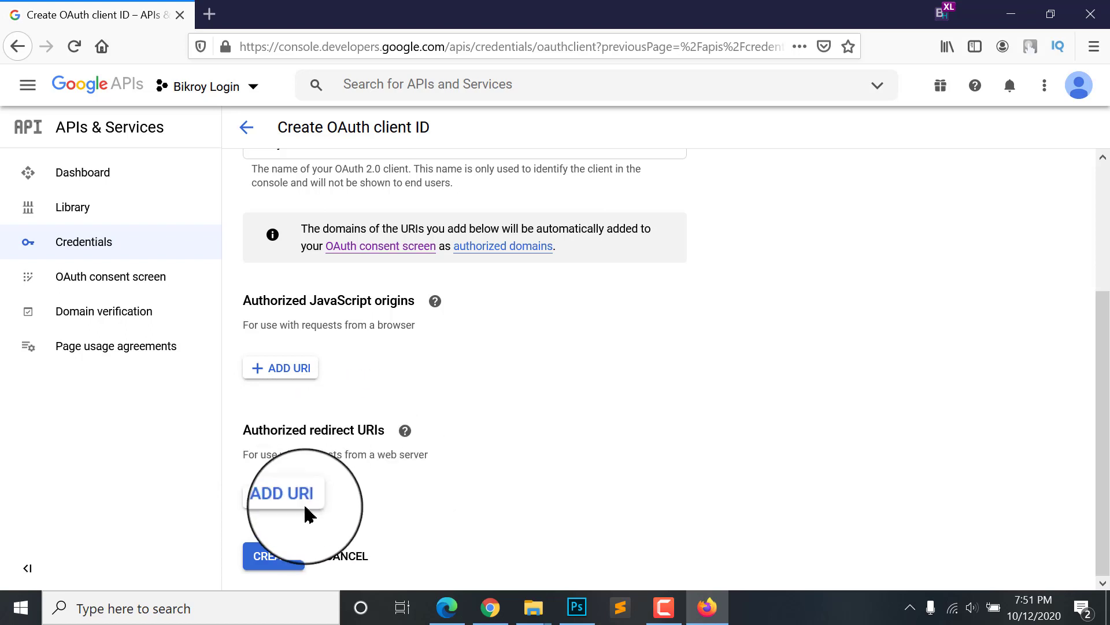
{"action": "left_click", "coordinate": [277, 508]}
{"action": "scroll", "coordinate": [433, 508], "scroll_direction": "down", "scroll_amount": 1}
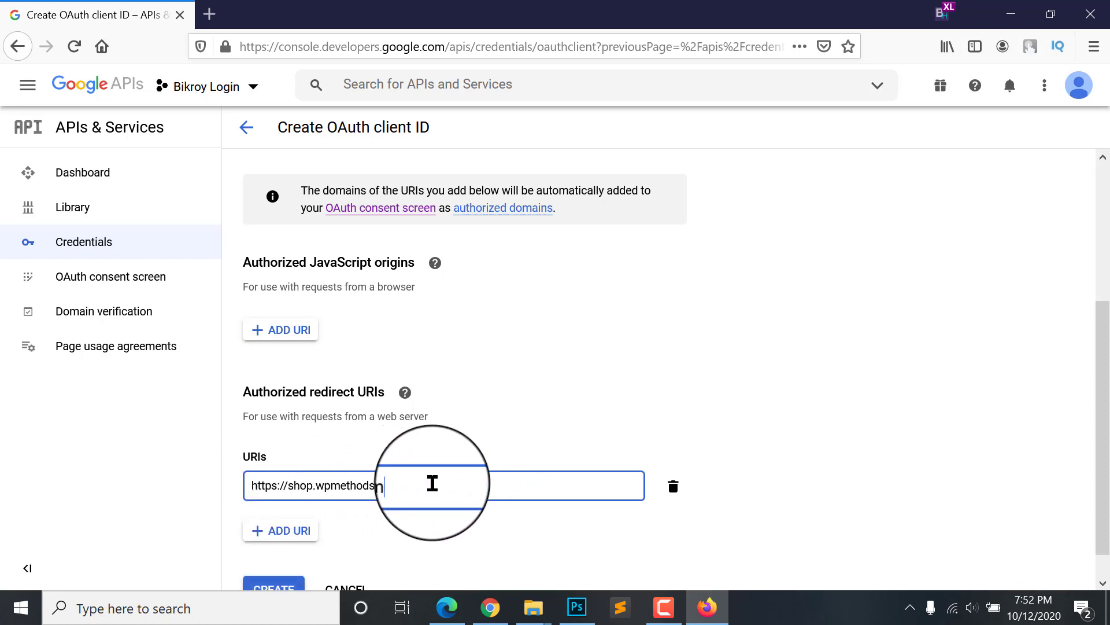
{"action": "left_click", "coordinate": [406, 537]}
{"action": "scroll", "coordinate": [382, 509], "scroll_direction": "down", "scroll_amount": 1}
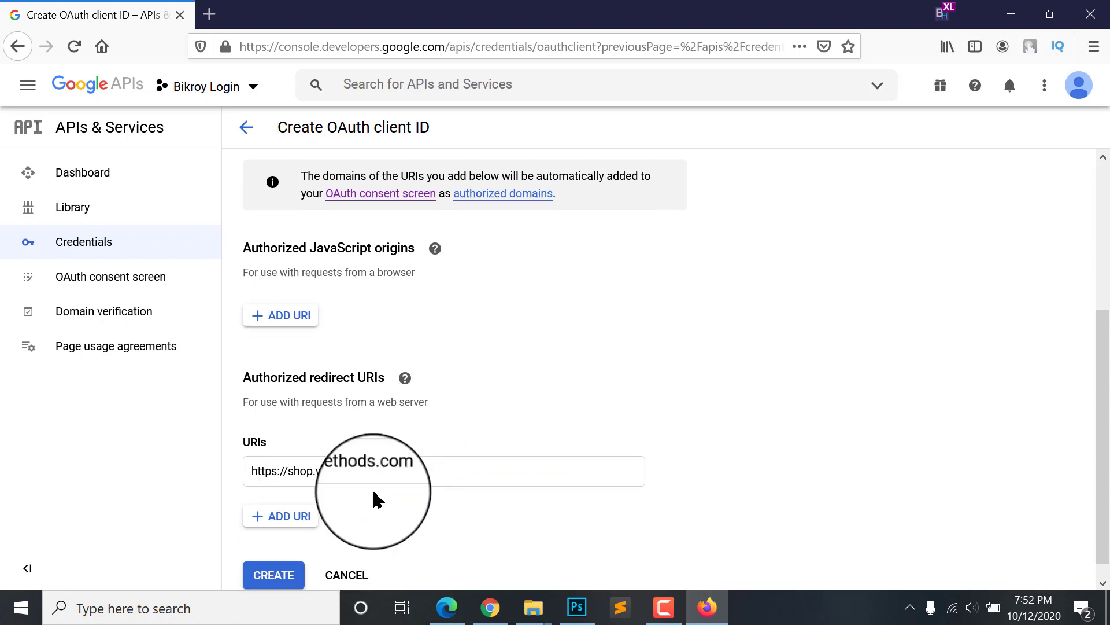
Step: Create the Bikroy client, copy its client ID, and switch to the WordPress theme options
{"action": "scroll", "coordinate": [371, 486], "scroll_direction": "down", "scroll_amount": 1}
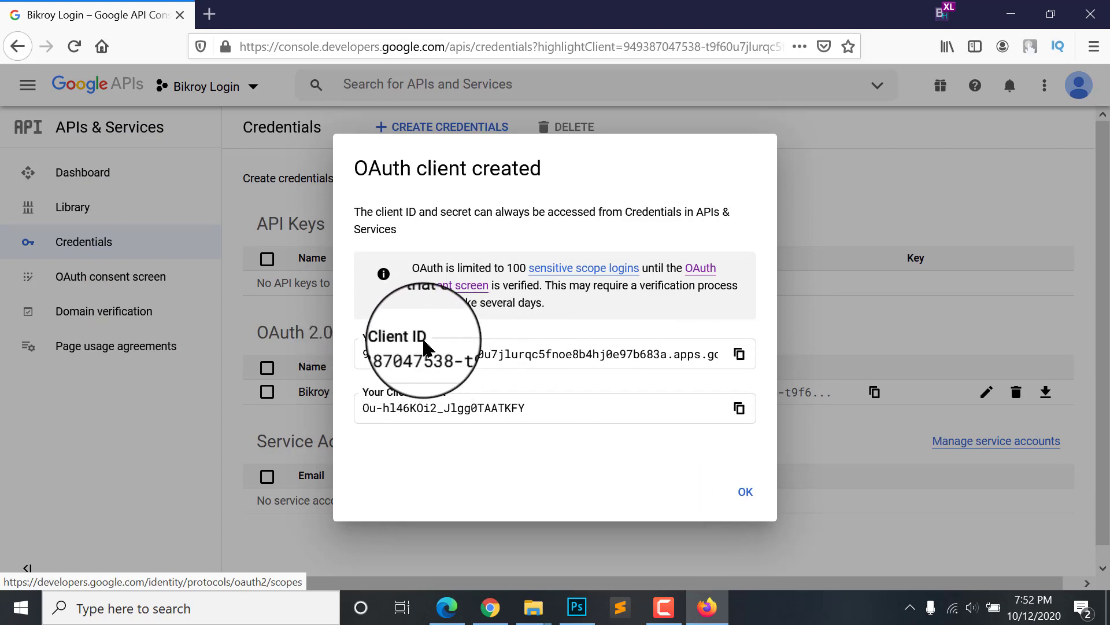
{"action": "left_click", "coordinate": [738, 354]}
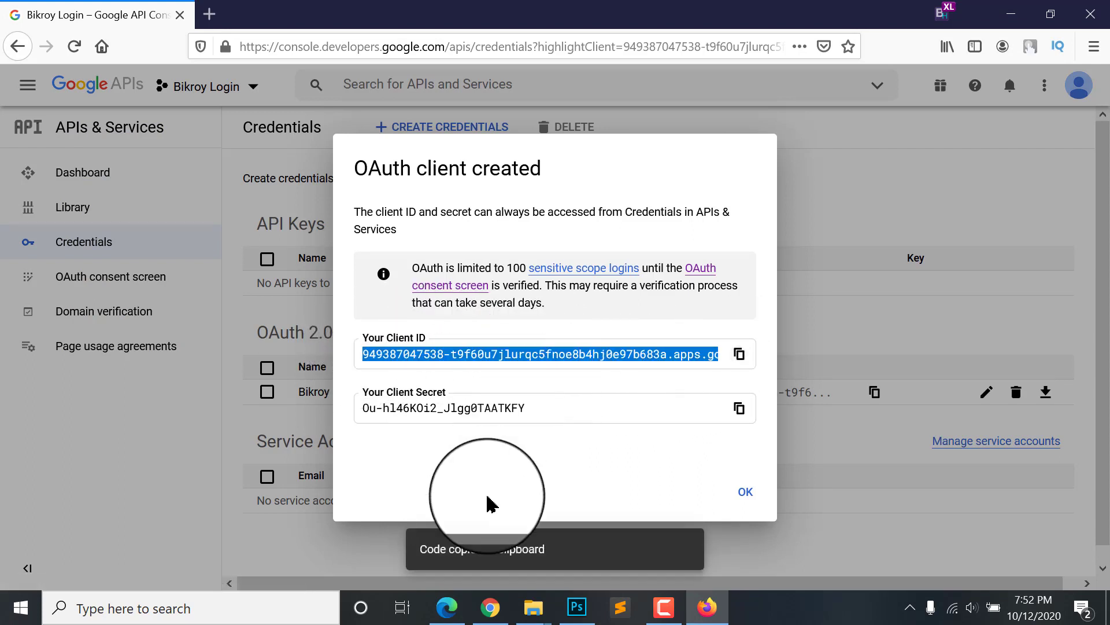
{"action": "left_click", "coordinate": [491, 607]}
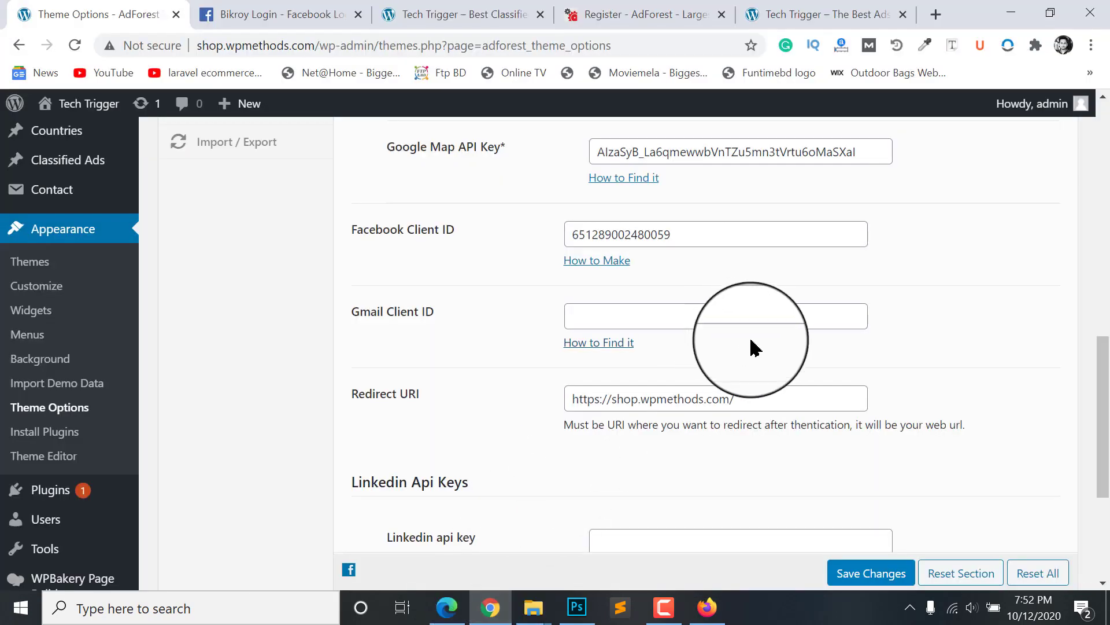
Step: Paste the Bikroy client ID into AdForest's Gmail Client ID, save, and return to Firefox
{"action": "scroll", "coordinate": [755, 394], "scroll_direction": "down", "scroll_amount": 3}
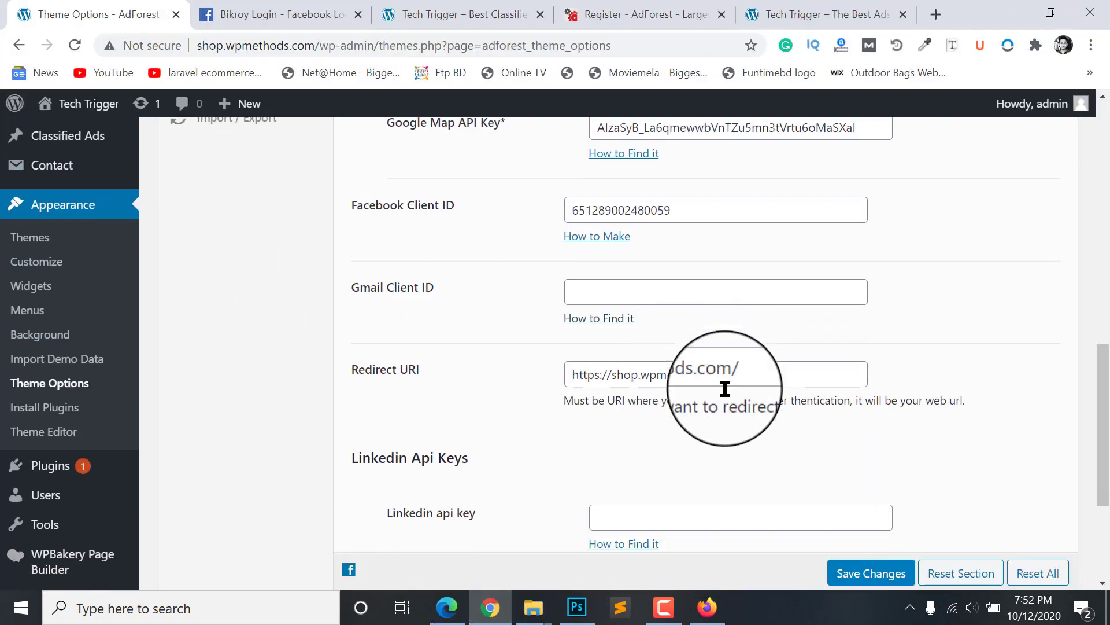
{"action": "scroll", "coordinate": [728, 373], "scroll_direction": "up", "scroll_amount": 3}
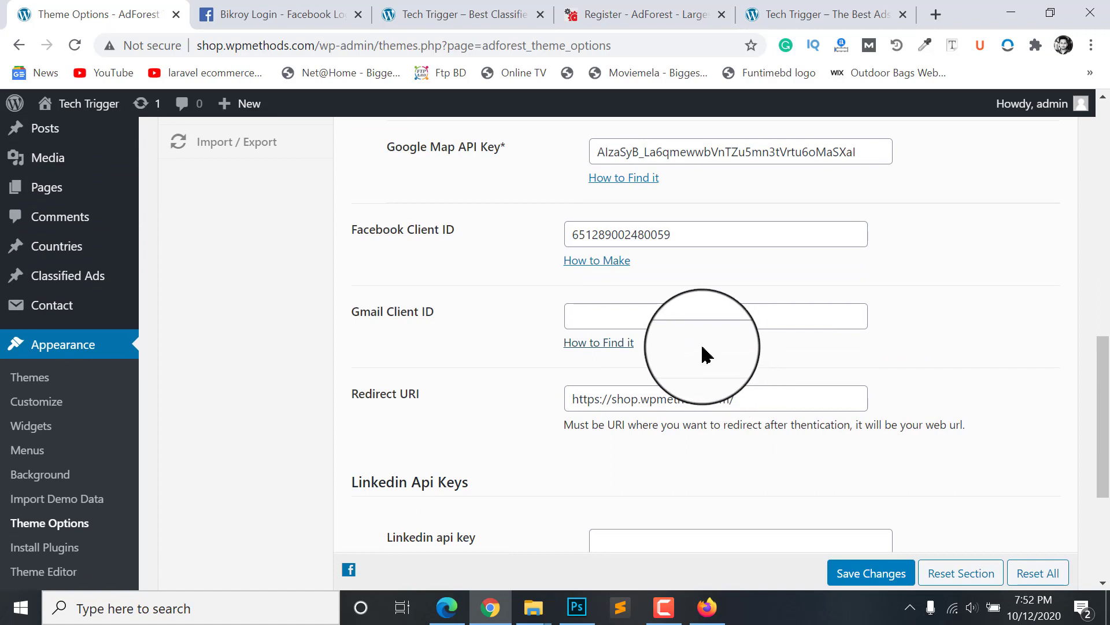
{"action": "scroll", "coordinate": [703, 354], "scroll_direction": "up", "scroll_amount": 1}
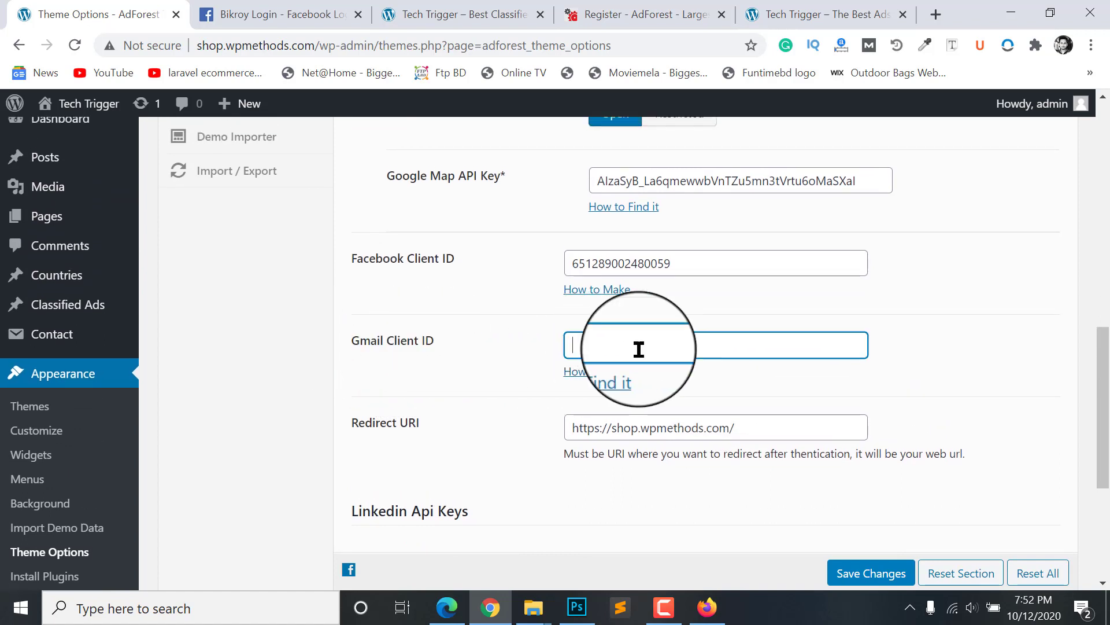
{"action": "key", "text": "ctrl+v"}
{"action": "left_click_drag", "start_coordinate": [699, 353], "coordinate": [523, 351]}
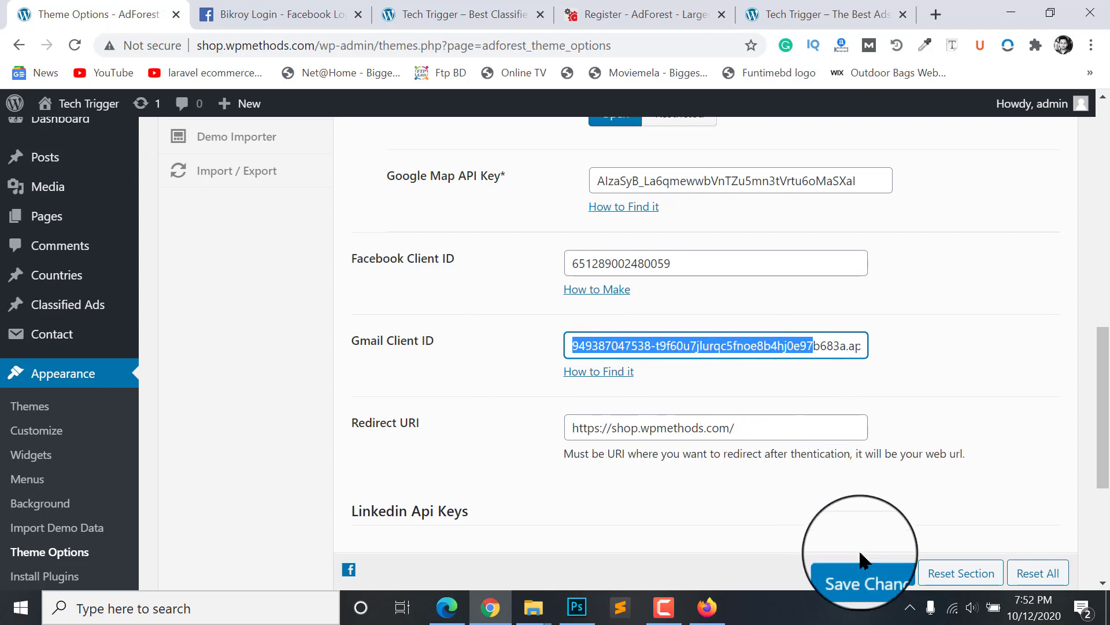
{"action": "left_click", "coordinate": [878, 583]}
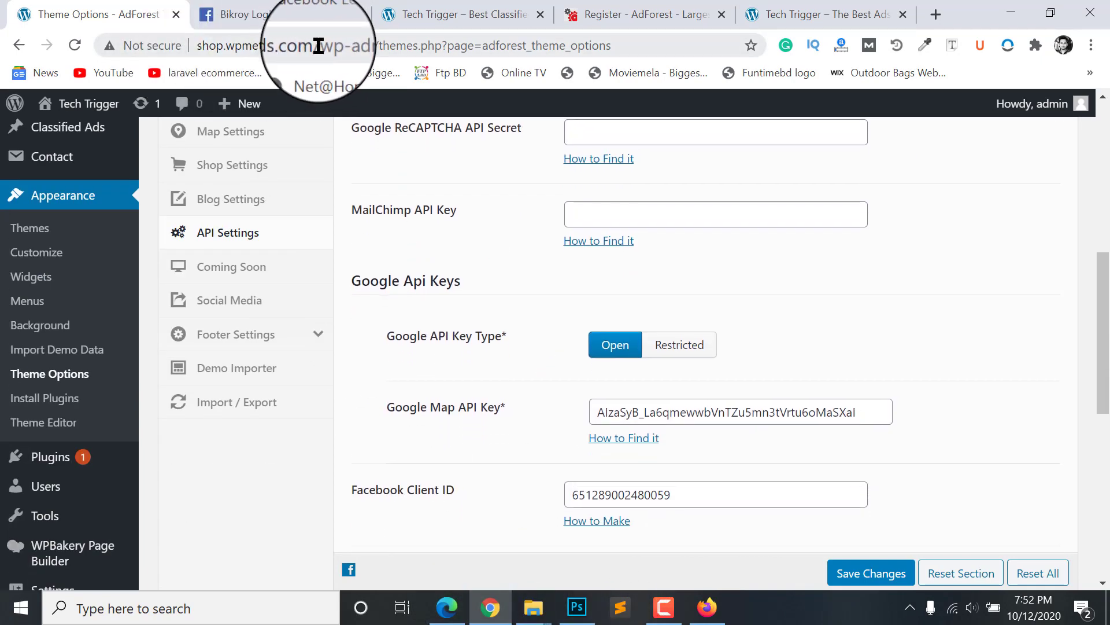
{"action": "left_click", "coordinate": [319, 46]}
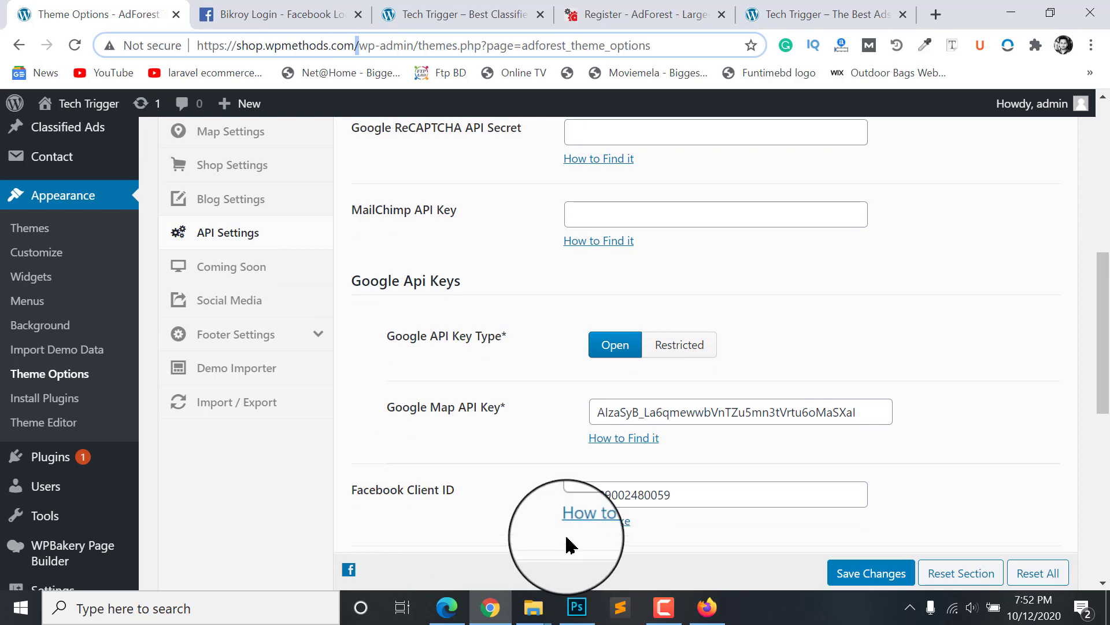
{"action": "left_click", "coordinate": [706, 608]}
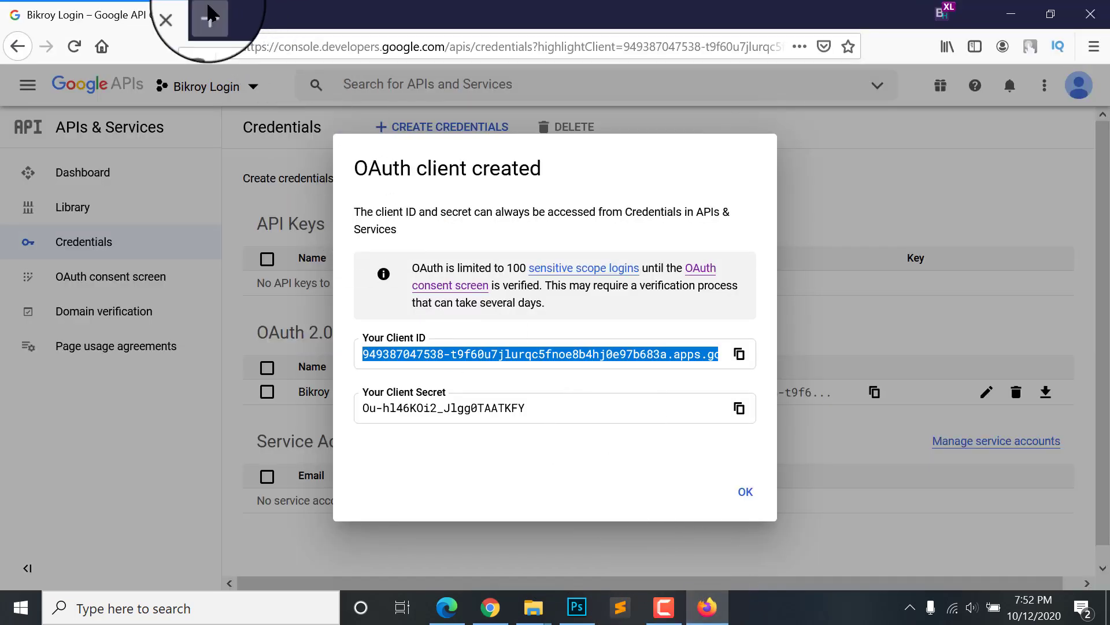
{"action": "left_click", "coordinate": [209, 16]}
{"action": "key", "text": "ctrl+v"}
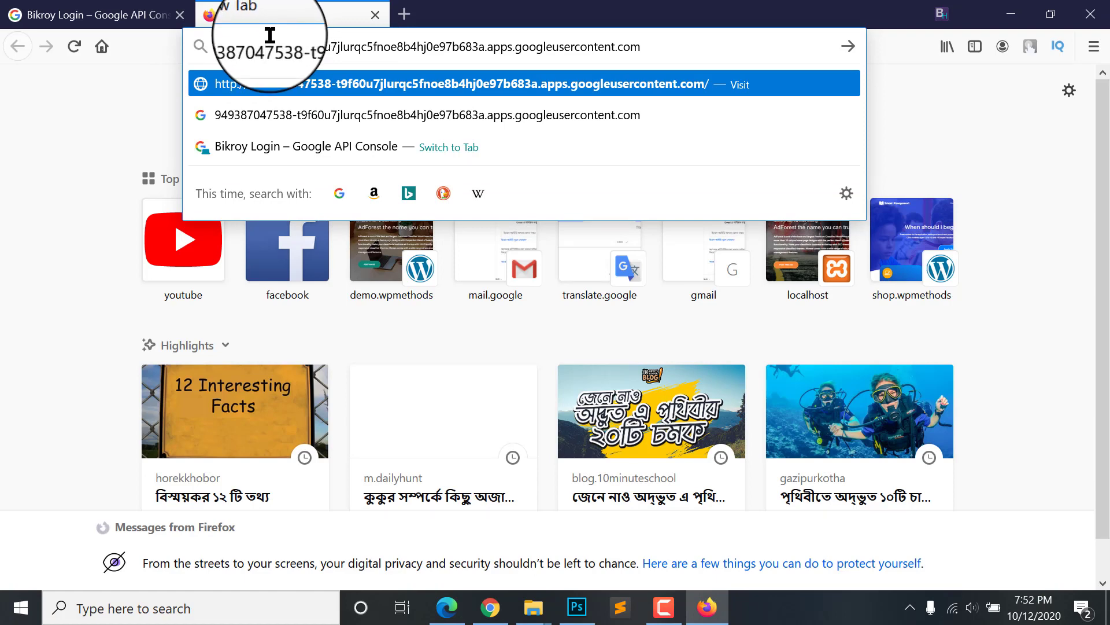
{"action": "left_click", "coordinate": [490, 608]}
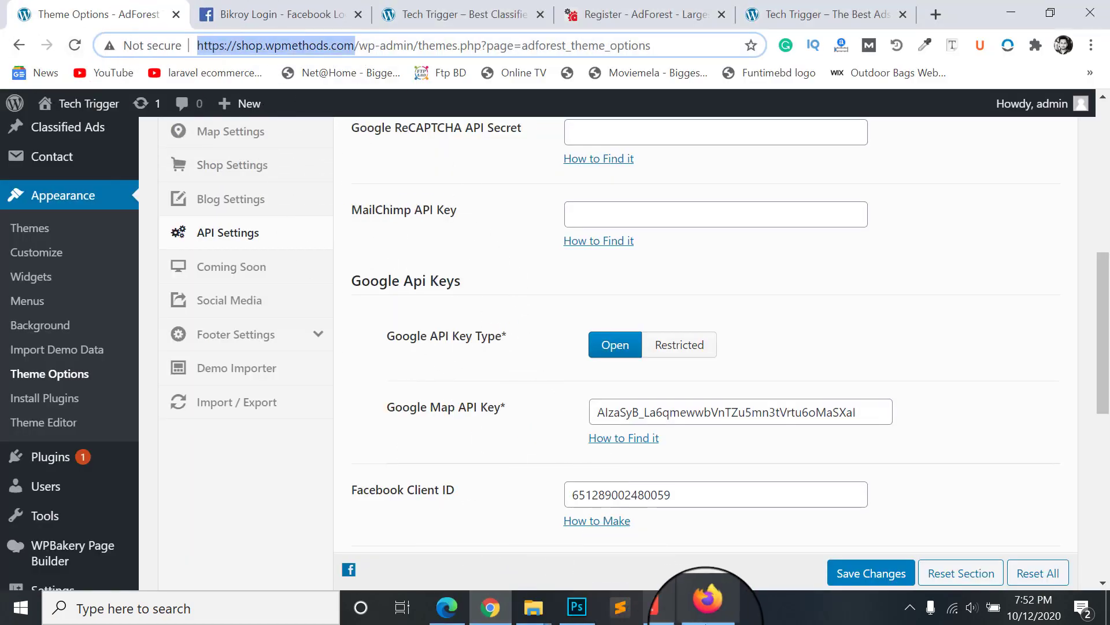
{"action": "left_click", "coordinate": [706, 608]}
{"action": "left_click", "coordinate": [335, 46]}
{"action": "key", "text": "ctrl+v"}
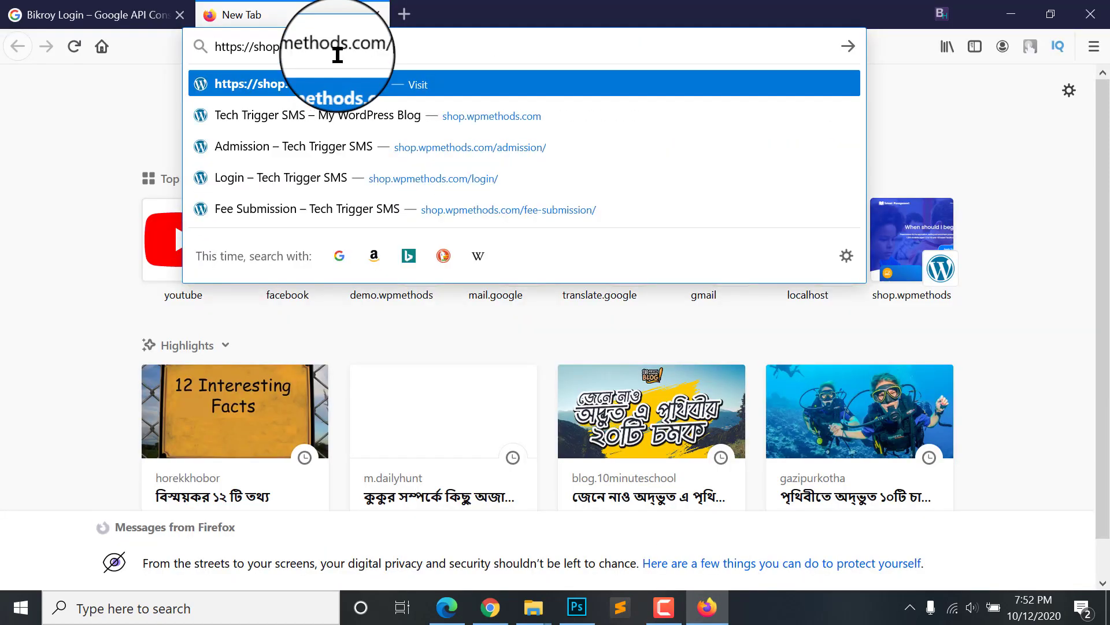
{"action": "key", "text": "Return"}
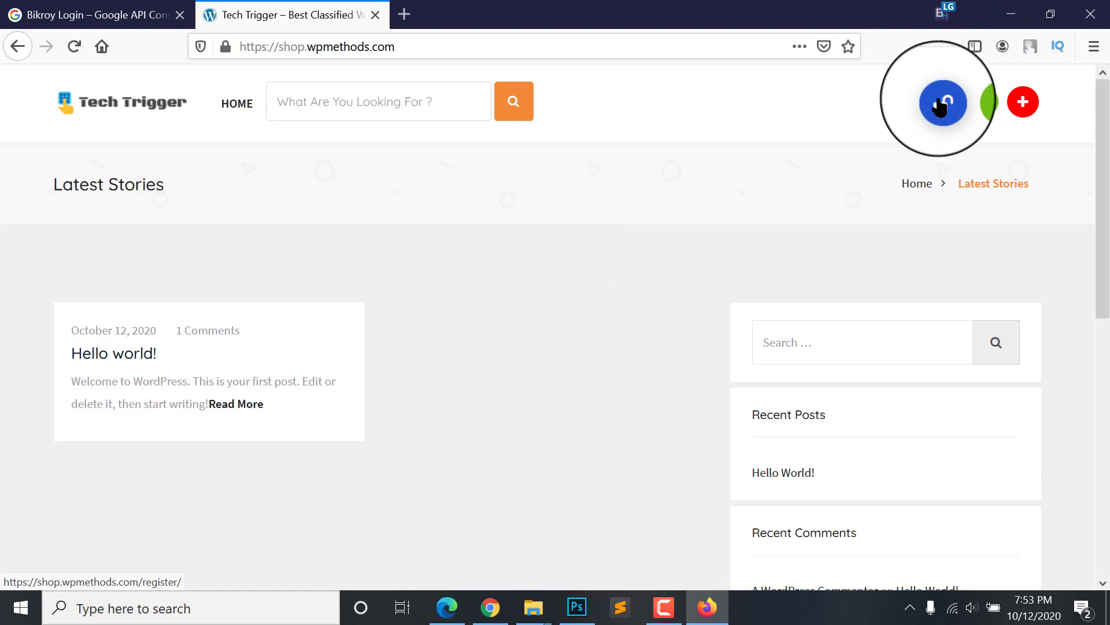
Step: Go from the site's Register page to the Signin page and choose Sign In With Google
{"action": "left_click", "coordinate": [941, 103]}
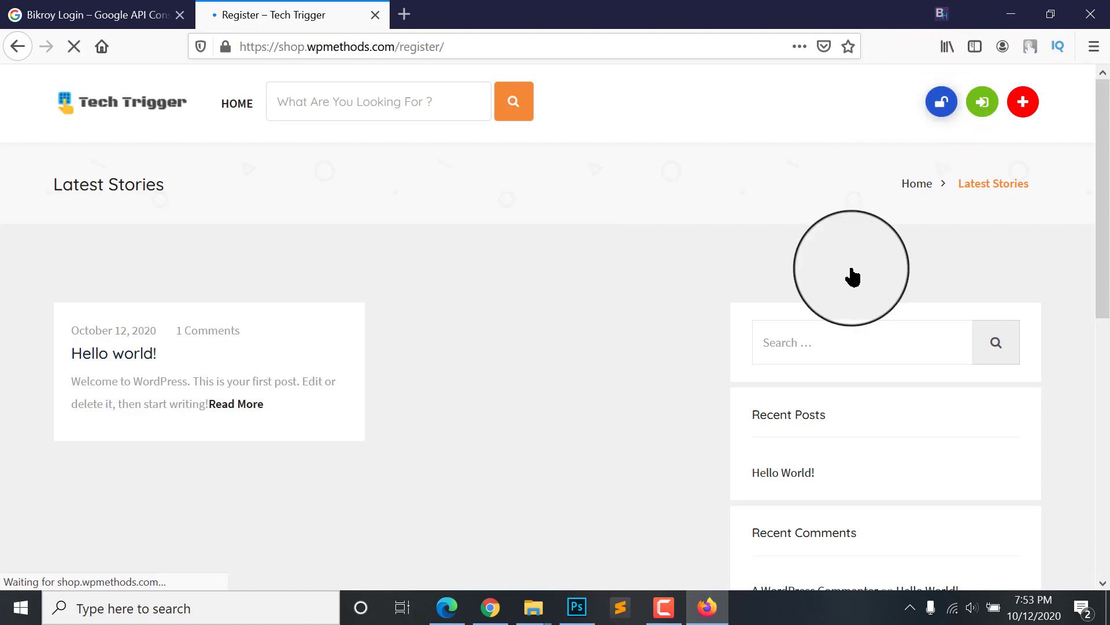
{"action": "scroll", "coordinate": [809, 347], "scroll_direction": "down", "scroll_amount": 1}
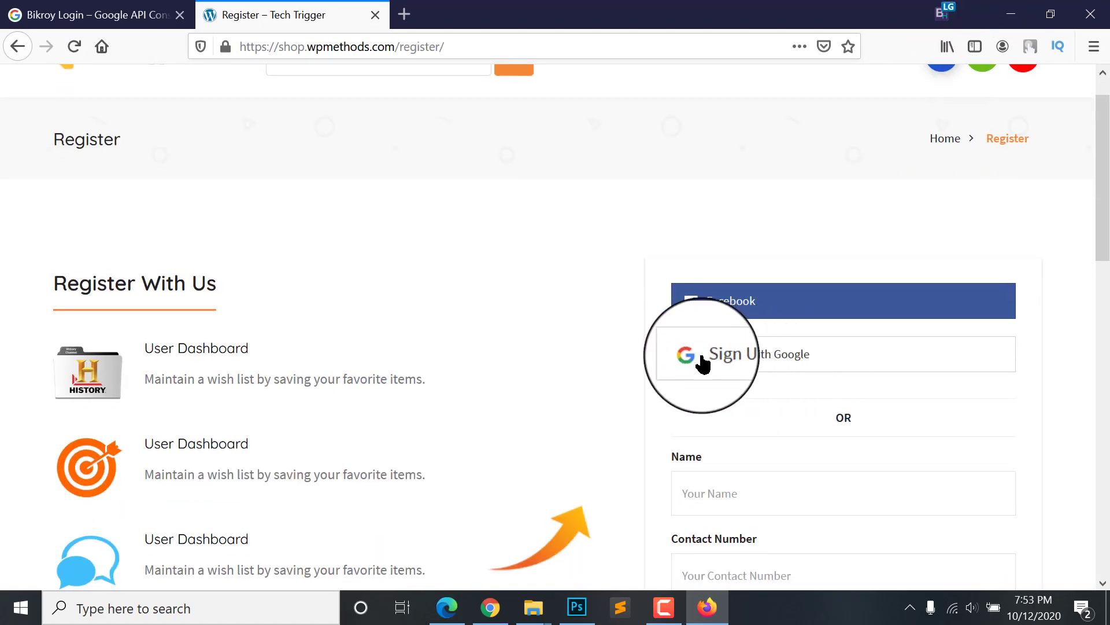
{"action": "scroll", "coordinate": [783, 370], "scroll_direction": "up", "scroll_amount": 1}
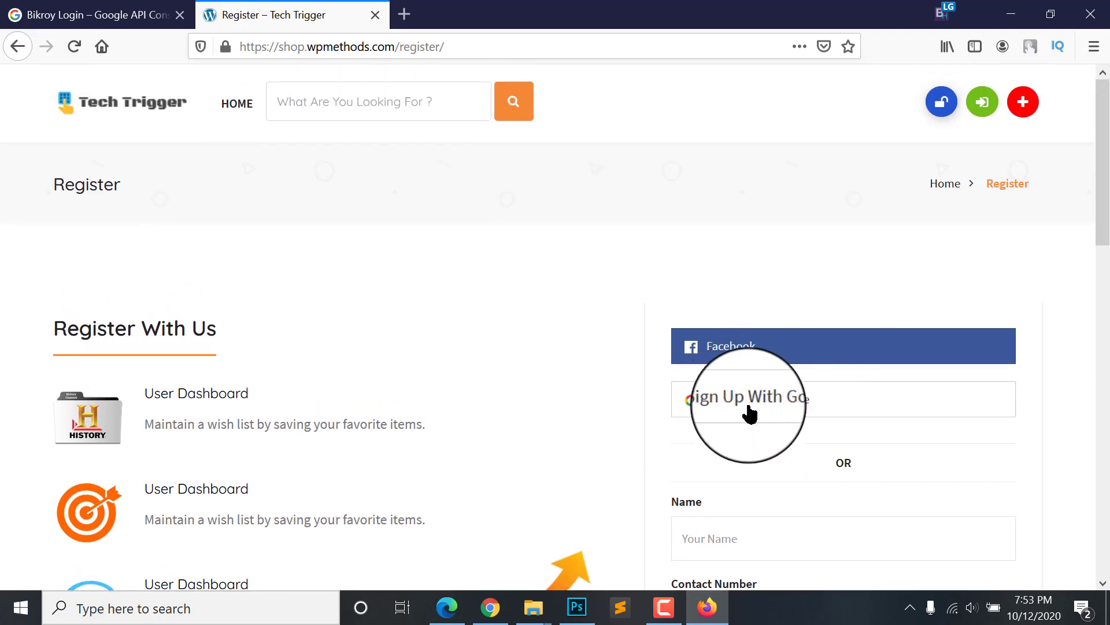
{"action": "left_click", "coordinate": [976, 107]}
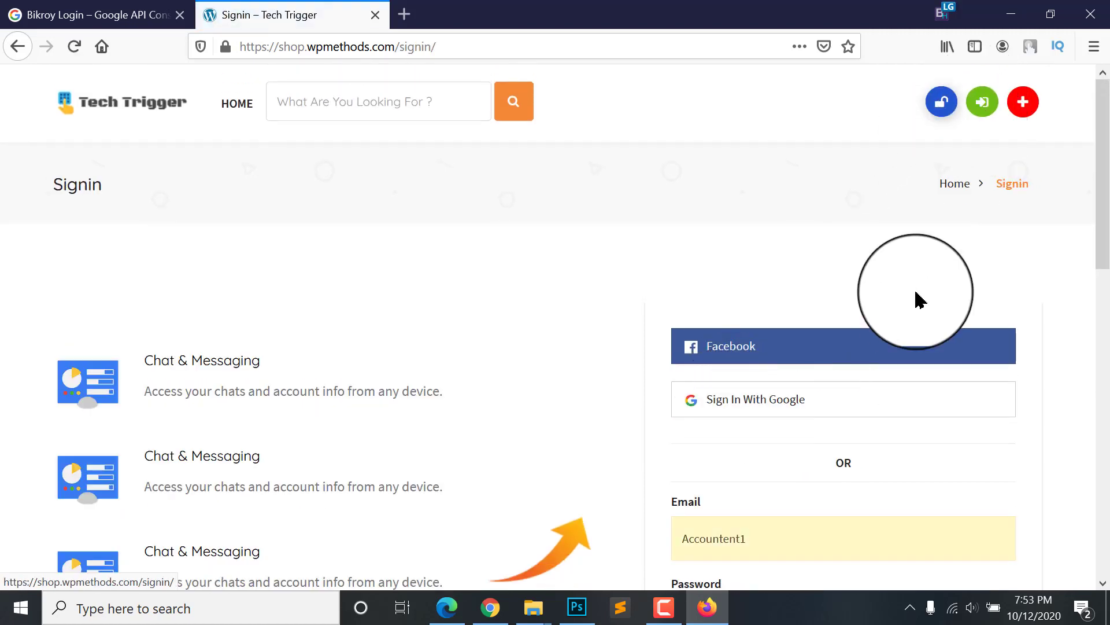
{"action": "scroll", "coordinate": [915, 299], "scroll_direction": "down", "scroll_amount": 1}
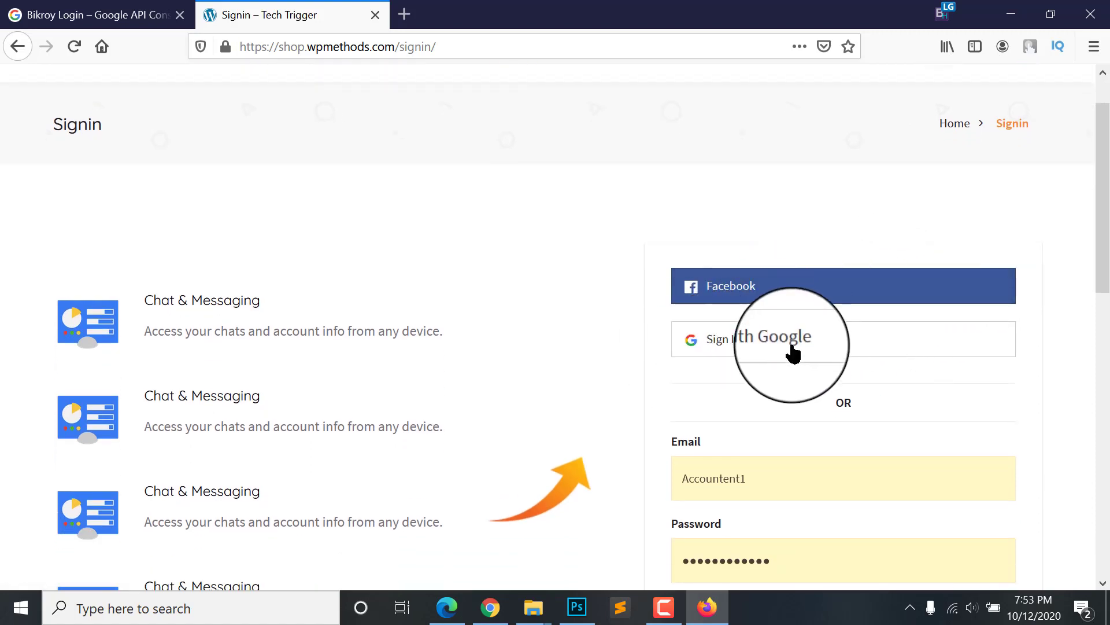
{"action": "left_click", "coordinate": [756, 351]}
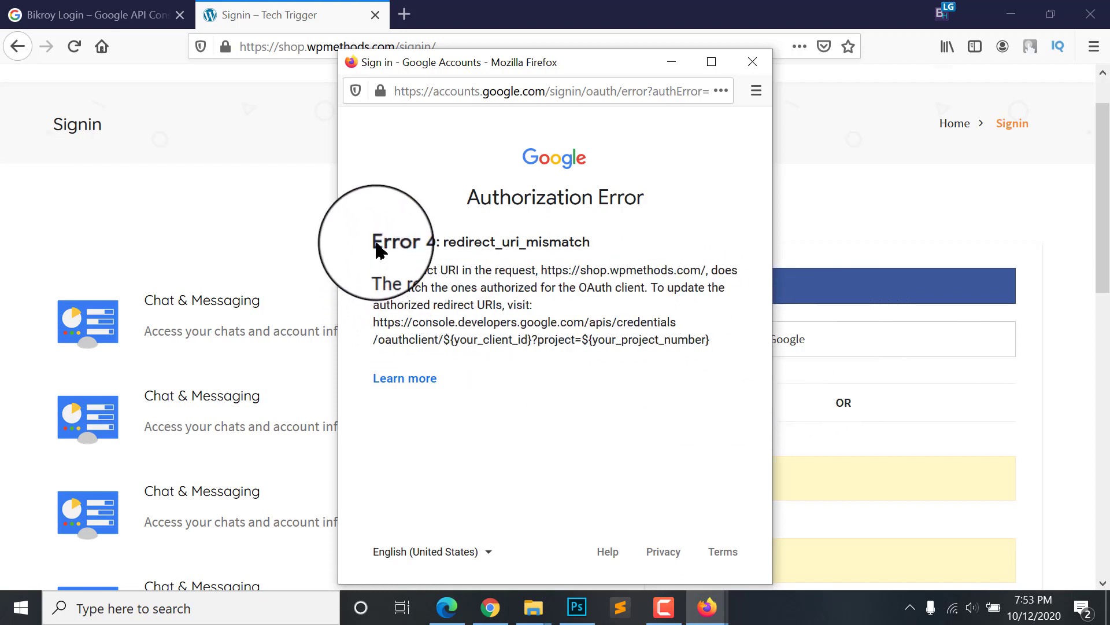
Step: Note the Error 400 redirect_uri_mismatch, then return to the Bikroy Login Google API Console tab in Firefox
{"action": "left_click_drag", "start_coordinate": [441, 242], "coordinate": [587, 240]}
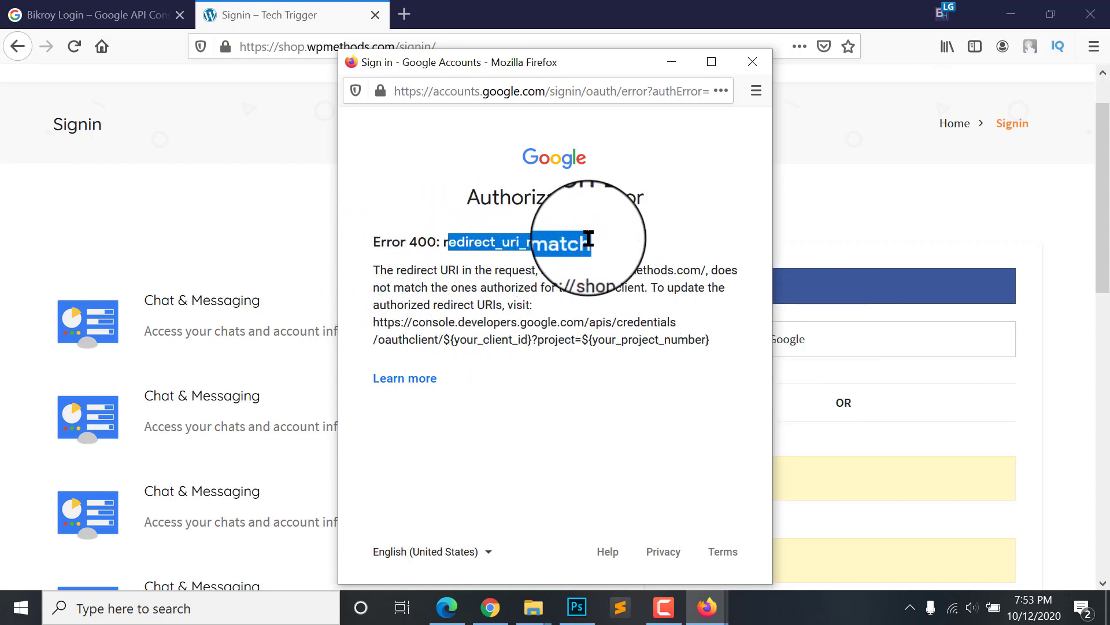
{"action": "left_click", "coordinate": [585, 240]}
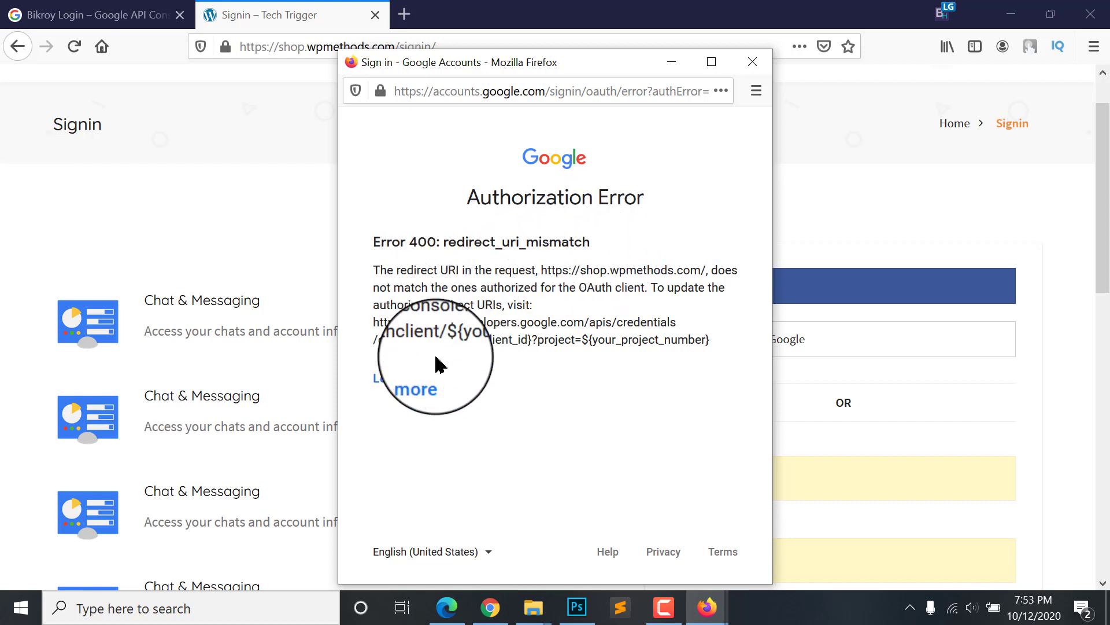
{"action": "left_click", "coordinate": [492, 610]}
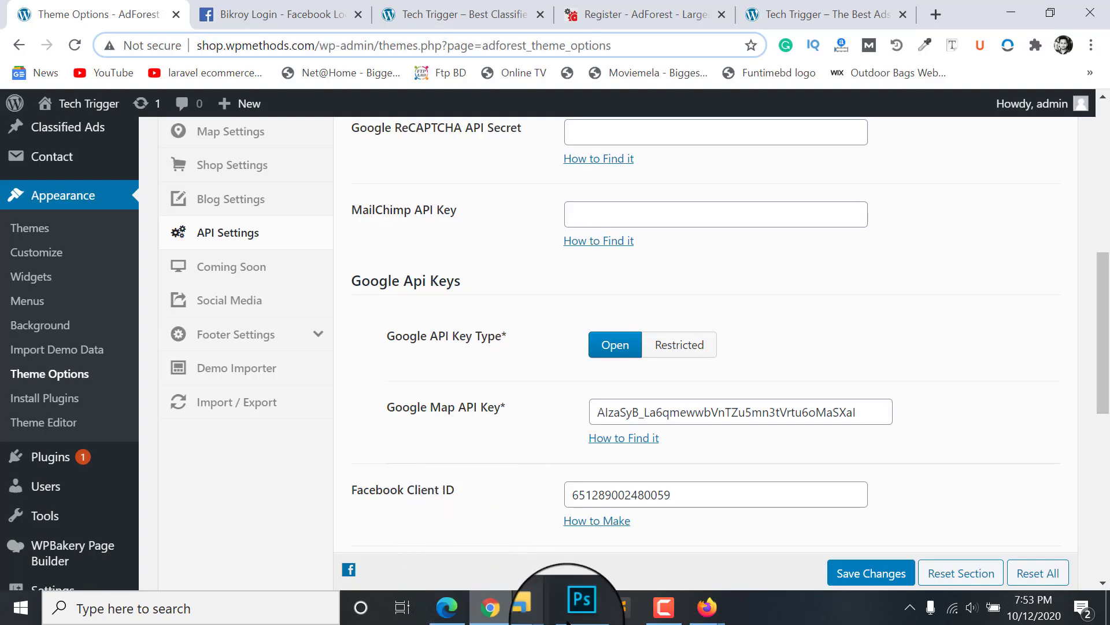
{"action": "left_click", "coordinate": [707, 608]}
{"action": "left_click", "coordinate": [141, 17]}
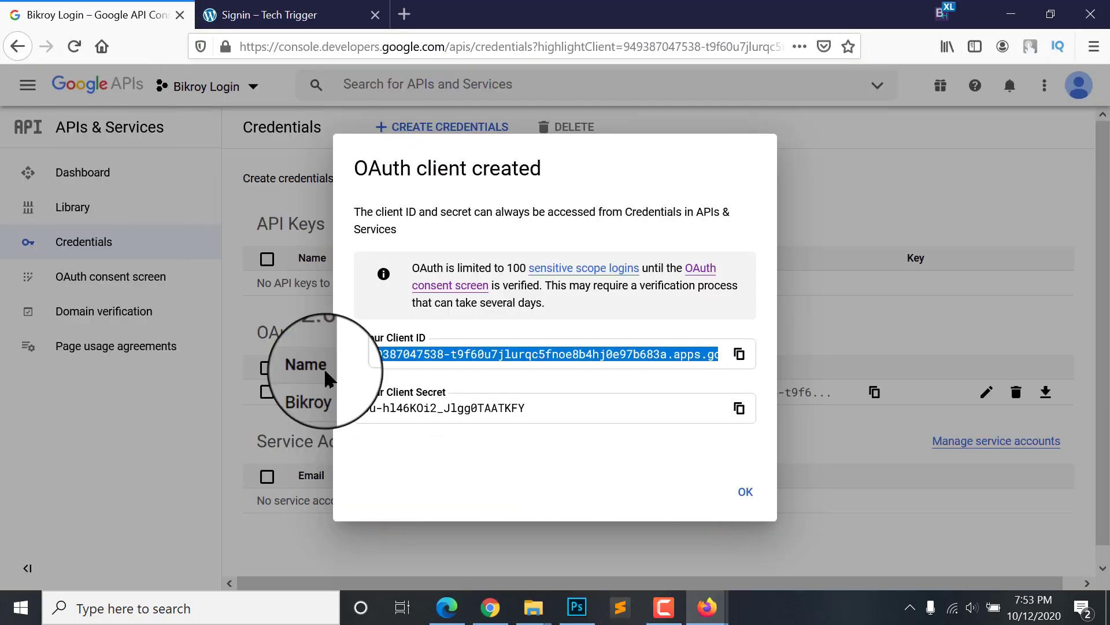
Step: Dismiss the OAuth client created notice
{"action": "left_click", "coordinate": [740, 498]}
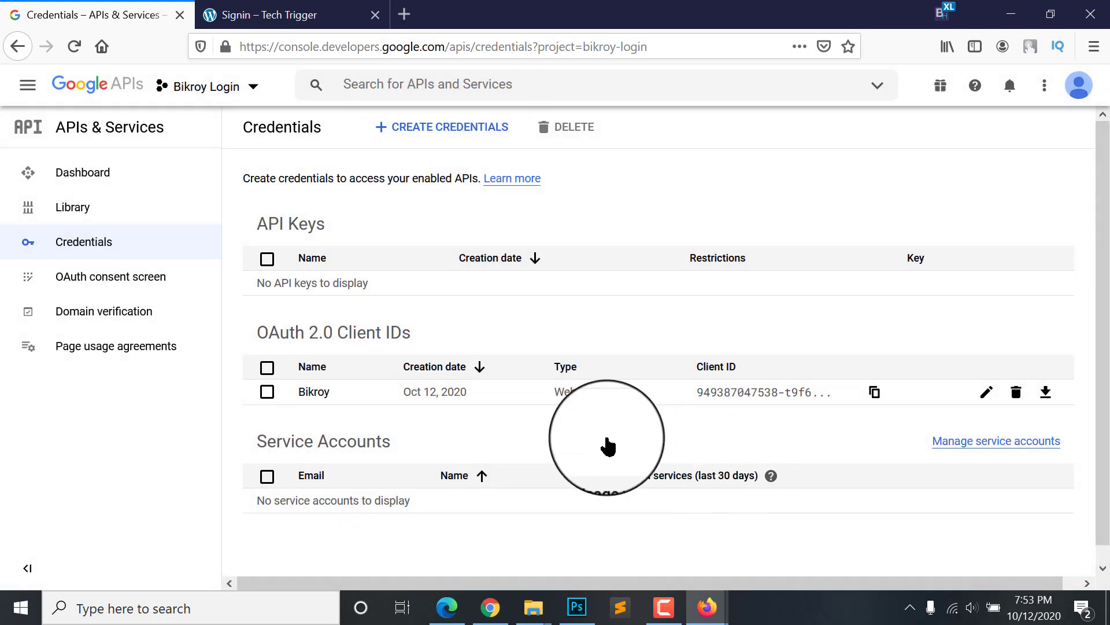
{"action": "scroll", "coordinate": [405, 413], "scroll_direction": "down", "scroll_amount": 1}
{"action": "scroll", "coordinate": [466, 404], "scroll_direction": "up", "scroll_amount": 1}
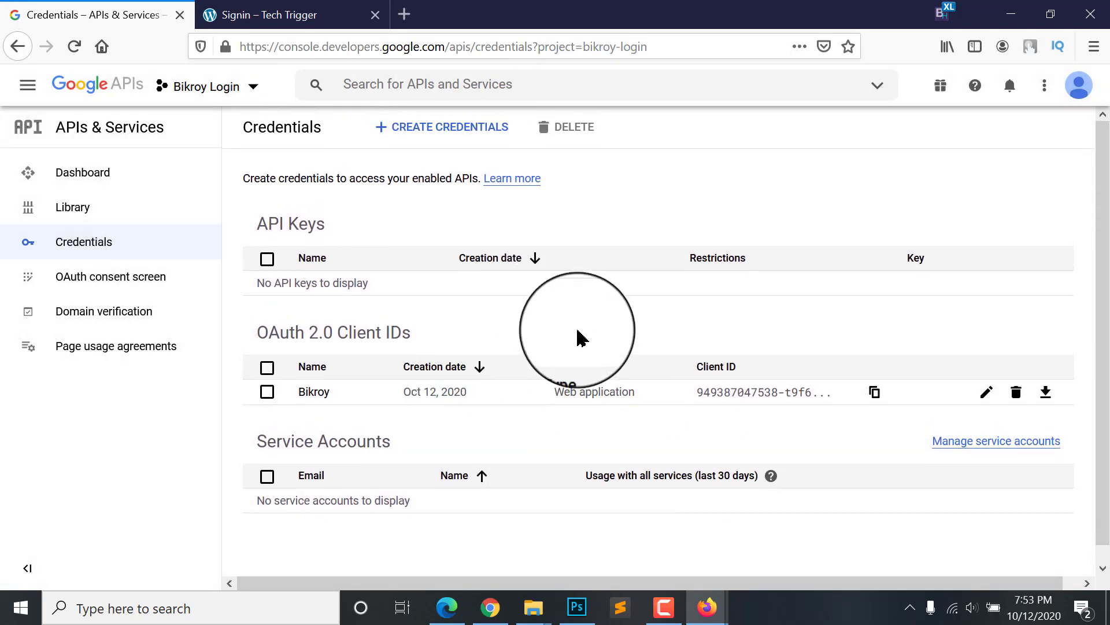
Step: Search the API Library for 'login' and enable the Cloud OS Login API
{"action": "left_click", "coordinate": [58, 206]}
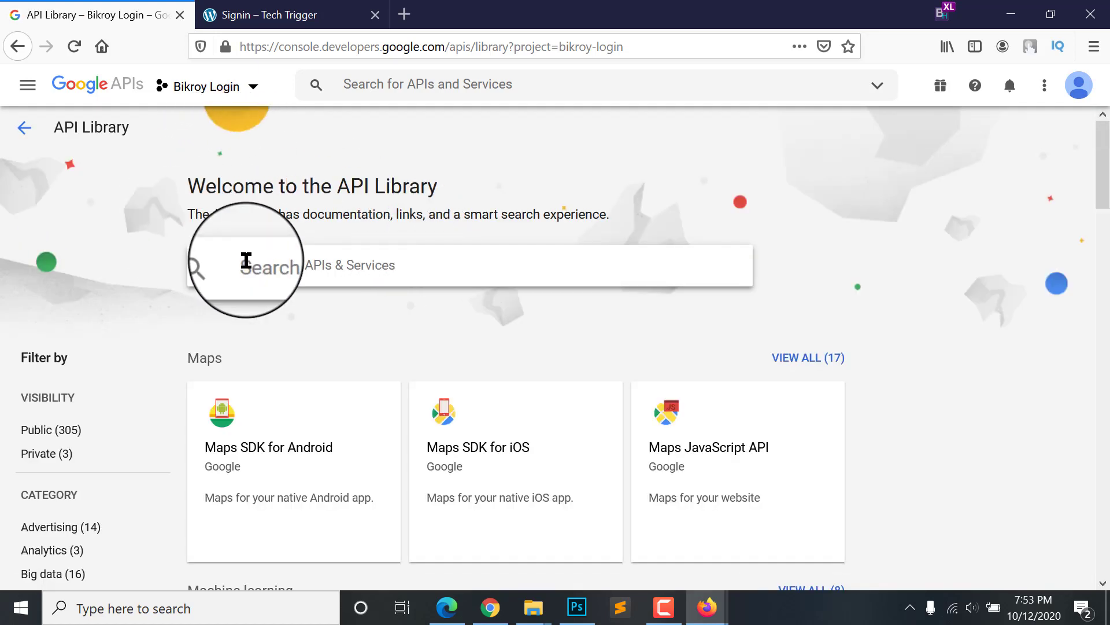
{"action": "left_click", "coordinate": [314, 257]}
{"action": "type", "text": "login"}
{"action": "key", "text": "Return"}
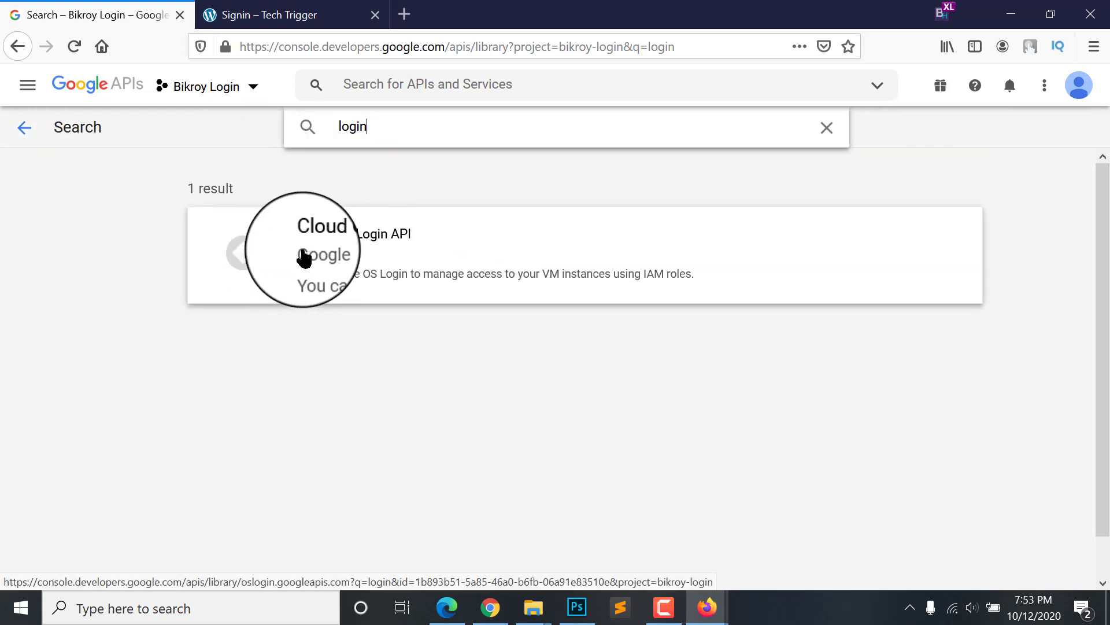
{"action": "left_click", "coordinate": [342, 255]}
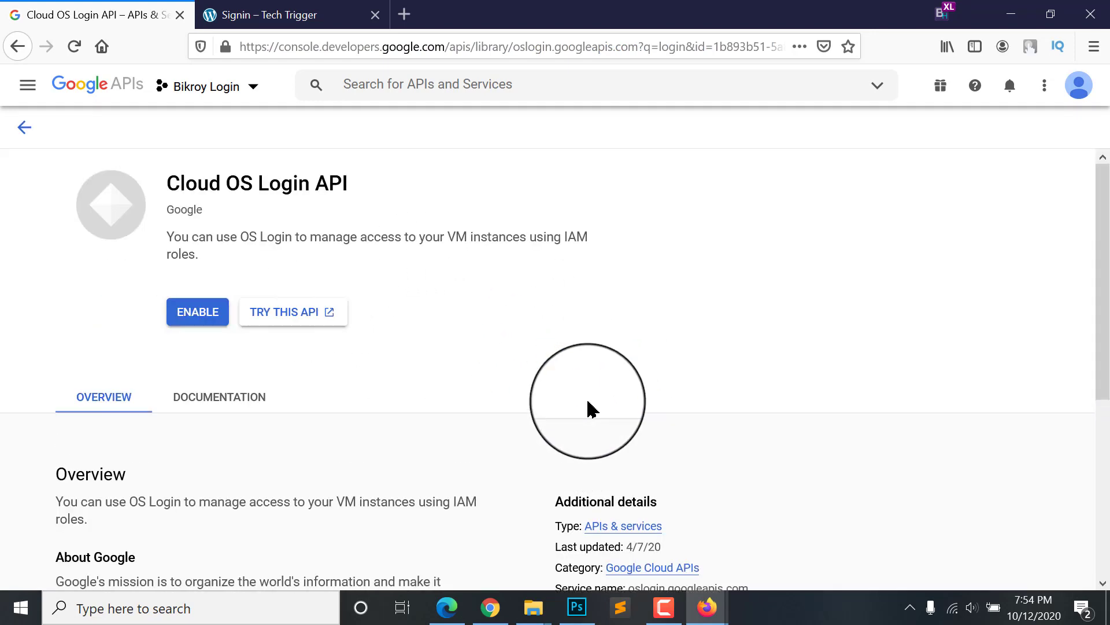
{"action": "left_click", "coordinate": [188, 318]}
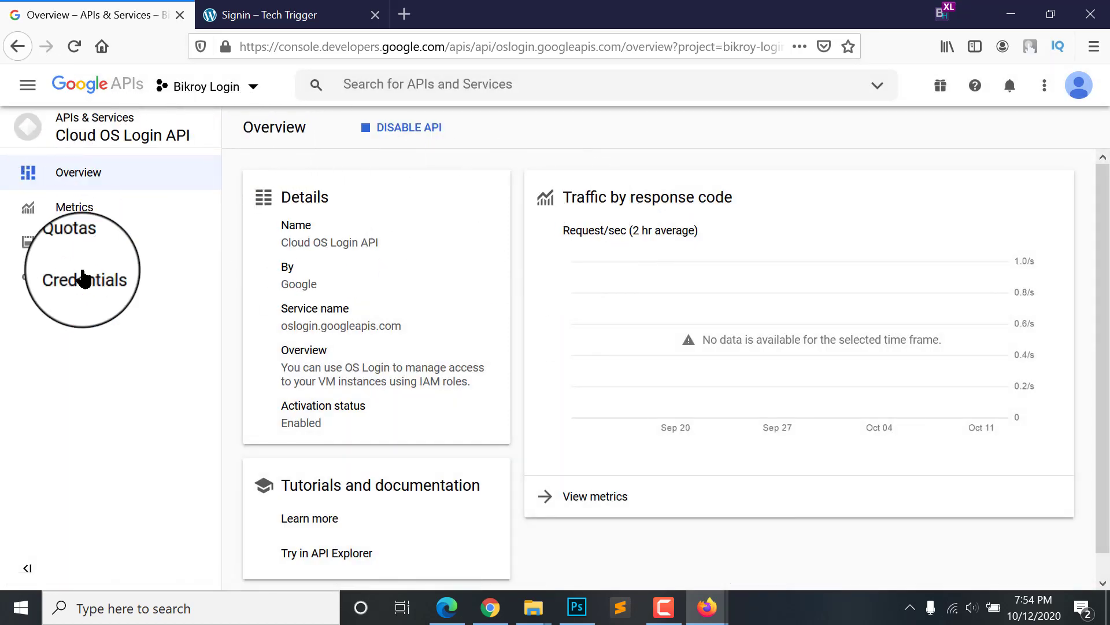
Step: Review the Bikroy OAuth client's authorized redirect URIs under Credentials, then go to the Signin tab
{"action": "left_click", "coordinate": [86, 279]}
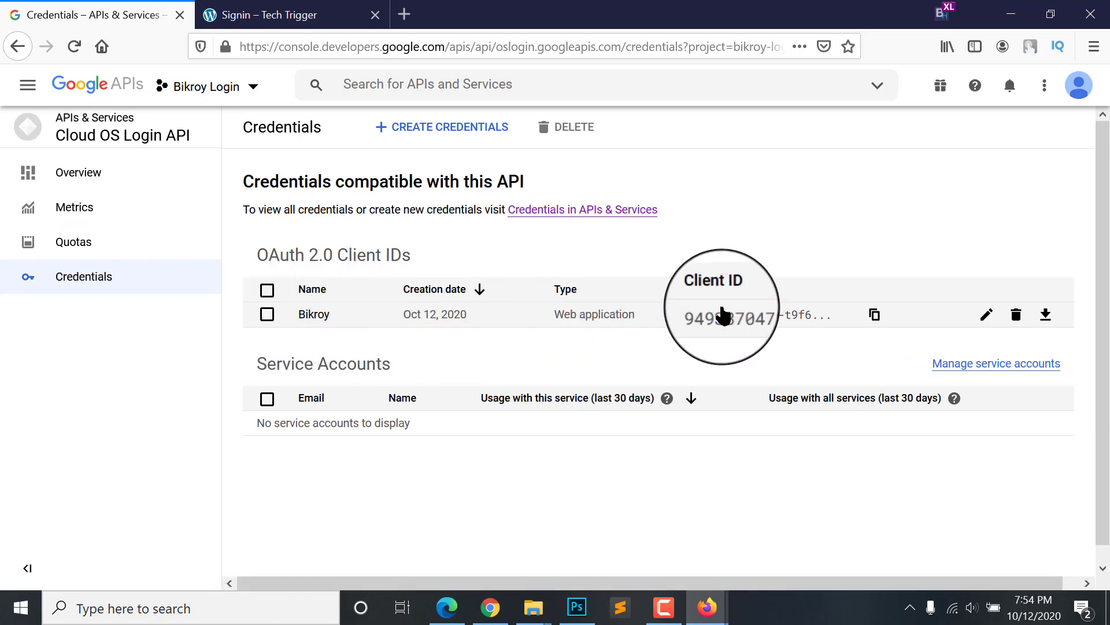
{"action": "left_click", "coordinate": [986, 316]}
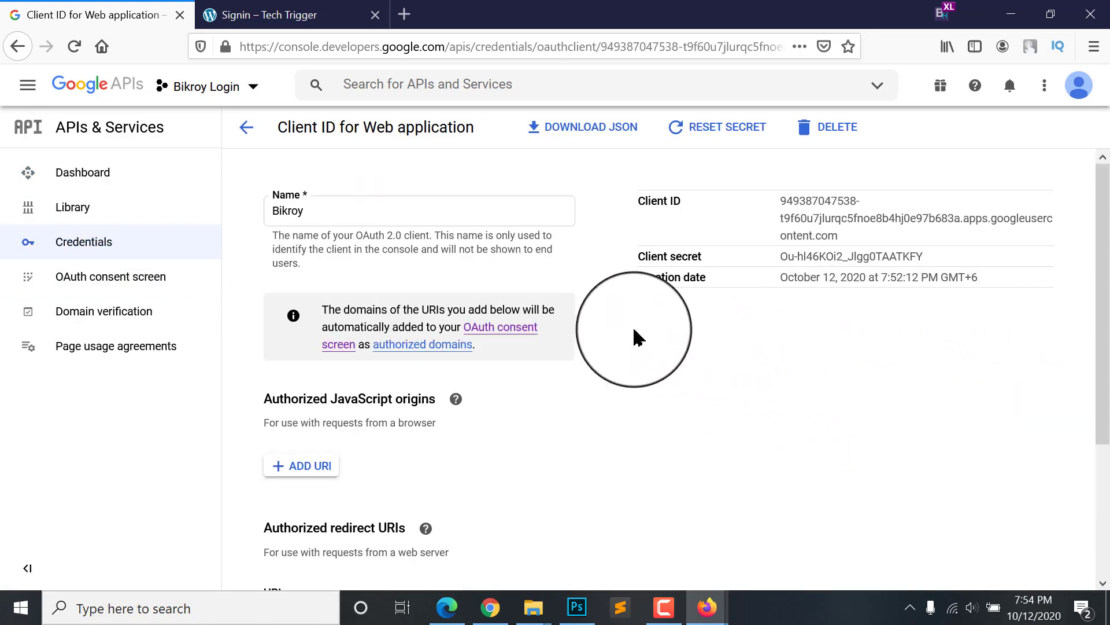
{"action": "scroll", "coordinate": [337, 364], "scroll_direction": "down", "scroll_amount": 3}
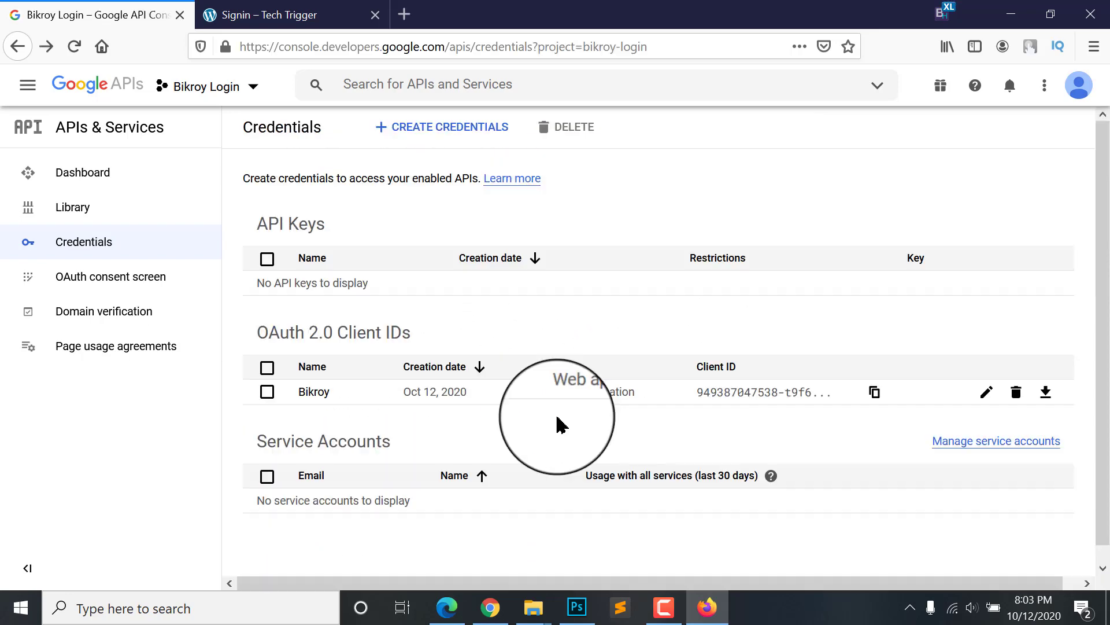
{"action": "left_click", "coordinate": [255, 15]}
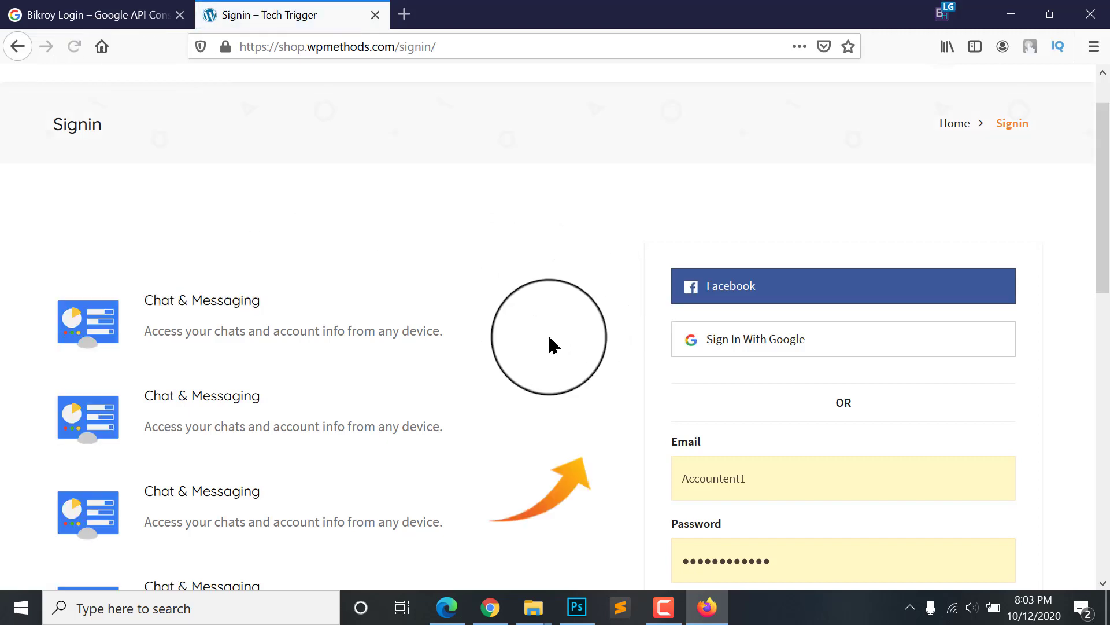
Step: Retry Sign In With Google, close the redirect_uri_mismatch error, and go back to the Credentials list
{"action": "left_click", "coordinate": [748, 345]}
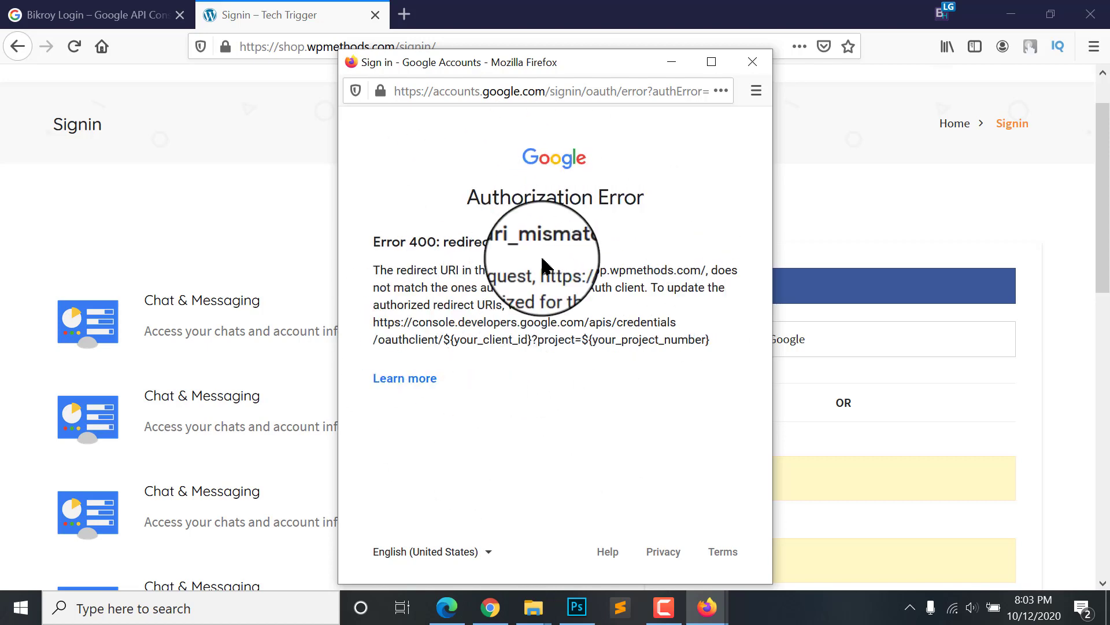
{"action": "left_click", "coordinate": [753, 62]}
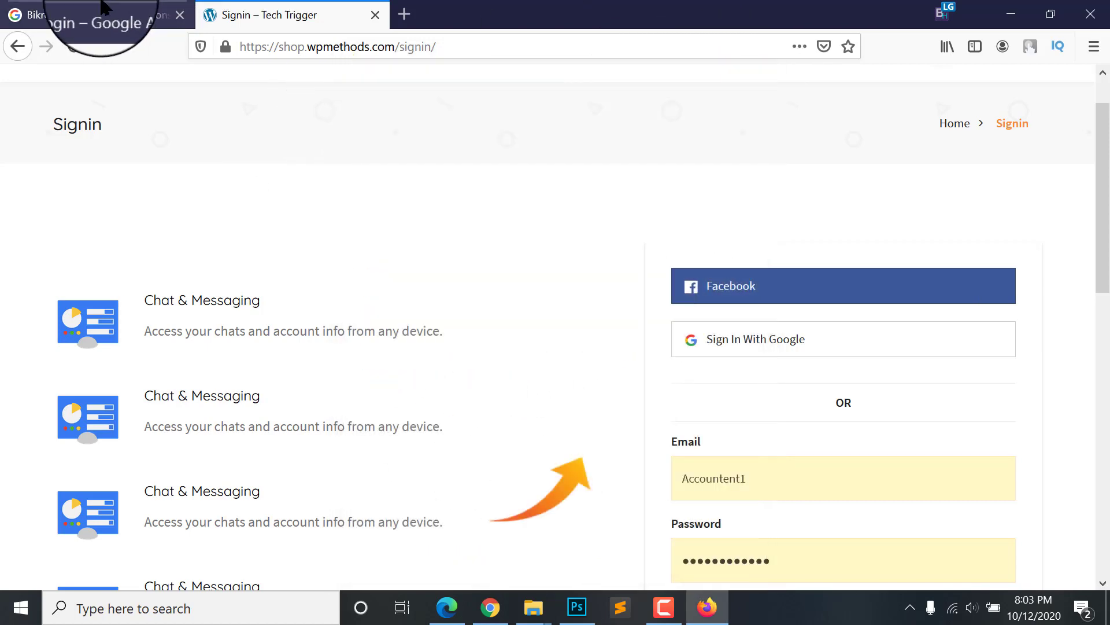
{"action": "left_click", "coordinate": [87, 17]}
{"action": "scroll", "coordinate": [567, 397], "scroll_direction": "down", "scroll_amount": 1}
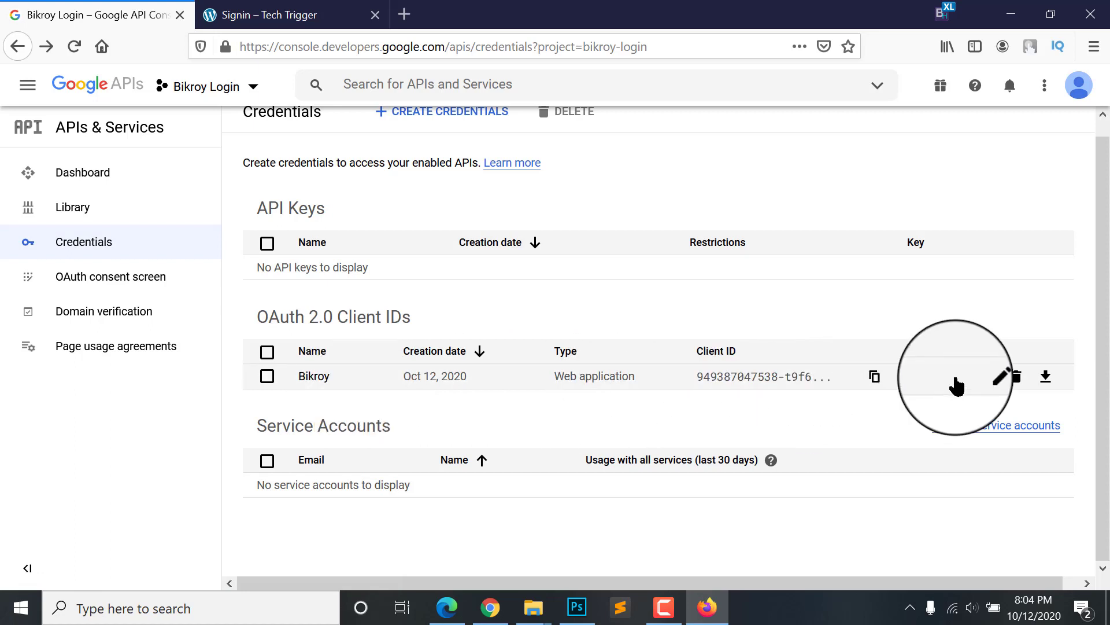
{"action": "left_click", "coordinate": [986, 377]}
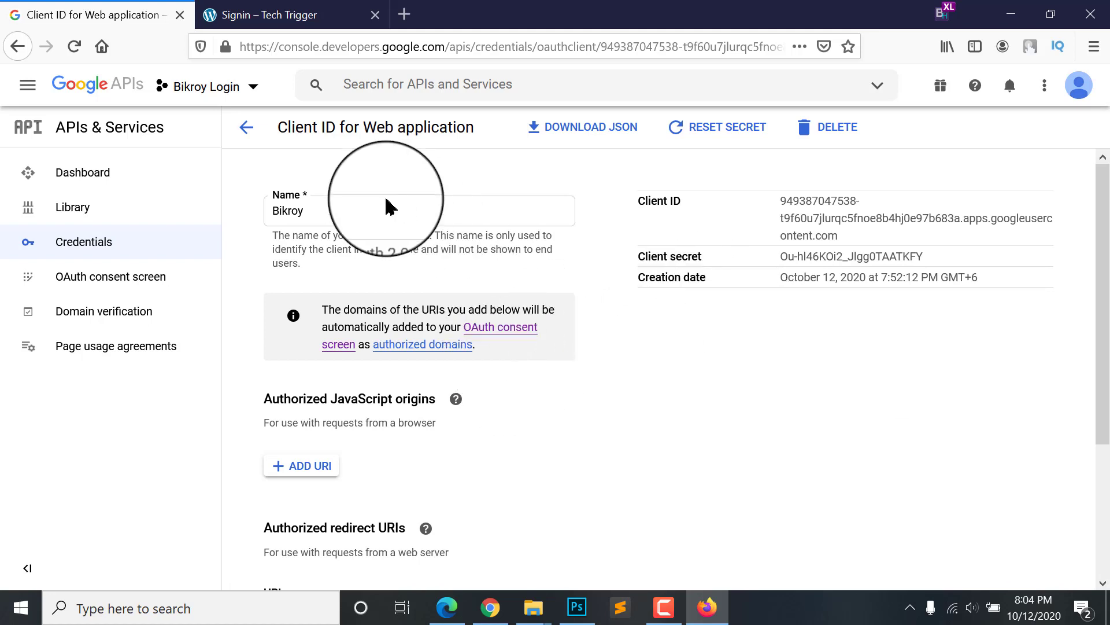
{"action": "scroll", "coordinate": [327, 244], "scroll_direction": "down", "scroll_amount": 3}
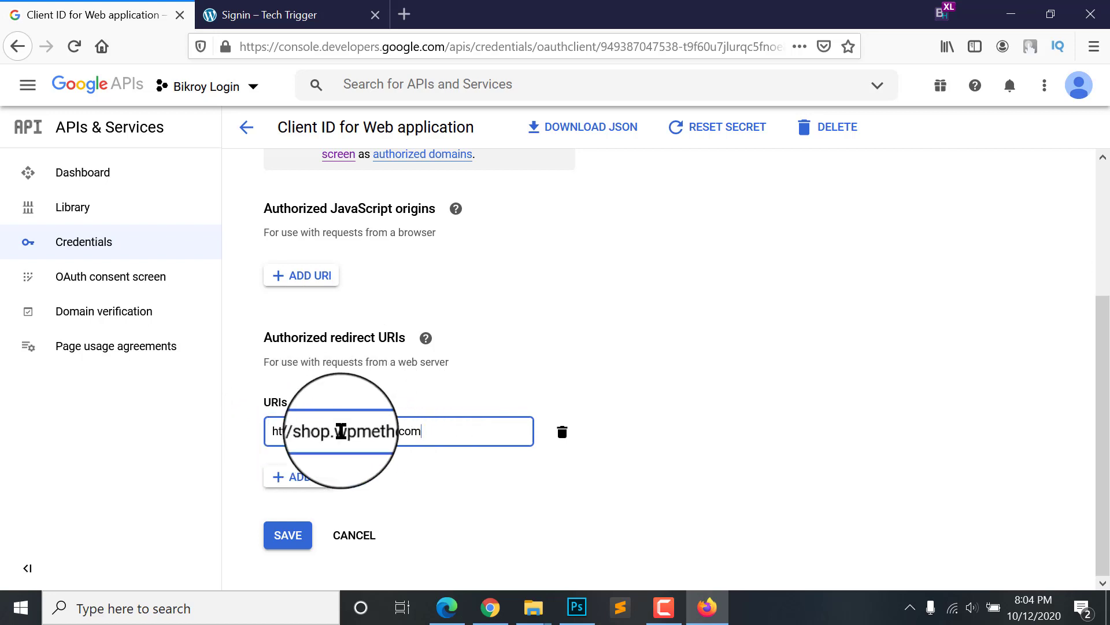
{"action": "left_click_drag", "start_coordinate": [445, 431], "coordinate": [255, 440]}
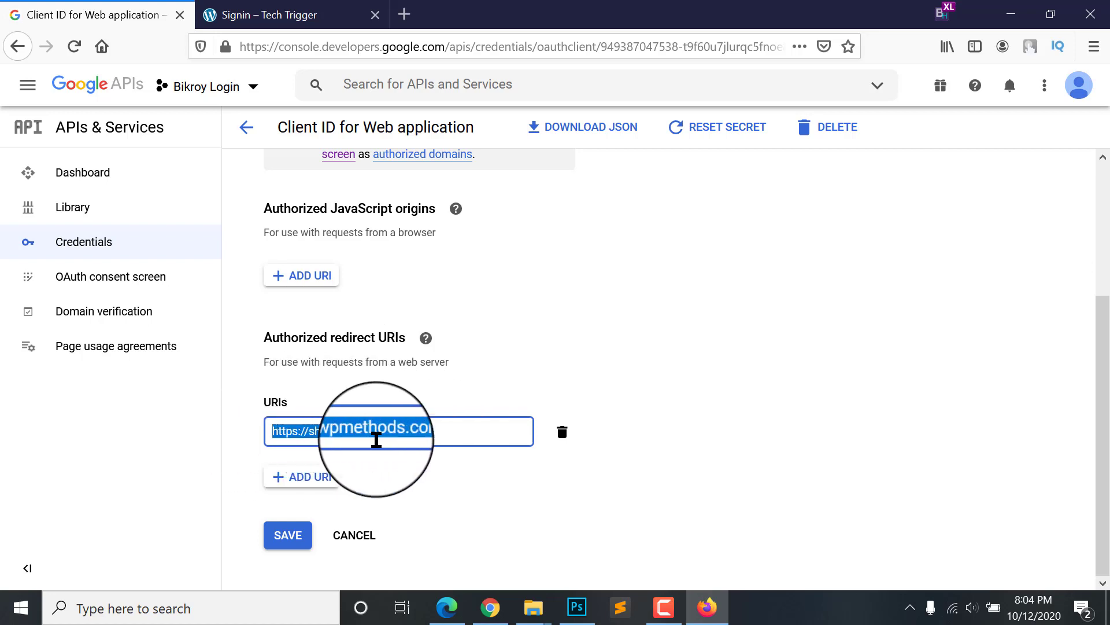
{"action": "left_click", "coordinate": [453, 440]}
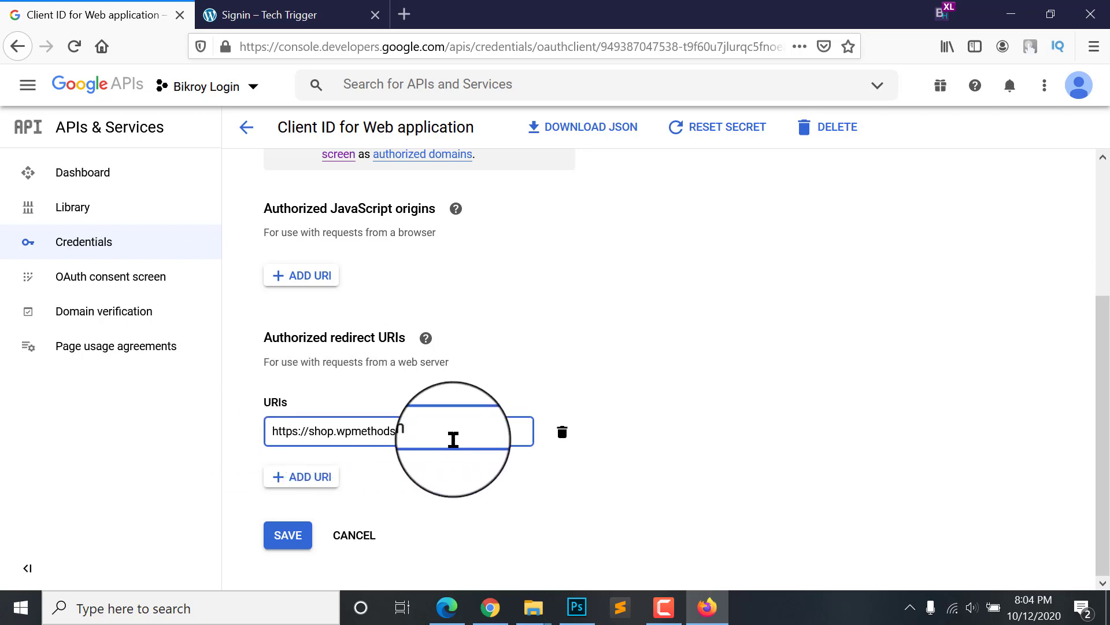
{"action": "left_click_drag", "start_coordinate": [454, 439], "coordinate": [298, 422]}
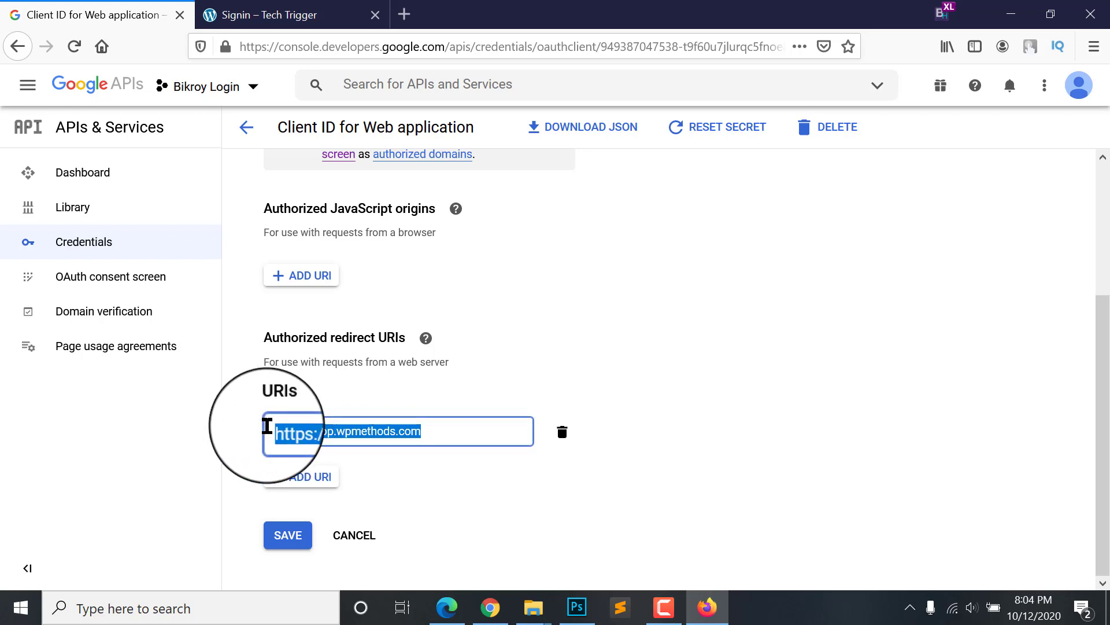
{"action": "left_click", "coordinate": [433, 432]}
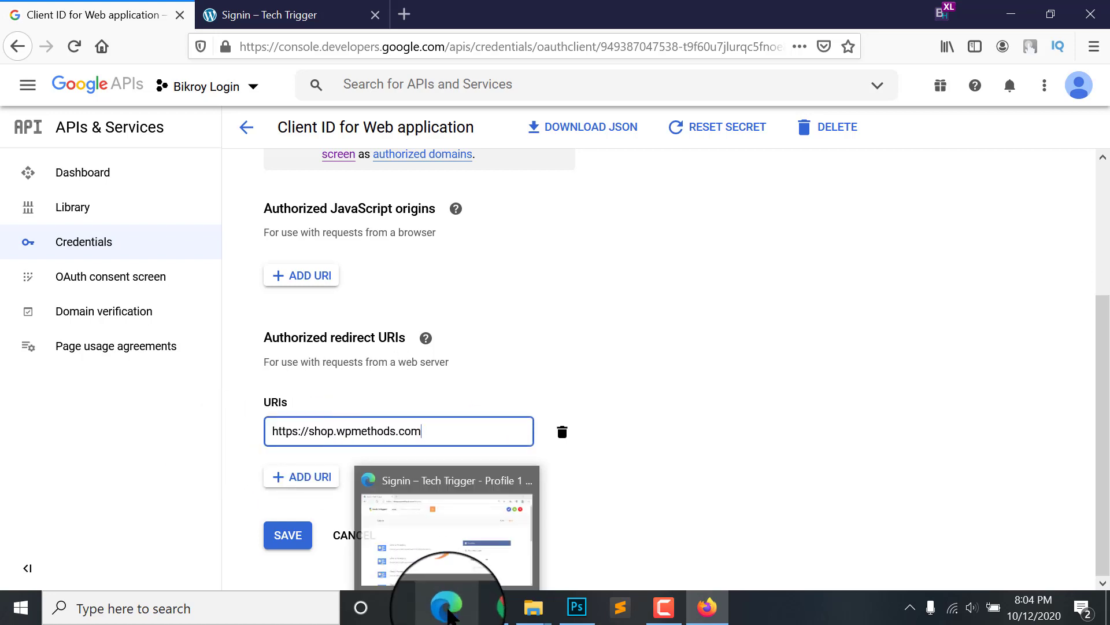
{"action": "left_click", "coordinate": [448, 614]}
{"action": "left_click", "coordinate": [446, 610]}
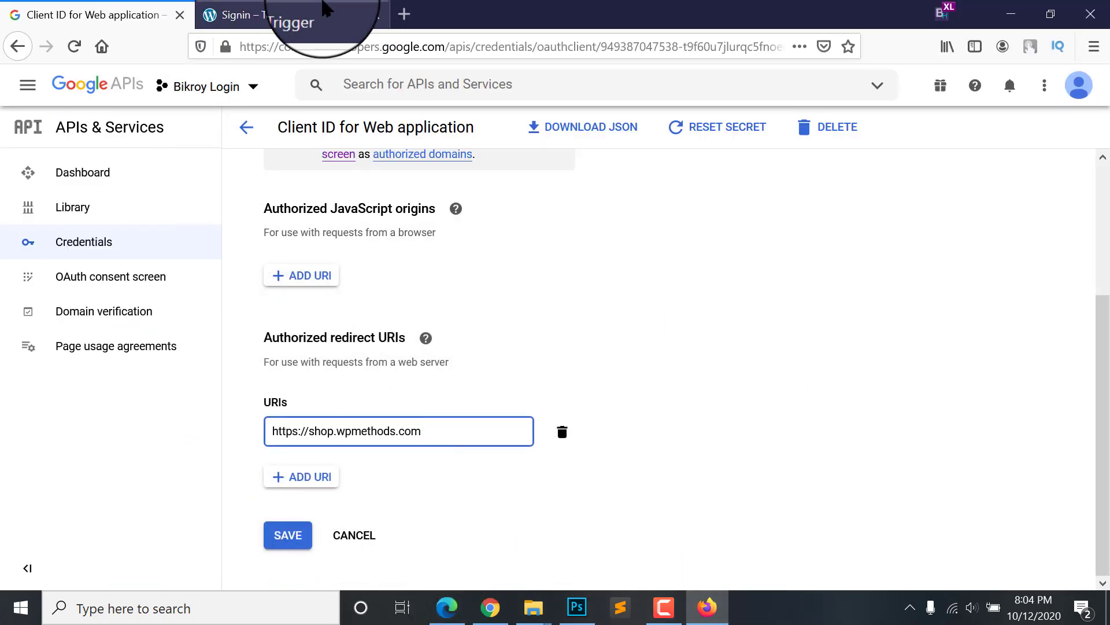
{"action": "left_click", "coordinate": [295, 15]}
{"action": "left_click", "coordinate": [87, 15]}
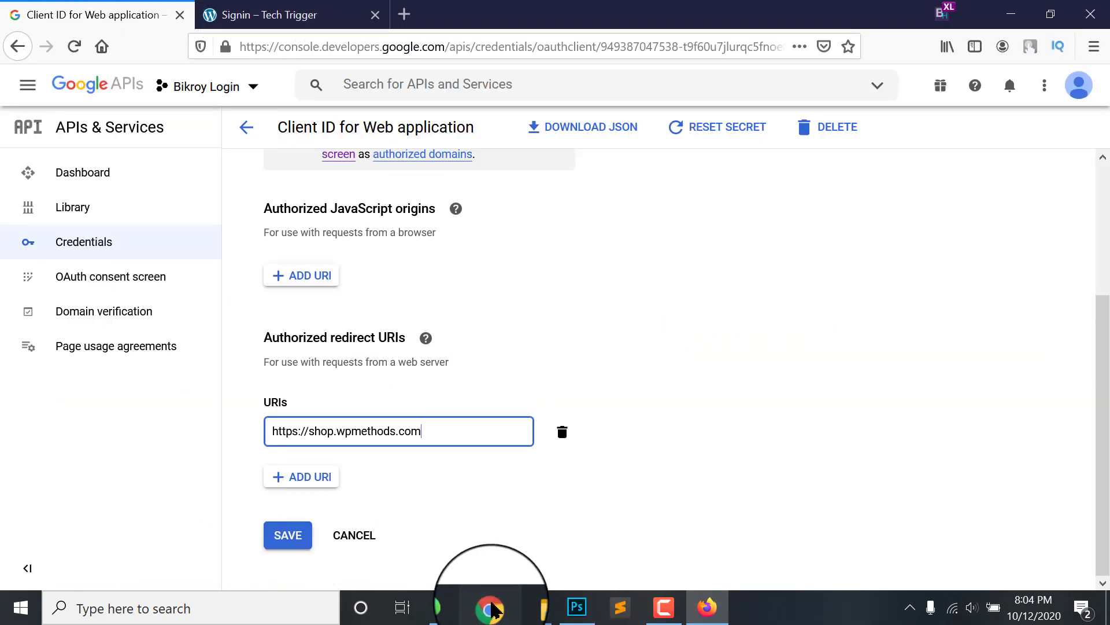
{"action": "left_click", "coordinate": [490, 607]}
{"action": "scroll", "coordinate": [646, 383], "scroll_direction": "up", "scroll_amount": 2}
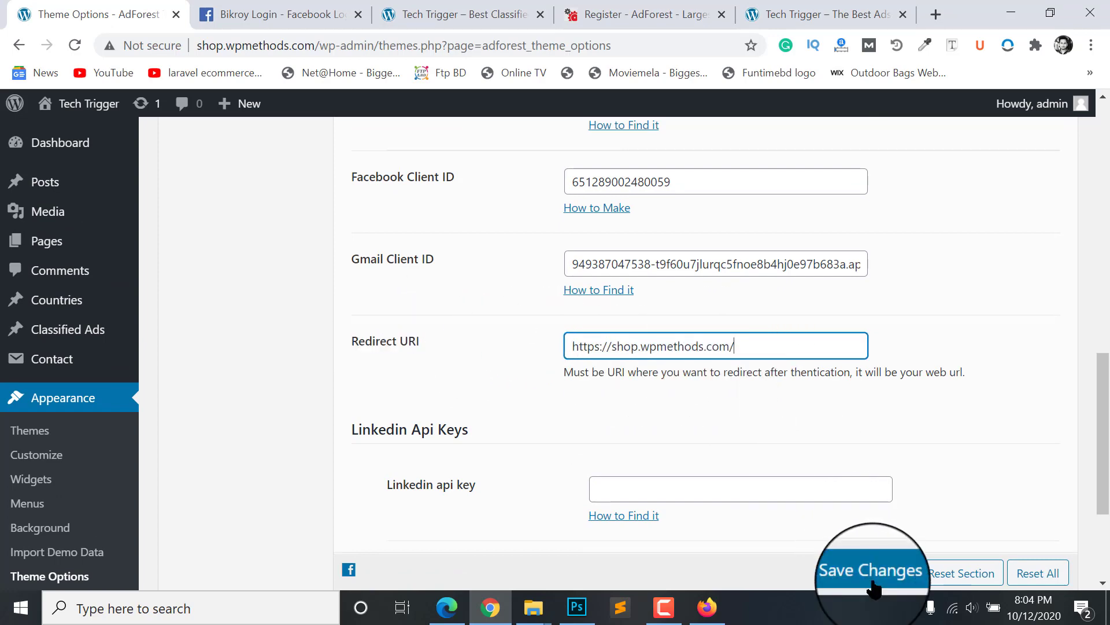
{"action": "scroll", "coordinate": [769, 370], "scroll_direction": "up", "scroll_amount": 1}
{"action": "left_click", "coordinate": [768, 370]}
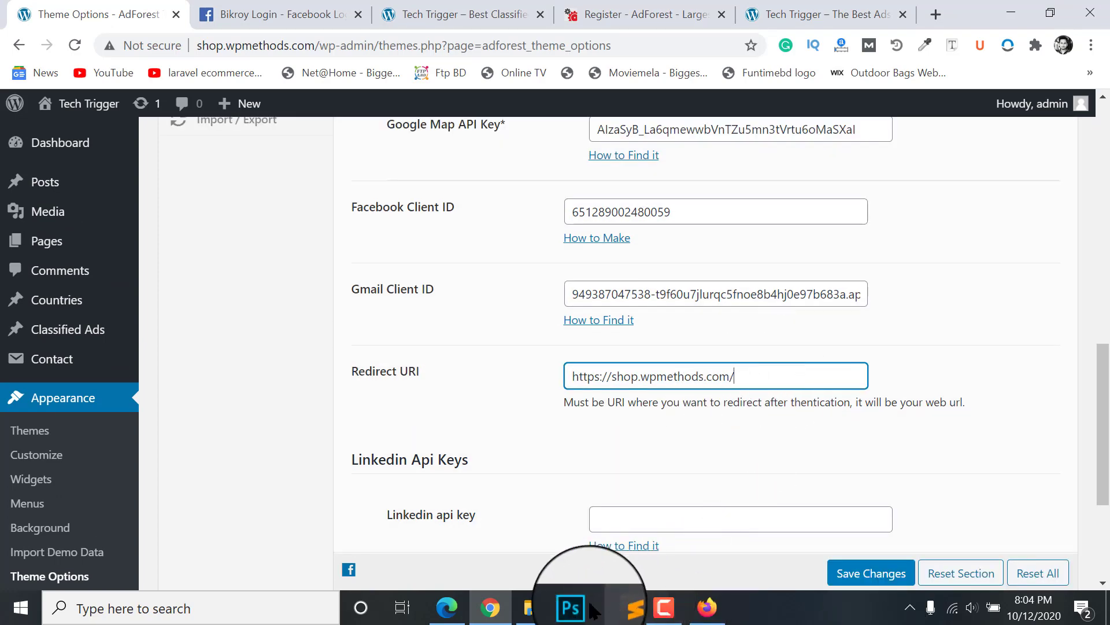
{"action": "left_click", "coordinate": [706, 607]}
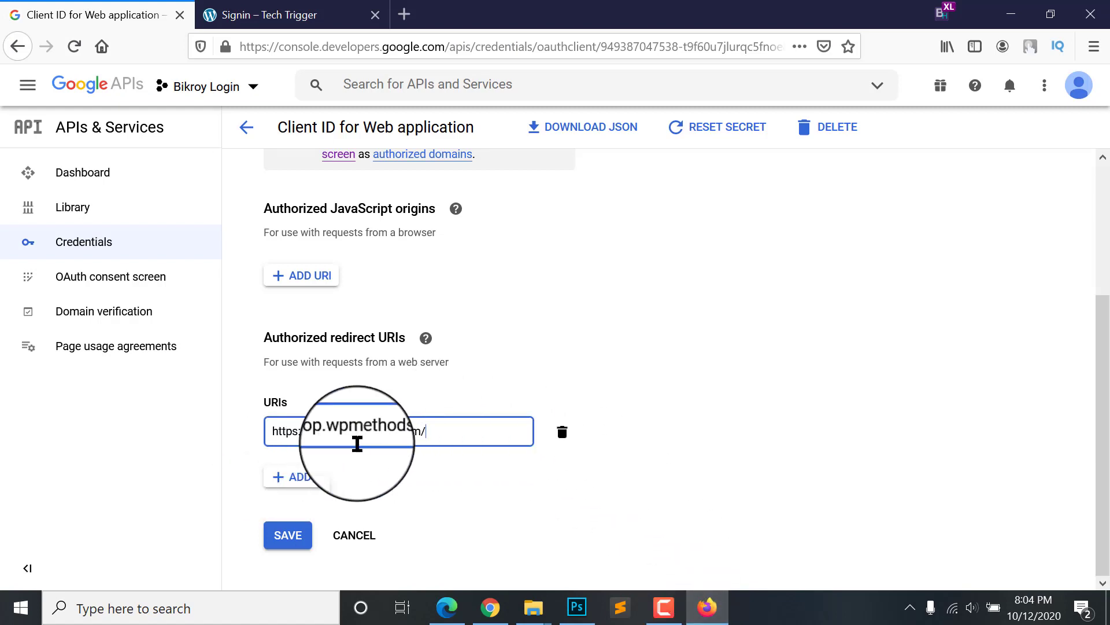
{"action": "left_click", "coordinate": [497, 473]}
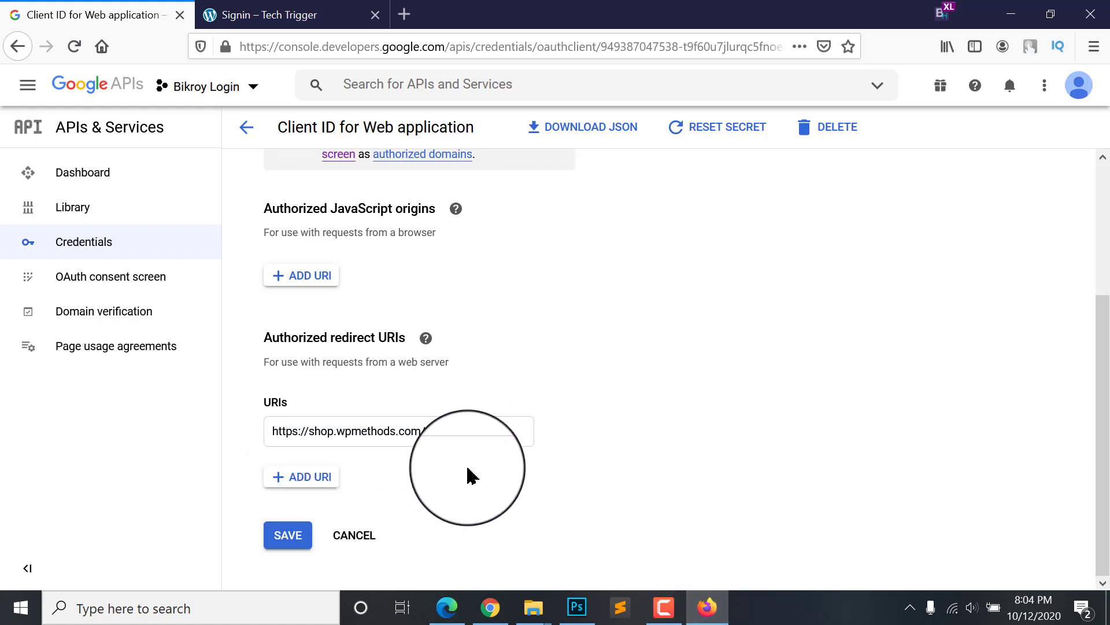
{"action": "left_click", "coordinate": [288, 536]}
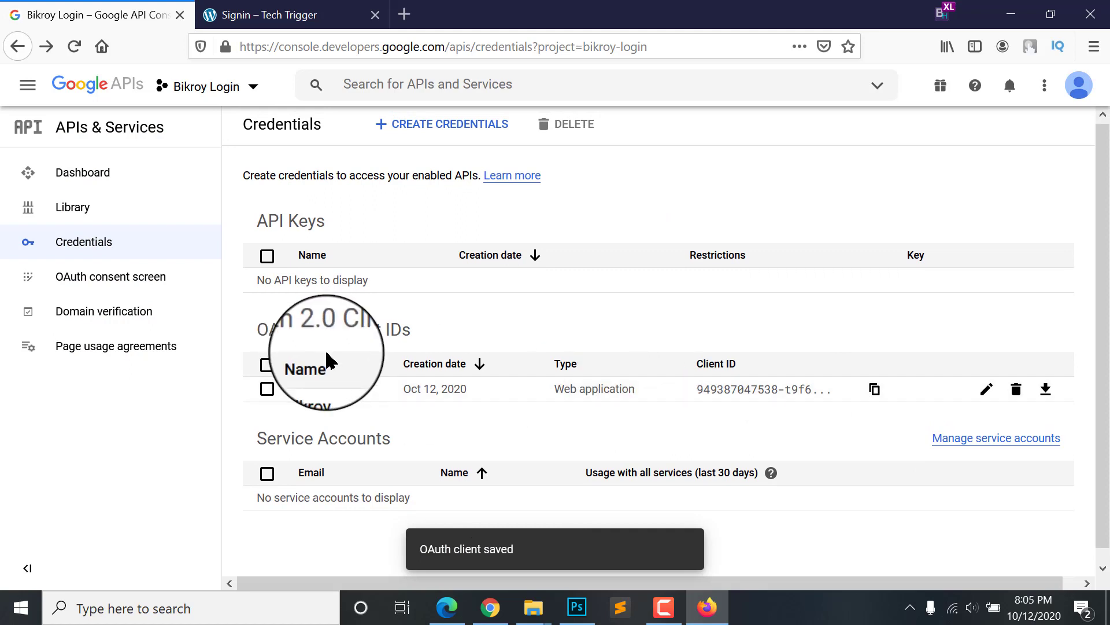
{"action": "left_click", "coordinate": [271, 15]}
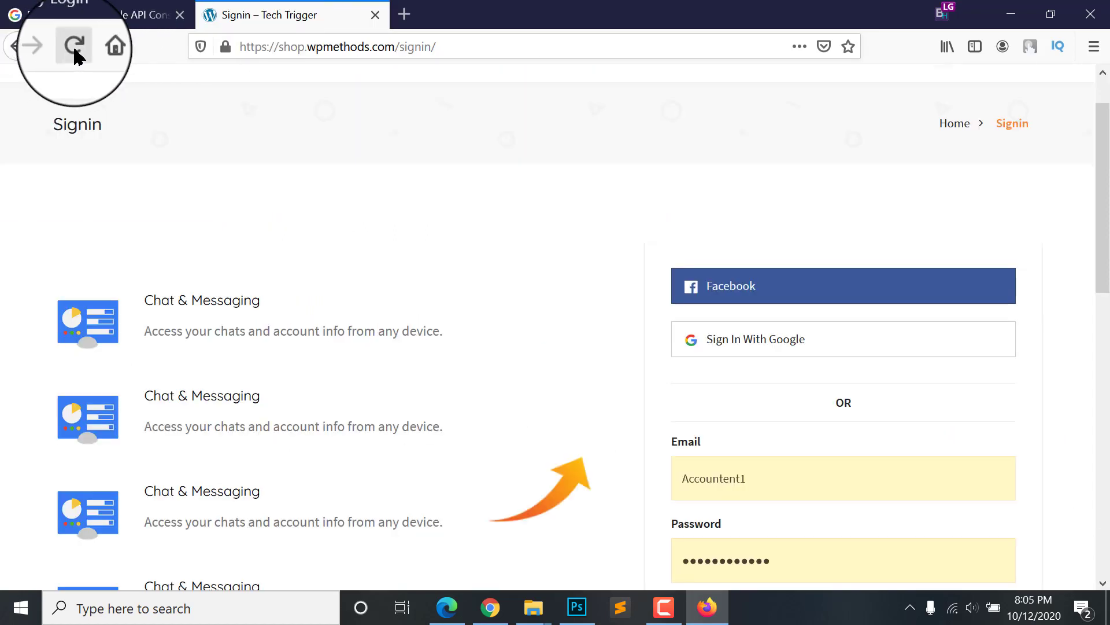
Step: Reload the Signin page and start a Google sign-in, which now reaches the account chooser
{"action": "left_click", "coordinate": [81, 46]}
{"action": "left_click", "coordinate": [727, 347]}
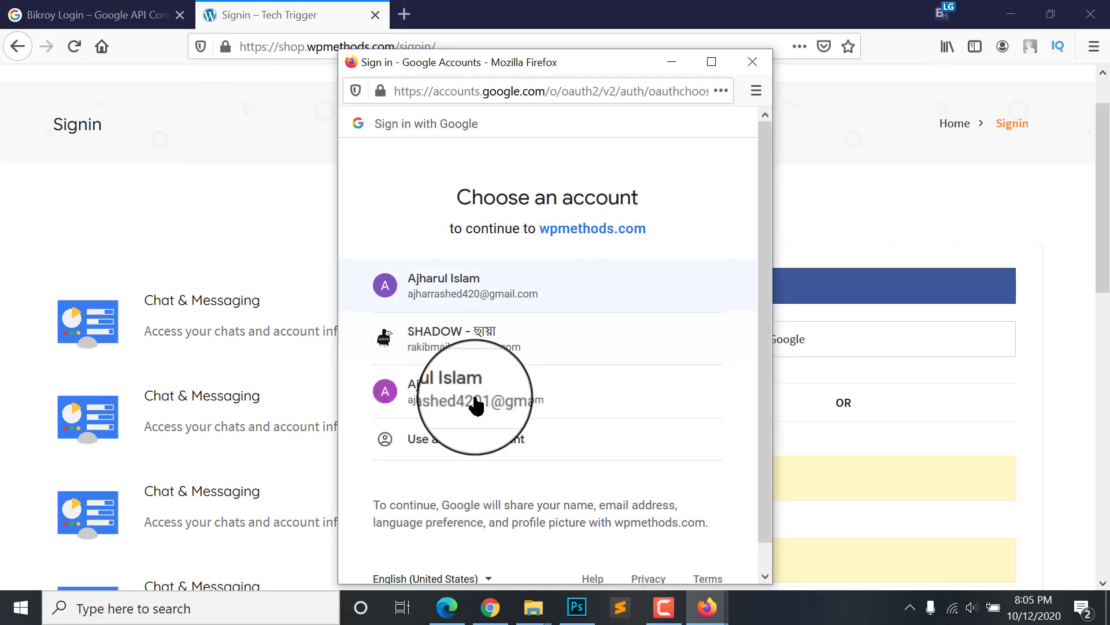
{"action": "left_click", "coordinate": [57, 16]}
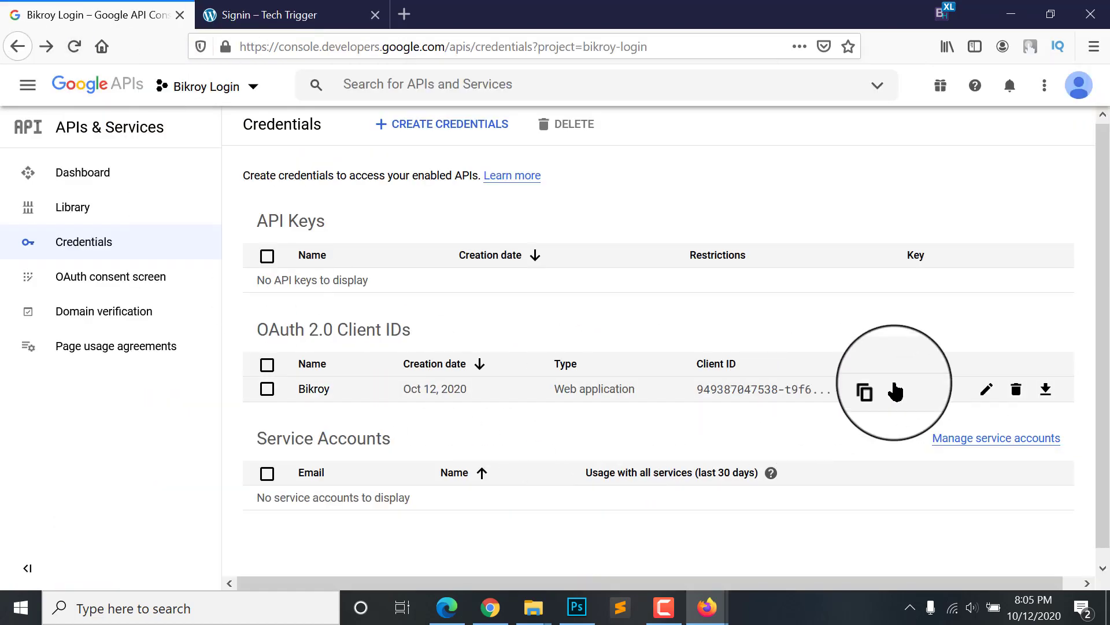
Step: Reopen the Bikroy OAuth client and select its authorized redirect URI field
{"action": "left_click", "coordinate": [988, 391]}
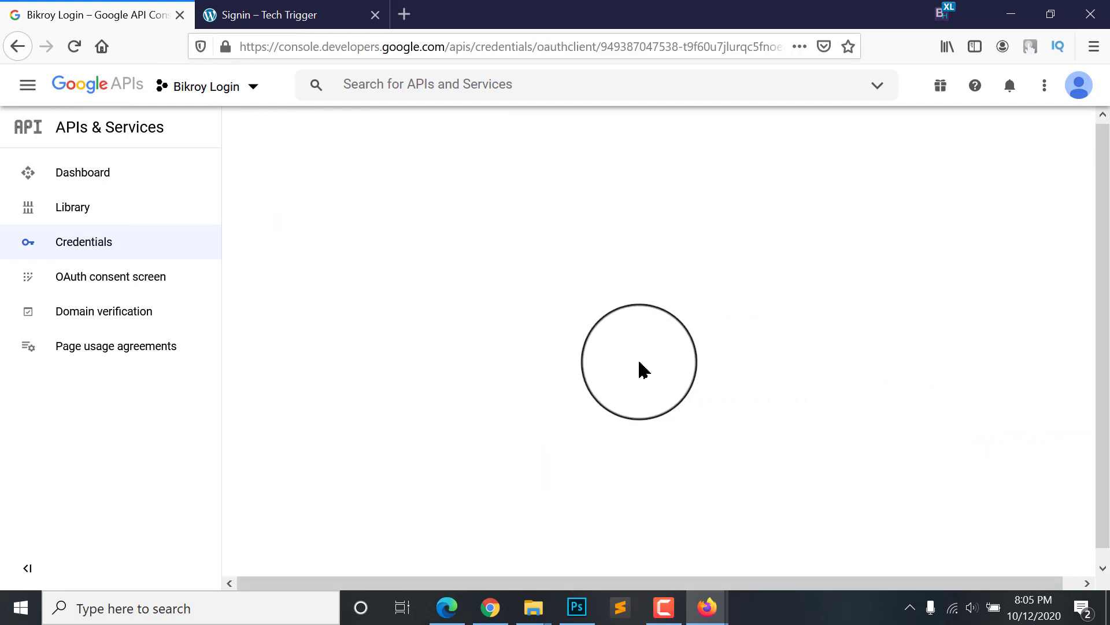
{"action": "scroll", "coordinate": [573, 383], "scroll_direction": "down", "scroll_amount": 3}
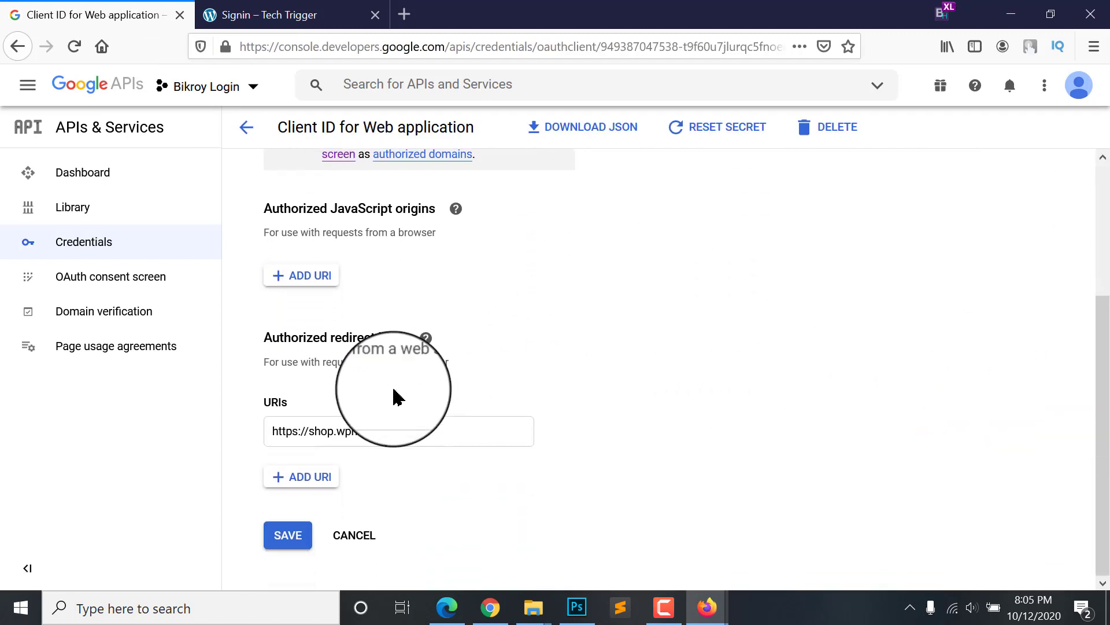
{"action": "triple_click", "coordinate": [288, 335]}
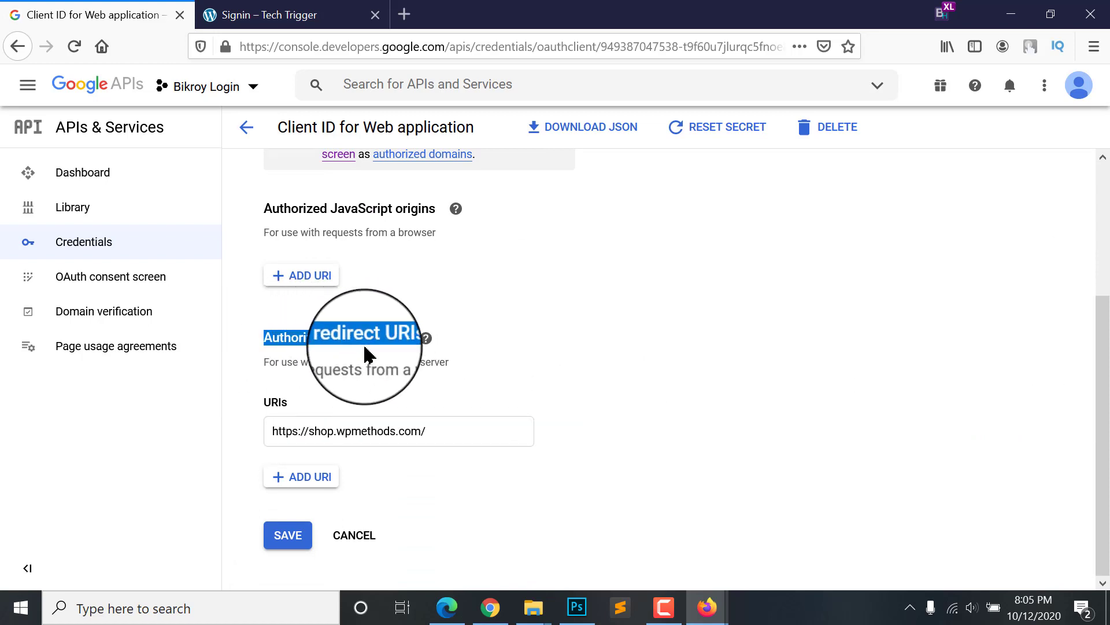
{"action": "left_click", "coordinate": [438, 429]}
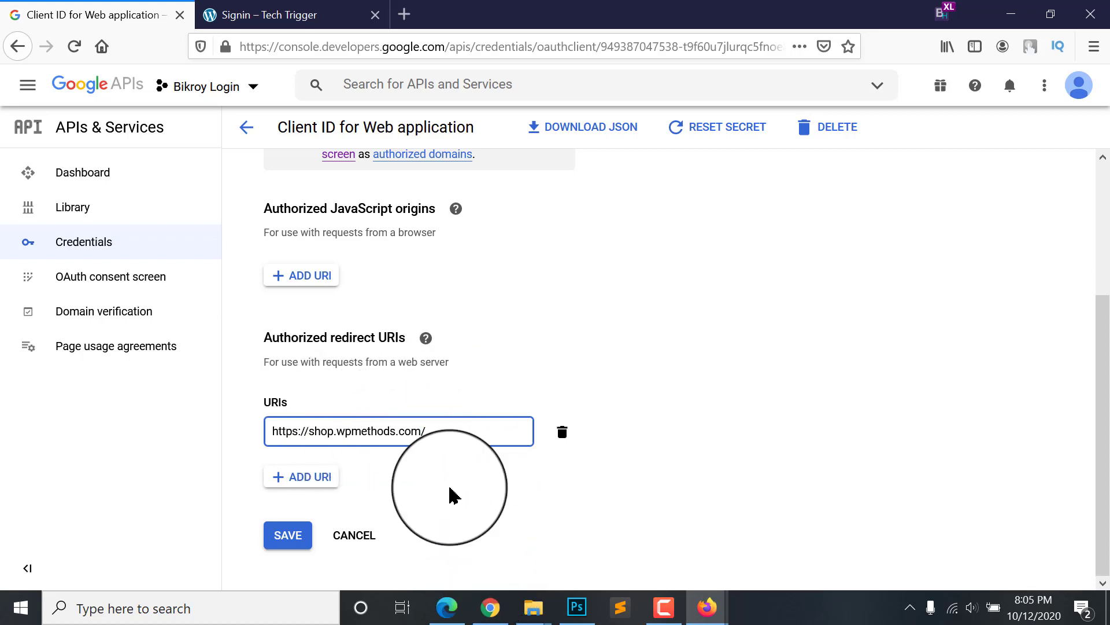
Step: Confirm the URI matches the theme's Redirect URI in WordPress, then save the client again
{"action": "left_click", "coordinate": [491, 607]}
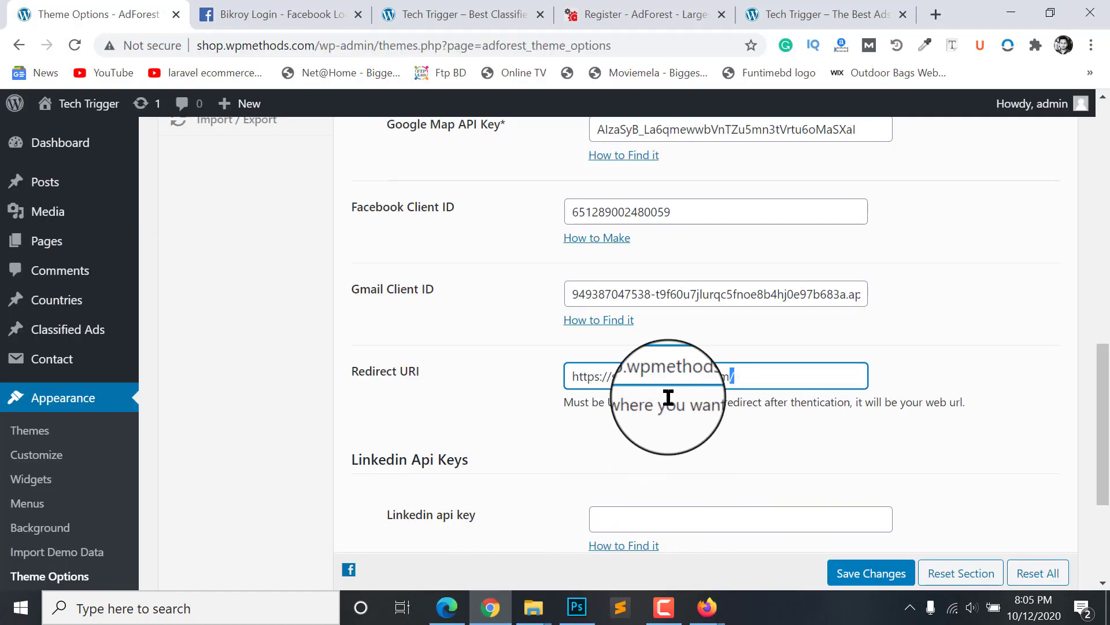
{"action": "left_click_drag", "start_coordinate": [733, 376], "coordinate": [370, 398]}
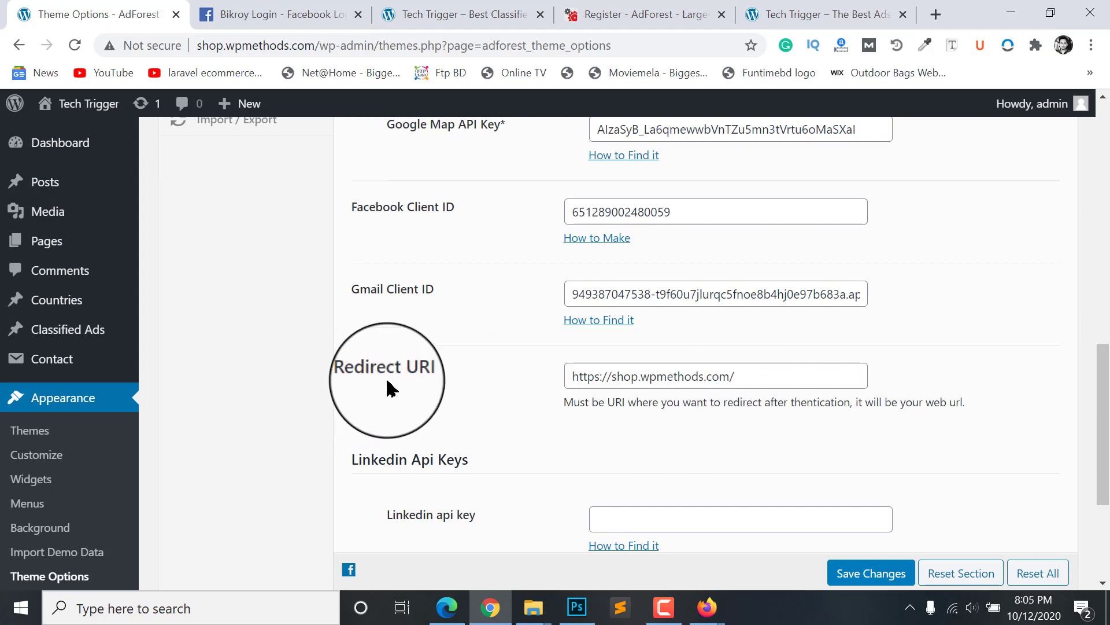
{"action": "left_click", "coordinate": [490, 607]}
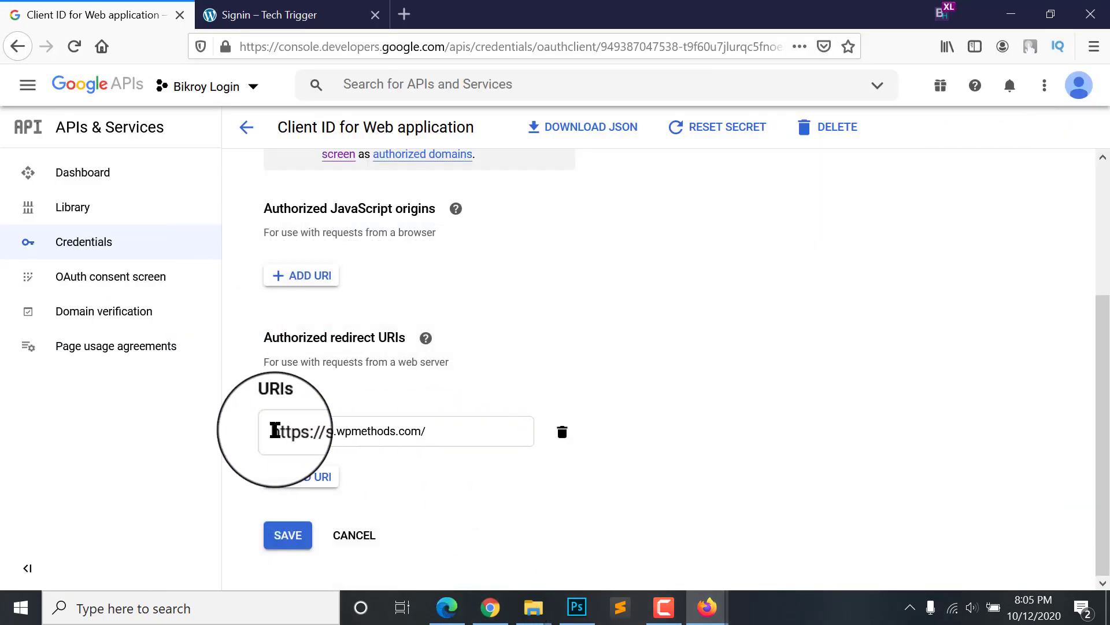
{"action": "left_click", "coordinate": [277, 536]}
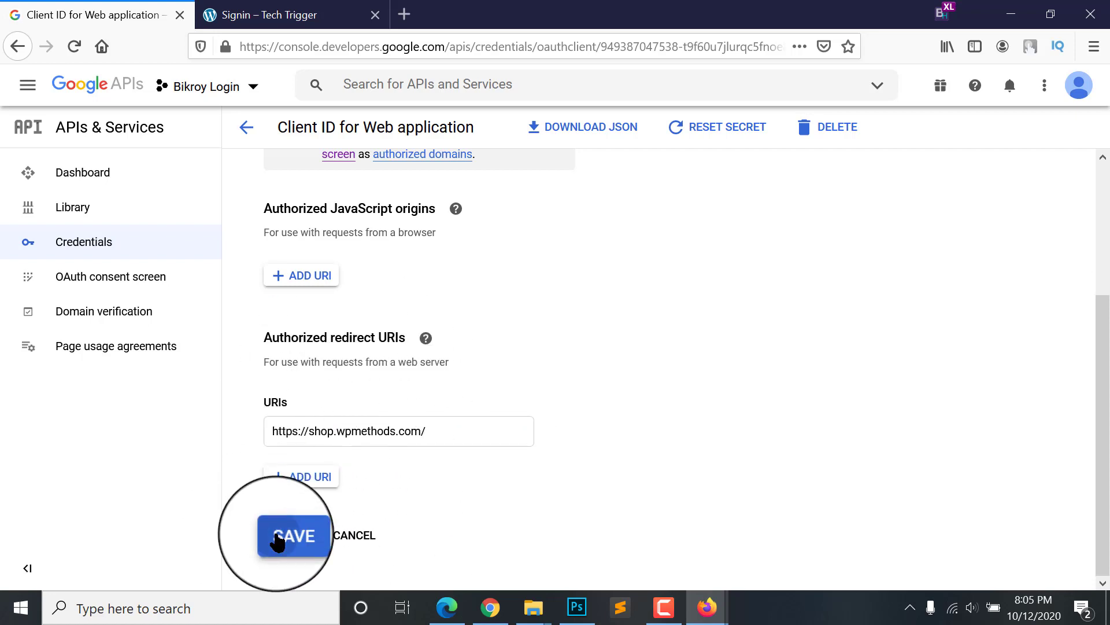
{"action": "left_click", "coordinate": [254, 15]}
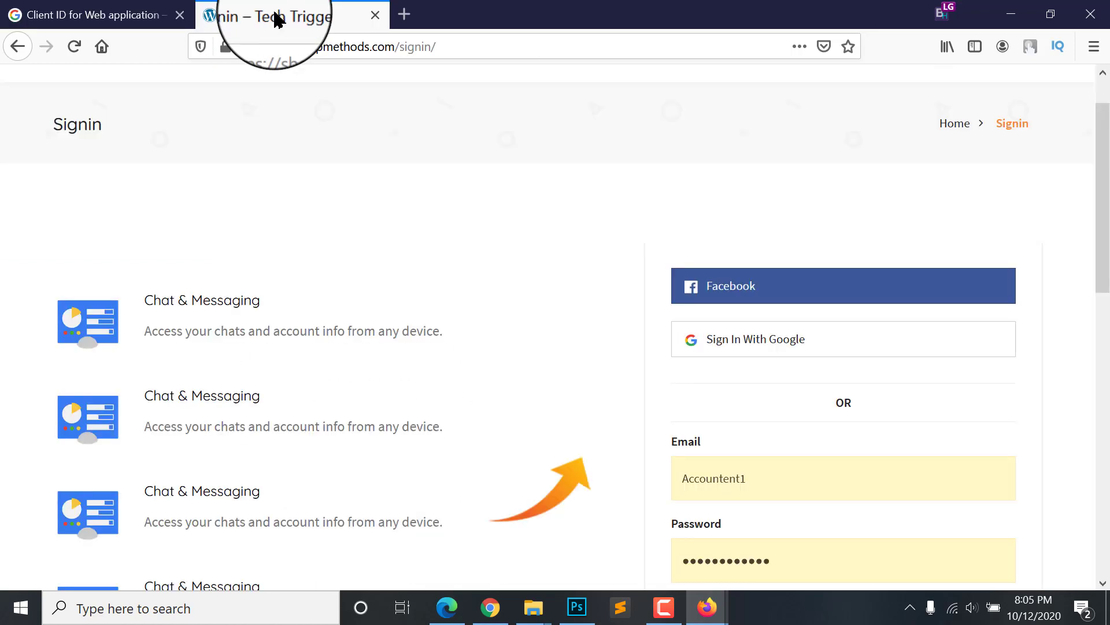
Step: Sign in with Google using the first account, landing on the new user's profile page
{"action": "left_click", "coordinate": [762, 356]}
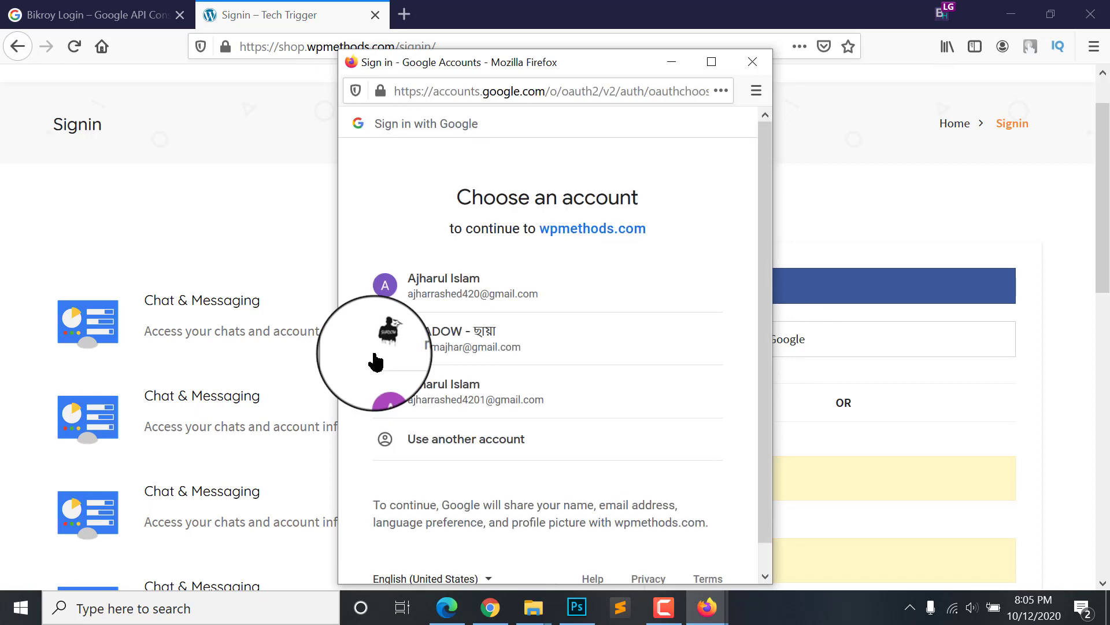
{"action": "left_click", "coordinate": [484, 296]}
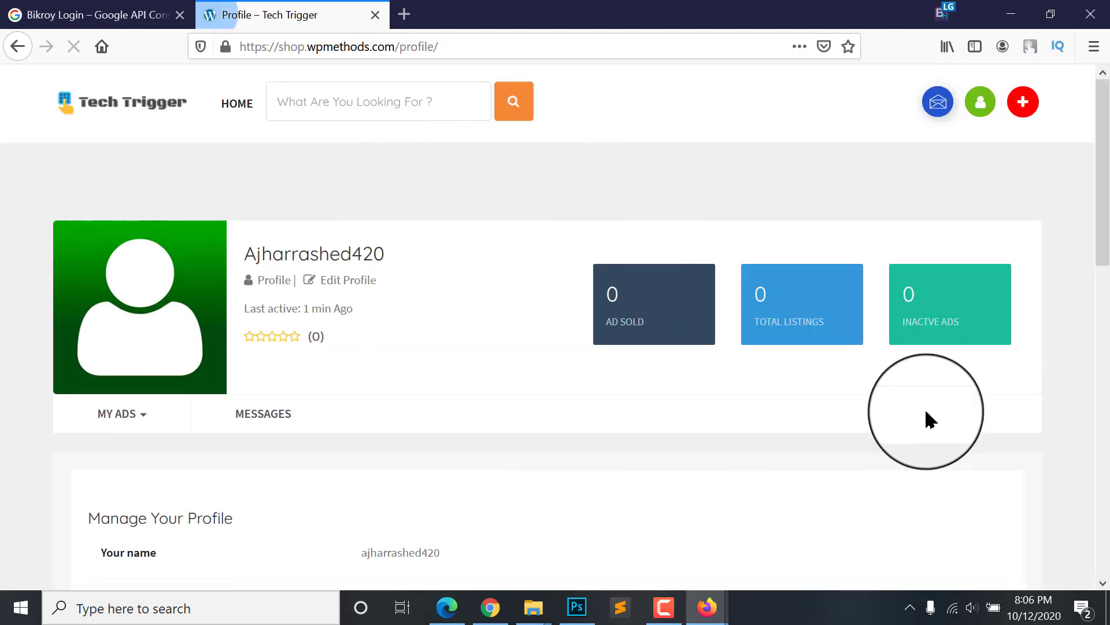
{"action": "scroll", "coordinate": [599, 392], "scroll_direction": "down", "scroll_amount": 5}
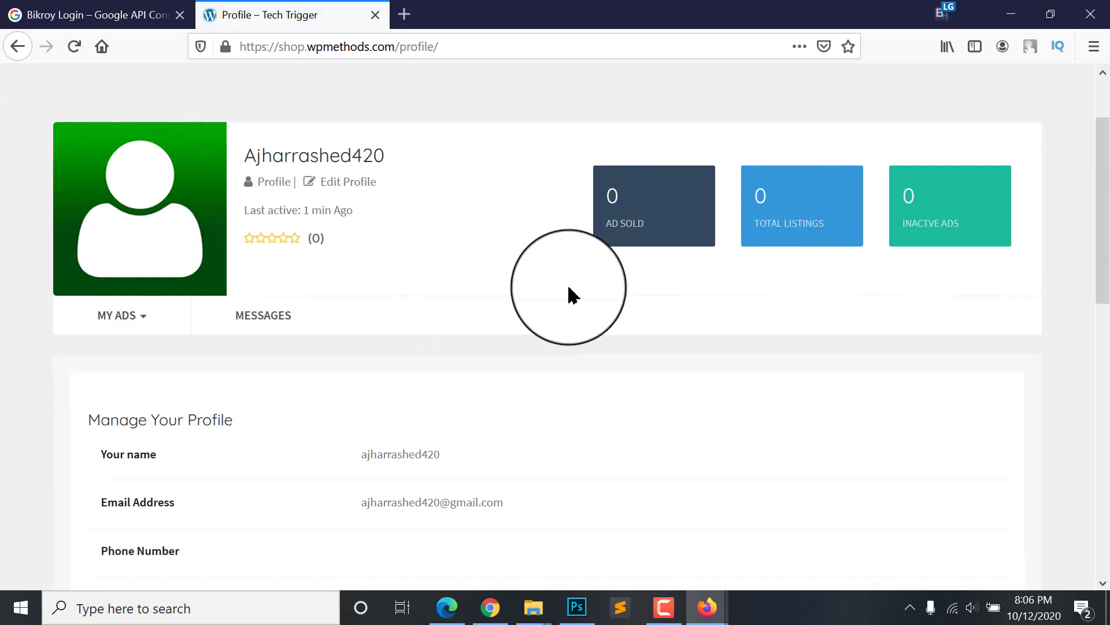
{"action": "scroll", "coordinate": [613, 444], "scroll_direction": "up", "scroll_amount": 5}
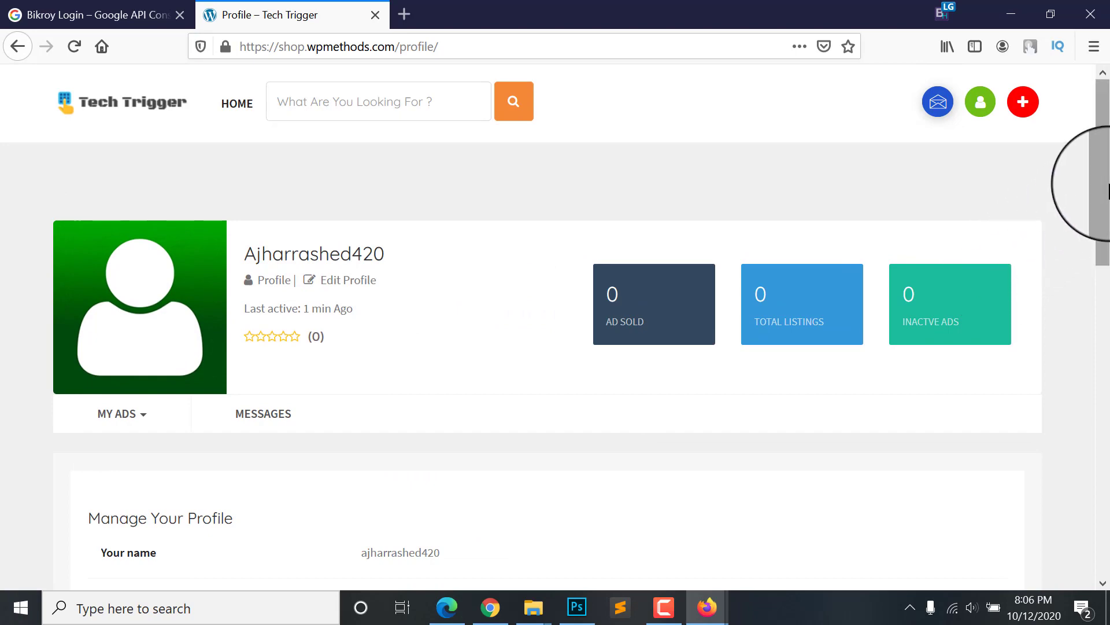
{"action": "scroll", "coordinate": [1084, 179], "scroll_direction": "down", "scroll_amount": 5}
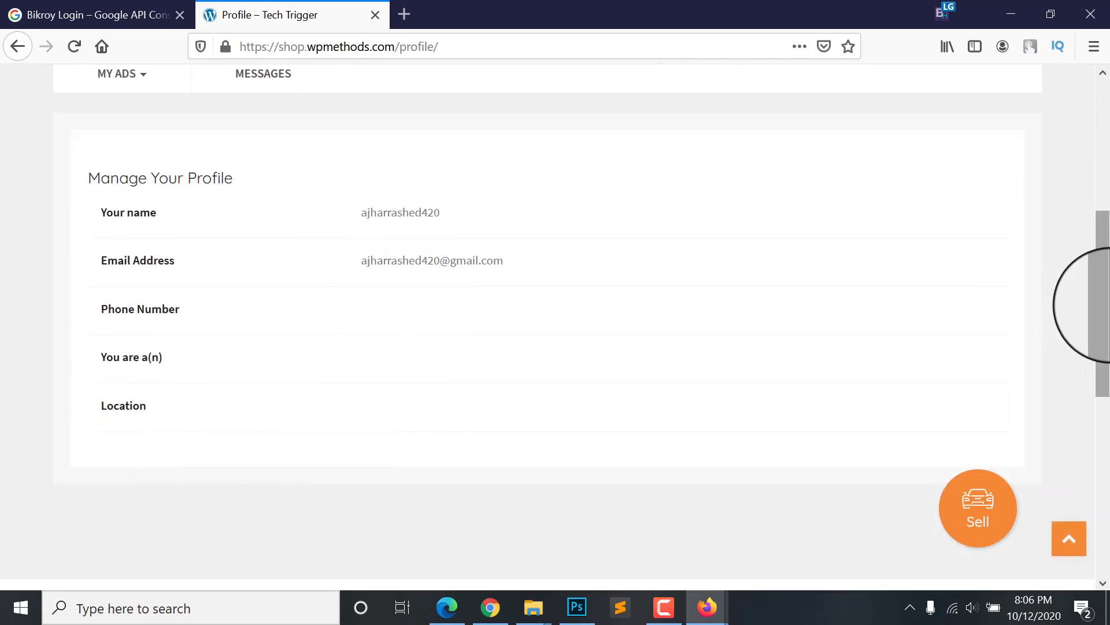
{"action": "left_click_drag", "start_coordinate": [1103, 310], "coordinate": [1107, 177]}
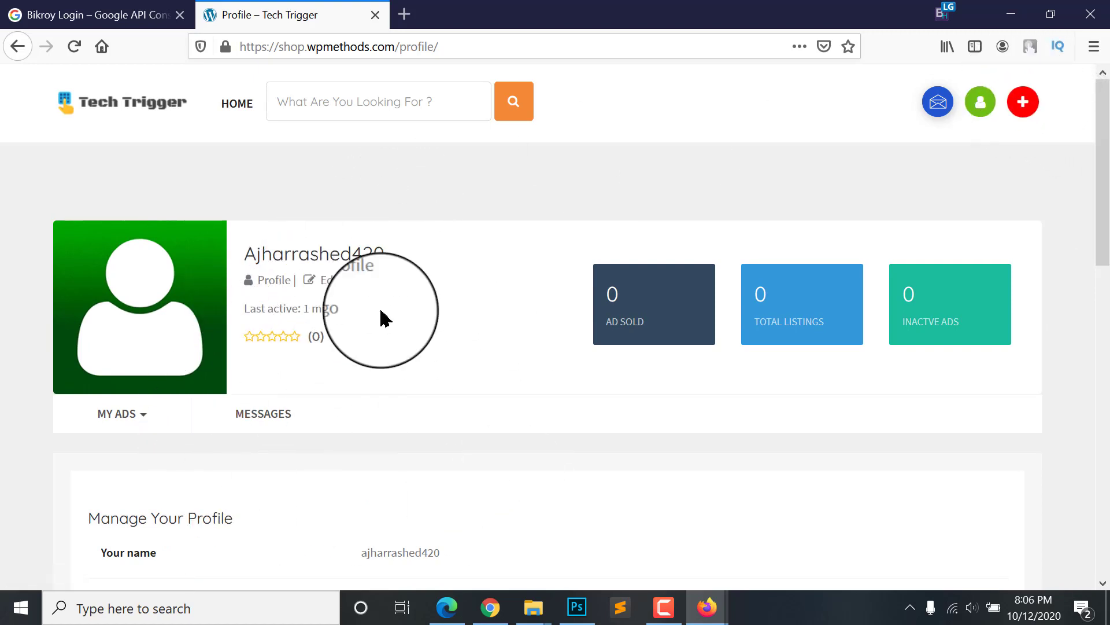
{"action": "scroll", "coordinate": [382, 318], "scroll_direction": "down", "scroll_amount": 3}
{"action": "scroll", "coordinate": [381, 515], "scroll_direction": "down", "scroll_amount": 1}
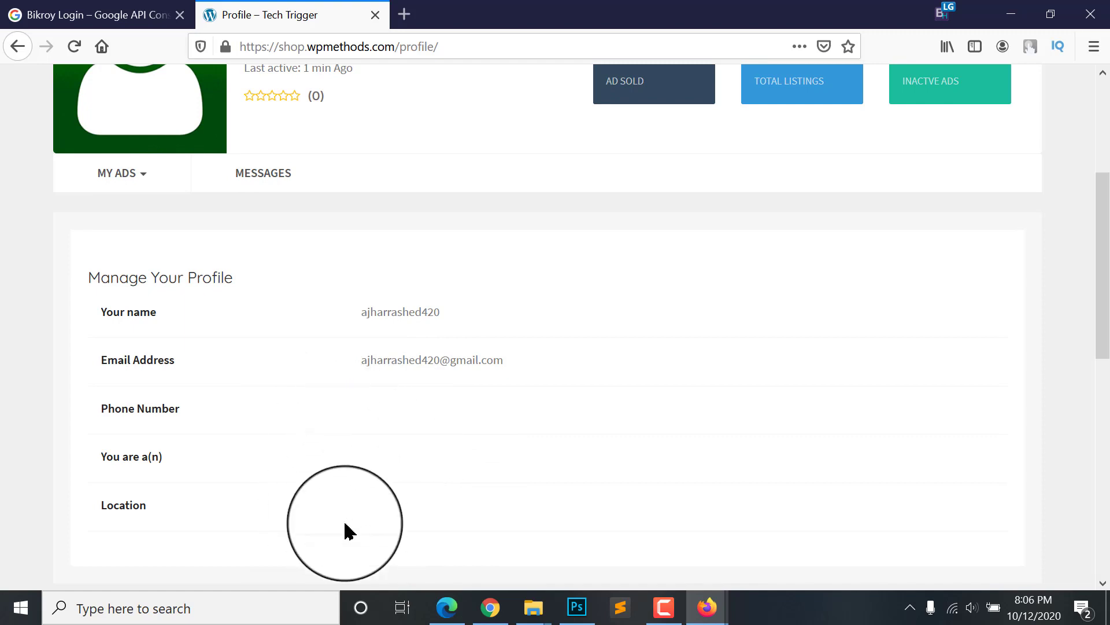
{"action": "scroll", "coordinate": [379, 459], "scroll_direction": "up", "scroll_amount": 1}
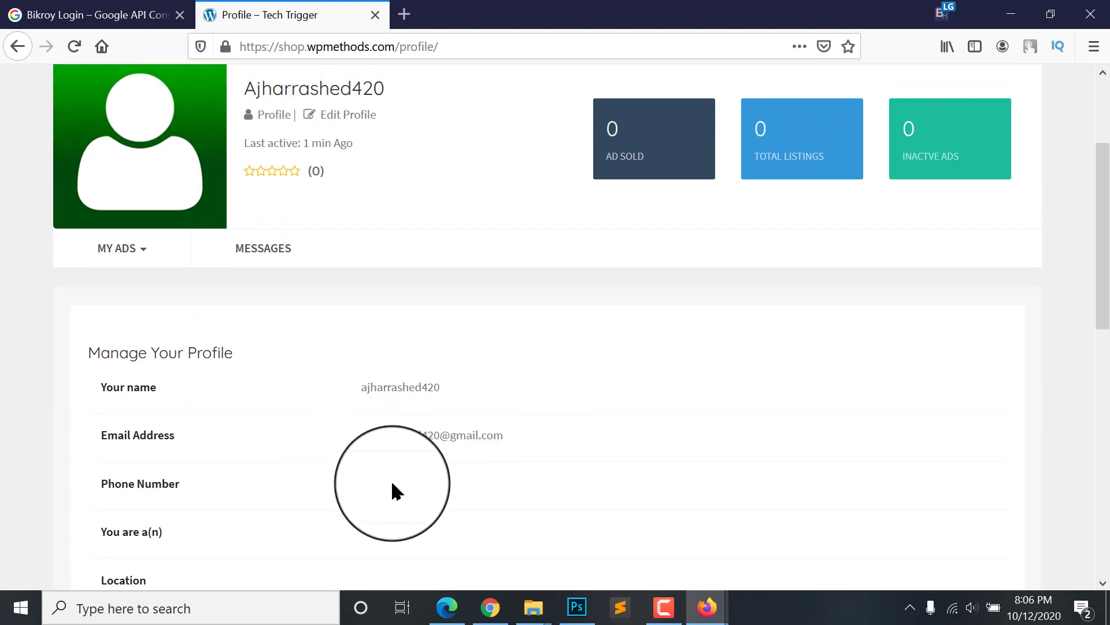
{"action": "scroll", "coordinate": [240, 433], "scroll_direction": "down", "scroll_amount": 1}
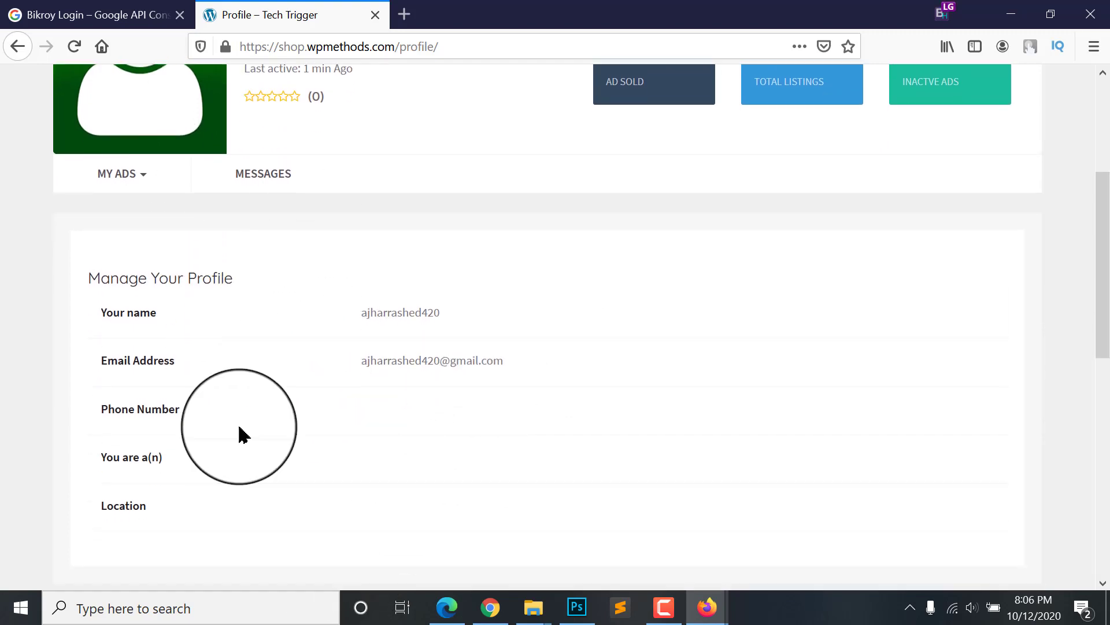
{"action": "scroll", "coordinate": [441, 426], "scroll_direction": "up", "scroll_amount": 3}
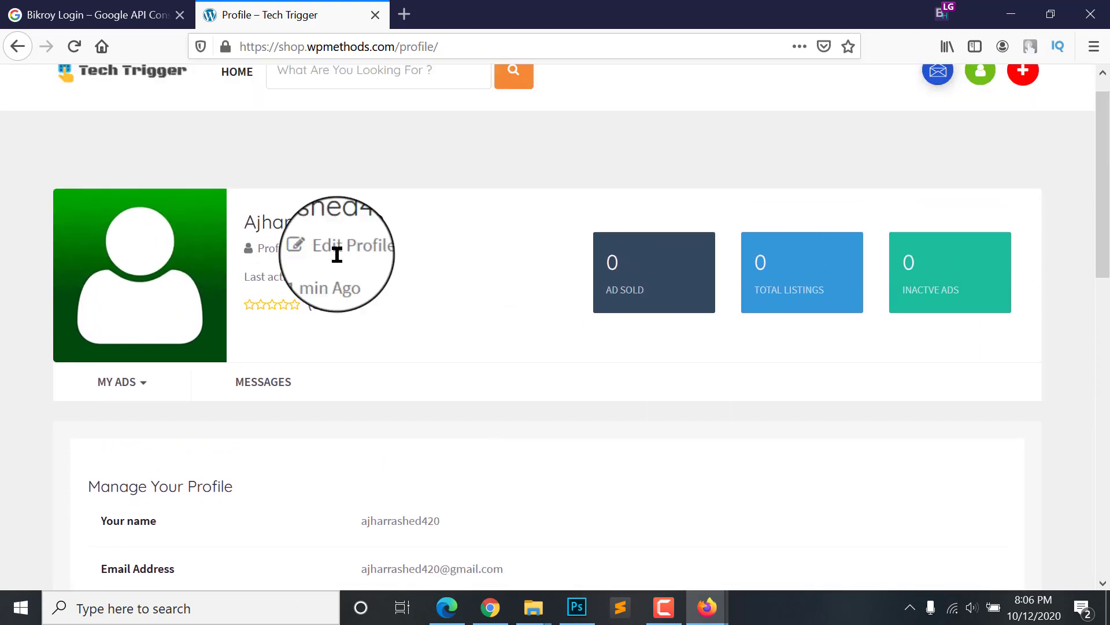